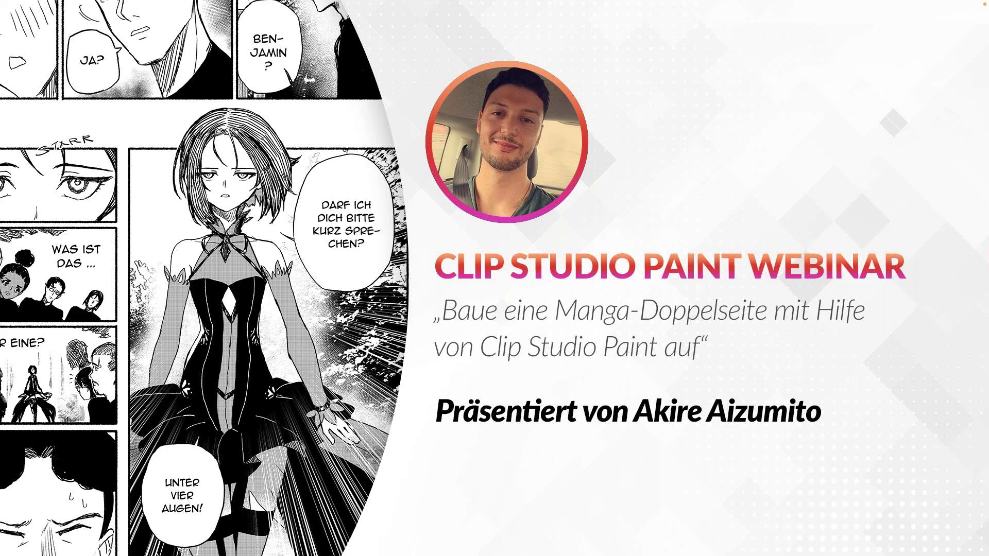
- Advance past the webinar slide to reach the 1. ANORDNUNG fifteen-panel page
key("Right")
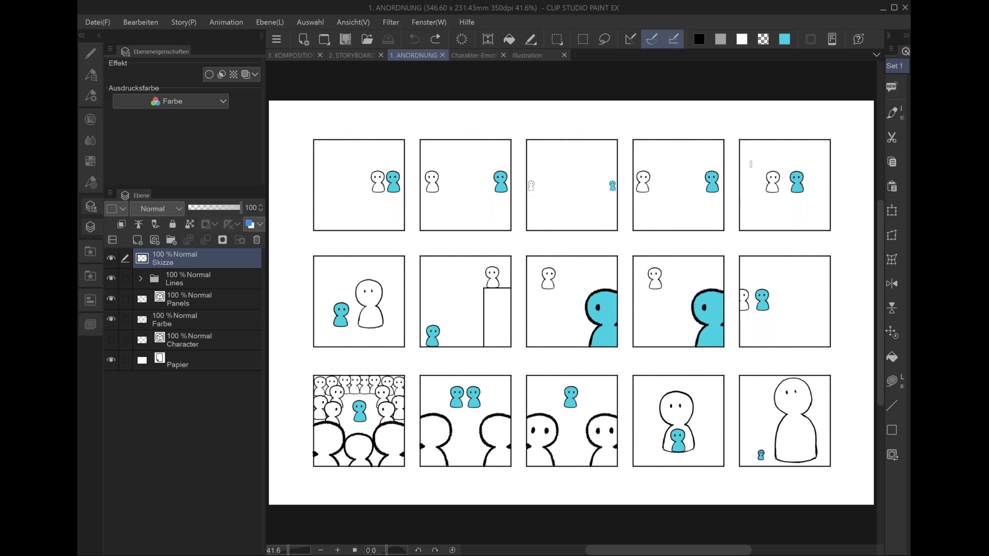
- Zoom to about 200% so the first panel's white and blue figures fill the canvas
scroll(751, 164, "up", 1)
mouse_move(800, 230)
left_mouse_down()
mouse_move(719, 304)
mouse_move(702, 354)
left_mouse_up()
scroll(719, 304, "up", 4)
scroll(714, 311, "up", 2)
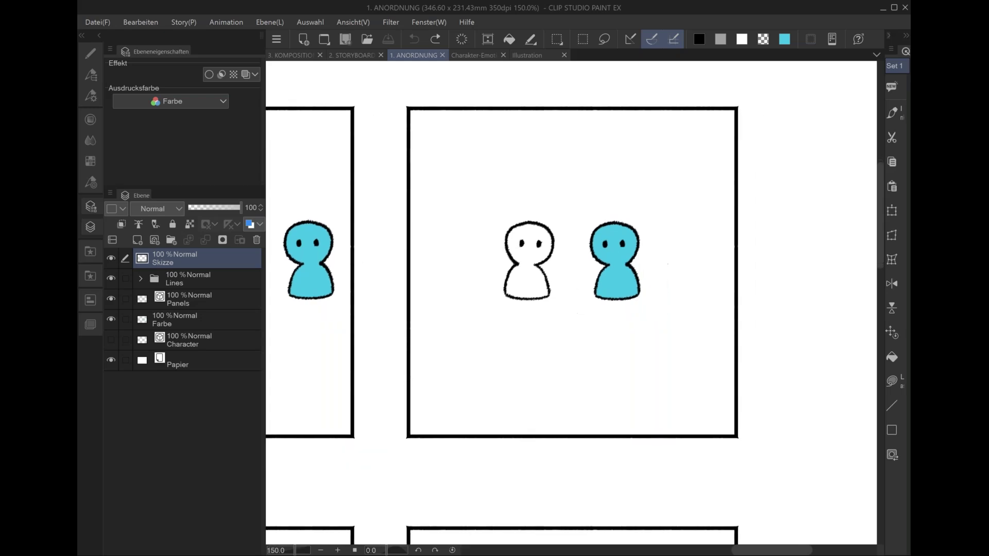
scroll(701, 353, "up", 1)
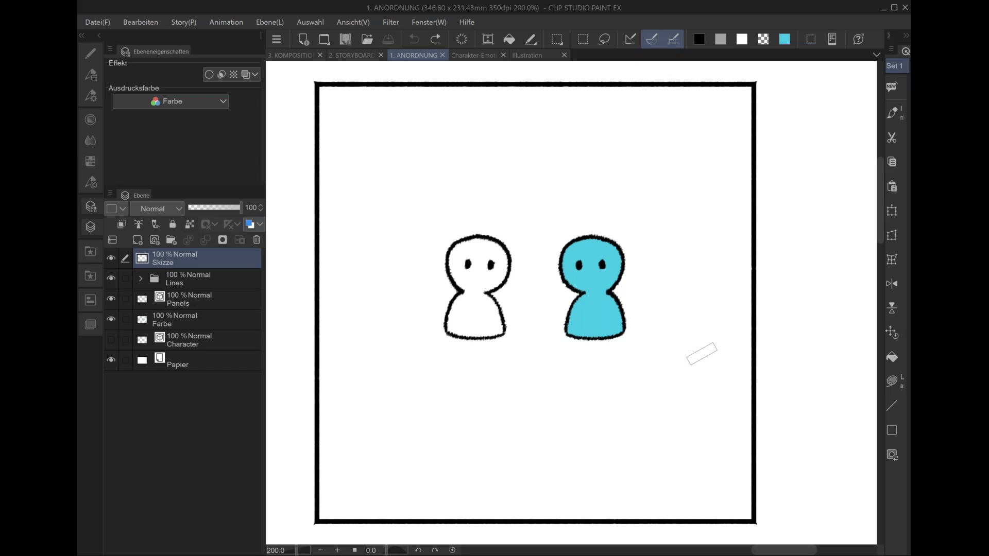
left_click_drag(701, 354, 708, 354)
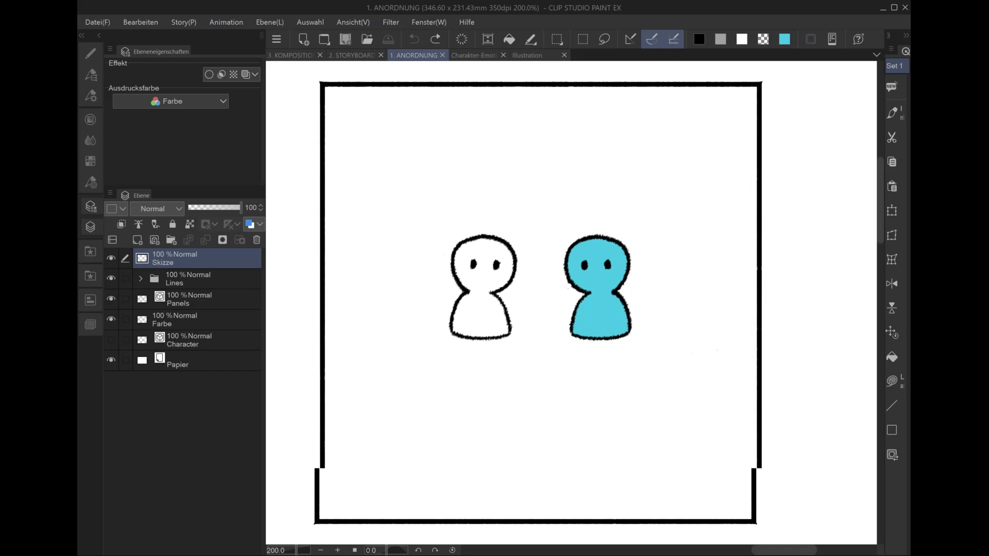
- Zoom out and pan along the top row to inspect panels two and three
scroll(702, 349, "down", 2)
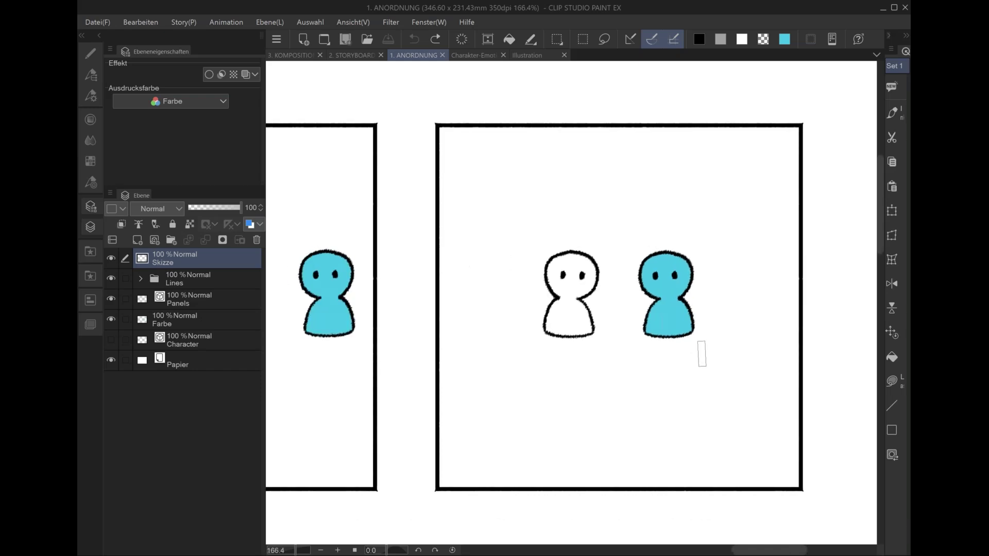
scroll(702, 354, "down", 1)
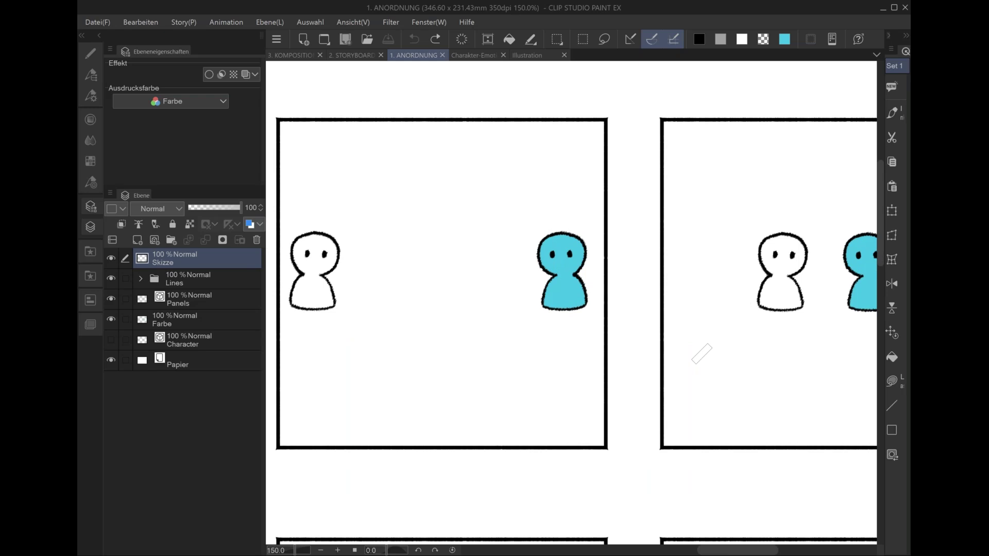
scroll(701, 354, "down", 1)
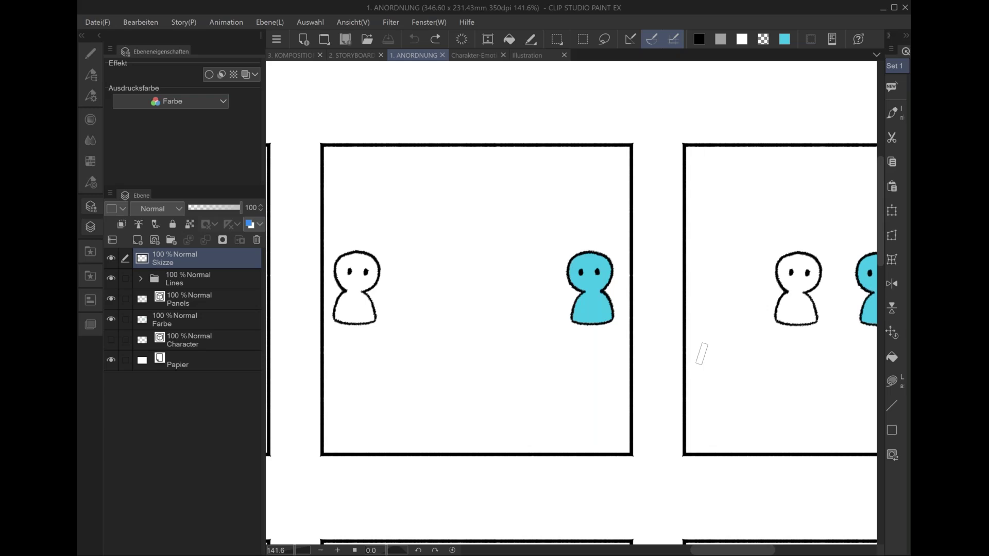
scroll(702, 354, "down", 2)
scroll(702, 354, "down", 1)
scroll(702, 354, "up", 1)
scroll(702, 354, "up", 2)
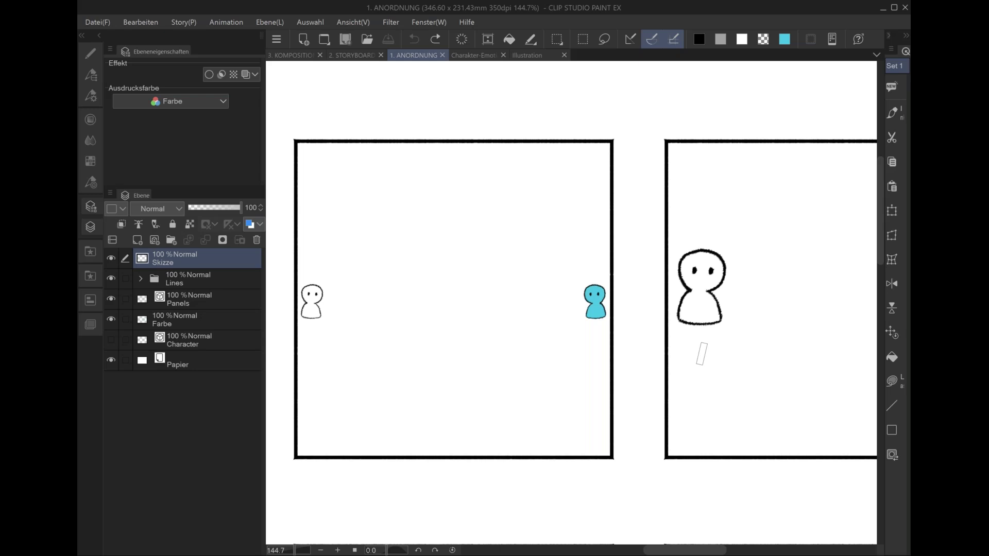
scroll(572, 304, "left", 10)
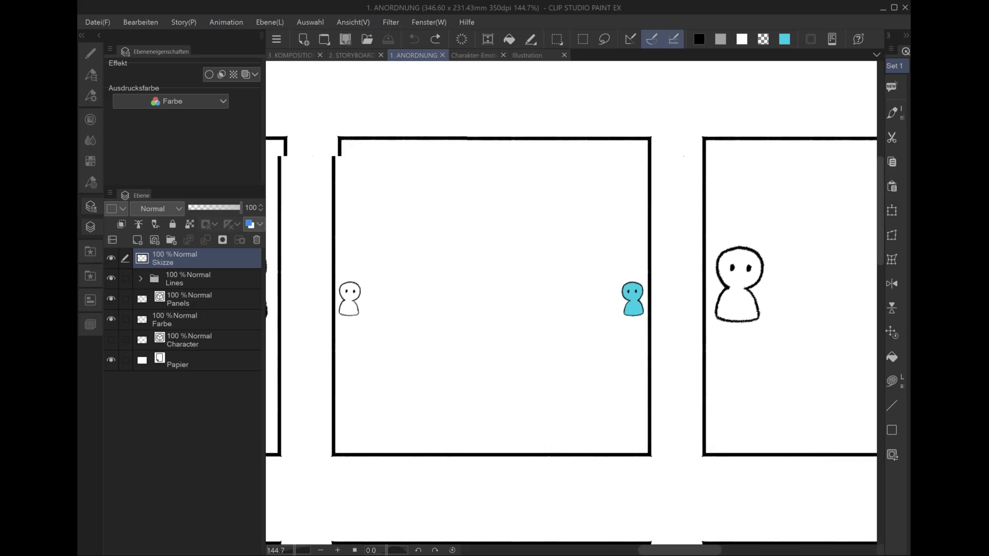
- Scroll horizontally at 182.8% zoom toward the top row's fifth panel
scroll(702, 354, "left", 5)
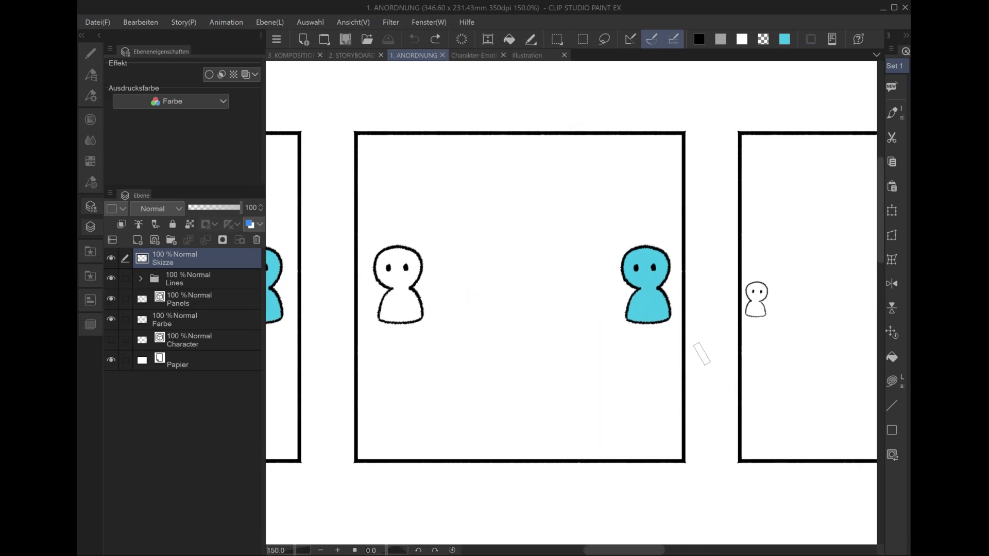
scroll(702, 354, "up", 3)
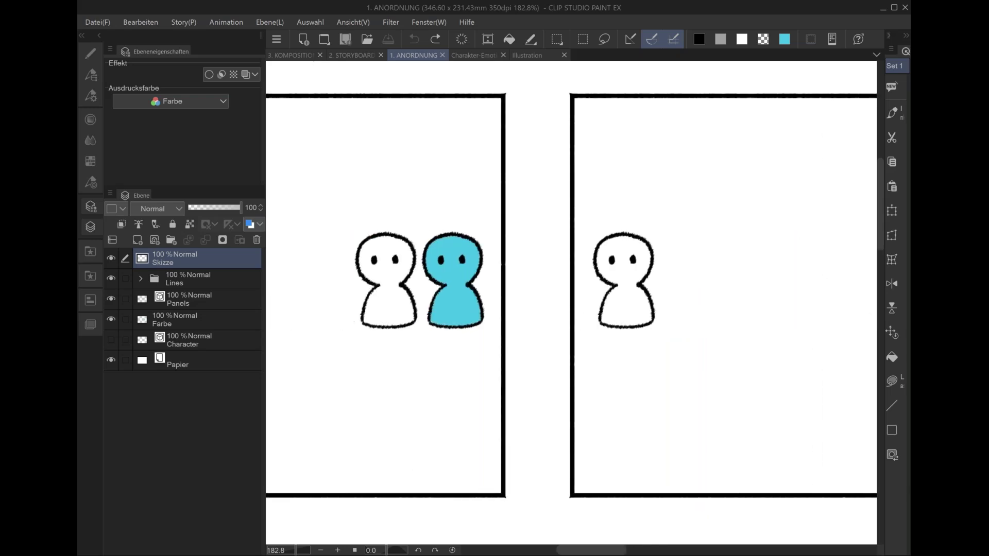
scroll(295, 78, "left", 5)
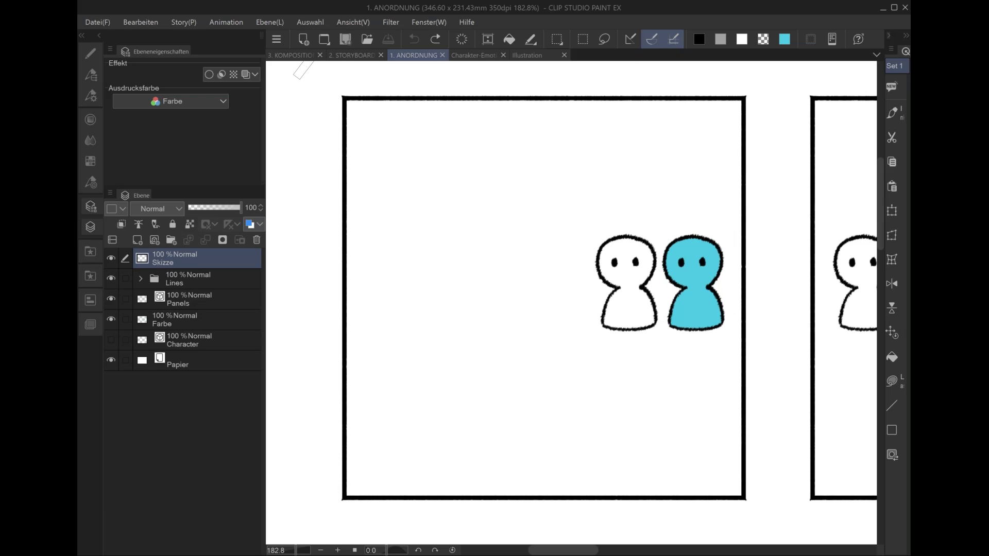
scroll(572, 303, "left", 5)
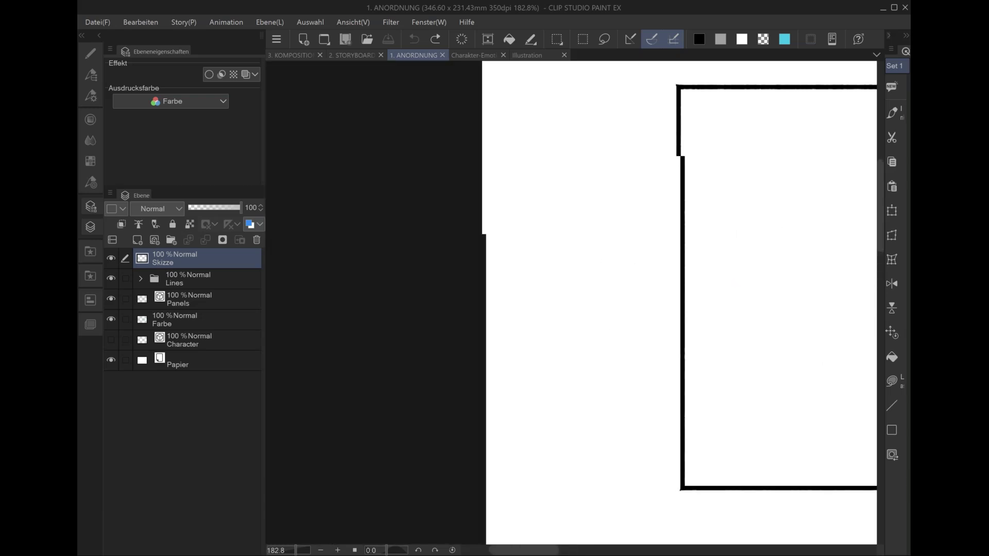
- Move to the second row's last panels at 198%, centring the blue and white figures
scroll(572, 303, "down", 5)
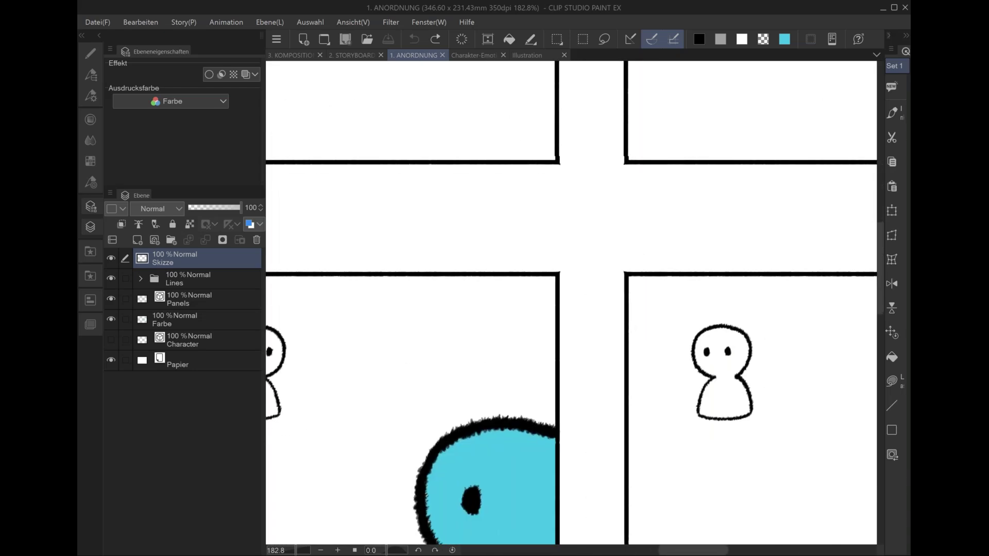
scroll(572, 303, "right", 5)
scroll(572, 303, "right", 5)
scroll(572, 303, "down", 2)
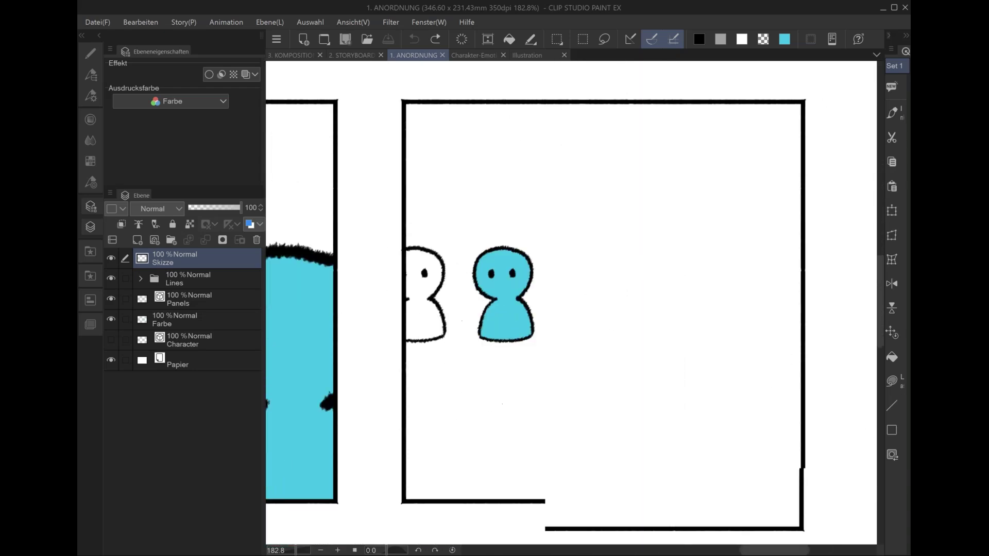
scroll(572, 303, "down", 2)
scroll(572, 303, "up", 2)
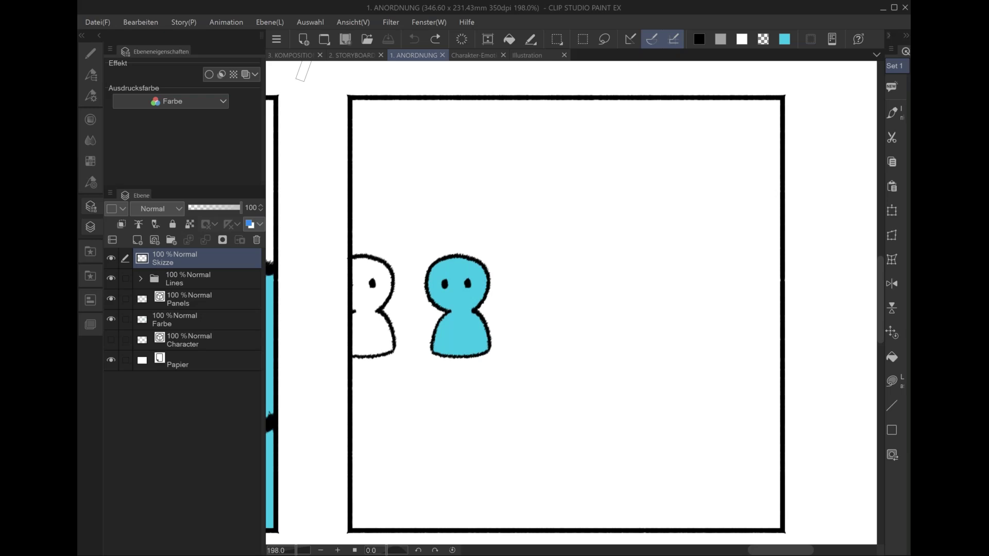
left_click_drag(567, 310, 539, 301)
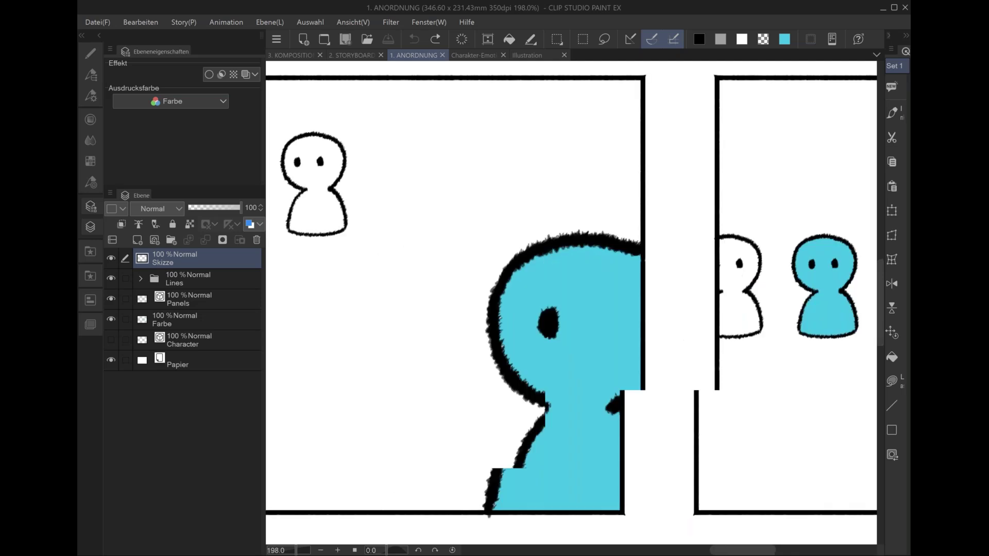
scroll(567, 299, "down", 2)
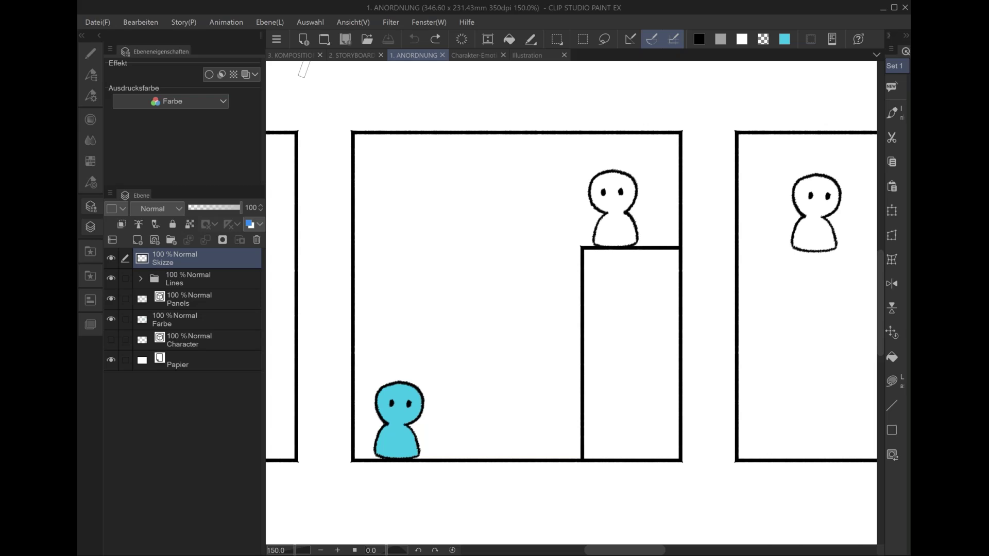
scroll(572, 304, "left", 5)
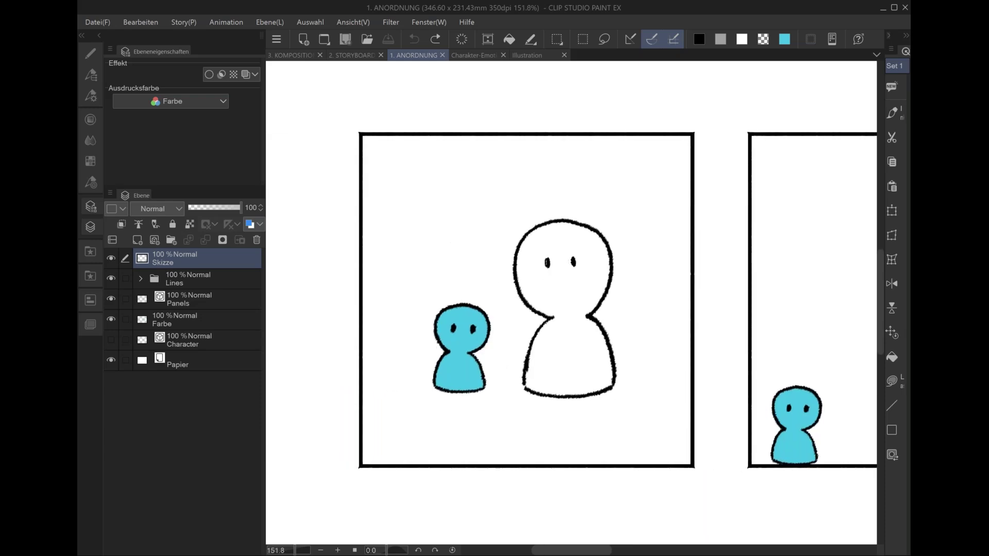
scroll(602, 442, "up", 1)
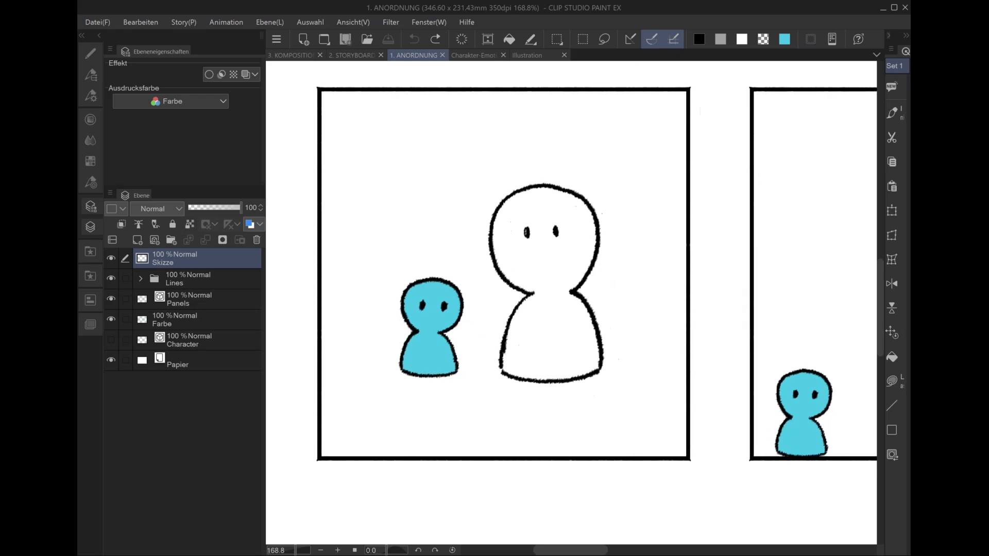
scroll(567, 304, "down", 5)
scroll(566, 304, "down", 2)
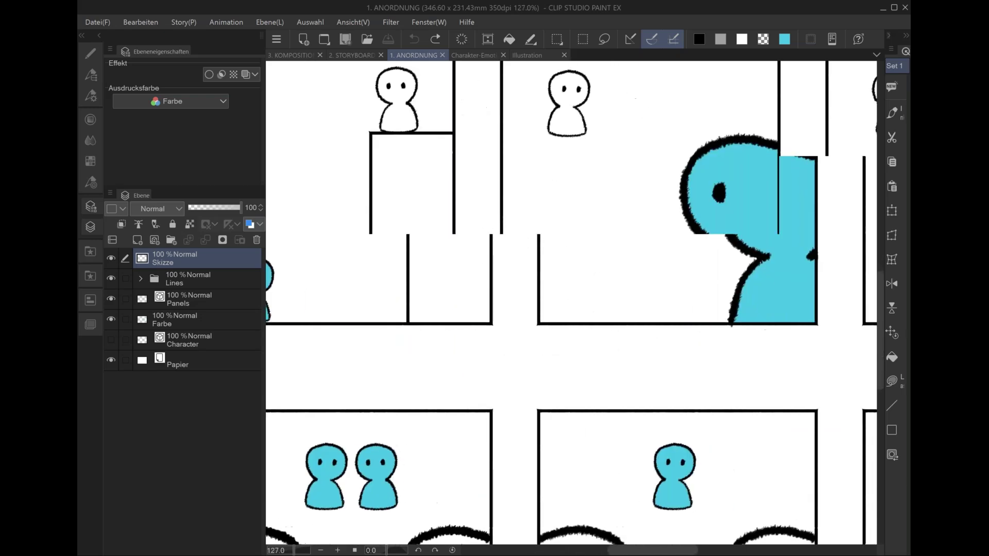
scroll(566, 304, "down", 3)
scroll(566, 304, "down", 2)
scroll(567, 304, "down", 2)
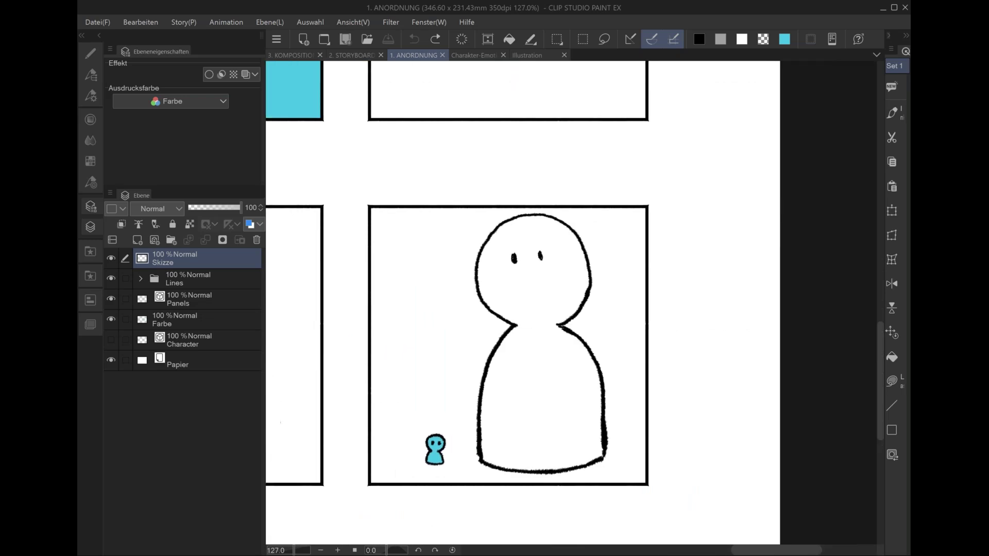
scroll(530, 438, "up", 1)
scroll(459, 446, "up", 1)
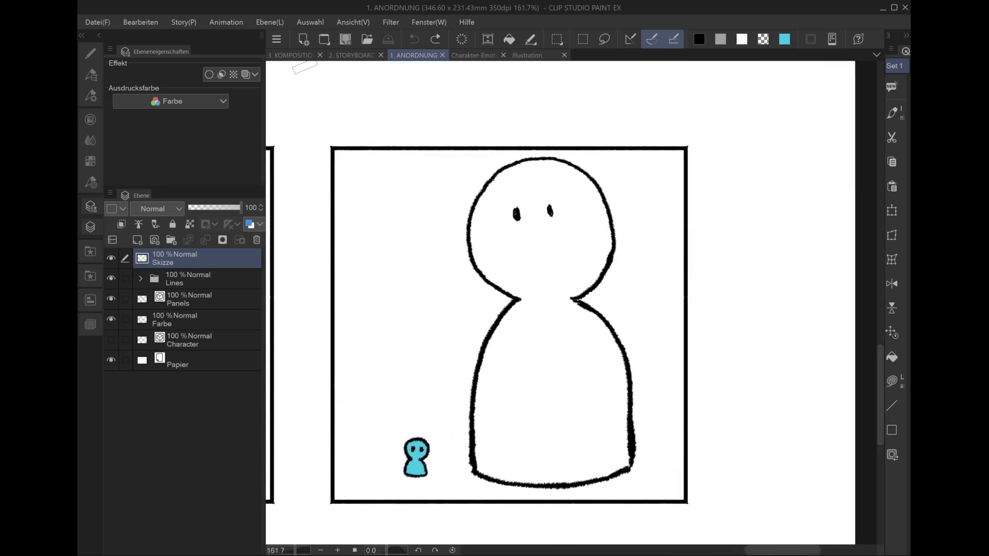
mouse_move(515, 309)
left_mouse_down()
mouse_move(525, 294)
mouse_move(512, 309)
left_mouse_up()
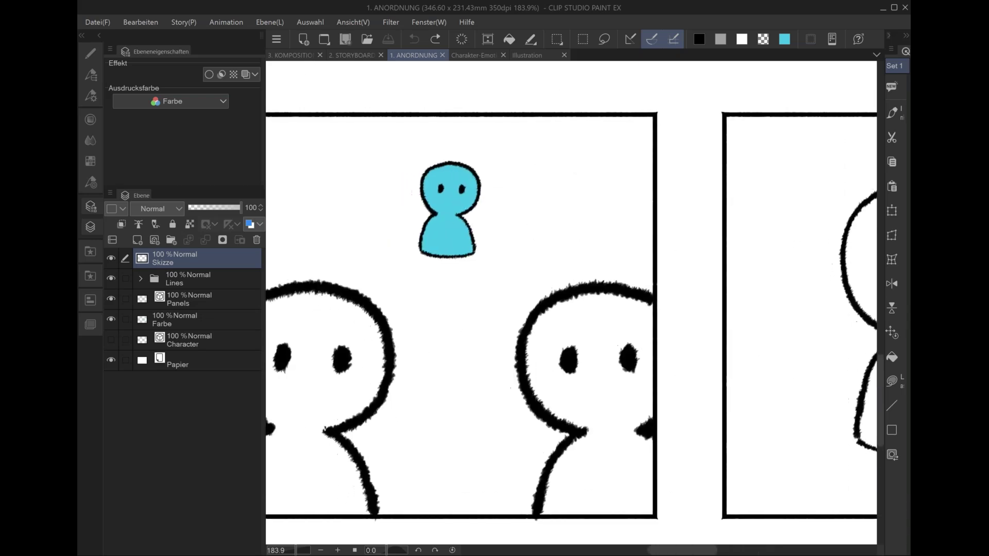
scroll(572, 304, "up", 2)
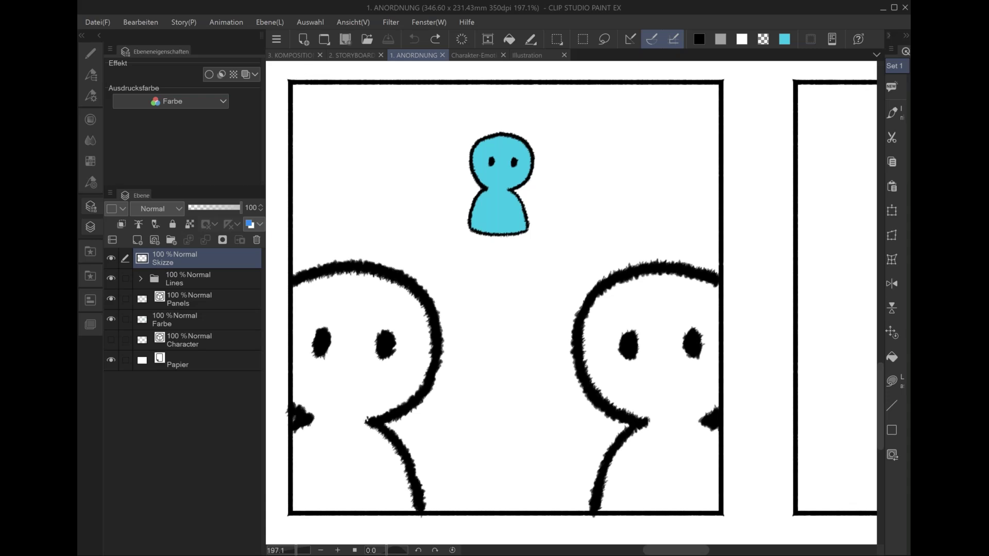
scroll(572, 289, "left", 3)
scroll(572, 289, "left", 2)
scroll(571, 288, "left", 3)
scroll(571, 304, "left", 3)
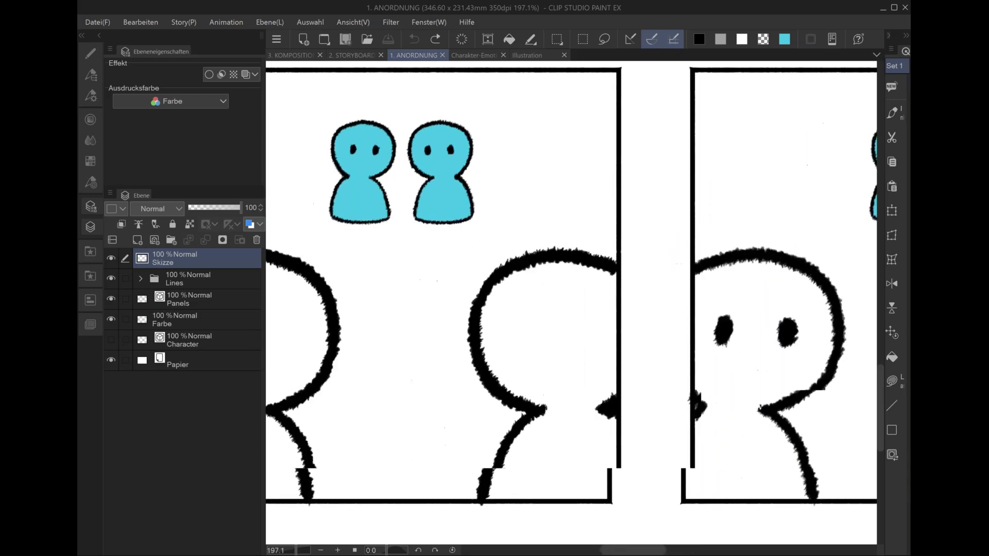
scroll(572, 304, "left", 3)
scroll(572, 304, "left", 3)
scroll(572, 304, "down", 1)
scroll(572, 304, "right", 1)
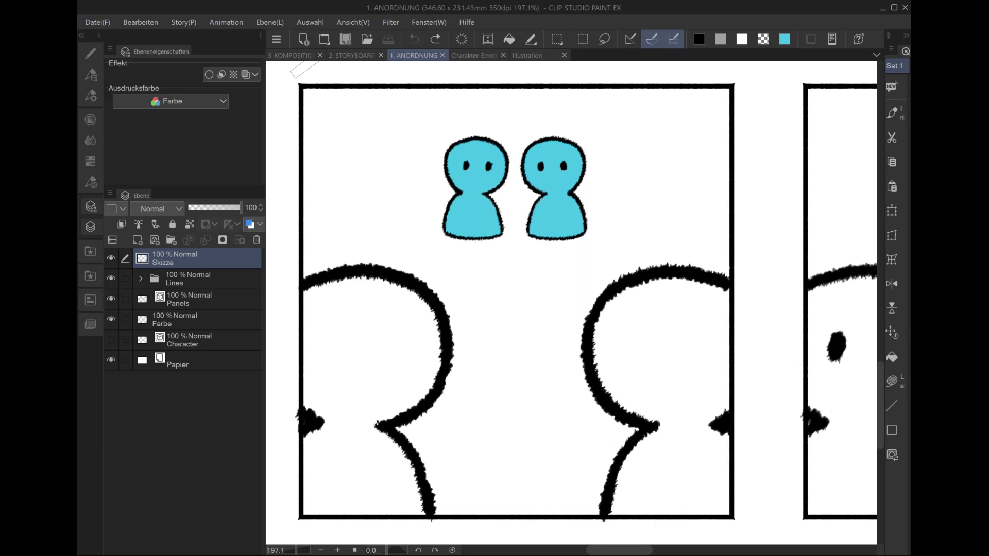
scroll(571, 303, "left", 3)
- Fit the entire fifteen-panel page in the window at 41.6% zoom
scroll(571, 303, "left", 2)
scroll(571, 303, "left", 5)
scroll(571, 302, "down", 1)
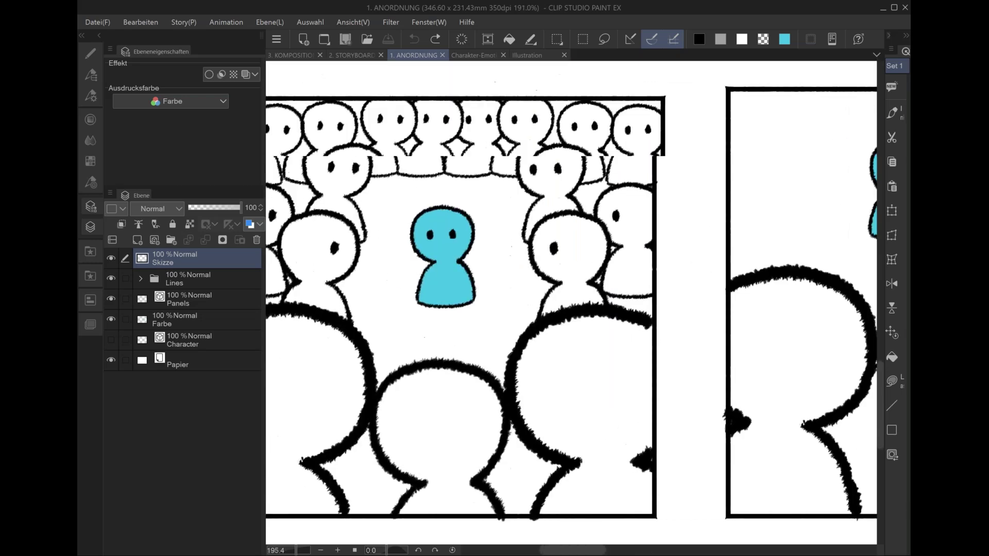
scroll(571, 303, "down", 1)
scroll(571, 303, "down", 1)
scroll(571, 302, "down", 1)
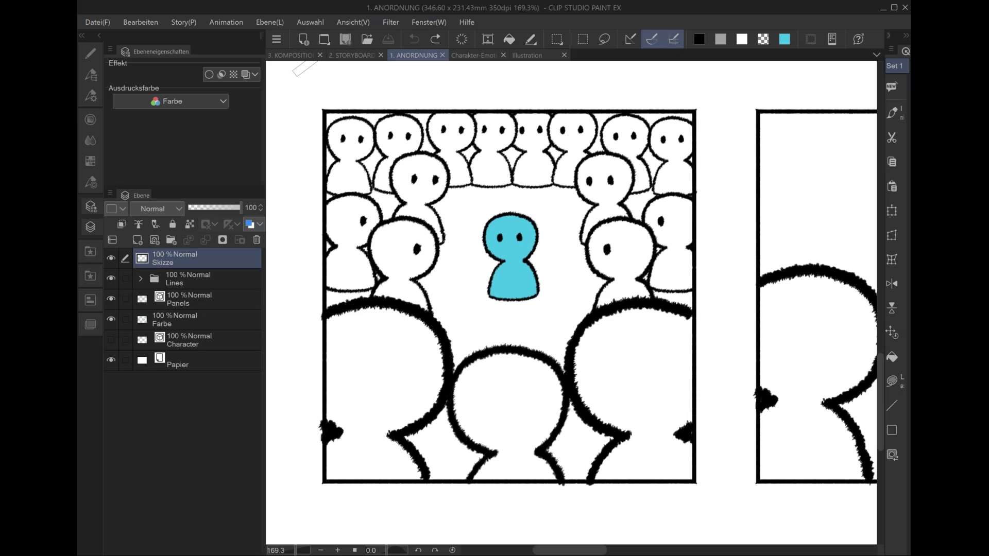
key("ctrl+0")
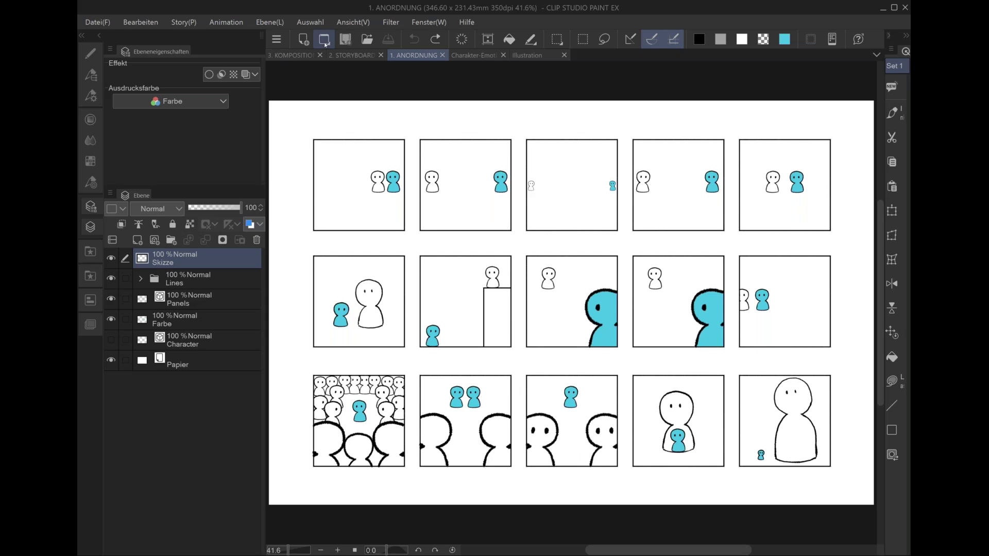
- Move through the 2. STORYBOARD and Illustration documents to the Charakter-Emotionen head sheet
left_click(348, 56)
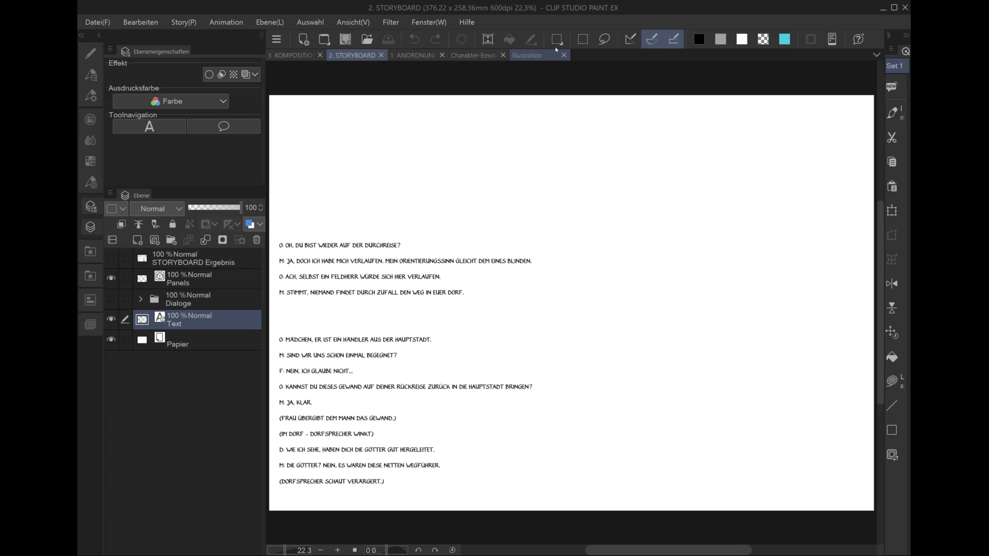
left_click(554, 54)
left_click(496, 56)
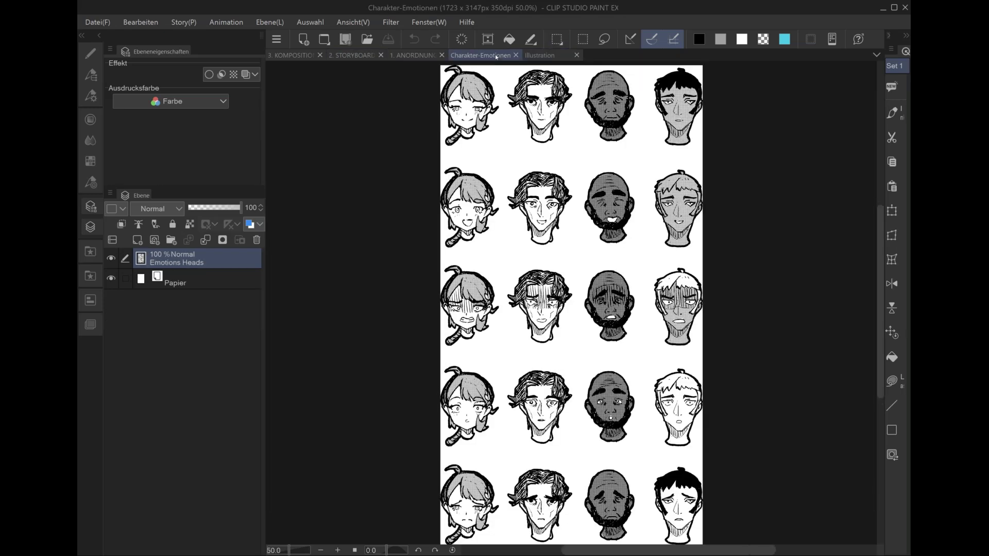
- Zoom to 100% on the heads and add a new layer above the sketches
key("ctrl+plus")
key("ctrl+plus")
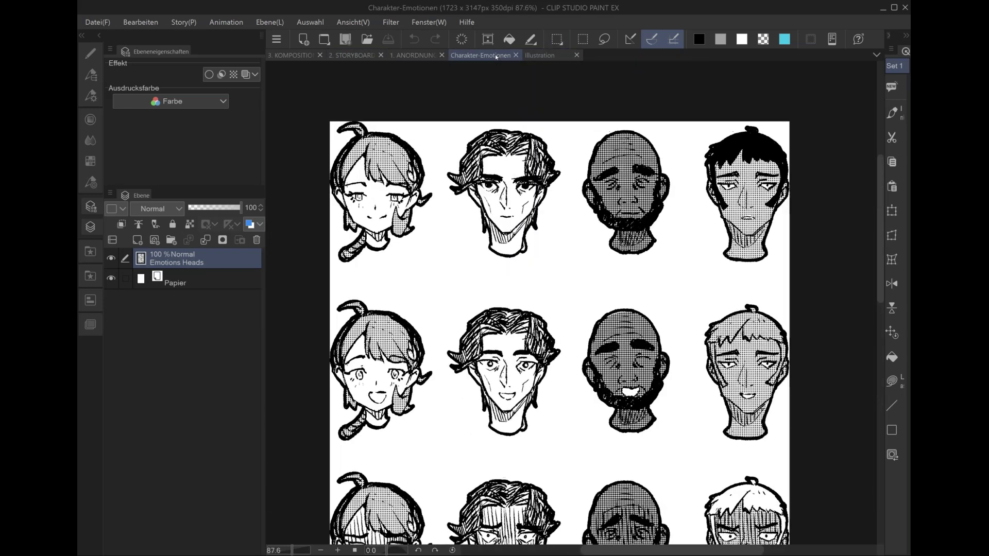
left_click(137, 240)
mouse_move(377, 276)
left_mouse_down()
mouse_move(382, 307)
mouse_move(410, 269)
mouse_move(401, 297)
left_mouse_up()
key("ctrl+z")
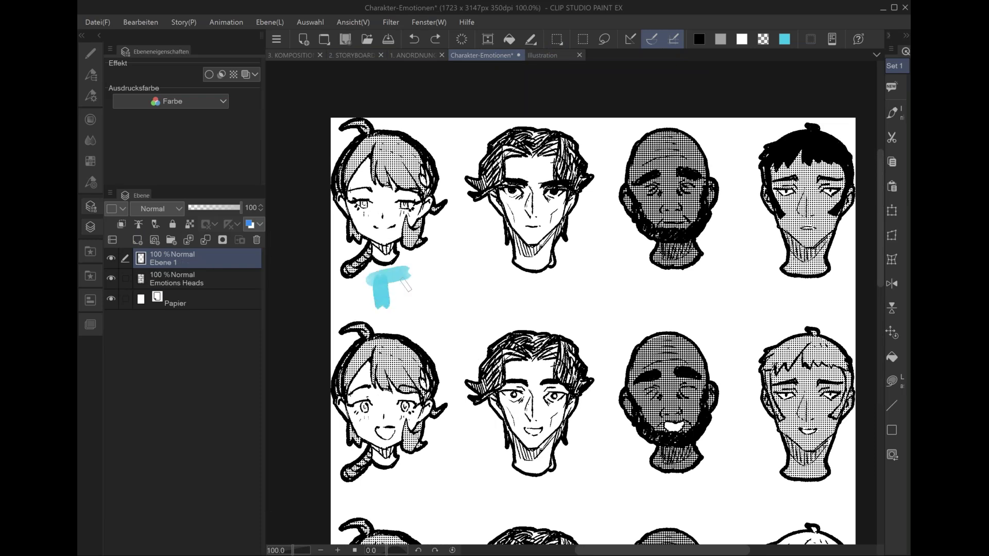
key("ctrl+z")
key("ctrl+z")
- Write F, M, O and D under the four heads, then return to 2. STORYBOARD
left_click_drag(393, 280, 389, 309)
mouse_move(376, 285)
left_mouse_down()
mouse_move(410, 280)
mouse_move(406, 291)
left_mouse_up()
mouse_move(517, 280)
left_mouse_down()
mouse_move(515, 312)
mouse_move(544, 315)
mouse_move(516, 319)
left_mouse_up()
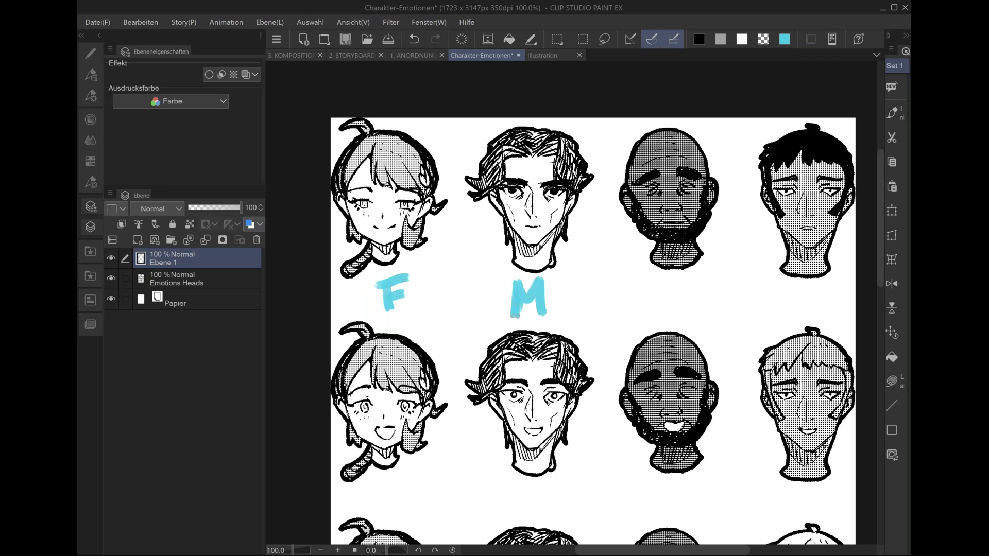
left_click_drag(676, 281, 684, 278)
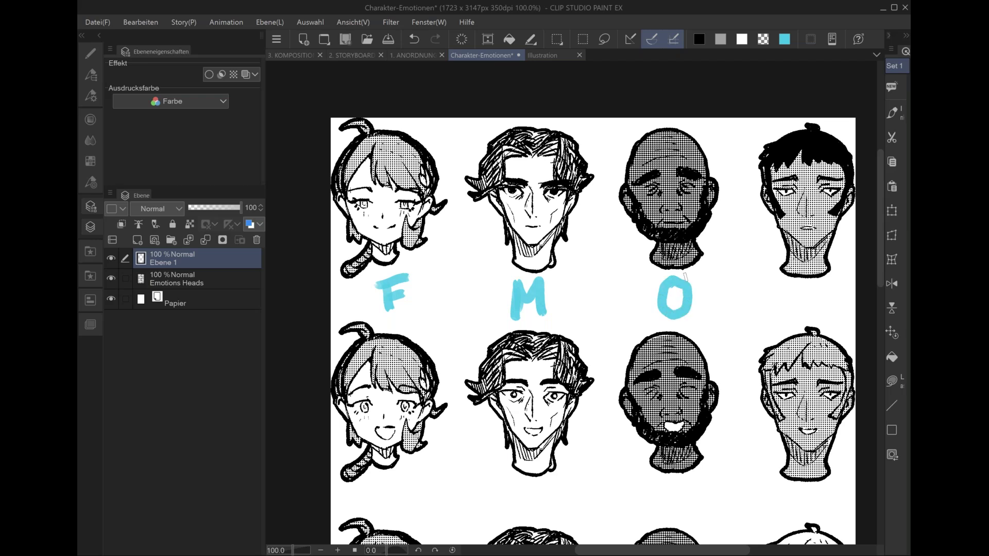
left_click_drag(779, 327, 707, 327)
mouse_move(718, 288)
left_mouse_down()
mouse_move(714, 321)
mouse_move(795, 298)
left_mouse_up()
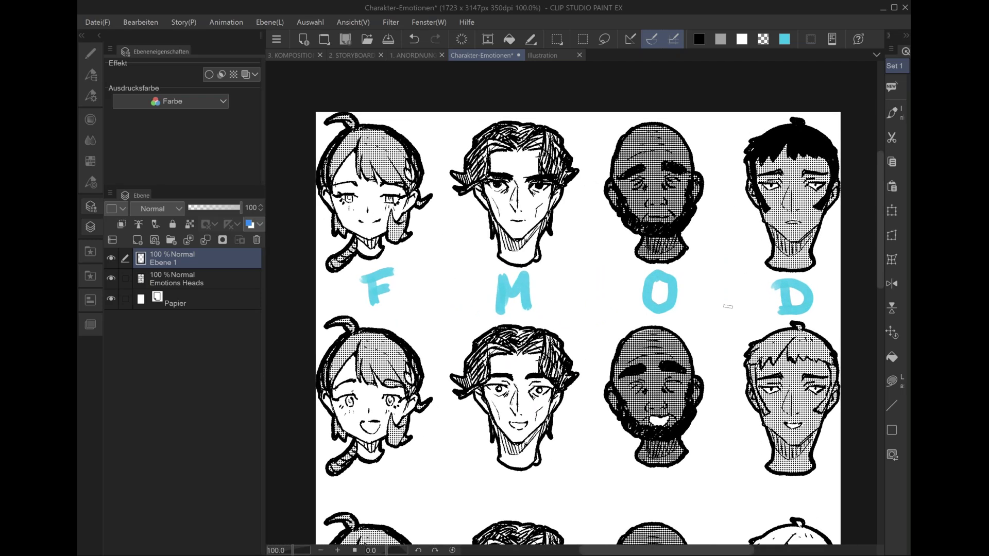
left_click(355, 52)
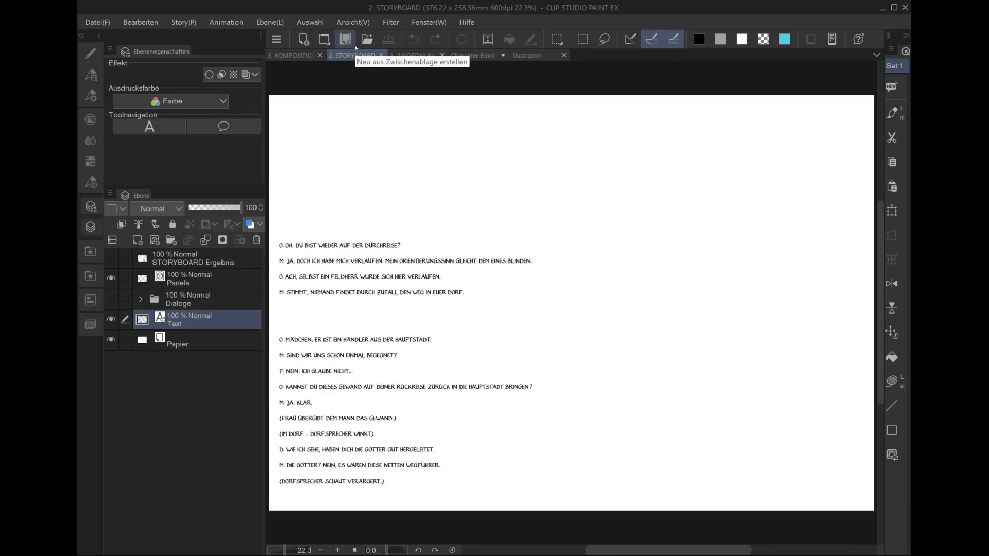
- Zoom out to show the whole storyboard page and select the dialogue block with the Text tool
key("ctrl+0")
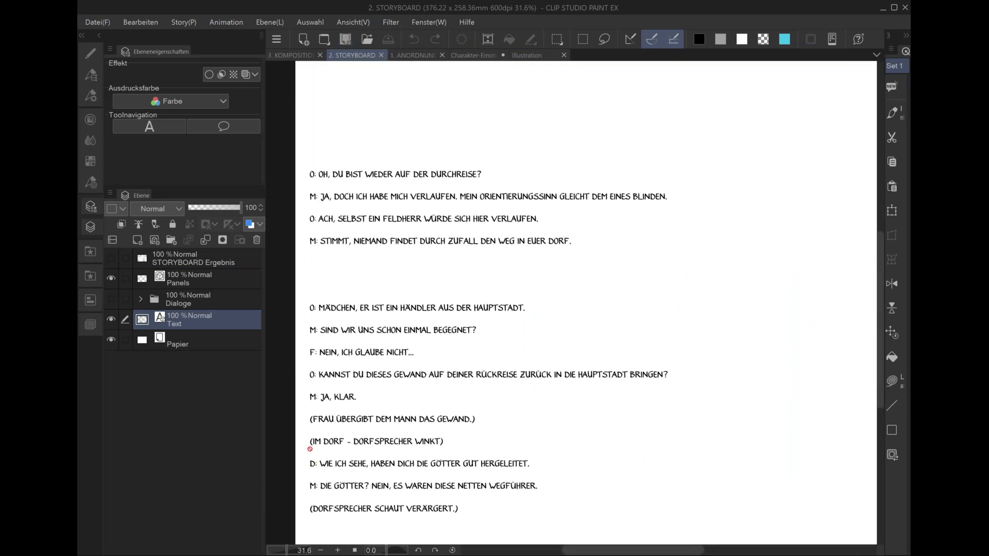
key("ctrl+minus")
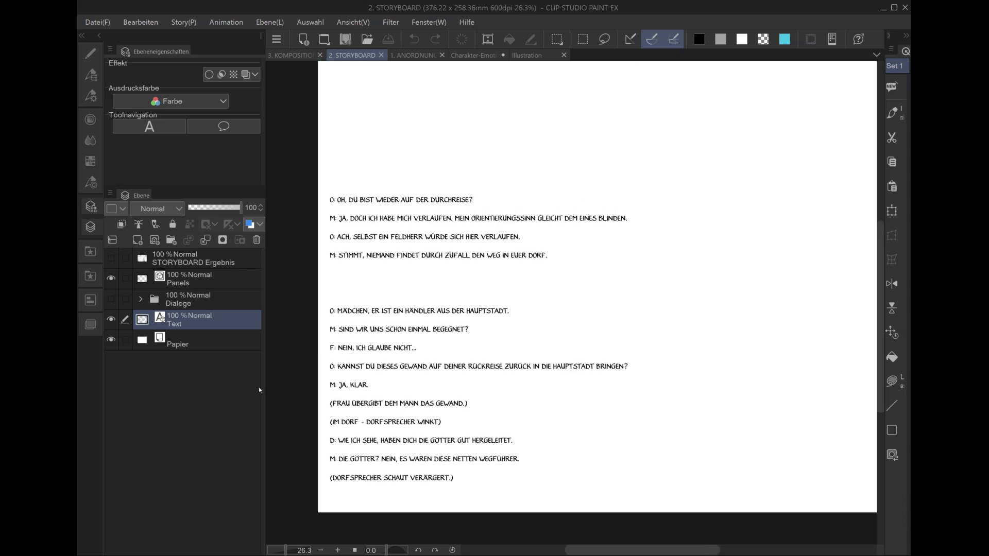
key("ctrl+minus")
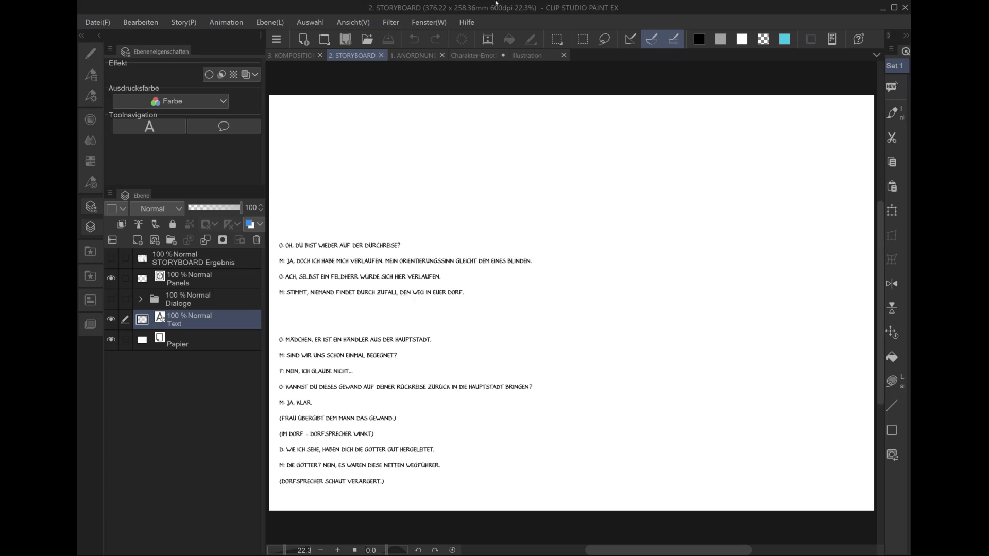
left_click(88, 56)
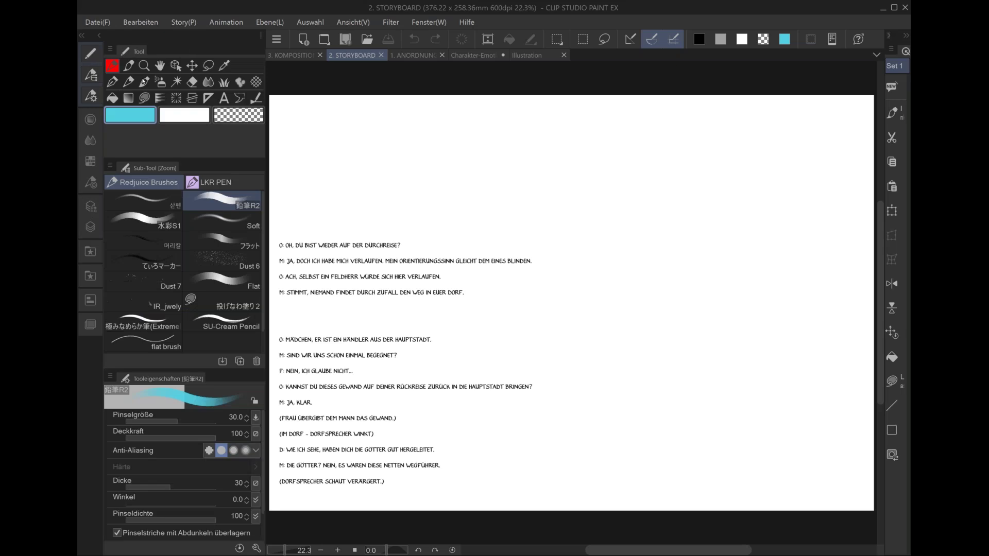
left_click(226, 98)
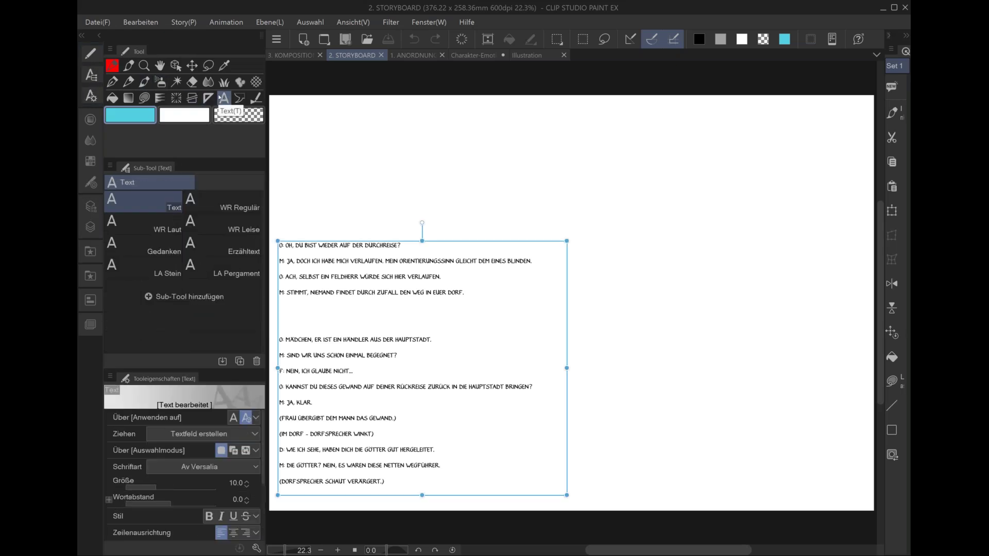
- Delete the '0:' prefix and center-align (Zentriert) all the dialogue lines
left_click(371, 247)
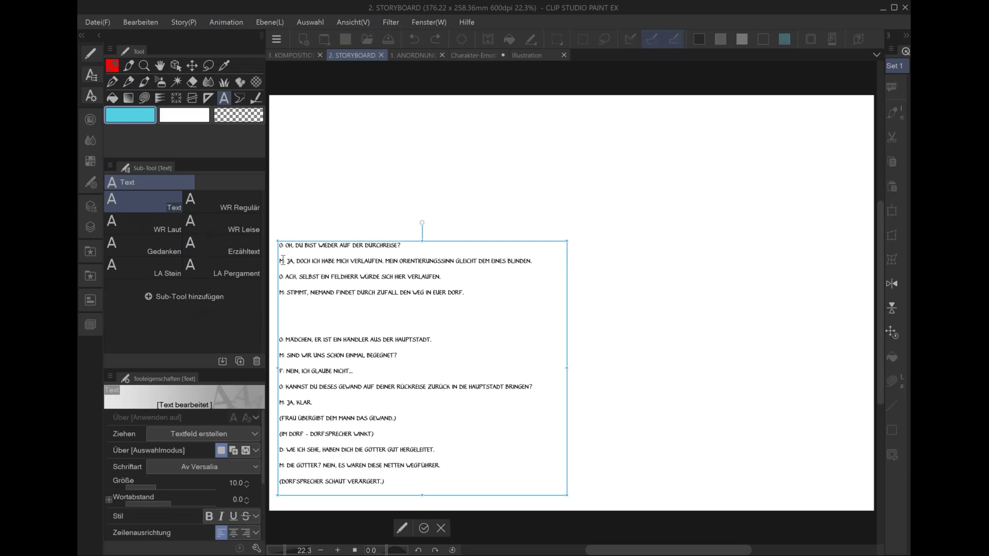
left_click_drag(285, 249, 278, 246)
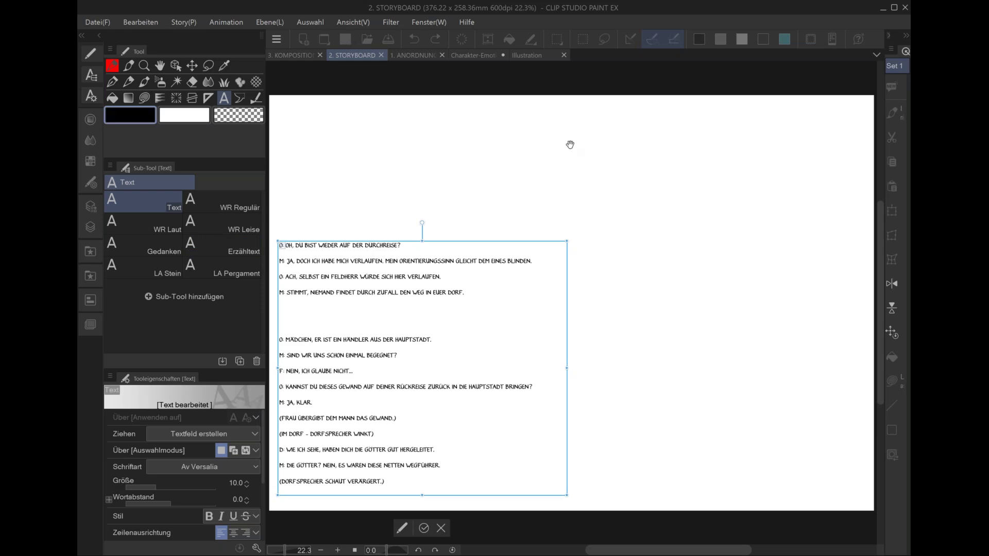
key("BackSpace")
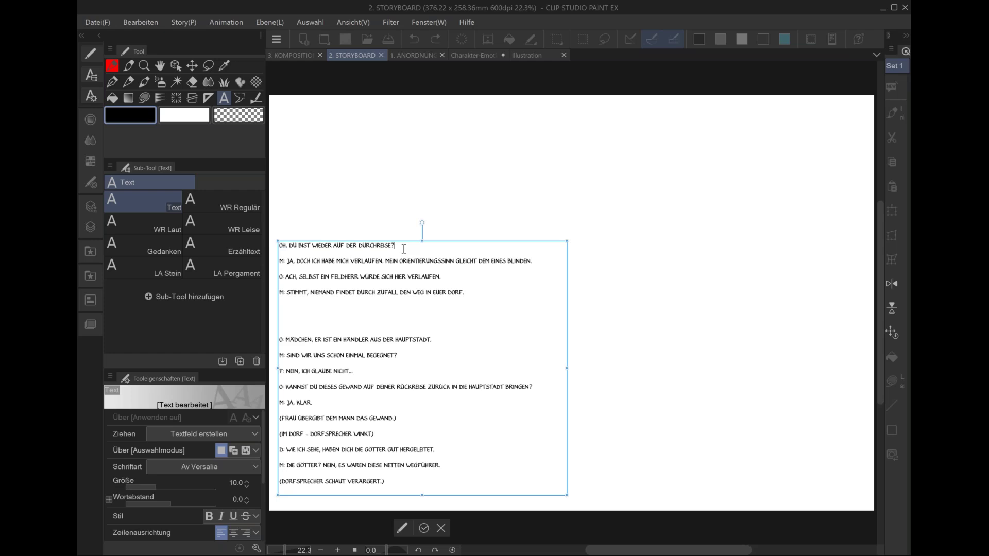
left_click(406, 483)
left_click_drag(406, 484, 273, 244)
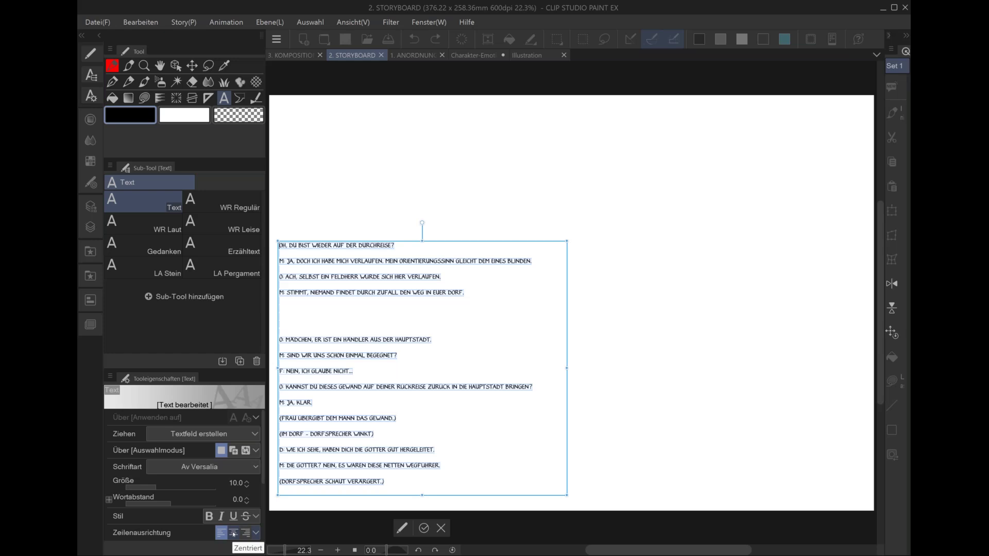
left_click(233, 534)
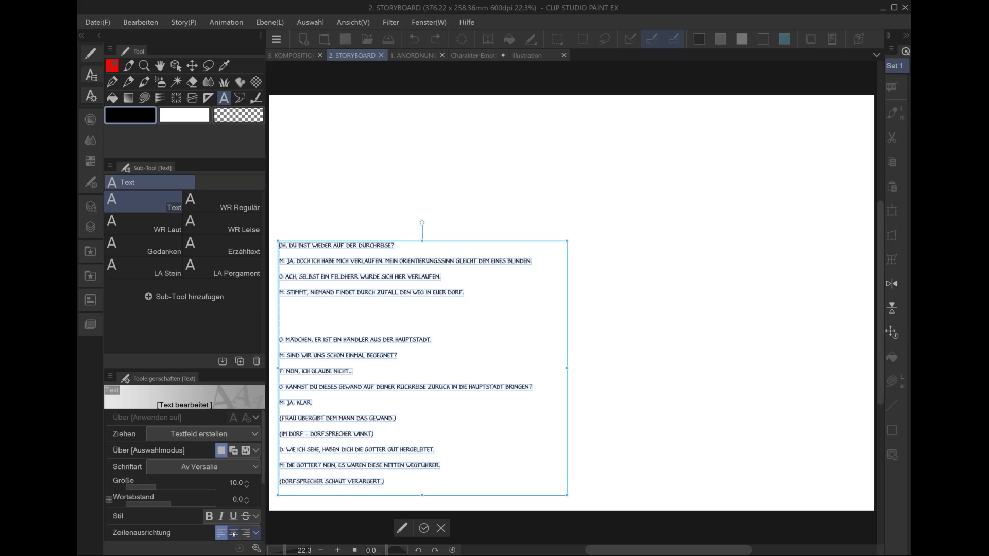
left_click(482, 260)
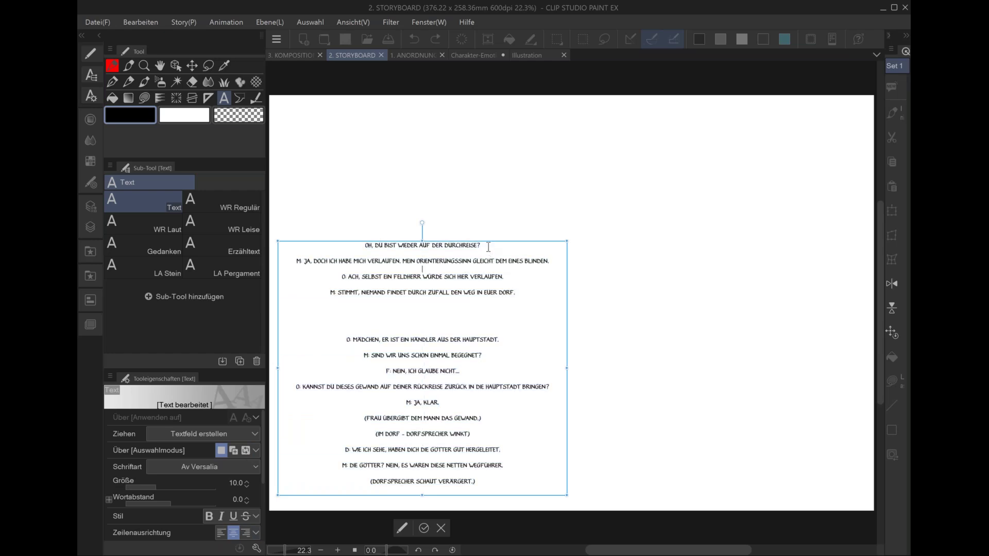
- Copy the first dialogue line and draw a new empty text box at top right
left_click_drag(481, 246, 364, 245)
key("ctrl+c")
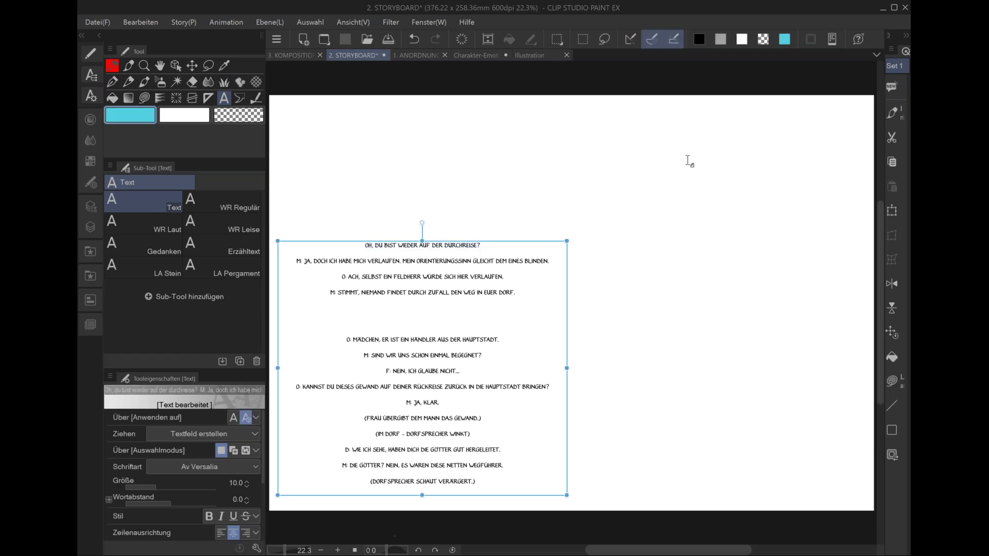
left_click_drag(690, 135, 765, 201)
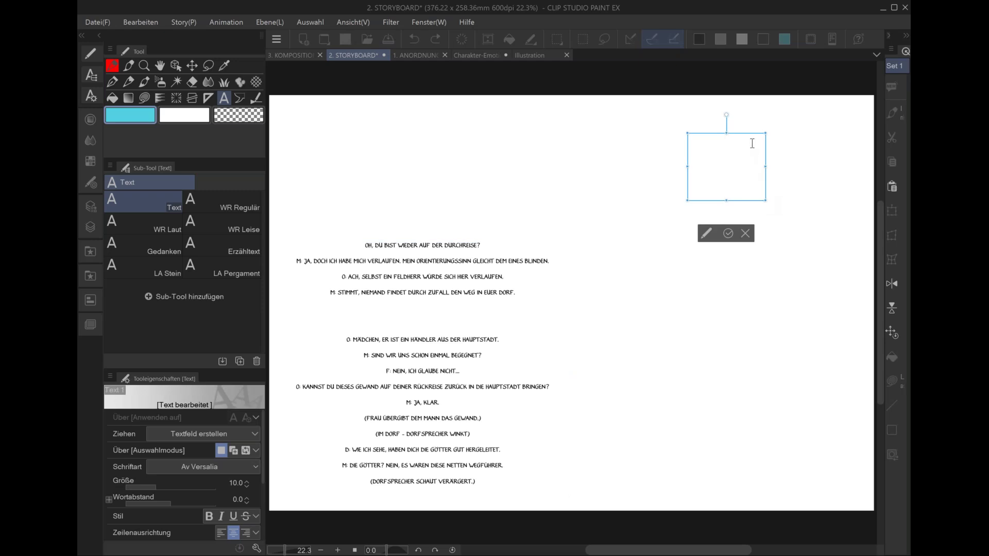
- Paste 'Oh, du bist wieder auf der Durchreise?', narrow the box to three lines, and move it top-right
key("ctrl+v")
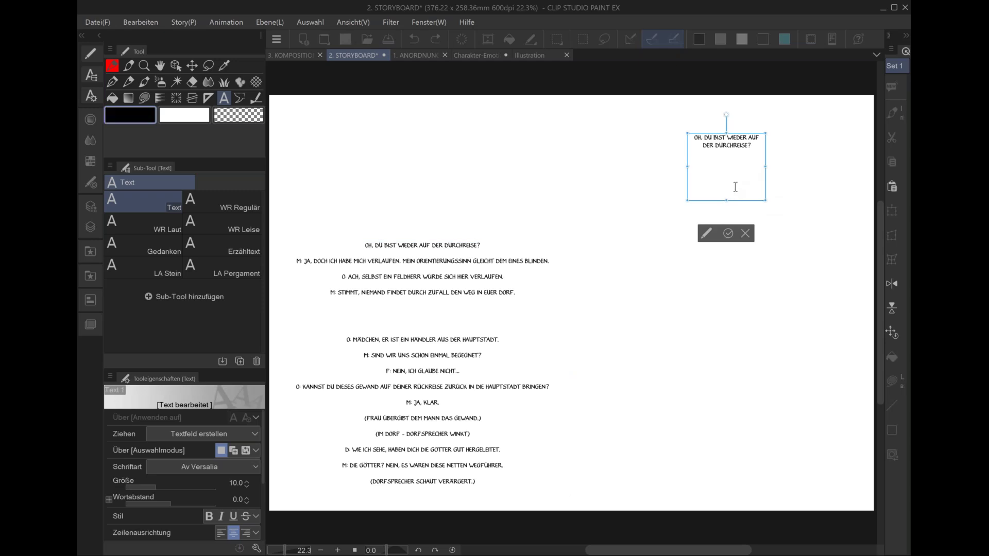
left_click_drag(766, 166, 740, 168)
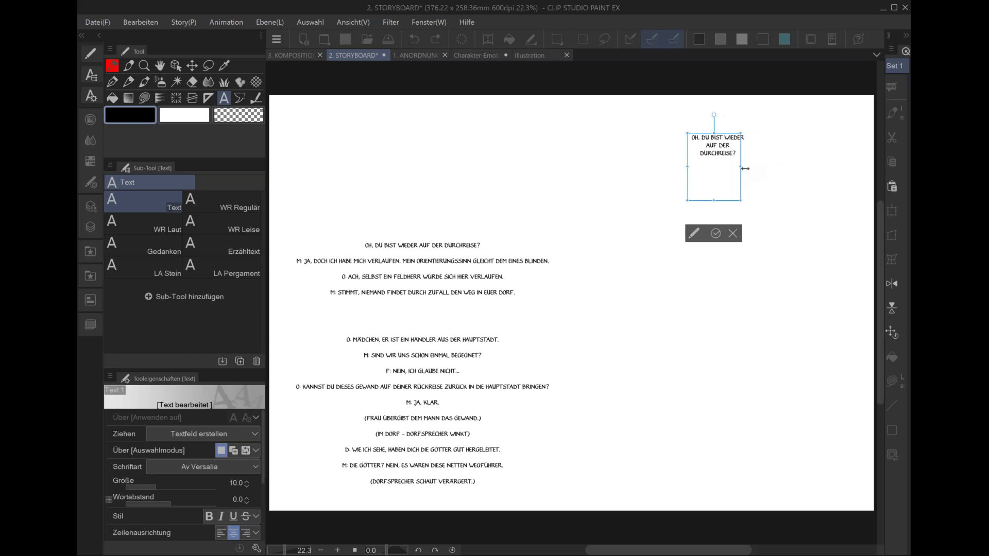
mouse_move(717, 133)
left_mouse_down()
mouse_move(798, 129)
mouse_move(768, 141)
left_mouse_up()
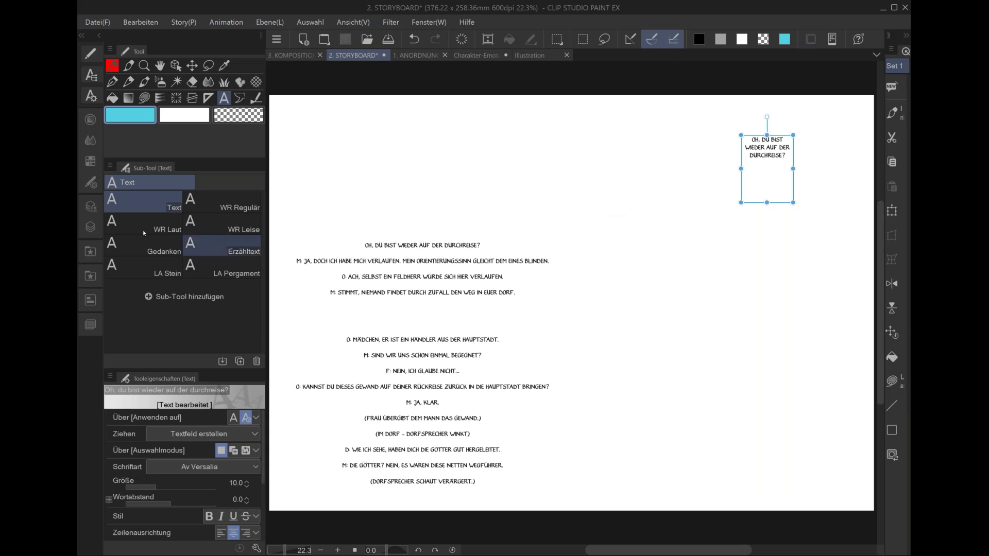
left_click(91, 227)
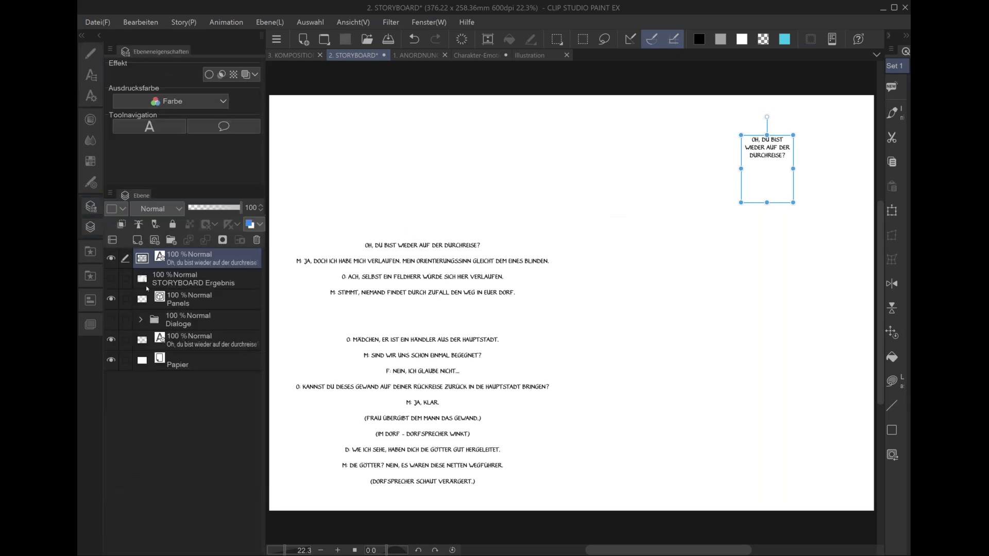
- Hide the single-line and full-script text layers and show the Dialoge folder's separate text blocks
left_click(112, 258)
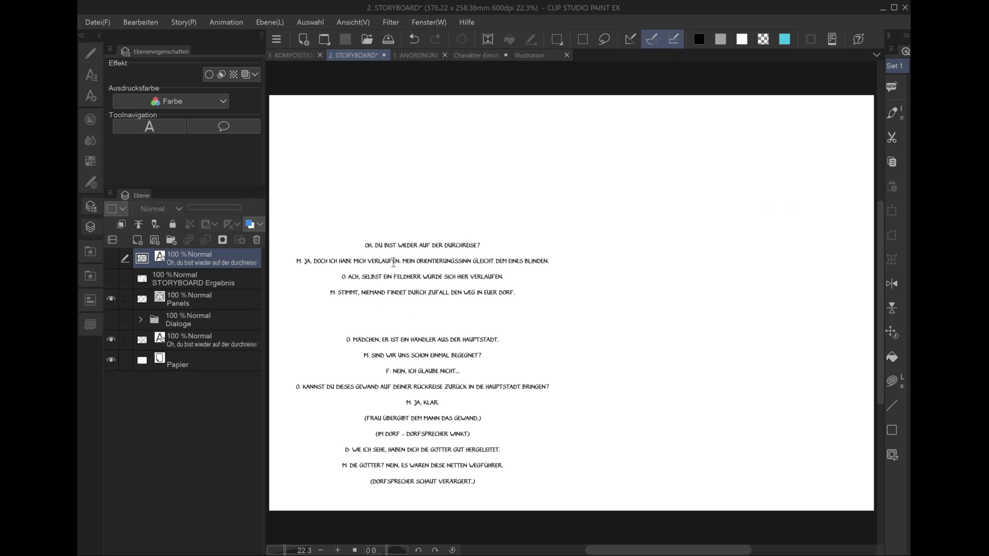
left_click(111, 340)
left_click(111, 321)
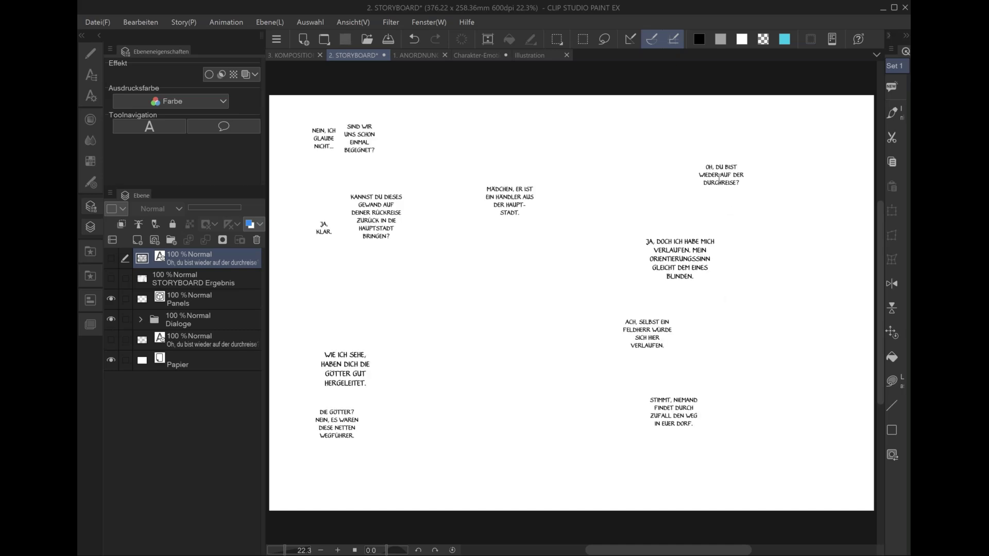
- Shift the 'Oh, du bist…' dialogue left and down, nudge 'Ja, doch…', and collapse Dialoge
left_click(720, 178)
left_click_drag(739, 169, 755, 162)
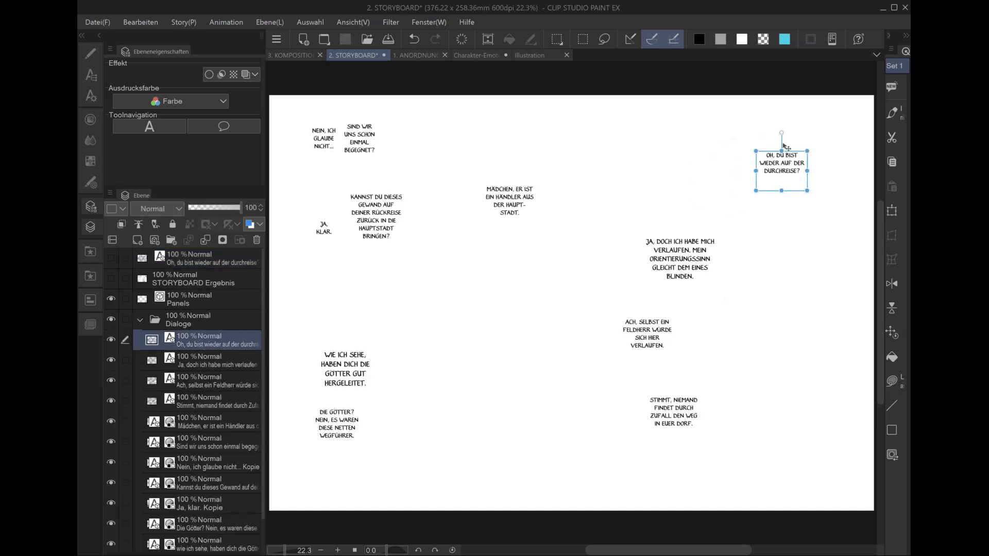
left_click(698, 231)
mouse_move(700, 231)
left_mouse_down()
mouse_move(724, 234)
mouse_move(694, 231)
left_mouse_up()
left_click(728, 167)
left_click_drag(750, 160, 737, 167)
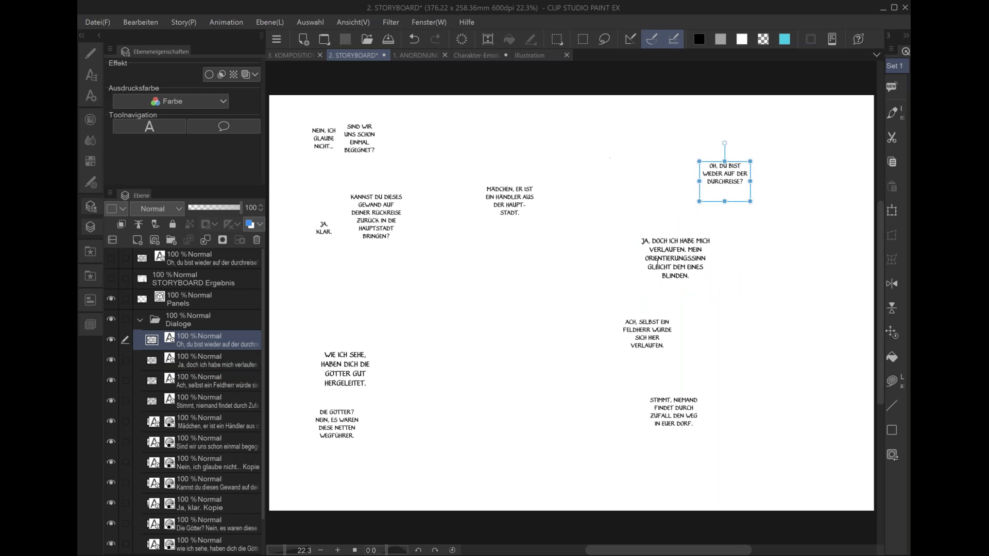
left_click(139, 319)
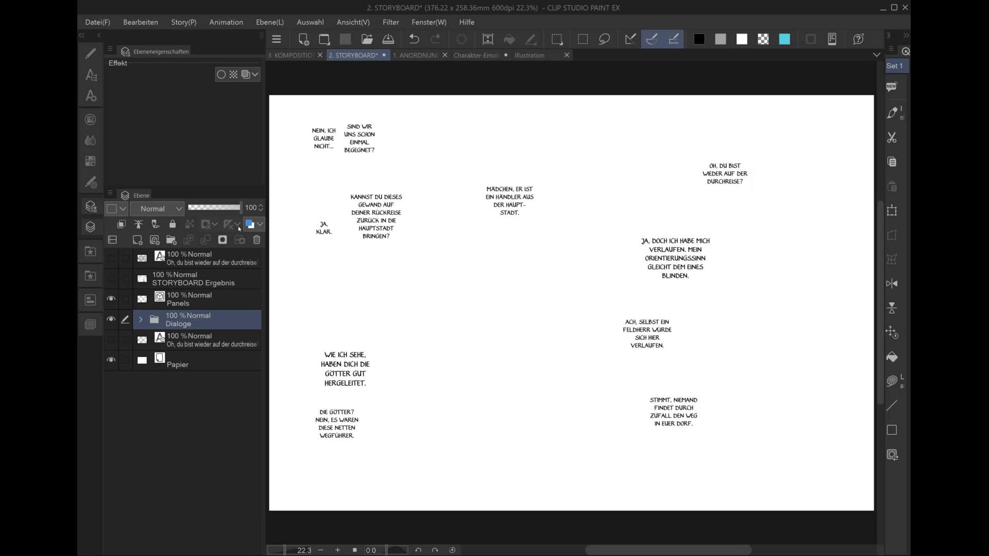
left_click(492, 57)
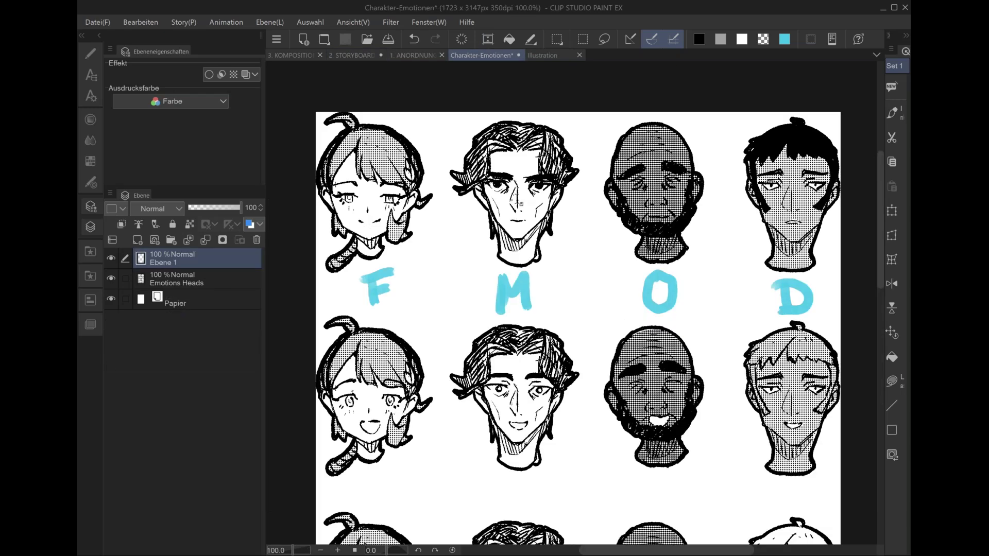
- Hide the blue F M O D letters layer and zoom out to see the rows of heads
left_click(111, 258)
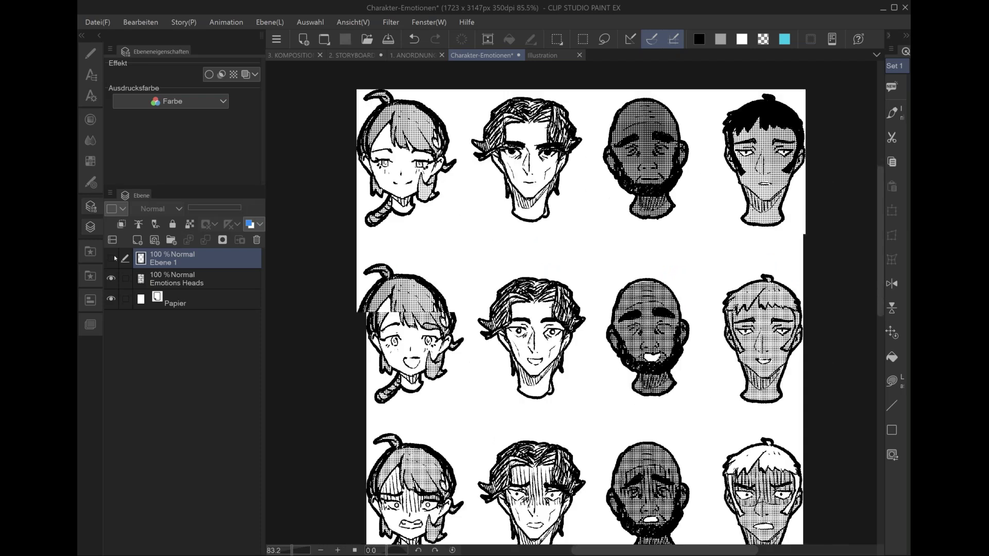
left_click_drag(479, 261, 492, 353)
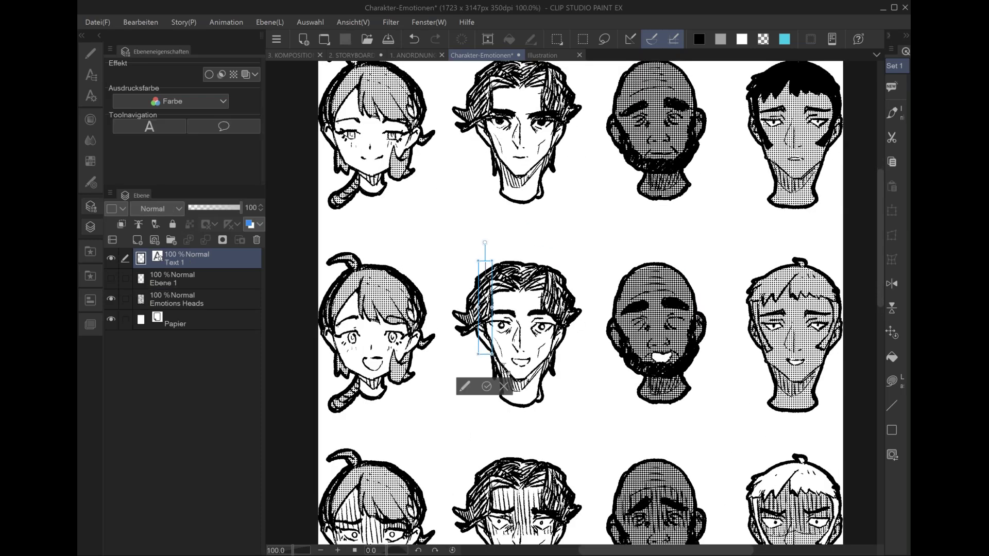
key("Escape")
left_click(893, 333)
left_click(893, 334)
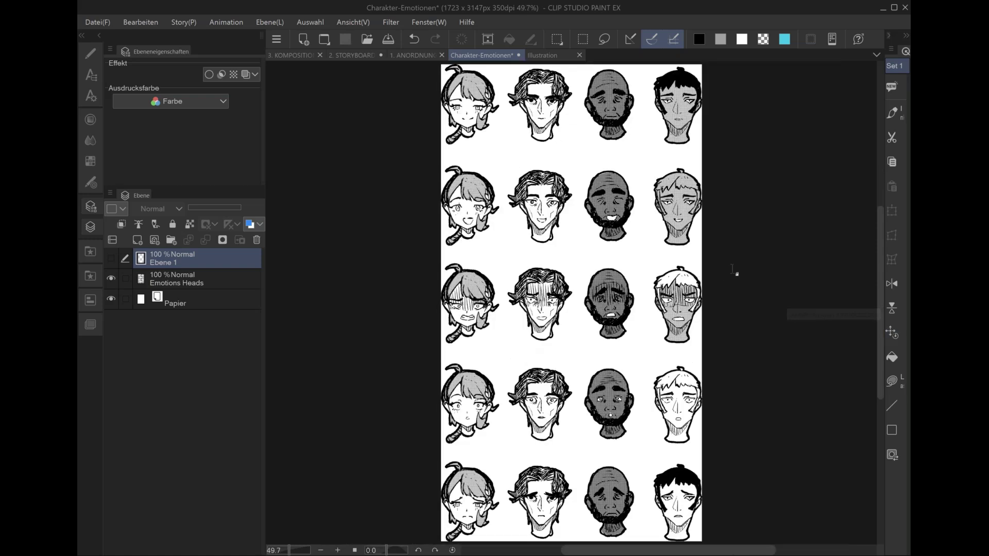
scroll(533, 163, "up", 1)
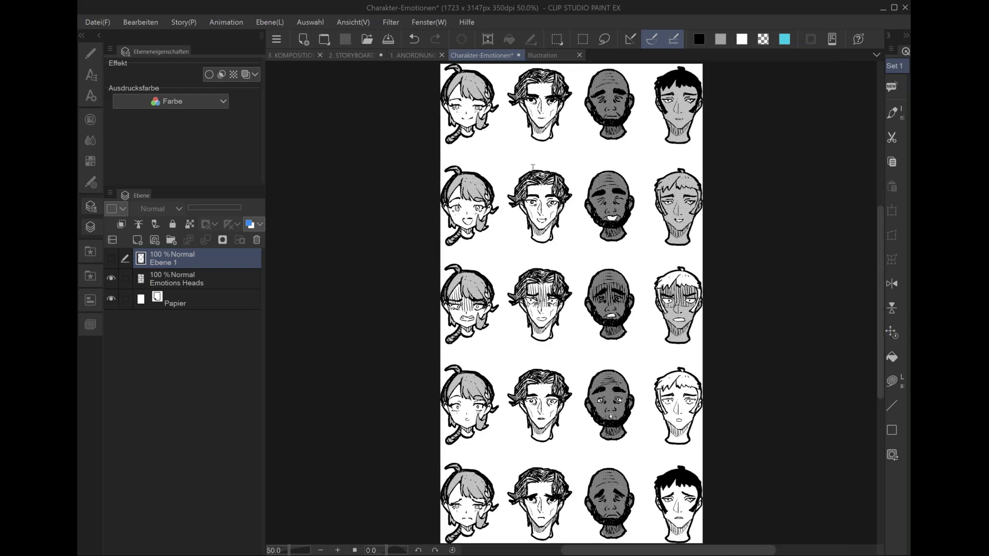
scroll(532, 166, "up", 1)
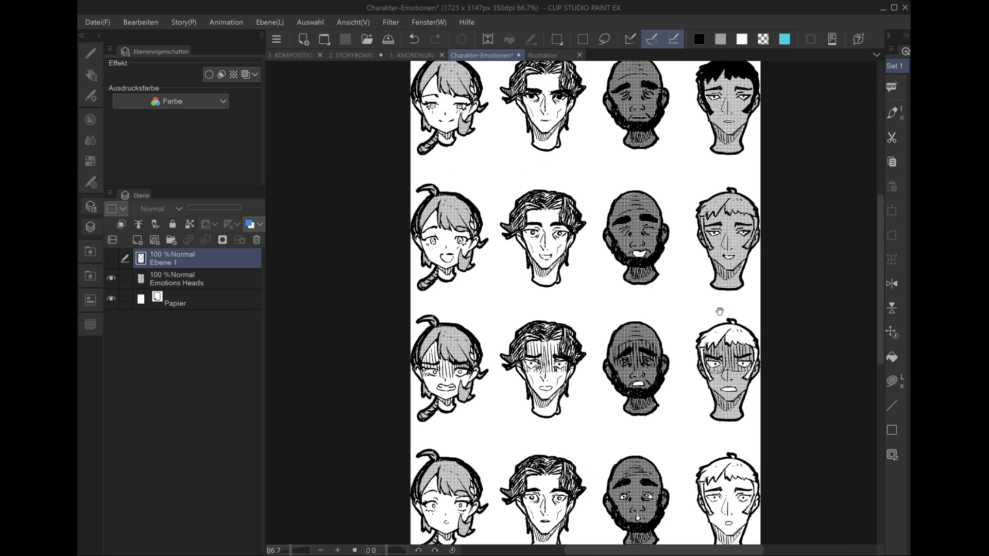
left_click_drag(718, 275, 714, 370)
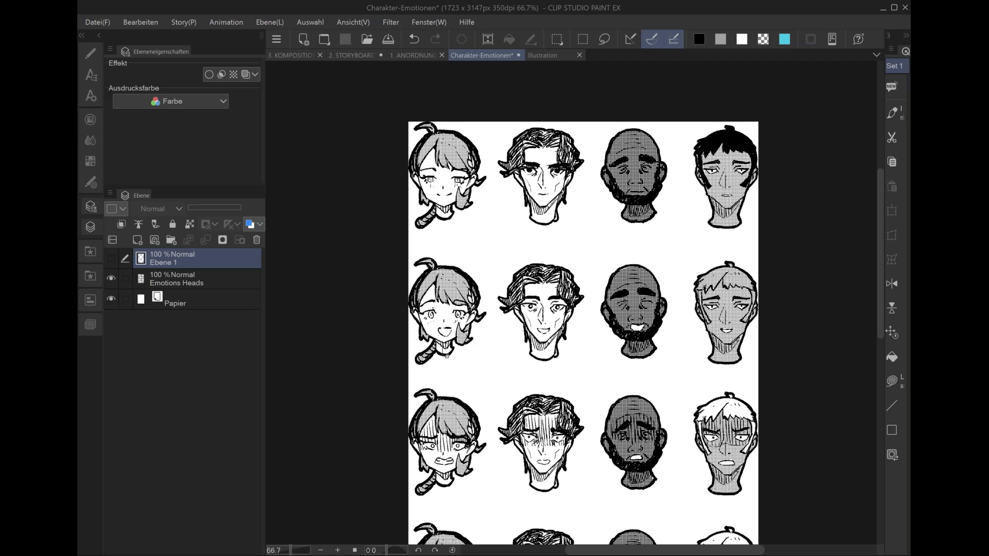
- Hide the white Papier background and view the heads at 100% zoom
left_click(111, 300)
key("h")
key("ctrl+alt+0")
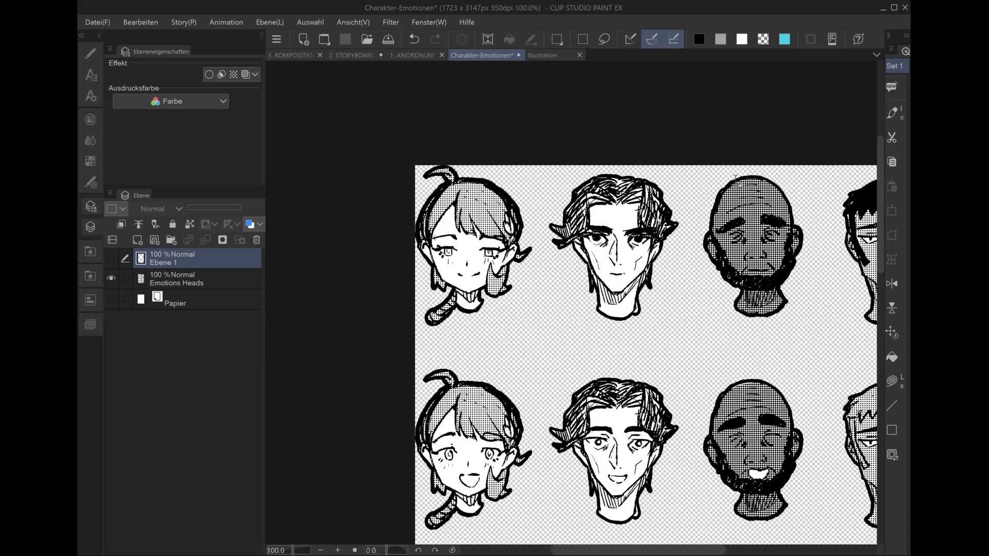
left_click_drag(781, 346, 686, 318)
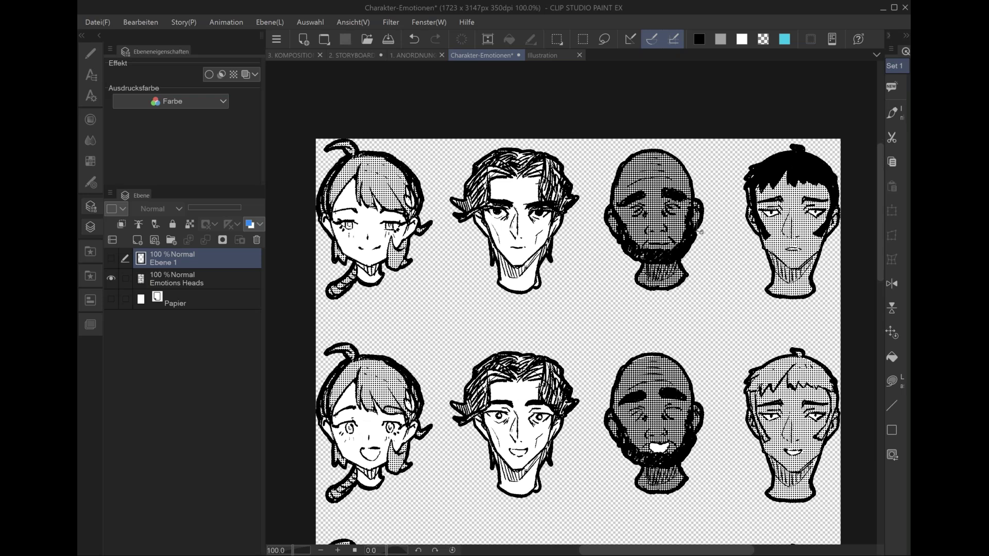
scroll(685, 198, "up", 2)
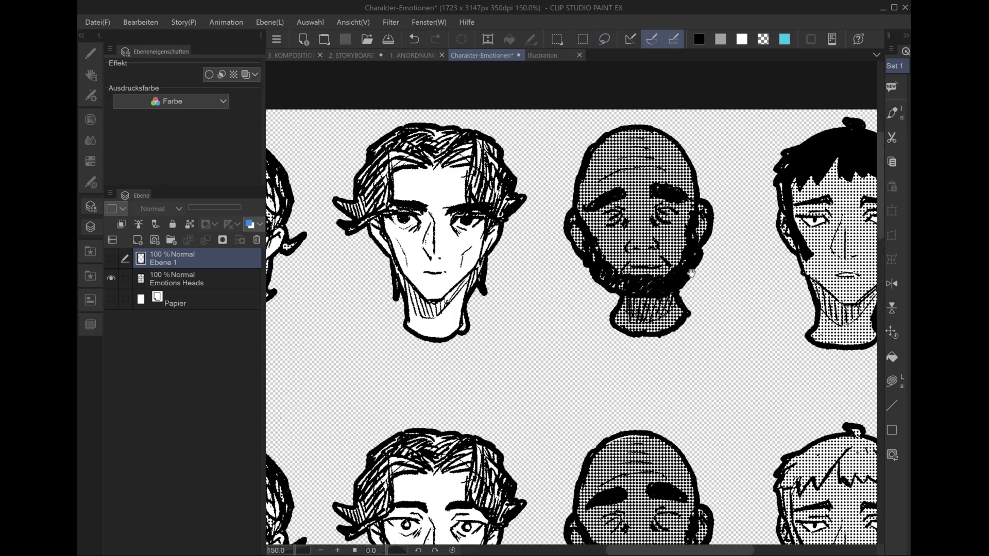
- Lasso the bald bearded head, copy it from the Emotions Heads layer, and deselect
left_click_drag(691, 272, 603, 331)
left_click(605, 39)
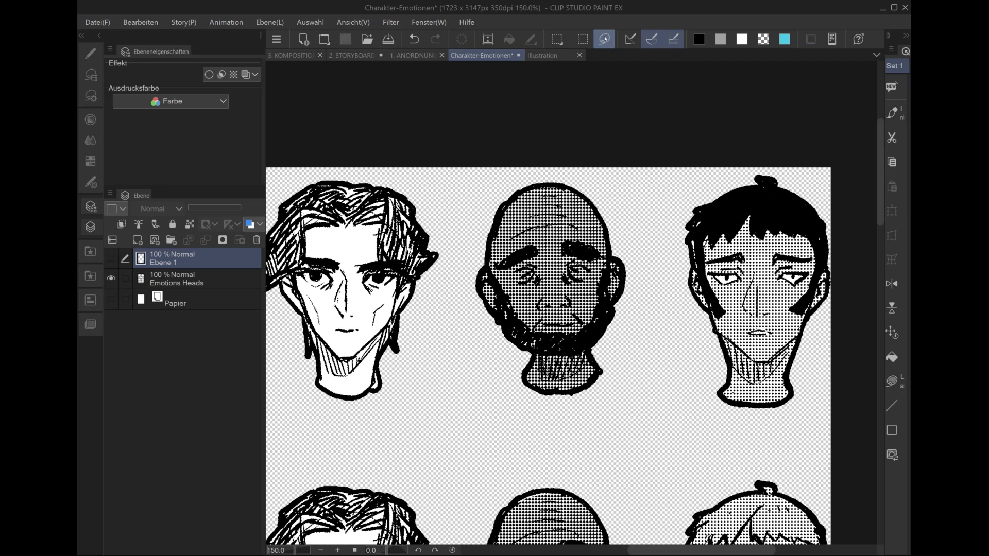
left_click_drag(648, 247, 674, 208)
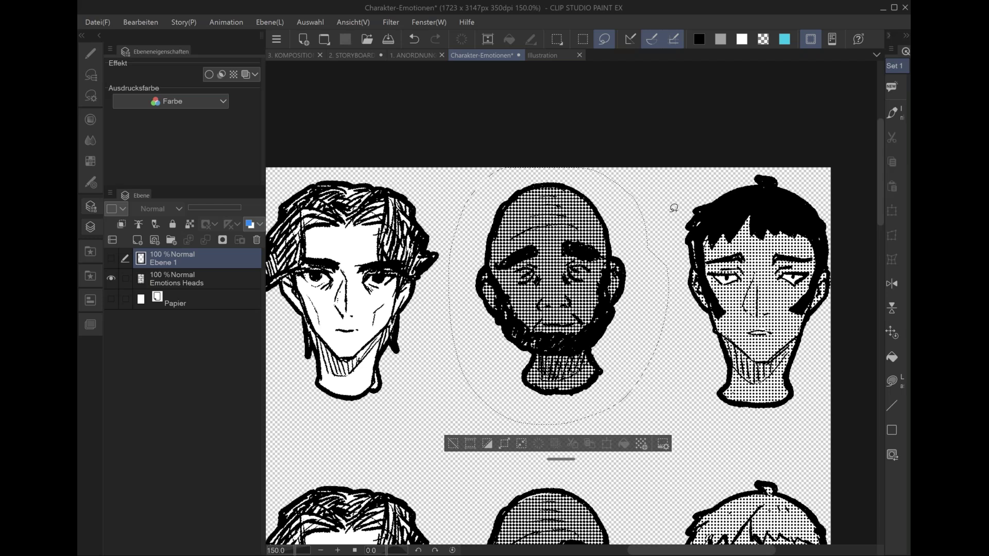
left_click(142, 25)
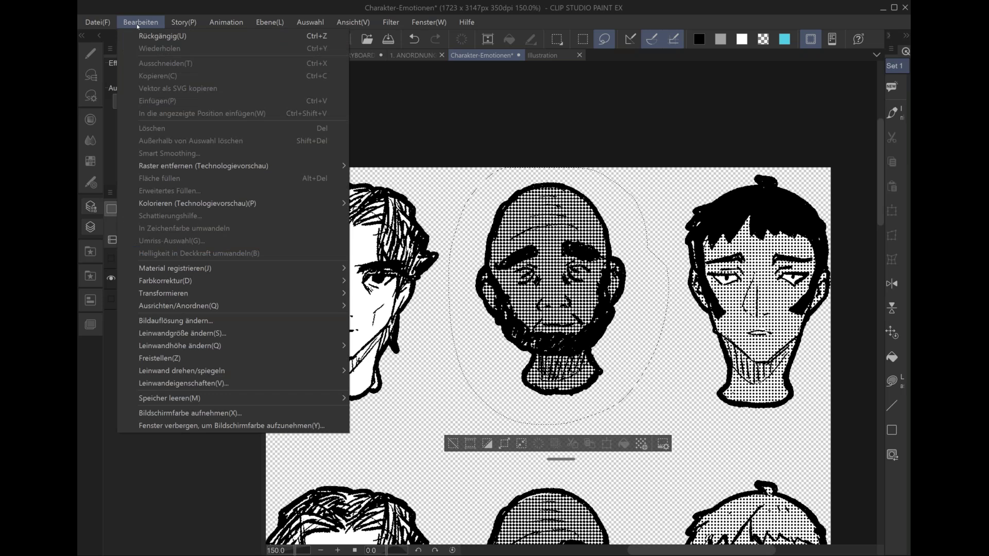
left_click(155, 23)
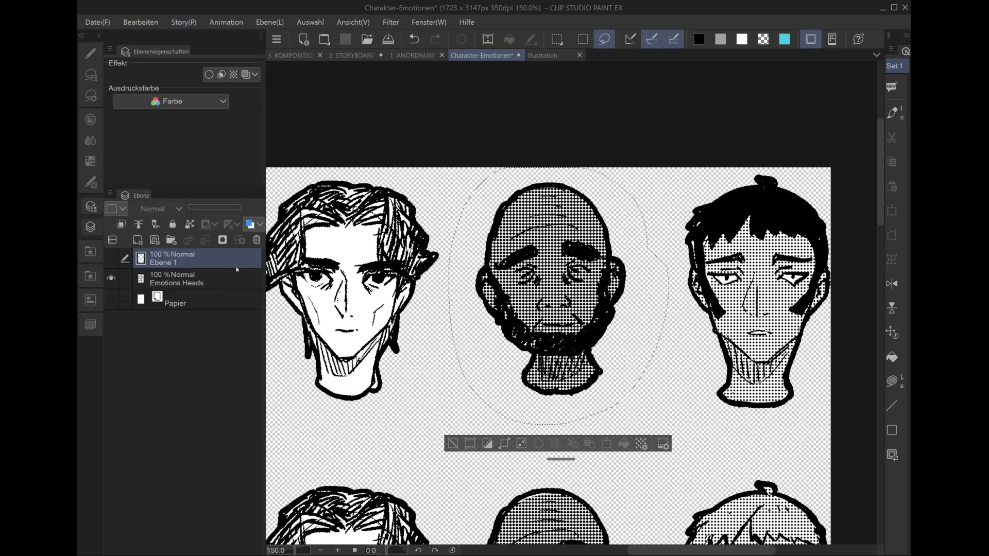
left_click(226, 281)
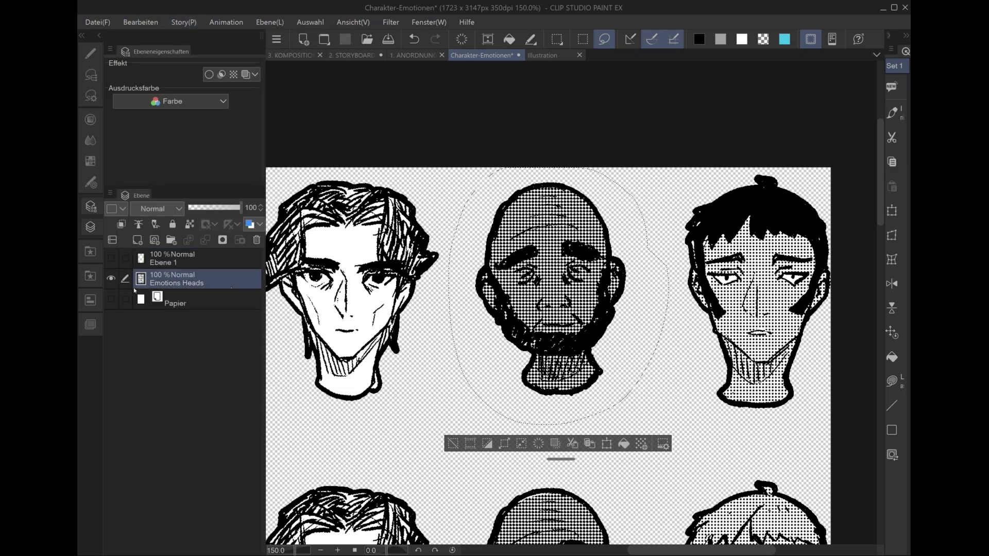
left_click(148, 23)
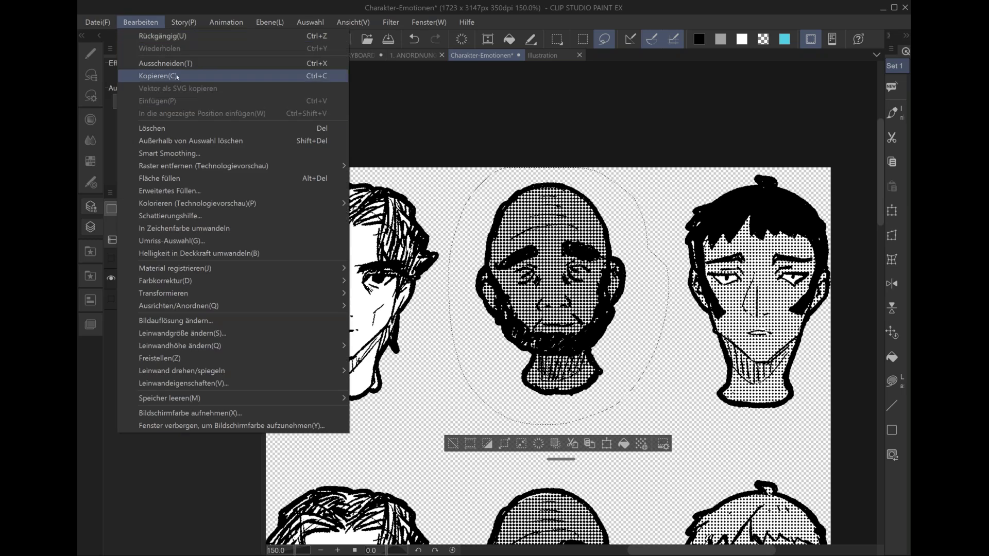
left_click(177, 78)
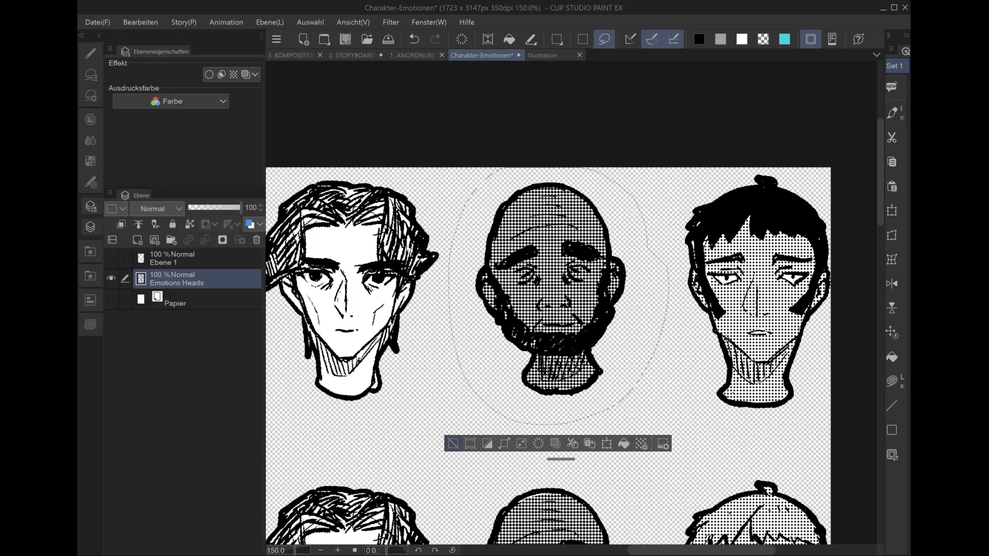
key("ctrl+d")
left_click(106, 24)
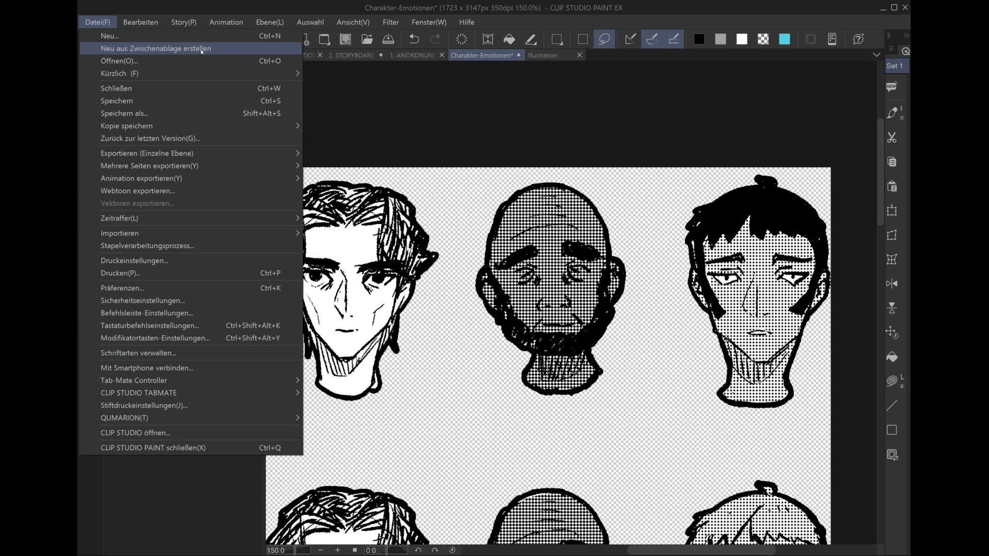
- Create a new document from the clipboard head and hide its Papier background layer
left_click(201, 49)
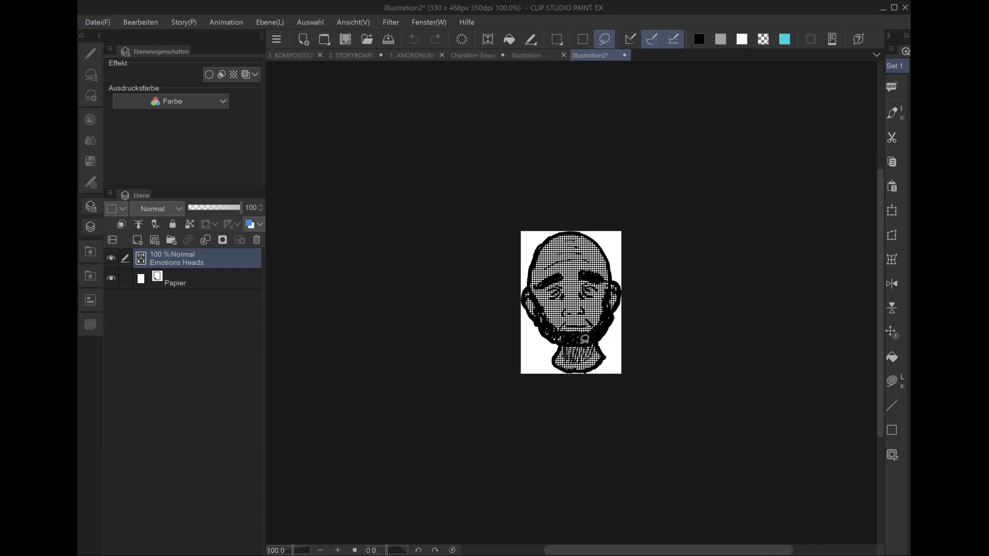
scroll(580, 342, "up", 1)
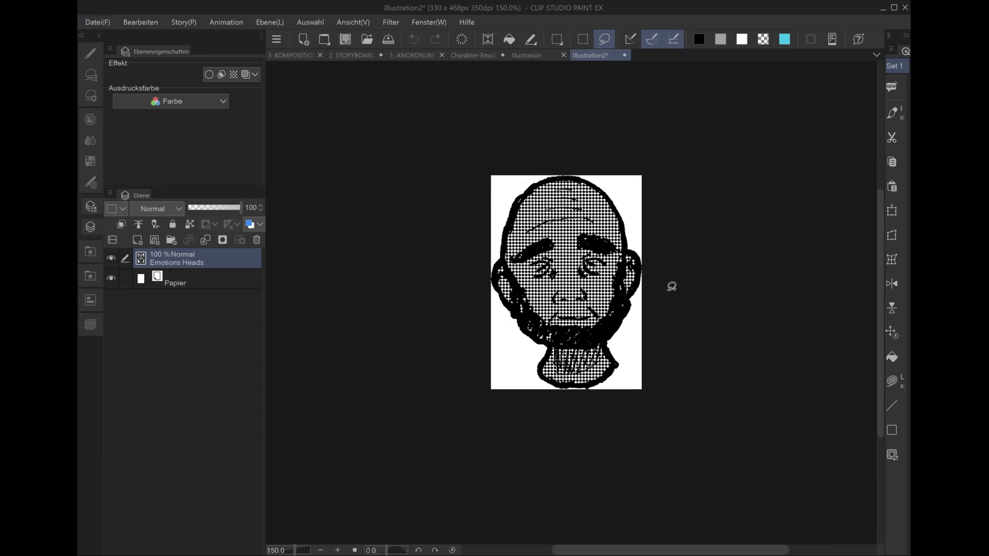
left_click(111, 279)
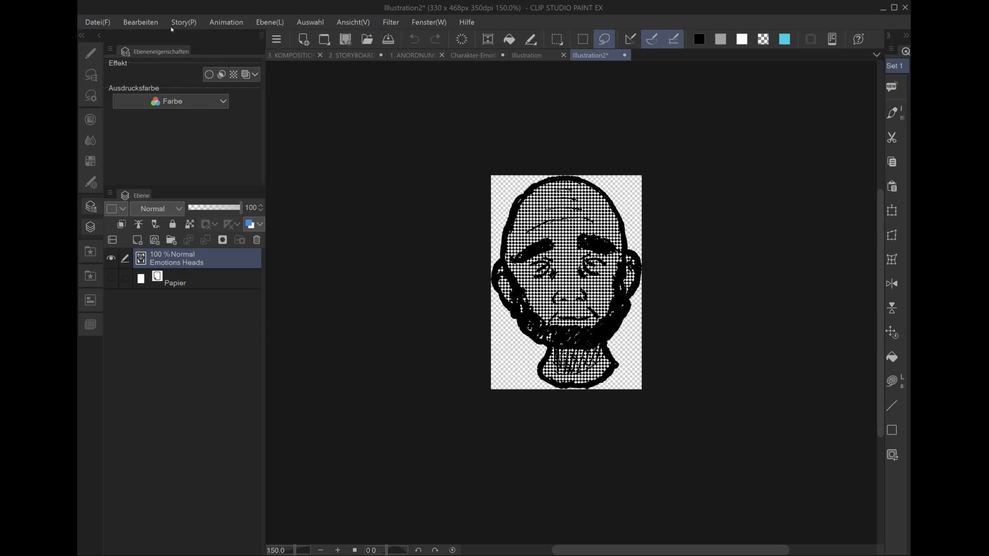
left_click(148, 21)
mouse_move(232, 268)
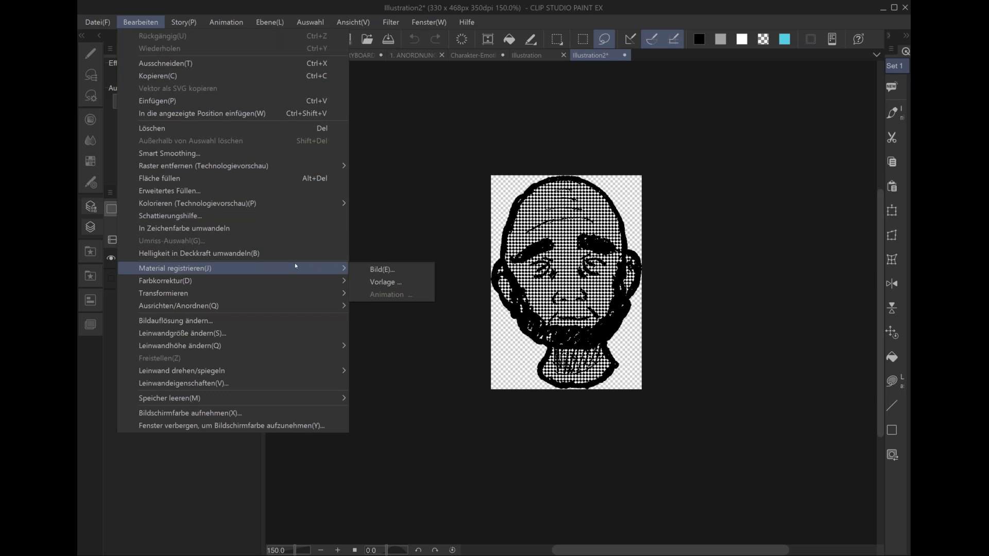
left_click(381, 269)
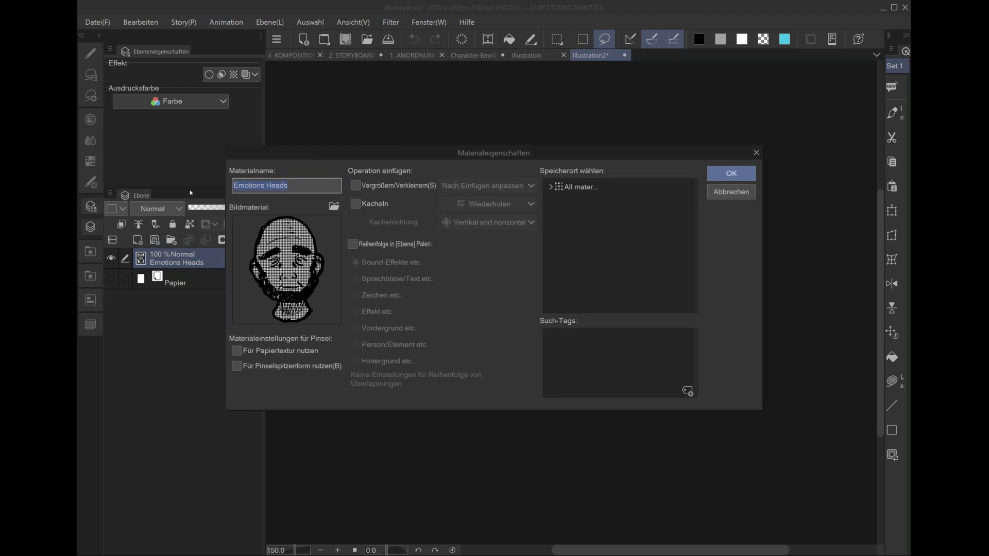
- Name the new image material 'Opa Gleichgültig'
type("Opa")
type("Gleichgültig")
left_click(551, 192)
- Choose Image material > Emotionen as the save location and confirm the registration
left_click(592, 250)
left_click(574, 266)
left_click(603, 219)
left_click(582, 187)
left_click(593, 234)
left_click(582, 282)
left_click(582, 218)
left_click(583, 202)
left_click(582, 251)
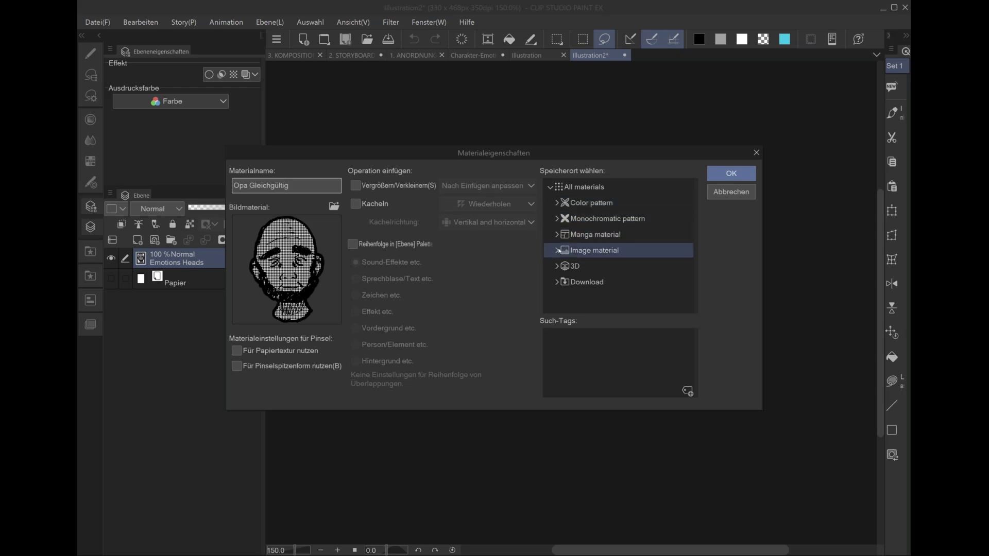
left_click(558, 250)
left_click(592, 266)
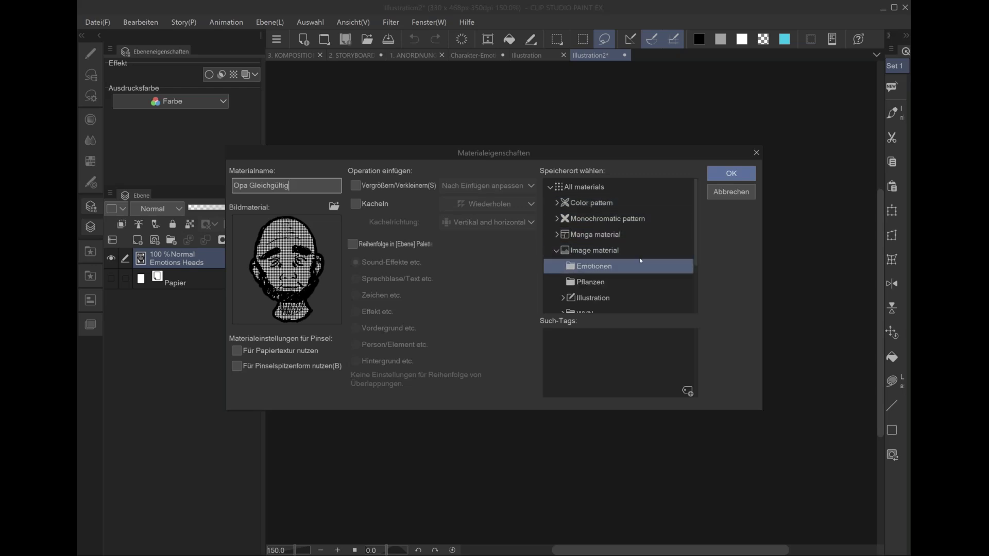
left_click(731, 173)
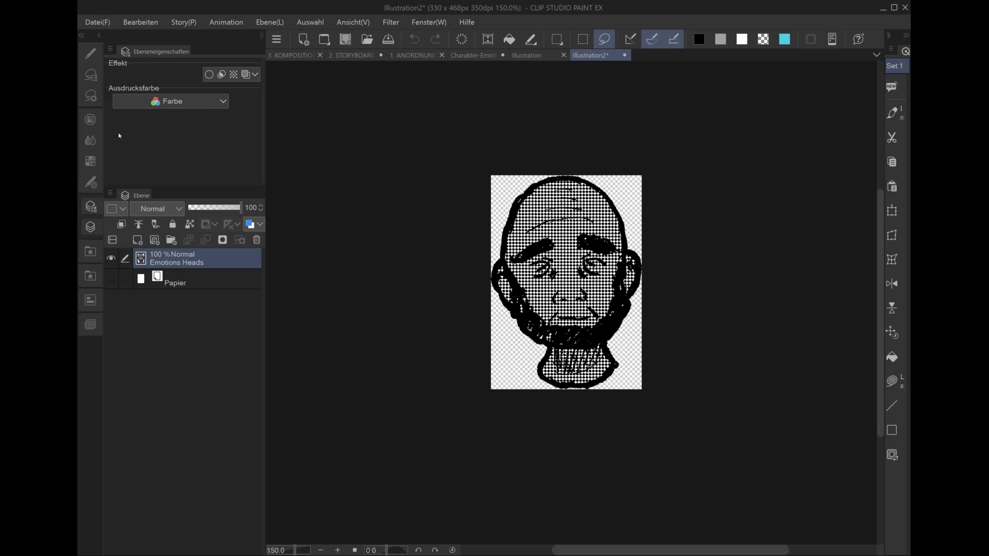
- Open the Emotion head materials and close the Illustration2 canvas
left_click(91, 252)
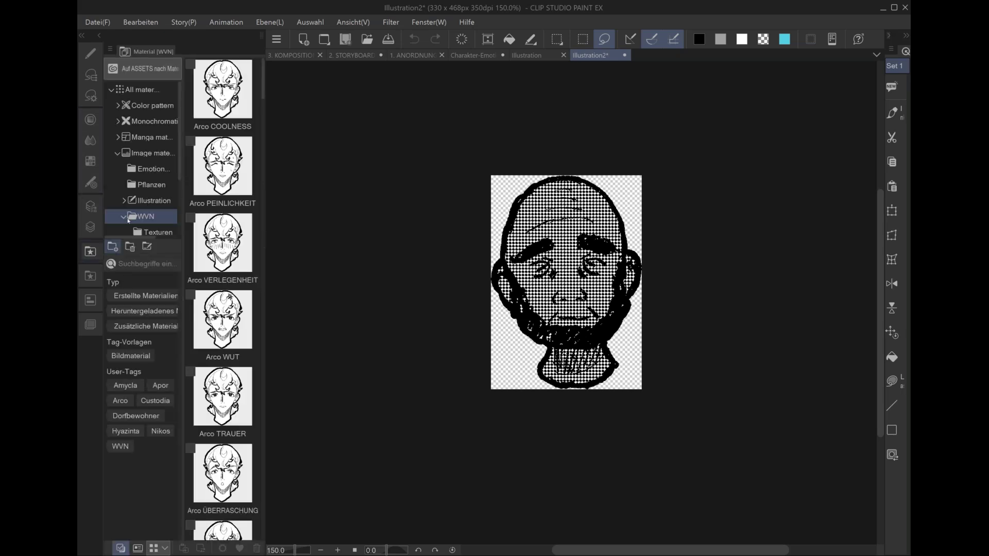
left_click(150, 169)
left_click(246, 65)
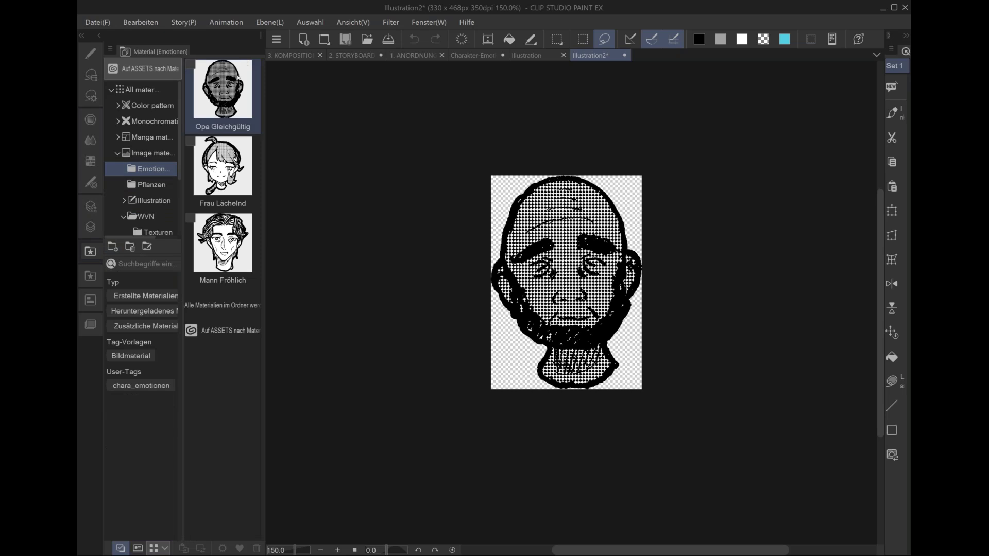
left_click(224, 196)
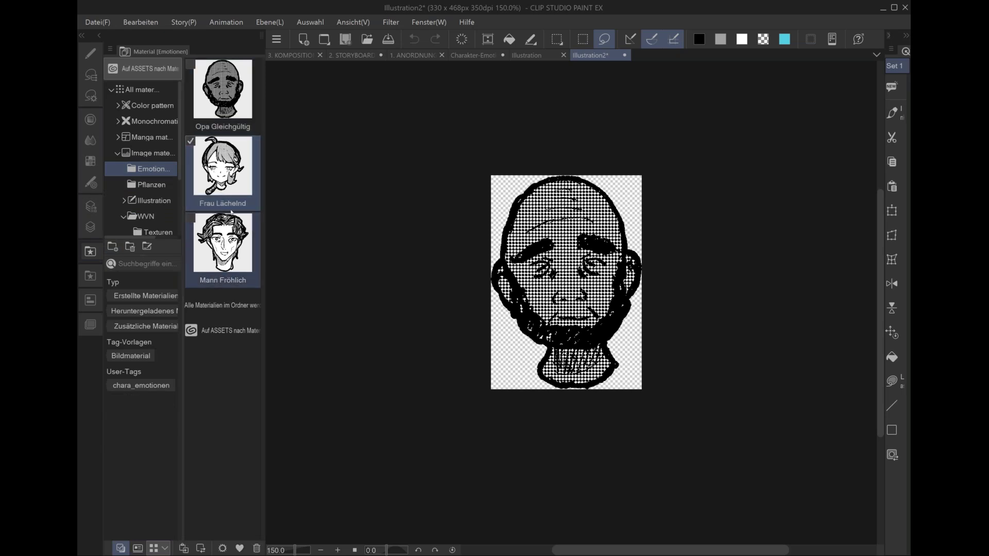
left_click(229, 248)
left_click(225, 94)
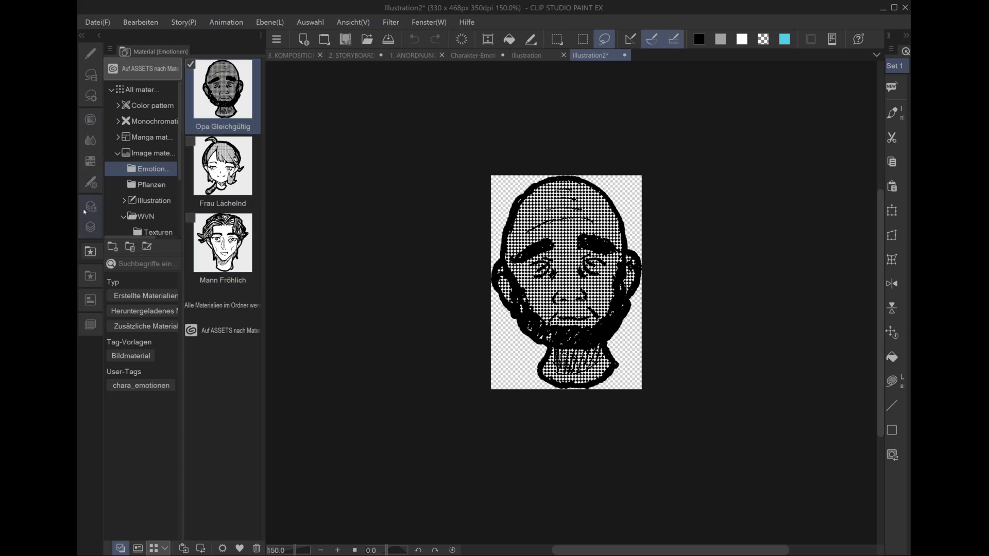
left_click(625, 57)
left_click(449, 215)
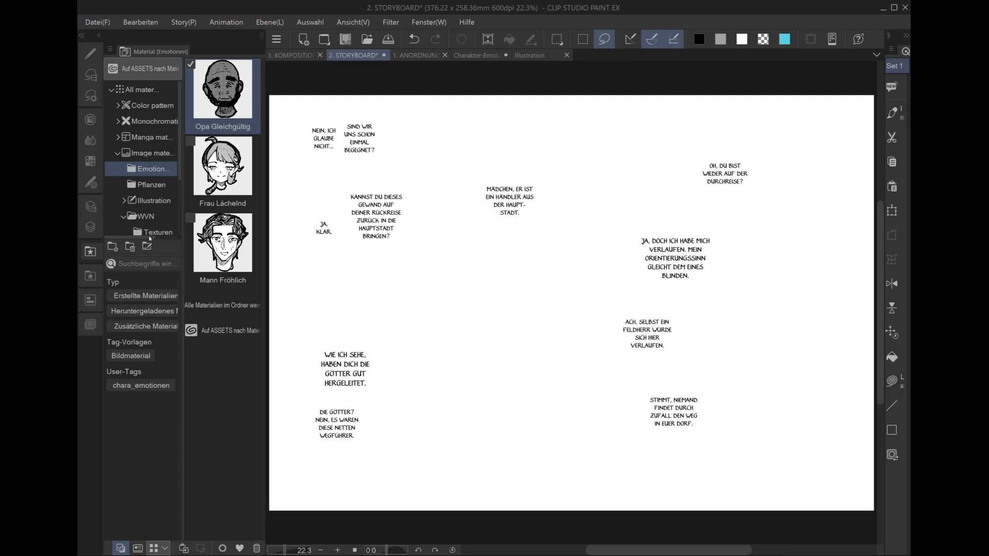
- Place Opa Gleichgültig beside the DURCHREISE and FELDHERR lines, Mann Fröhlich beside VERLAUFEN
left_click_drag(228, 99, 785, 198)
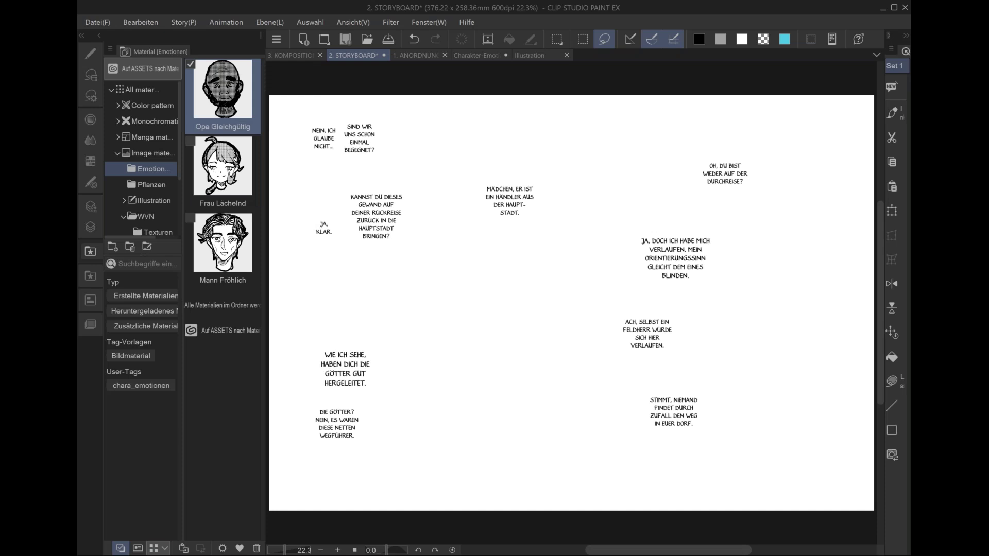
mouse_move(757, 166)
left_mouse_down()
mouse_move(762, 183)
mouse_move(761, 174)
left_mouse_up()
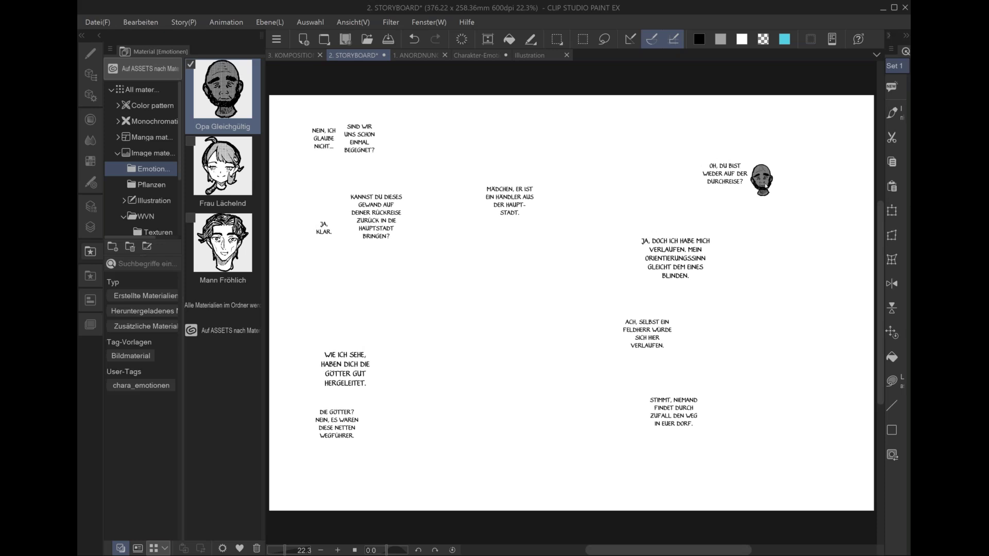
left_click(238, 166)
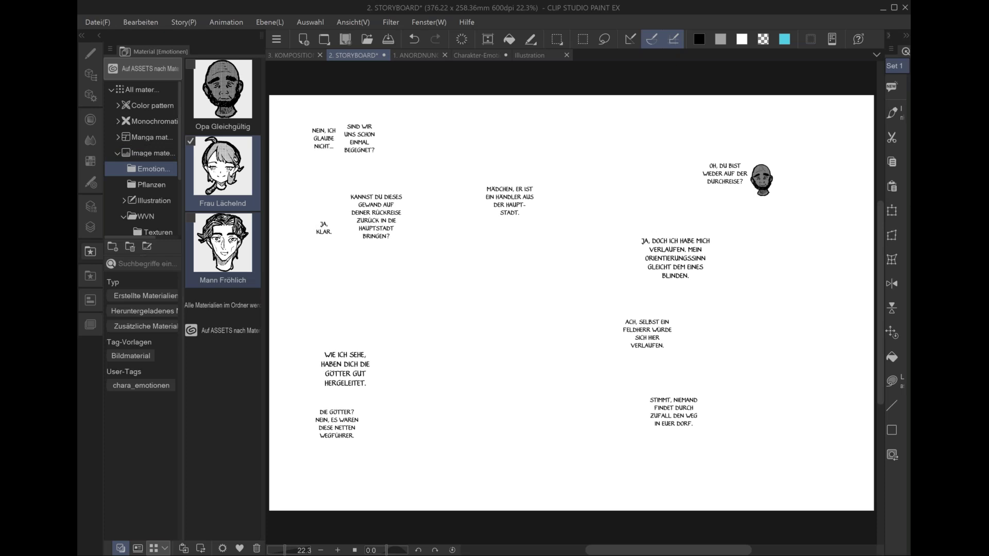
left_click(238, 239)
left_click_drag(238, 239, 721, 266)
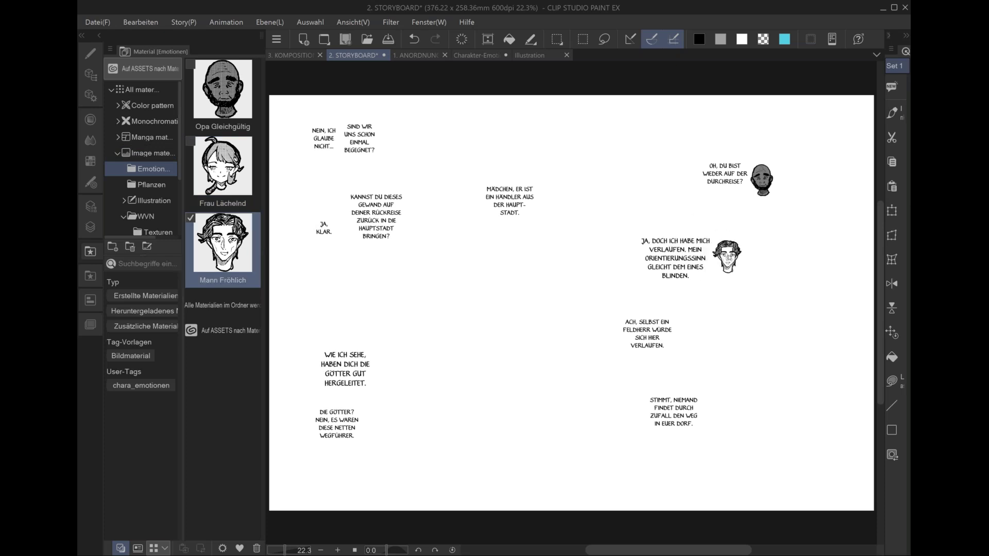
left_click(241, 94)
left_click_drag(240, 94, 680, 351)
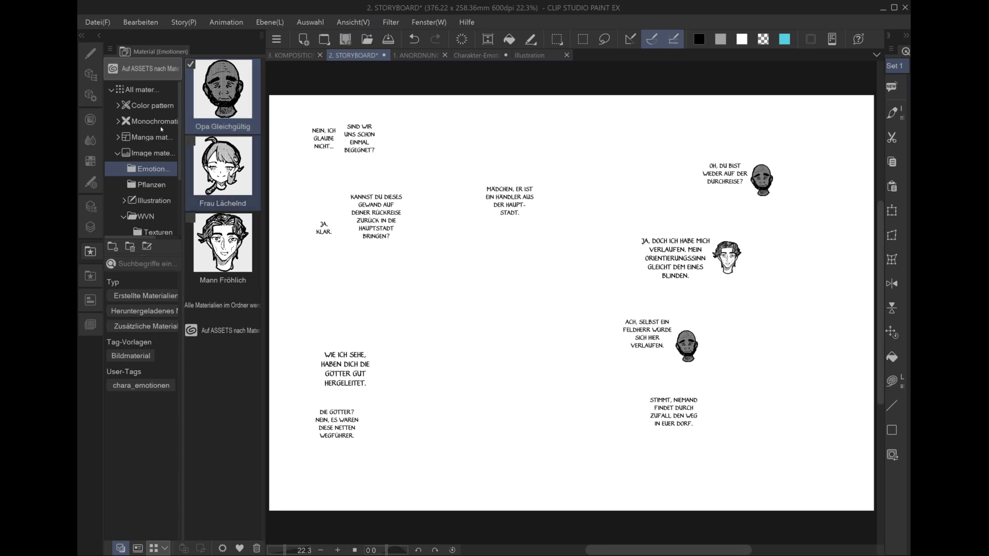
left_click(88, 73)
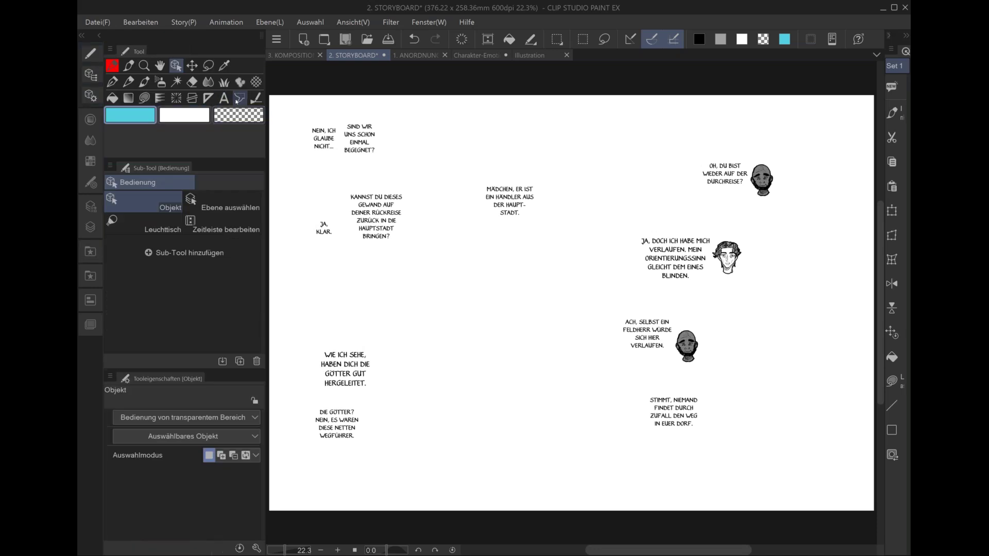
- Draw black Abgerundete Sprechblase balloons around the DURCHREISE, VERLAUFEN and FELDHERR lines
left_click(238, 99)
left_click(152, 203)
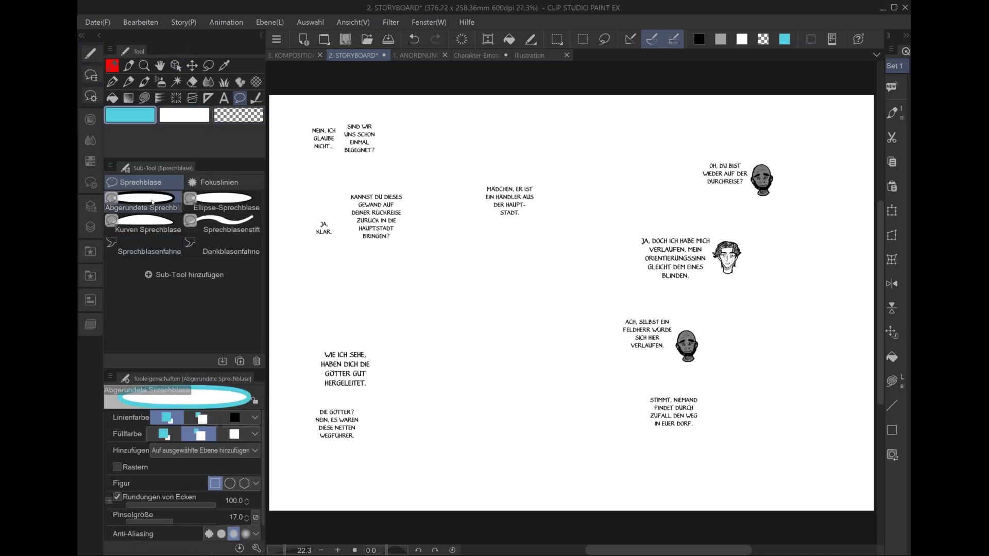
left_click(699, 38)
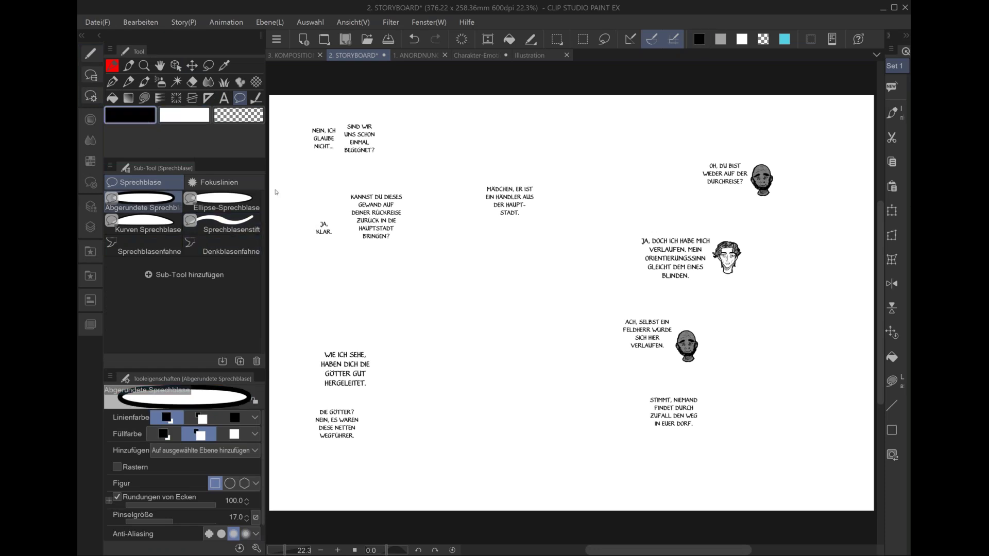
left_click_drag(695, 147, 753, 204)
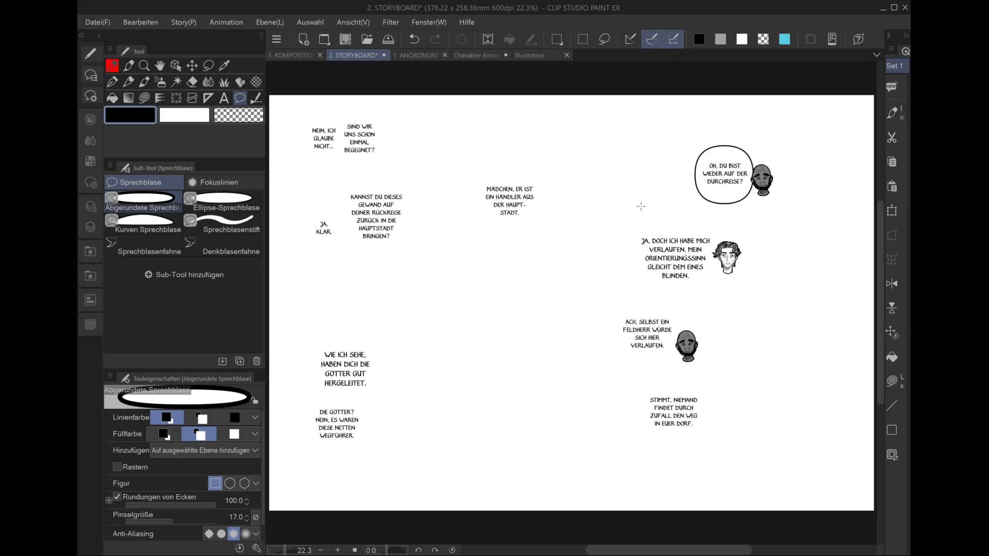
left_click_drag(635, 209, 716, 295)
mouse_move(613, 301)
left_mouse_down()
mouse_move(685, 369)
mouse_move(707, 450)
left_mouse_up()
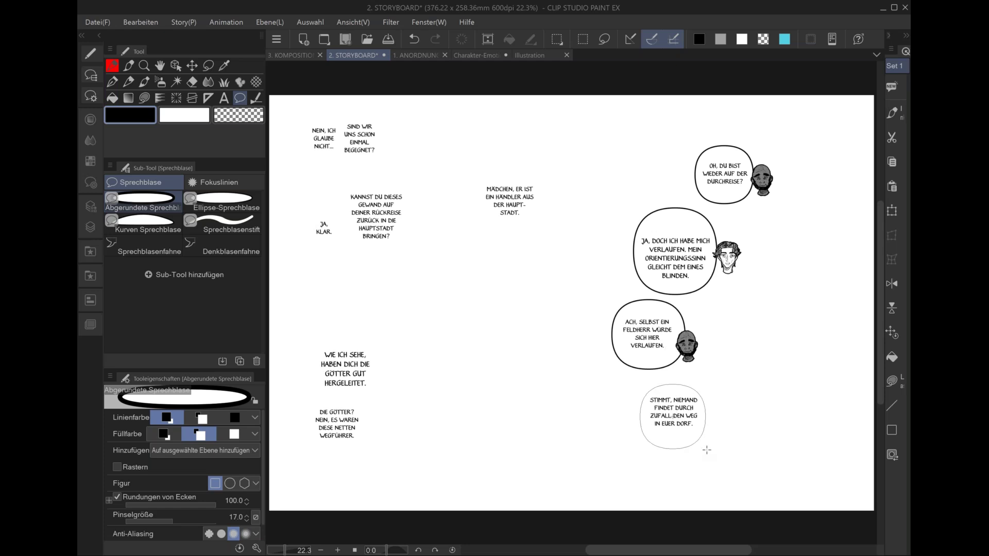
- Balloon the left-page lines: MÄDCHEN, SIND WIR, NEIN, KANNST DU, JA KLAR, WIE ICH SEHE, DIE GÖTTER
left_click_drag(467, 161, 548, 239)
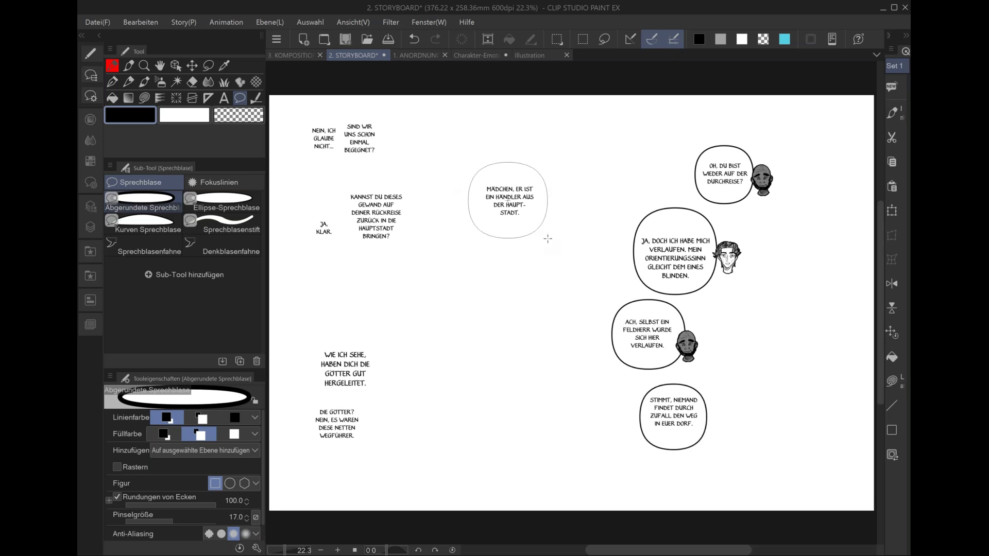
left_click_drag(340, 112, 389, 164)
left_click_drag(299, 112, 343, 160)
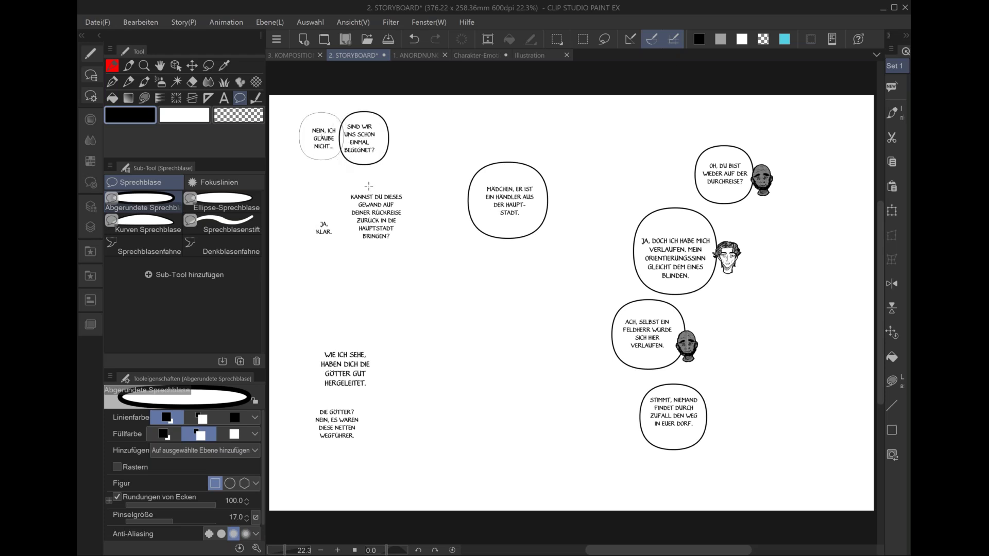
left_click_drag(336, 184, 418, 256)
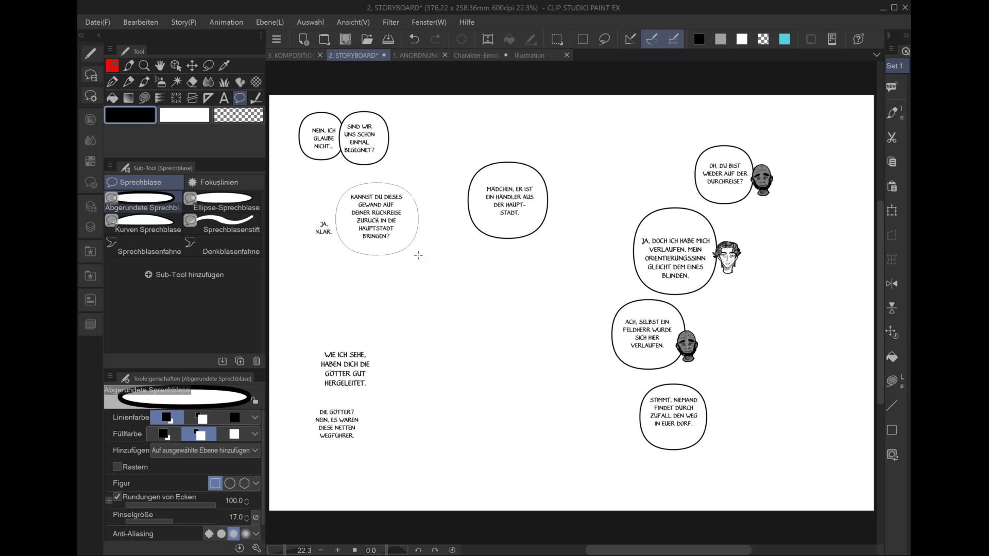
left_click_drag(306, 206, 342, 247)
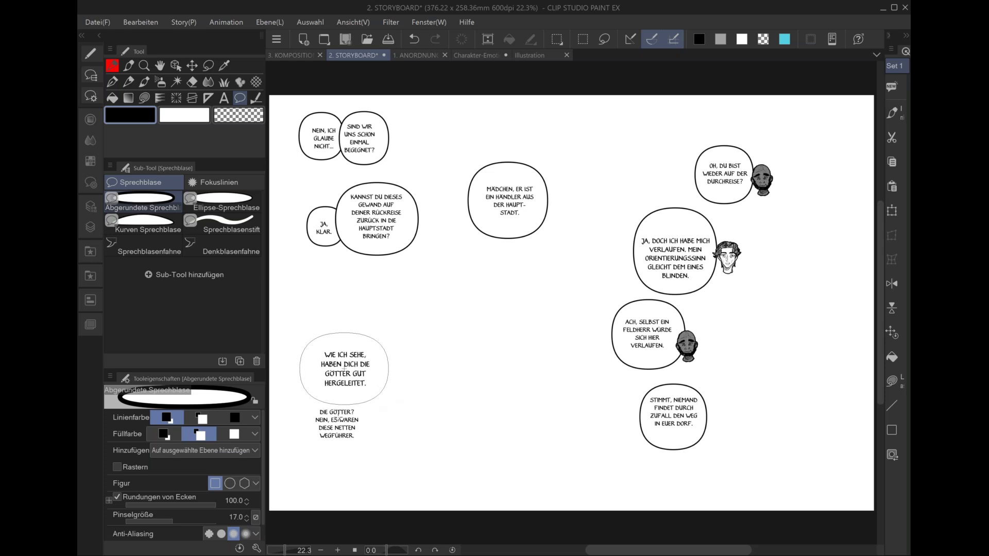
left_click_drag(301, 335, 389, 404)
left_click_drag(304, 401, 370, 455)
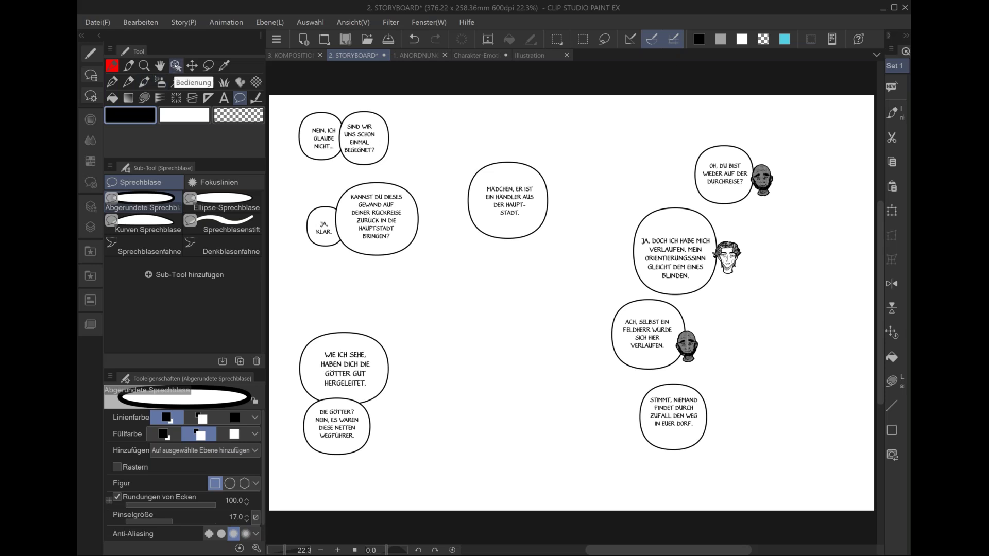
left_click(175, 65)
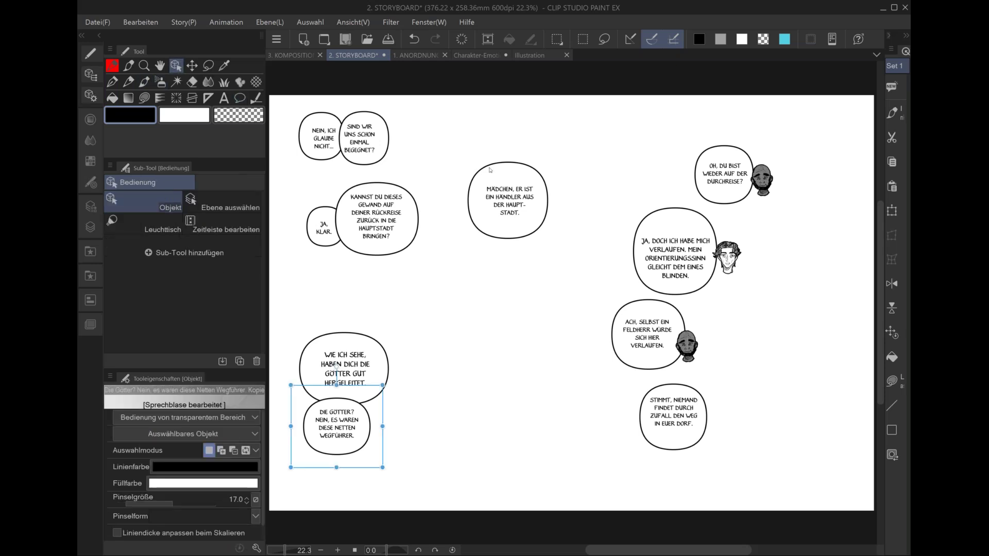
- Try moving the MÄDCHEN balloon up-left, then undo both moves
left_click_drag(490, 170, 469, 141)
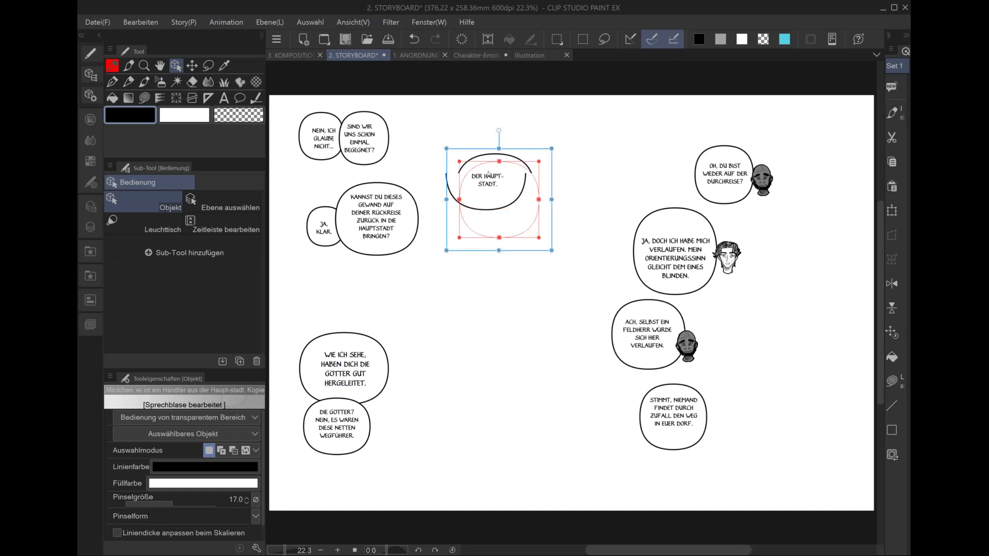
key("ctrl+z")
left_click_drag(492, 166, 483, 147)
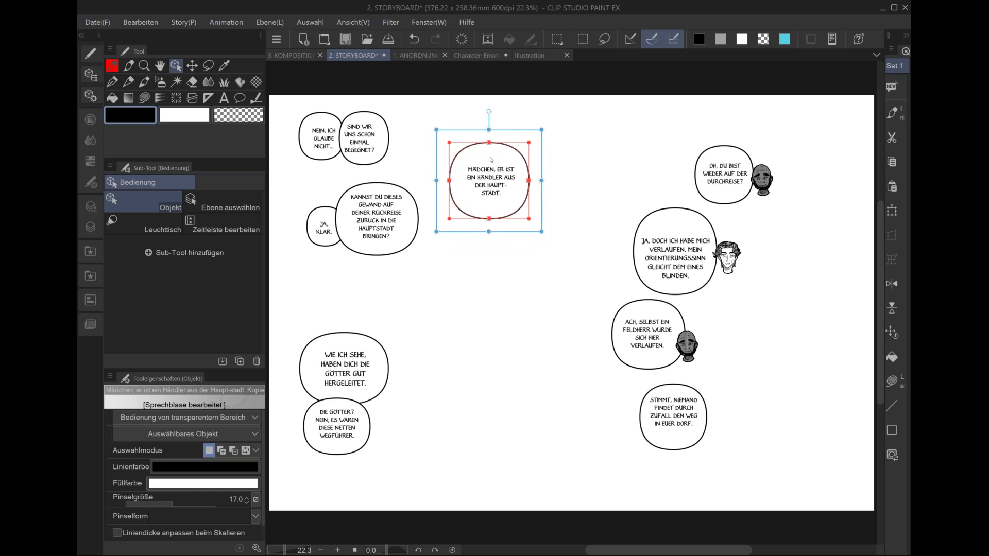
key("ctrl+z")
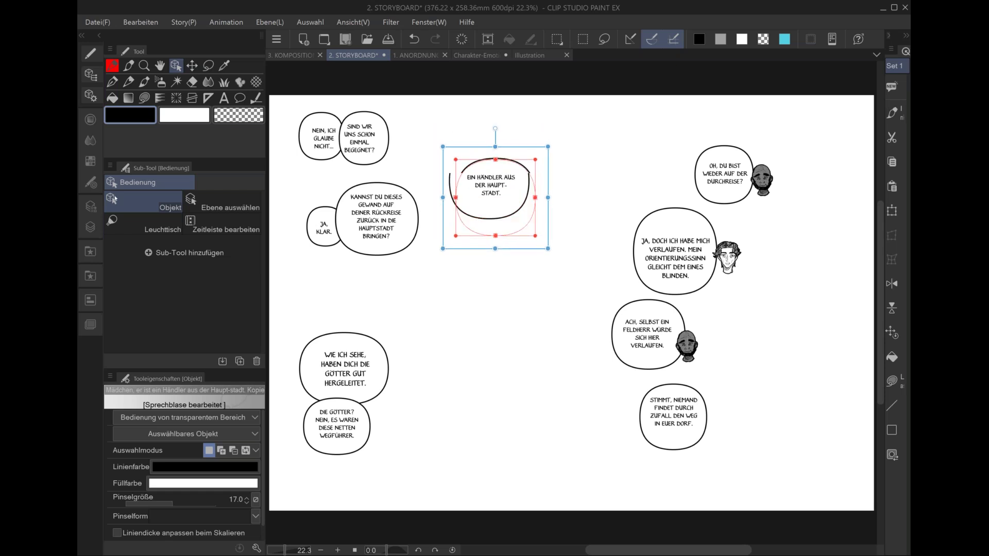
- Place the Frau Lächelnd head above the MÄDCHEN balloon, enlarge it, and commit
left_click(92, 252)
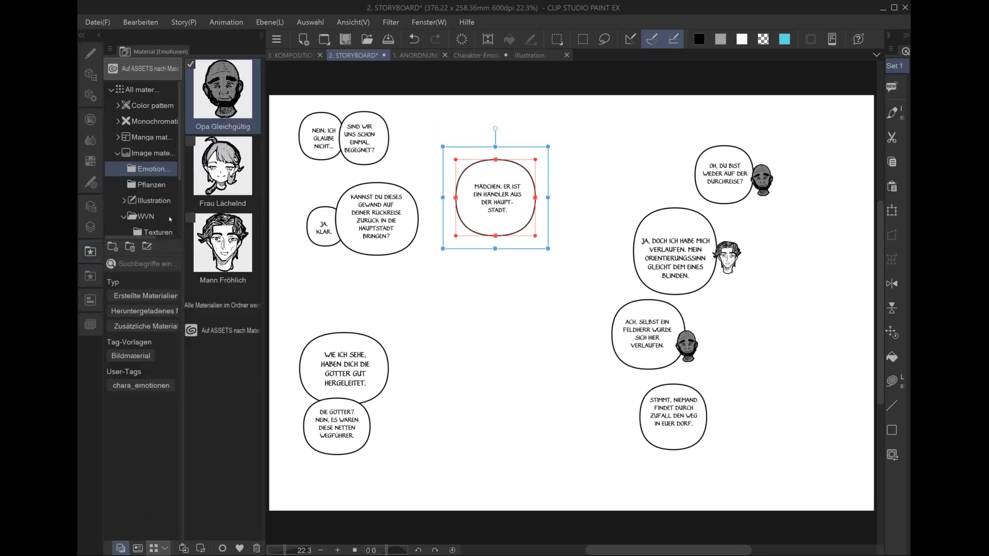
left_click_drag(222, 165, 443, 168)
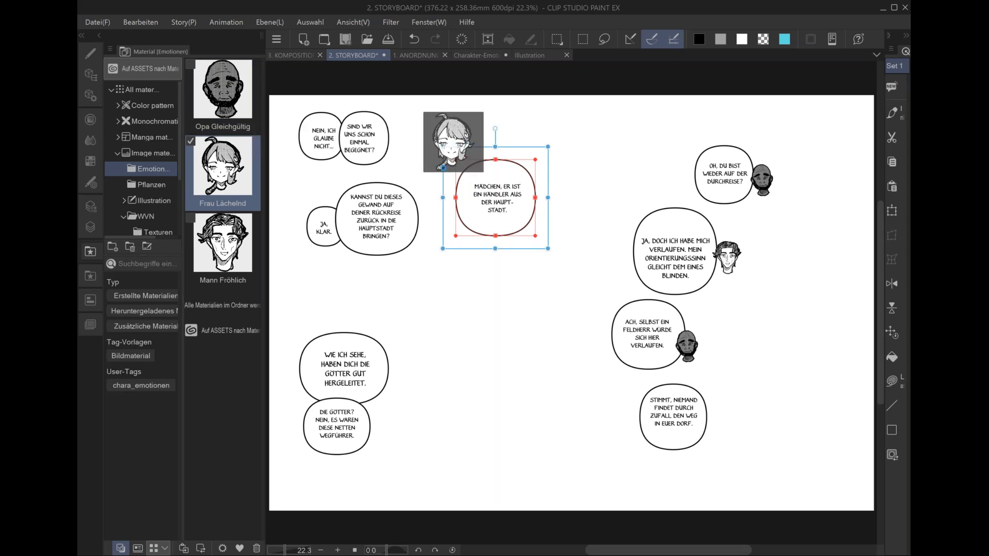
left_click_drag(443, 168, 443, 168)
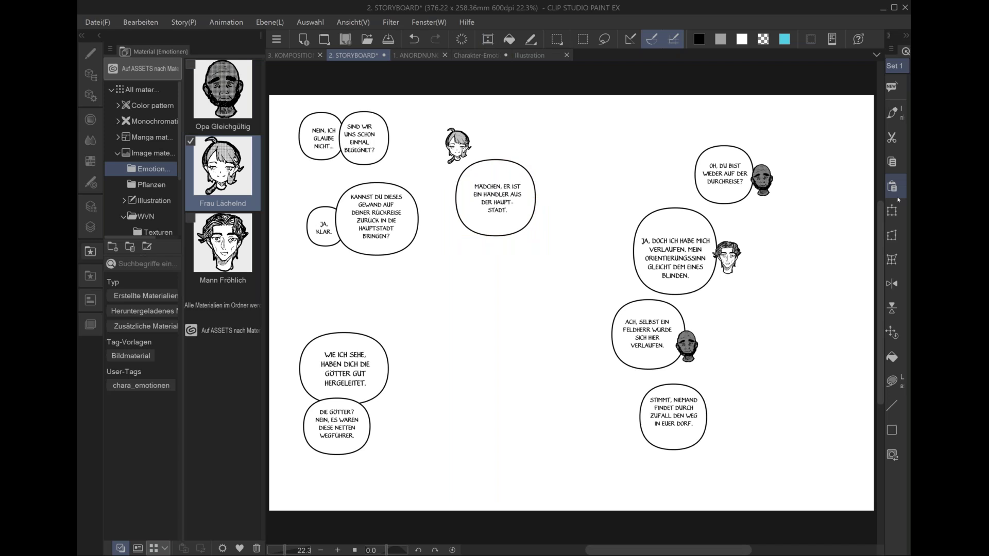
left_click(892, 211)
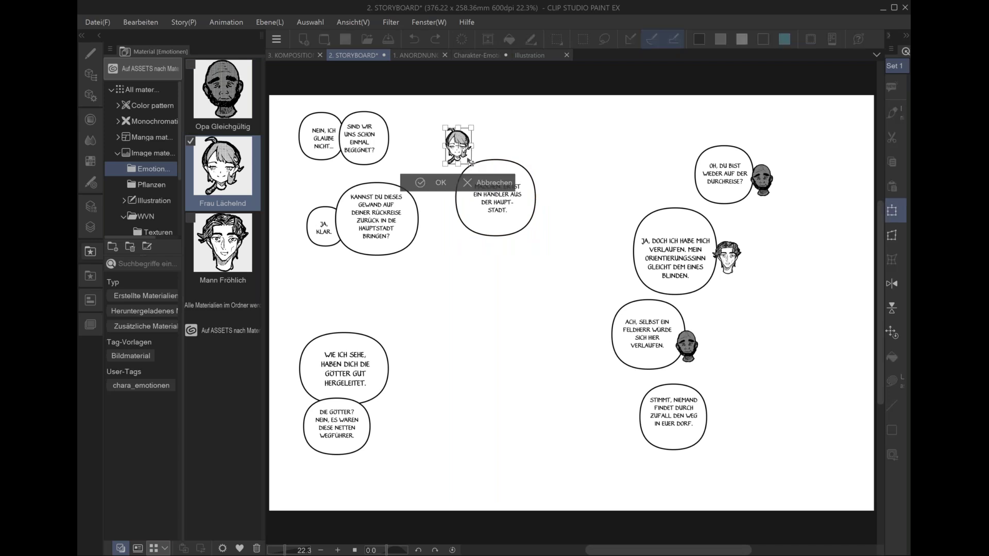
left_click_drag(472, 165, 498, 201)
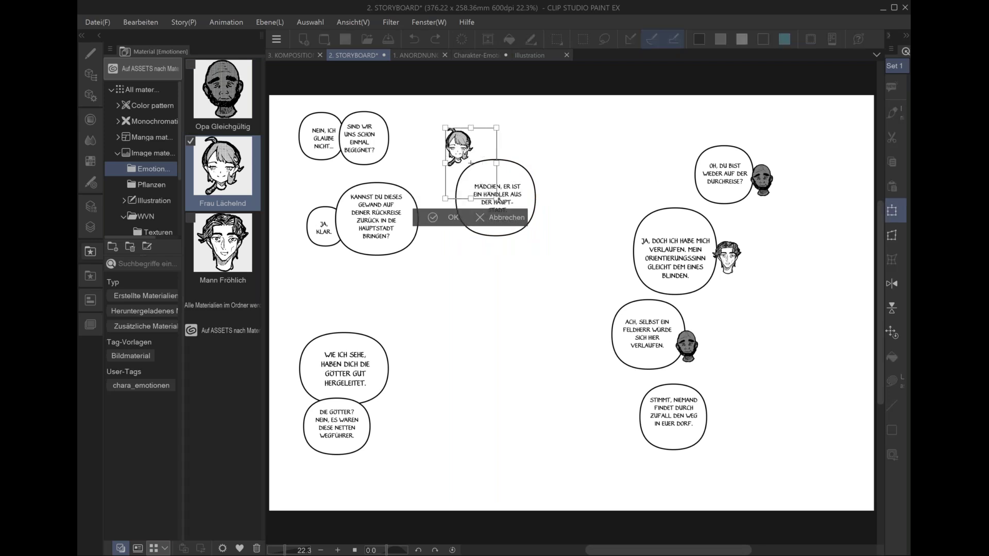
left_click_drag(485, 155, 471, 129)
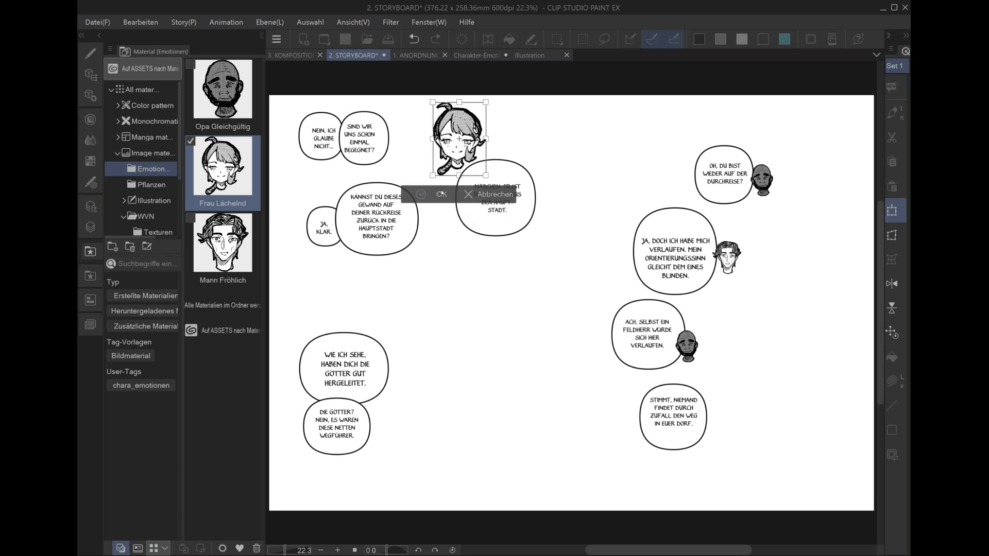
left_click(441, 194)
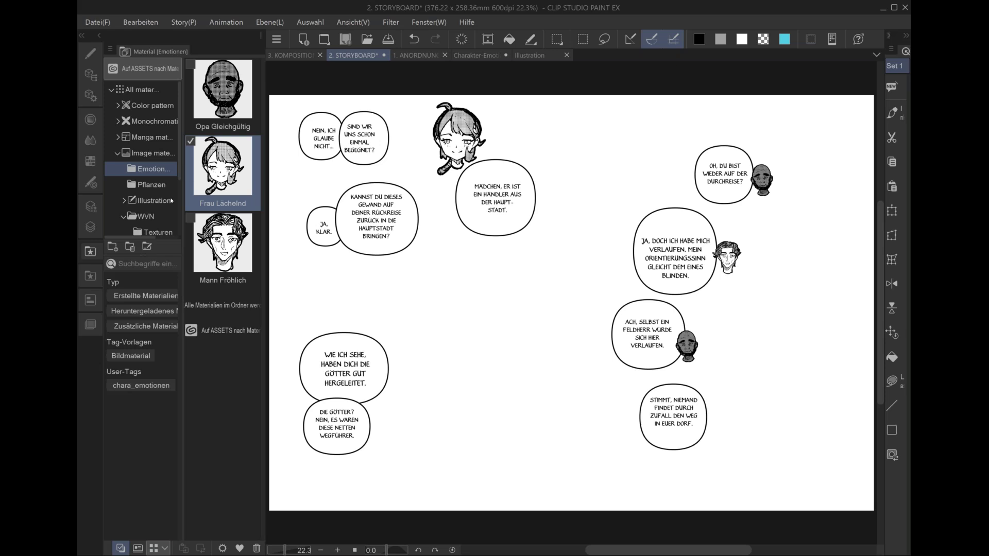
left_click(91, 54)
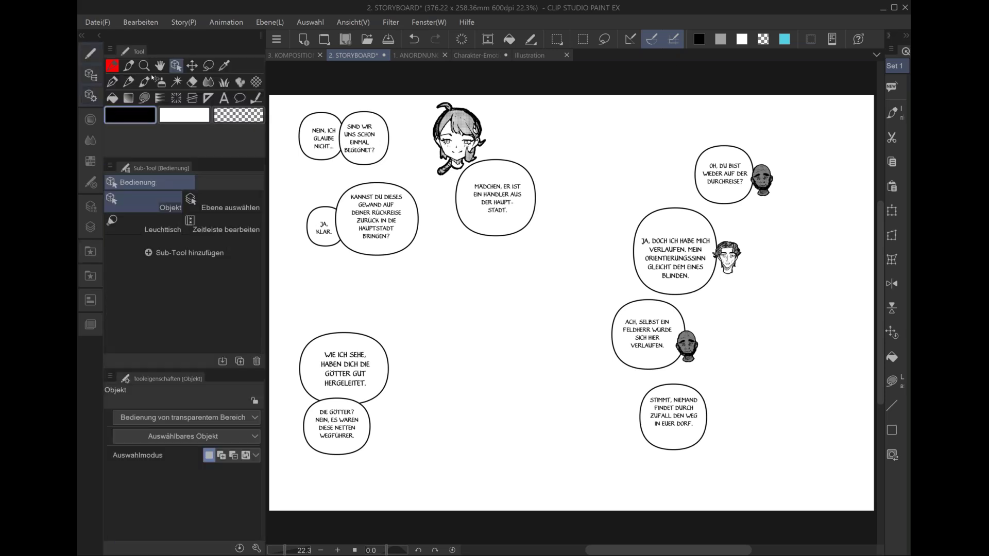
- Start a merchant-balloon tail with Sprechblasenfahne, undoing an accidental move of the girl's head
left_click(234, 101)
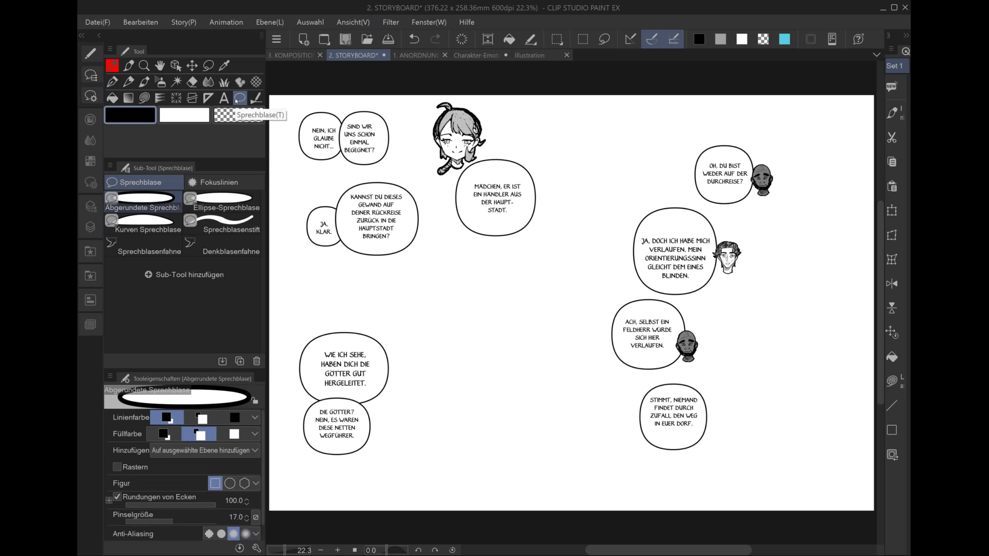
left_click(137, 247)
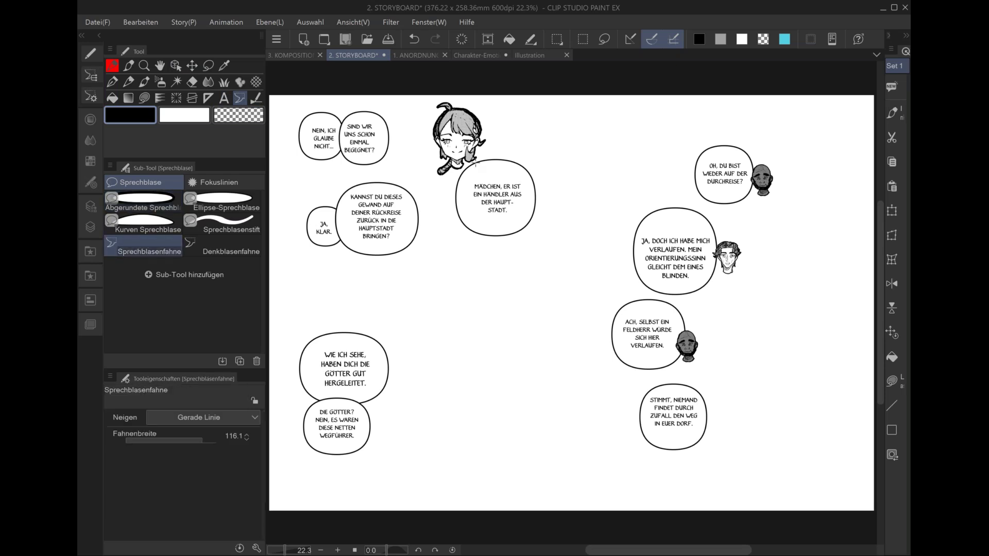
left_click_drag(474, 165, 475, 169)
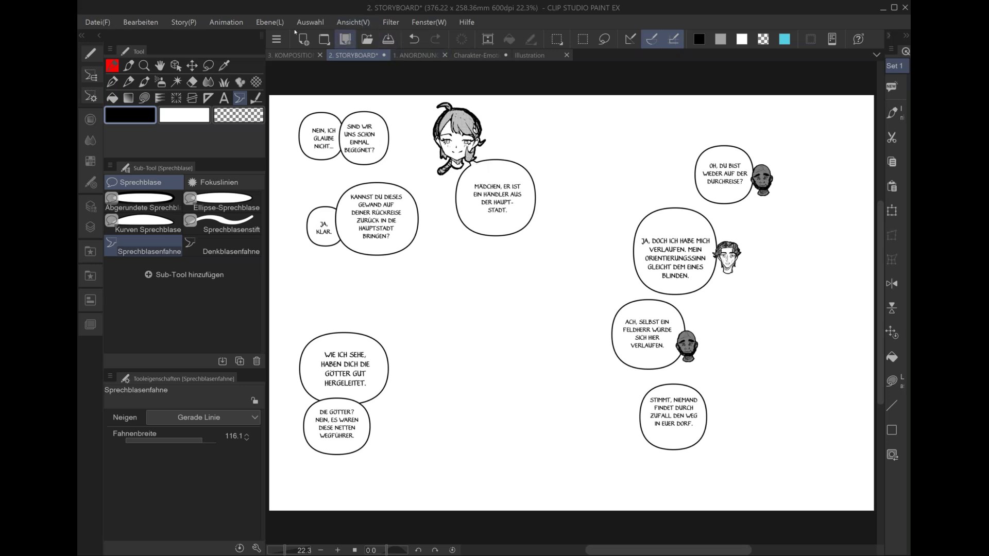
left_click(176, 65)
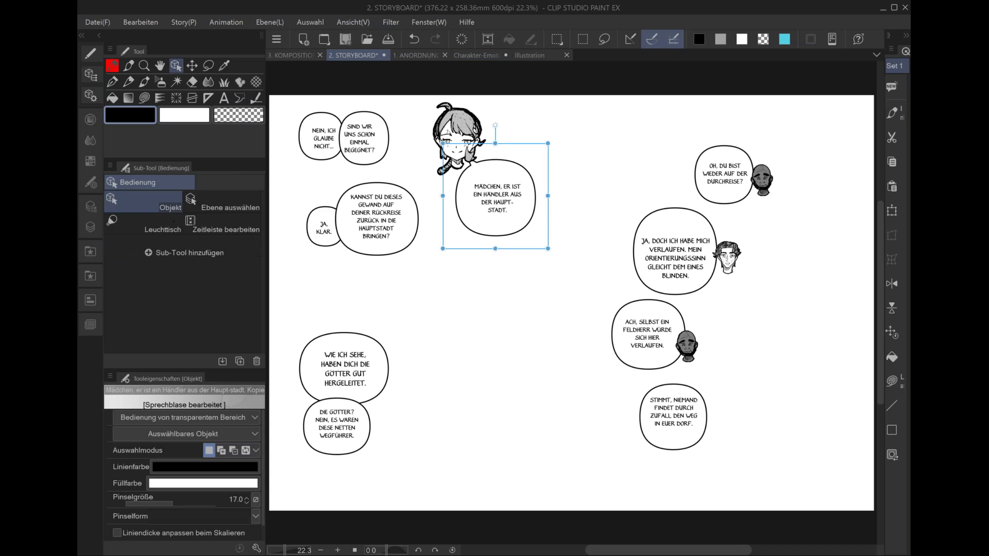
left_click_drag(487, 172, 478, 165)
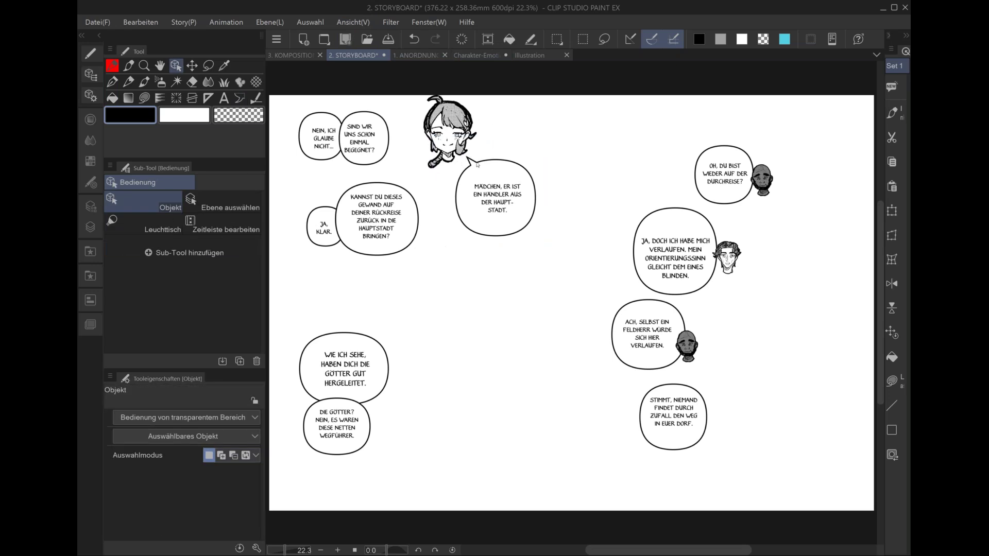
left_click(414, 39)
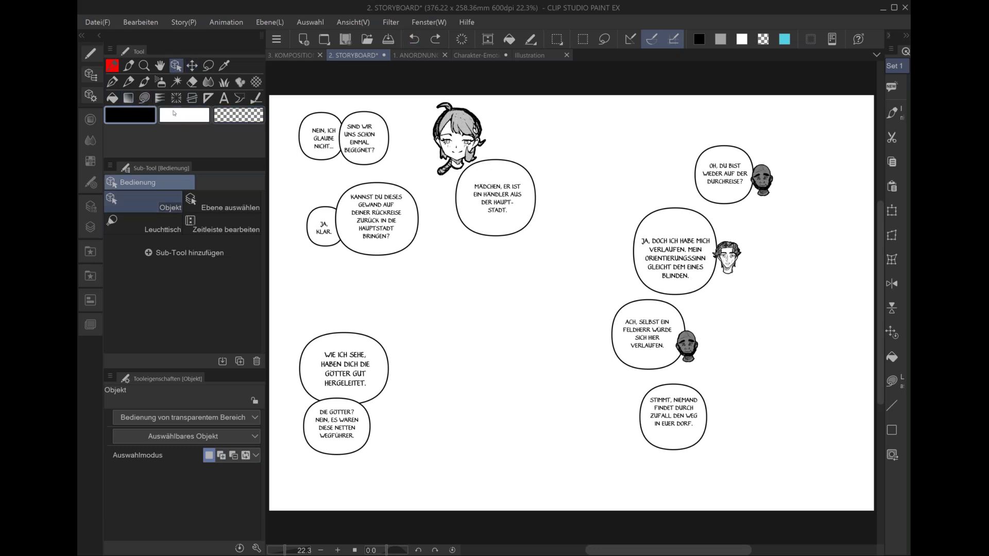
- Add speech tails to the merchant, curly-haired man's, and bottom-right balloons
left_click(236, 100)
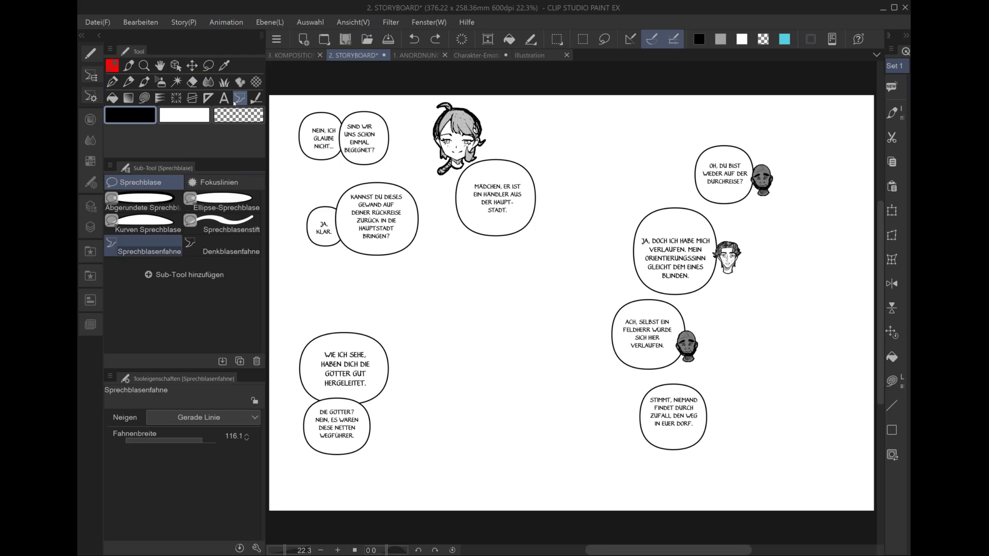
left_click_drag(518, 220, 527, 226)
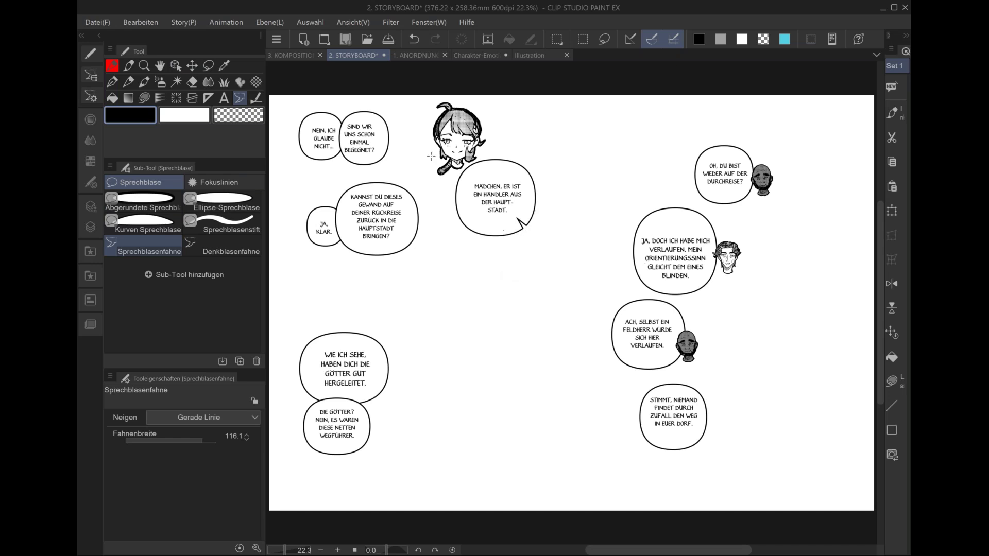
left_click_drag(706, 273, 720, 274)
left_click_drag(647, 436, 639, 441)
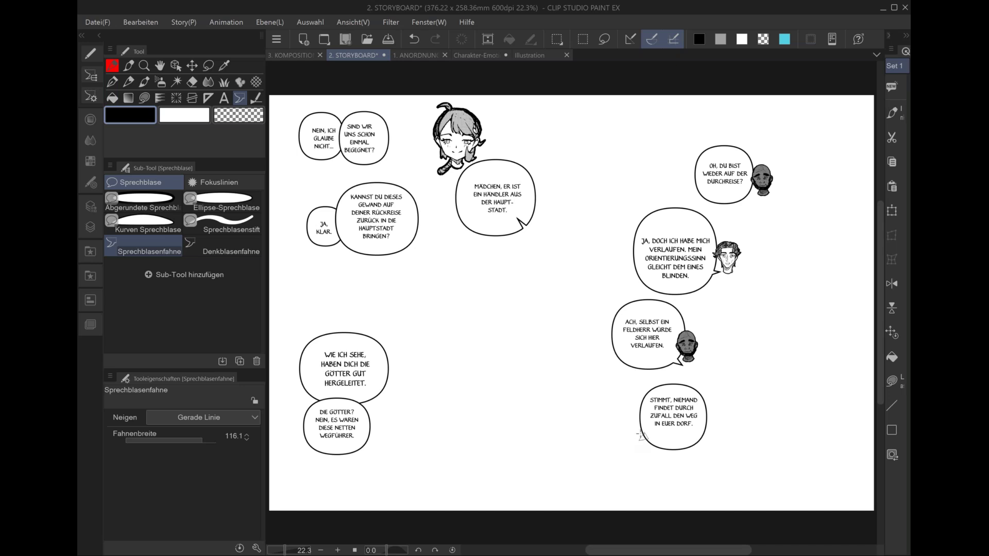
- Place the Mann Fröhlich head material beside the bottom-right balloon
left_click(96, 210)
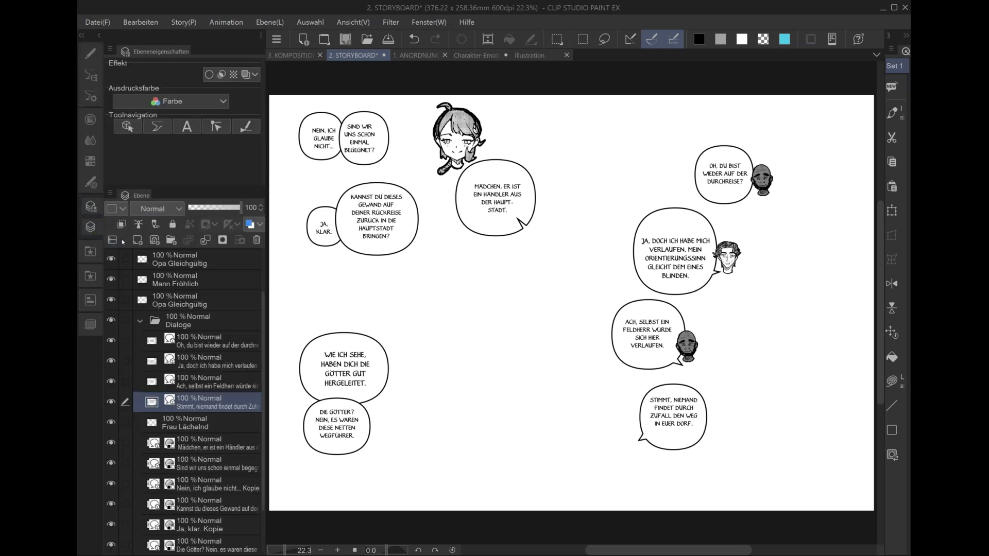
left_click(90, 251)
mouse_move(222, 243)
left_mouse_down()
mouse_move(710, 398)
mouse_move(712, 427)
left_mouse_up()
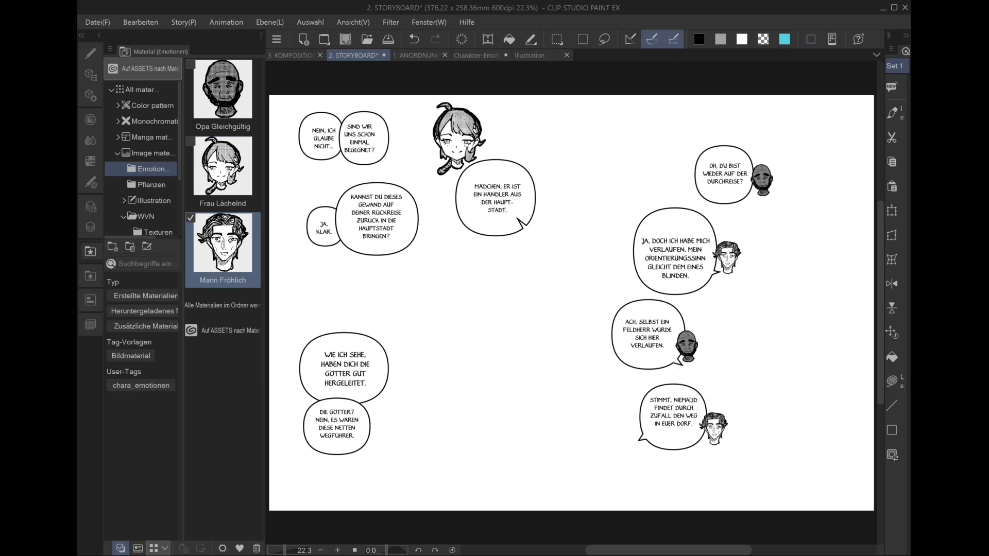
- Collapse the Dialoge folder and add a new layer above Panels
left_click(84, 212)
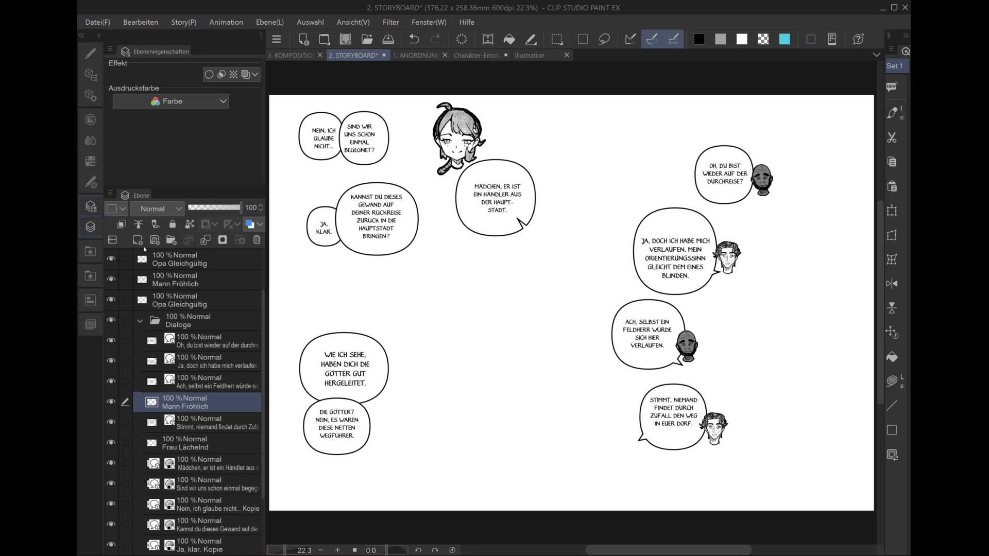
left_click(141, 322)
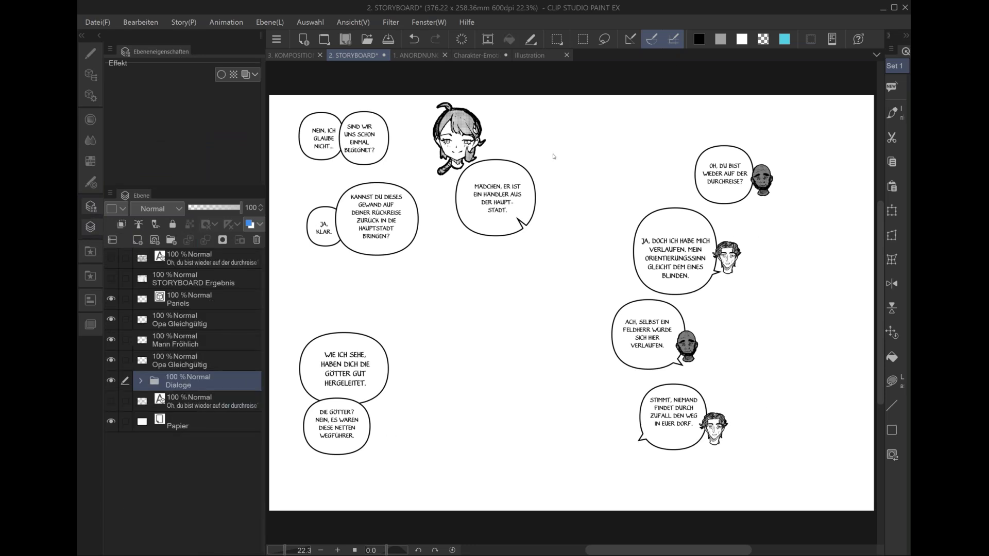
left_click(189, 301)
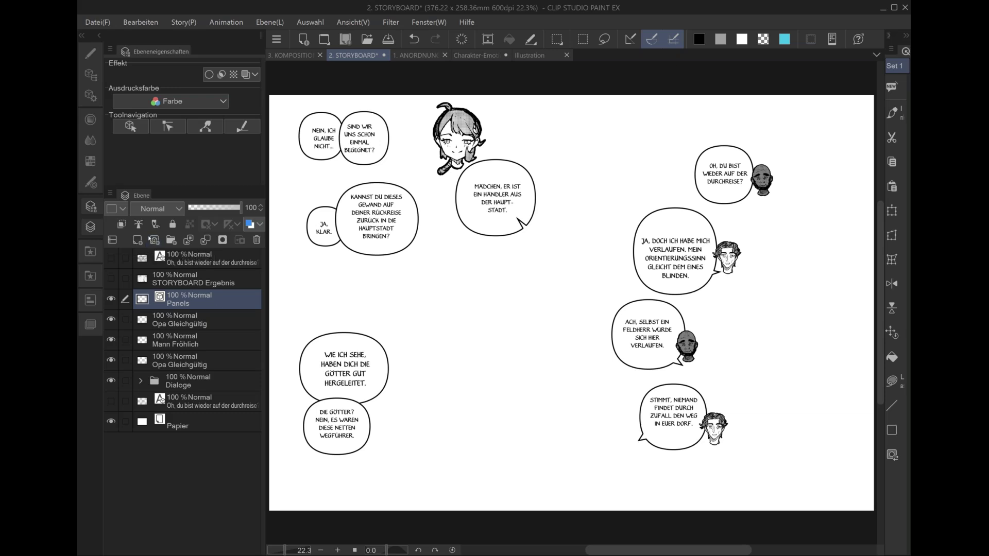
left_click(154, 241)
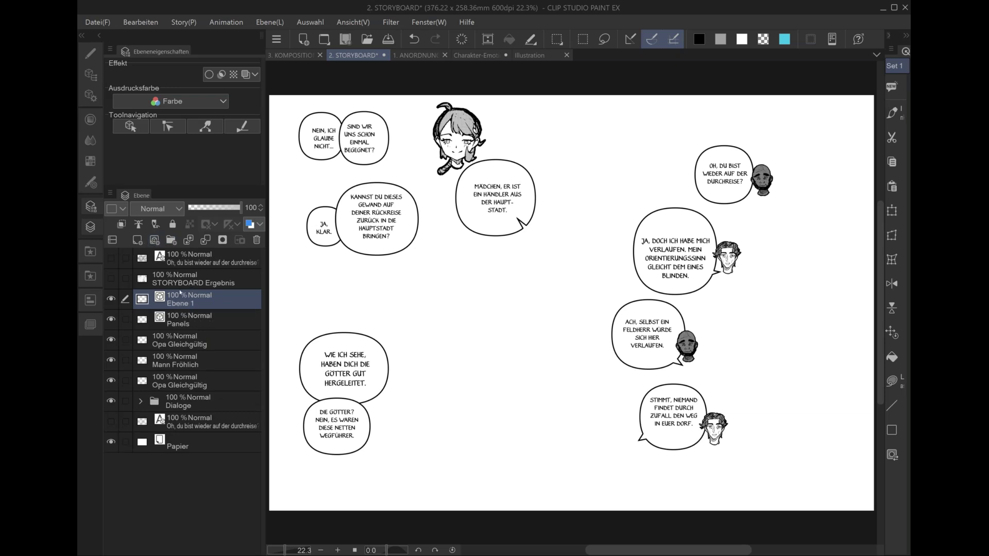
- Delete the extra Ebene 1 layer by dragging it to the trash
double_click(188, 303)
key("Return")
left_click_drag(223, 295, 256, 241)
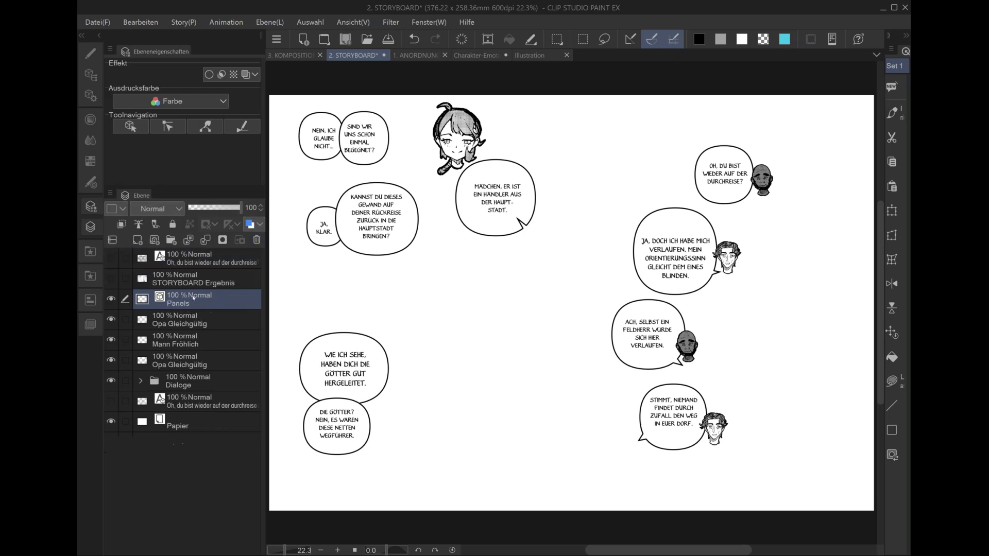
- Select the Figure > Manga Panels tool, checking its rectangle and brush shape options
left_click(894, 431)
left_click(895, 431)
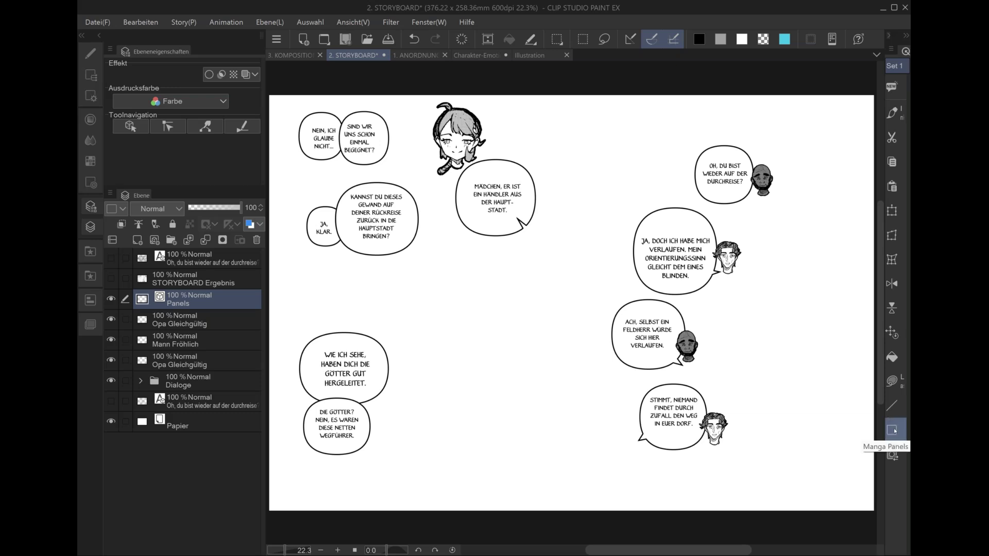
left_click(91, 56)
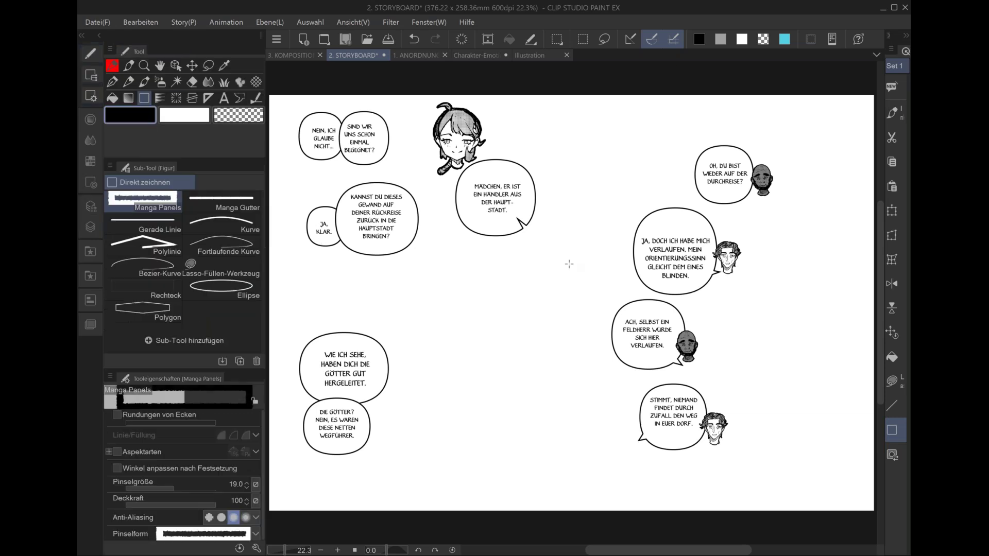
left_click(153, 290)
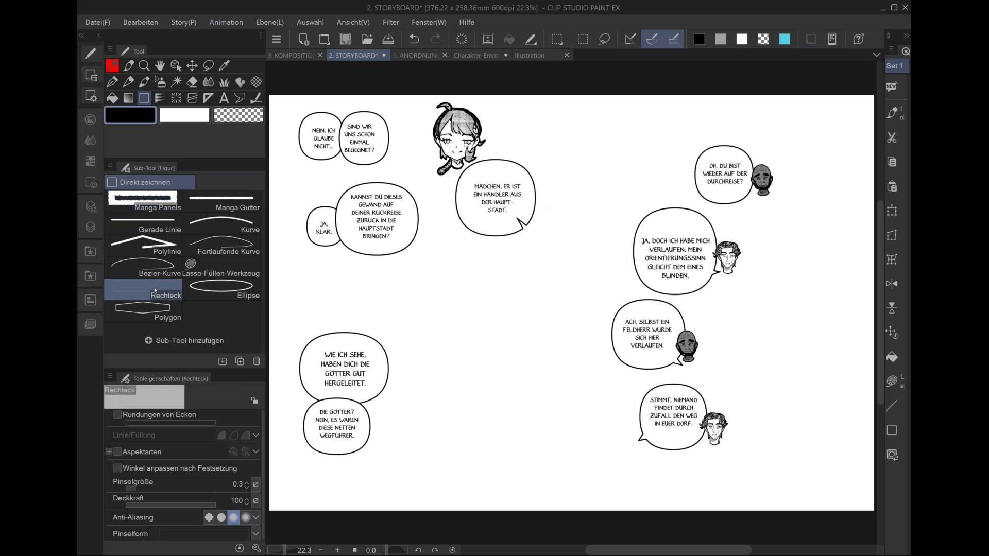
left_click(147, 198)
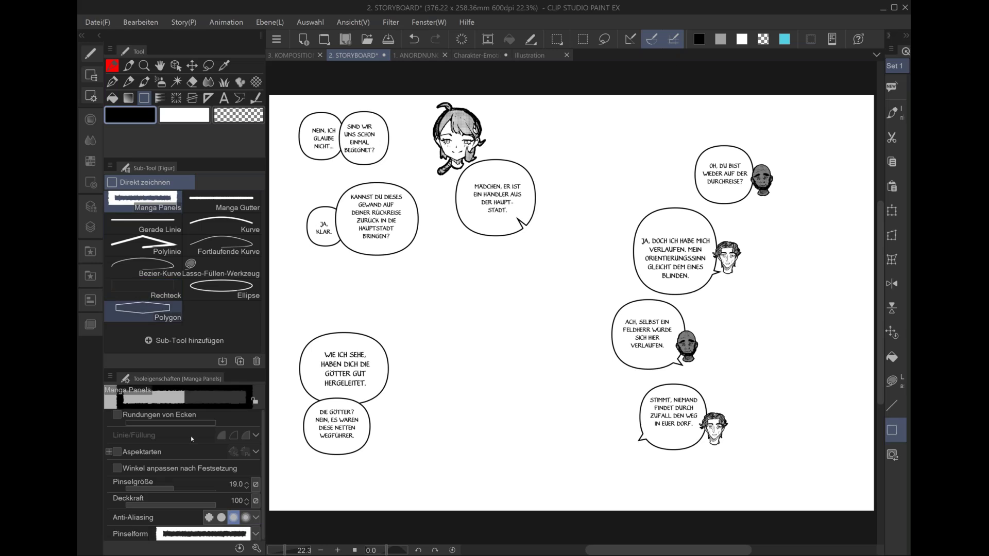
left_click(256, 534)
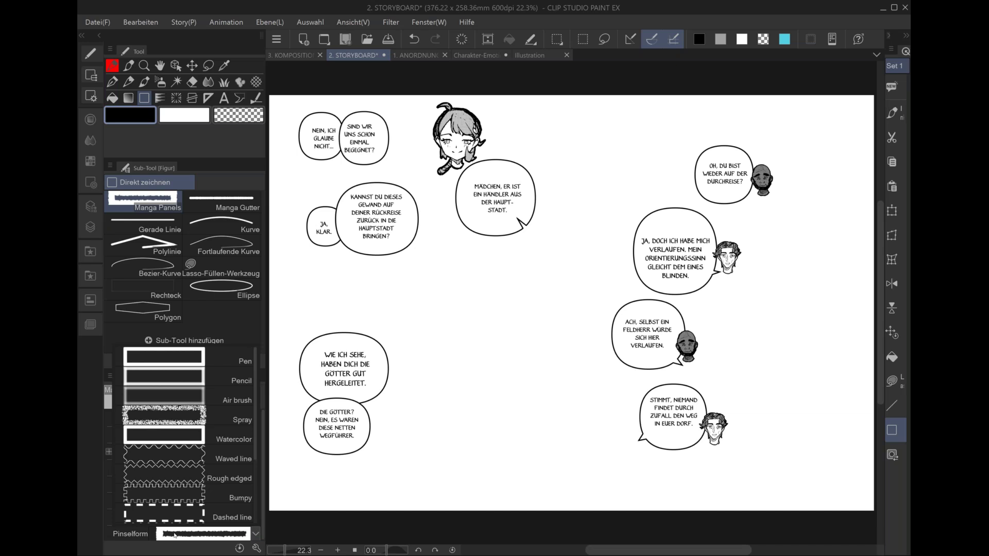
left_click(253, 537)
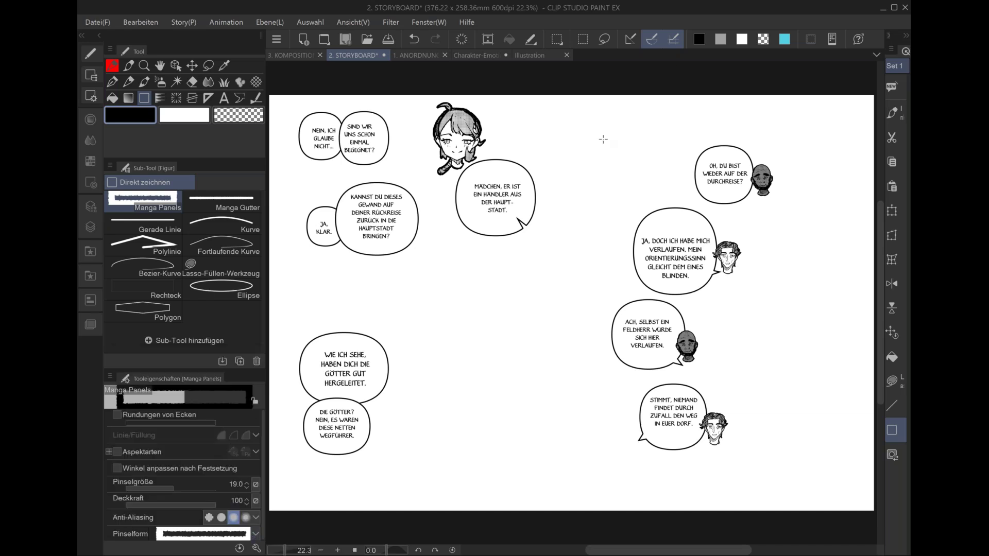
scroll(603, 139, "down", 2)
left_click(91, 207)
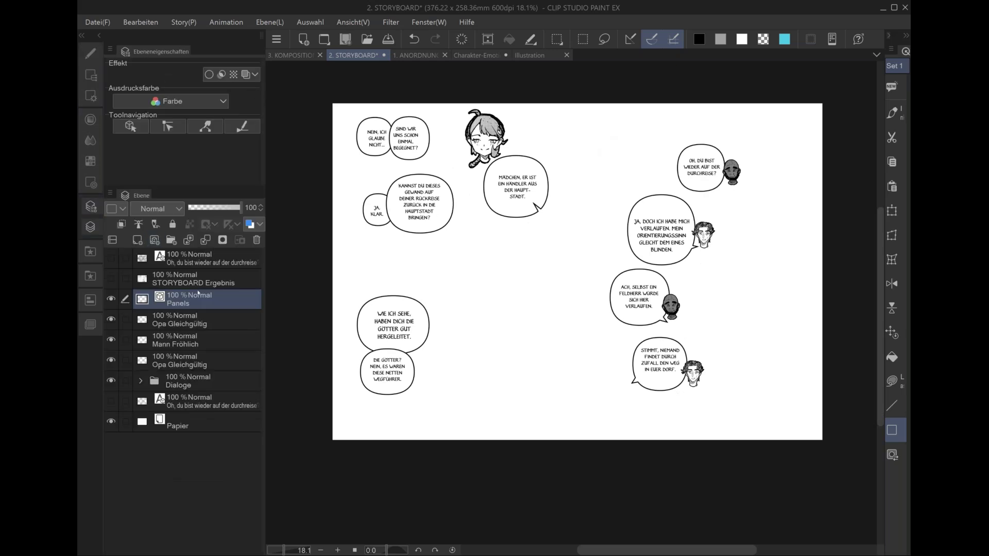
- Draw manga panel frames across the spread, including a horizontal strip on the left page
left_click_drag(594, 103, 613, 165)
left_click_drag(840, 436, 842, 449)
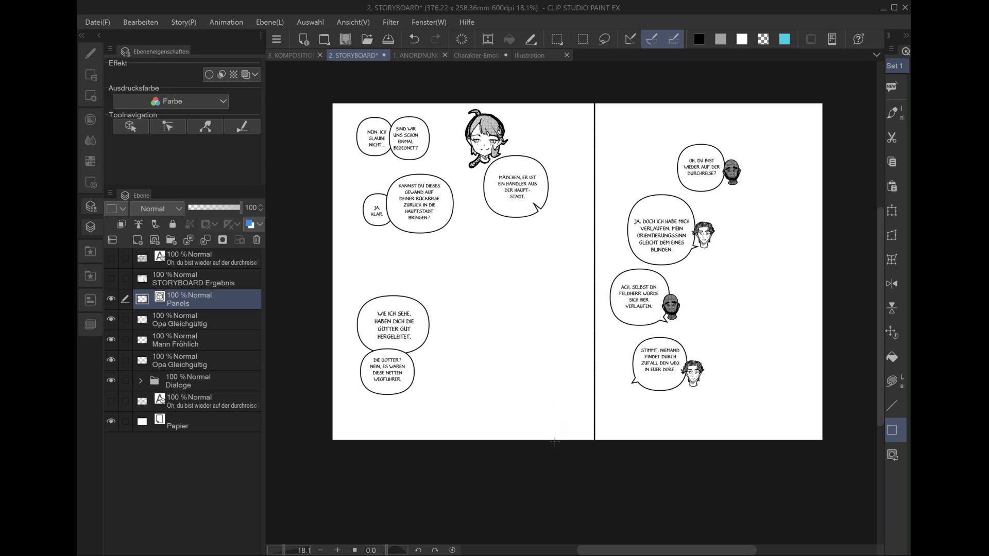
left_click_drag(555, 441, 555, 444)
left_click_drag(565, 259, 303, 246)
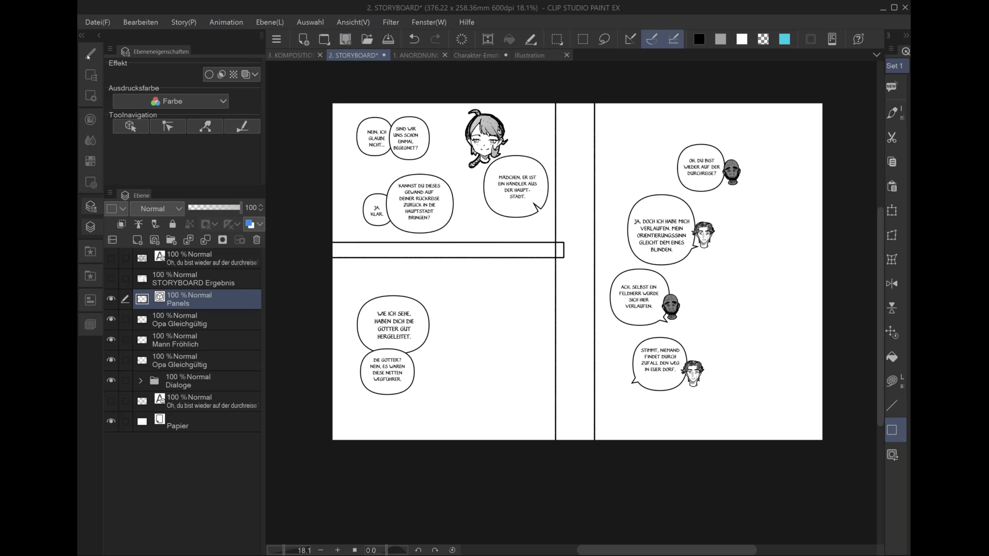
- Switch to the Eraser tool, Hart sub-tool at size 45
scroll(576, 267, "up", 2)
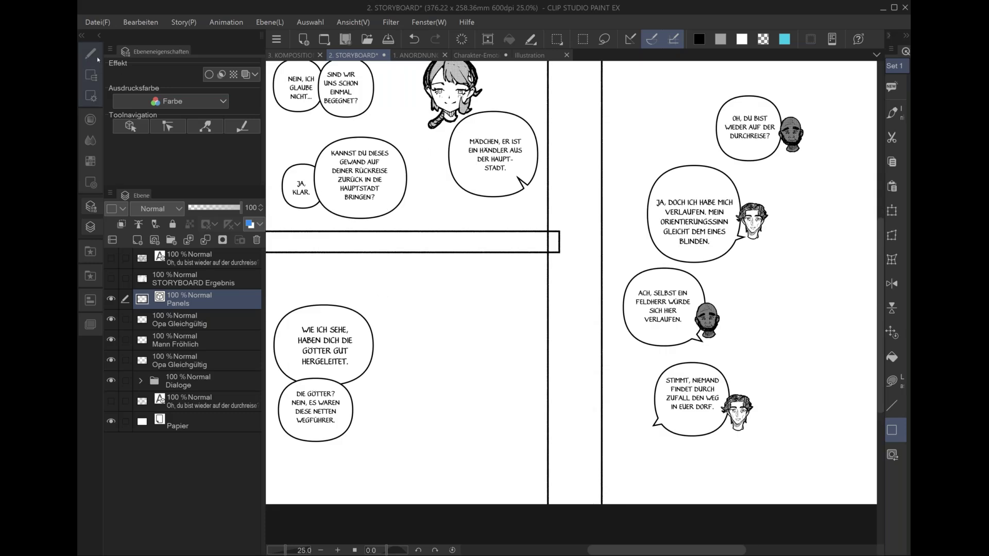
left_click(97, 57)
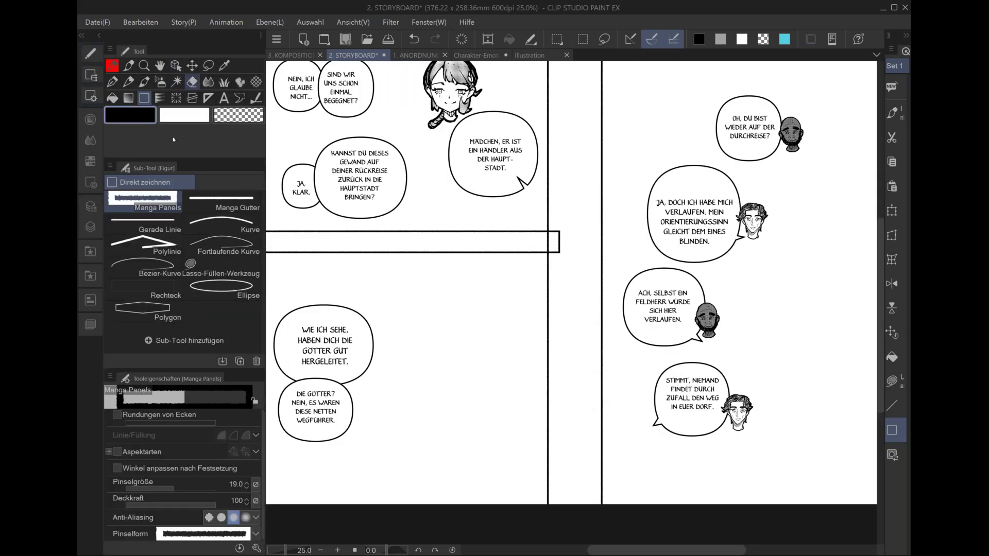
key("e")
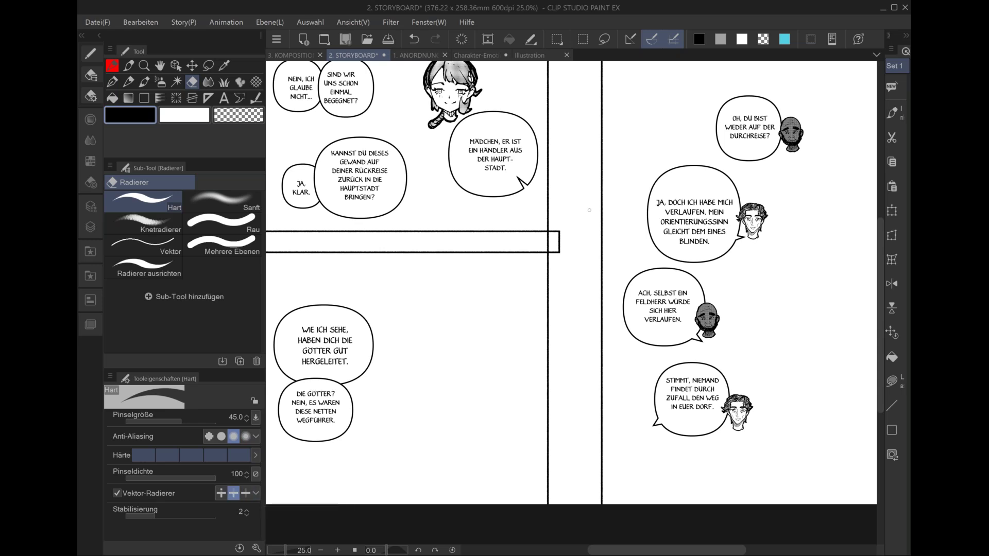
- Erase the border pieces crossing the horizontal gutter on the left page
left_click_drag(544, 240, 558, 241)
left_click_drag(561, 245, 547, 242)
scroll(556, 233, "down", 1)
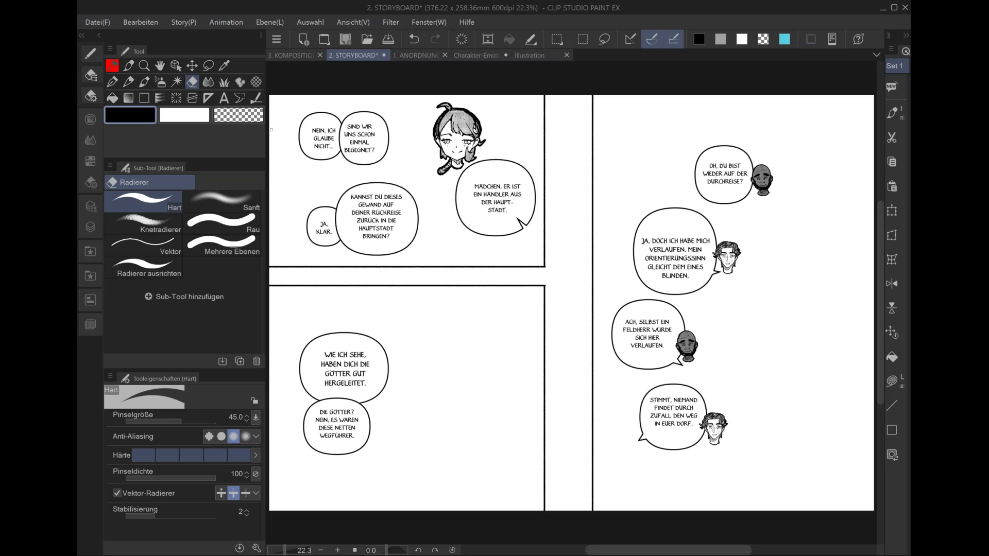
- Draw a narrow vertical divider panel in the upper-left panel and set the colour to cyan
left_click(892, 430)
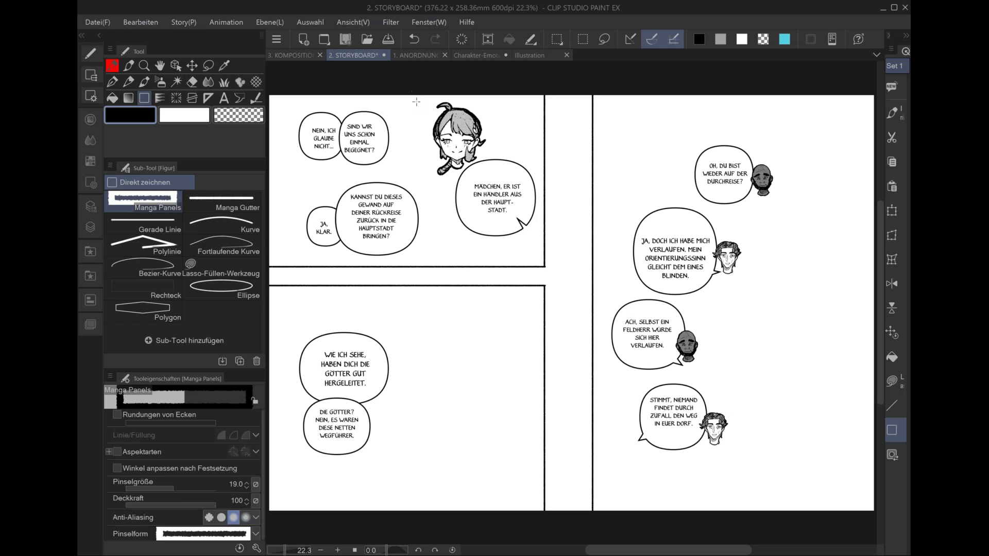
left_click_drag(416, 90, 431, 217)
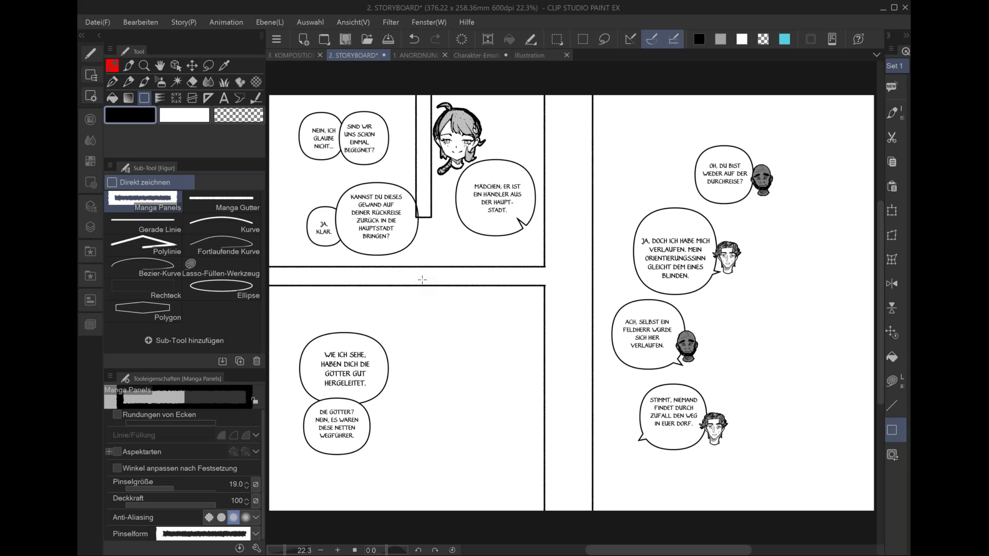
left_click_drag(428, 272, 422, 275)
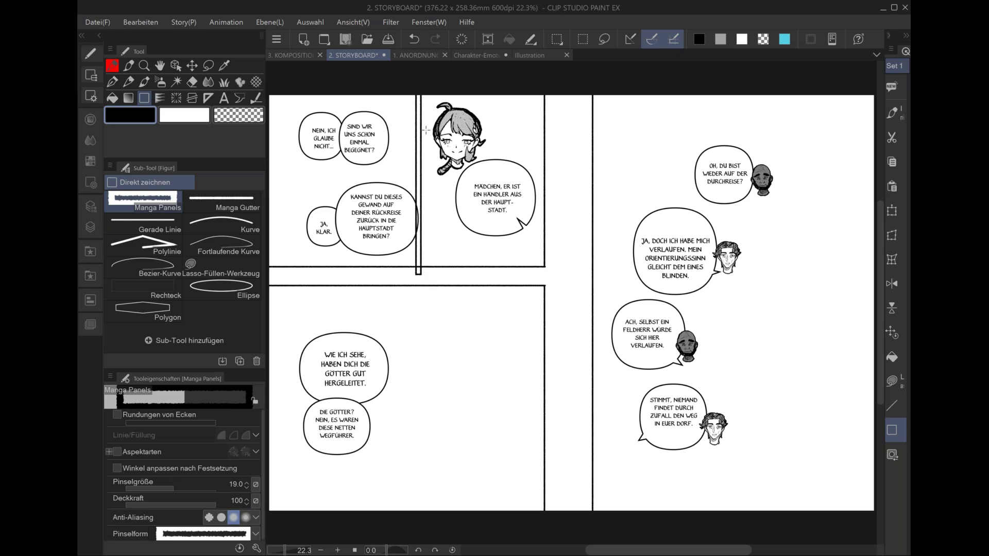
scroll(426, 129, "up", 1)
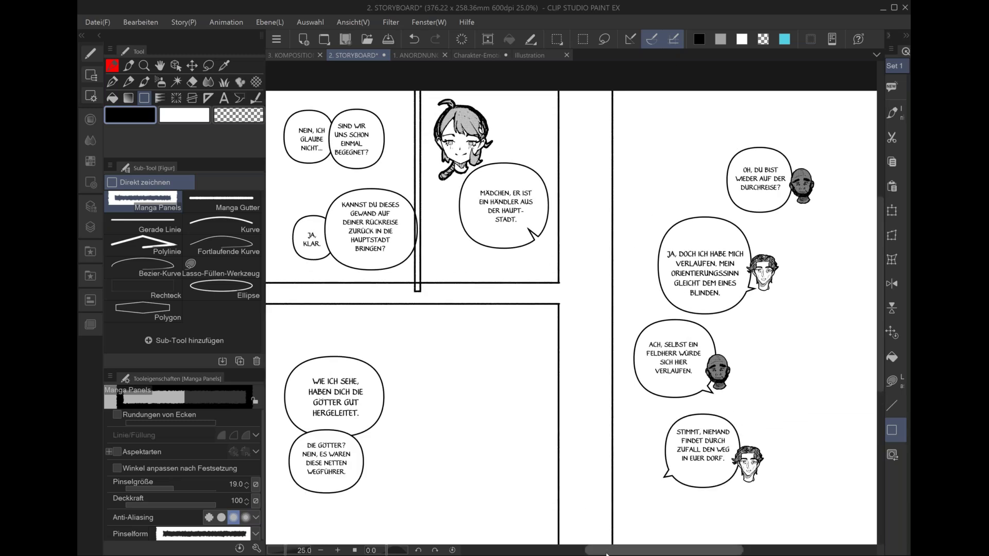
left_click_drag(606, 554, 594, 555)
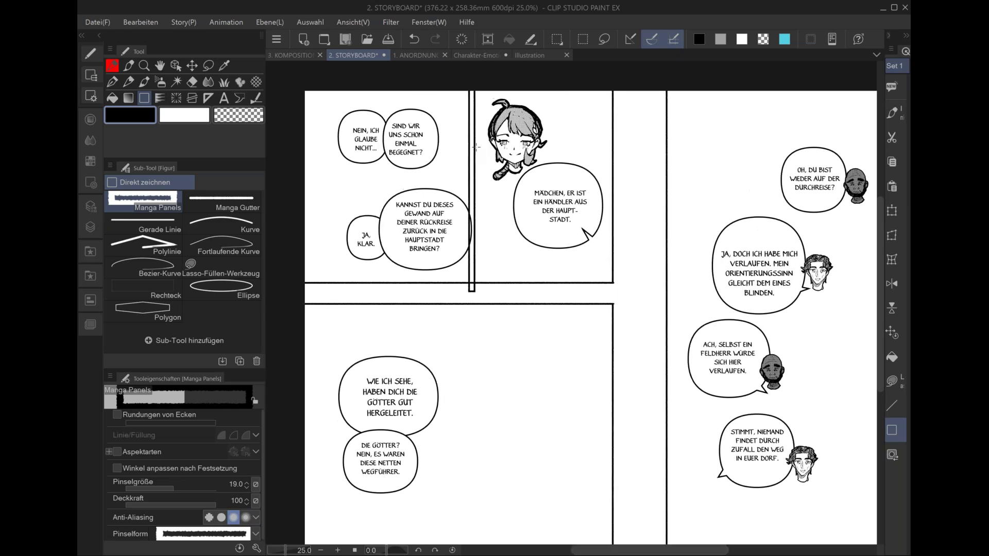
left_click(785, 38)
left_click(90, 207)
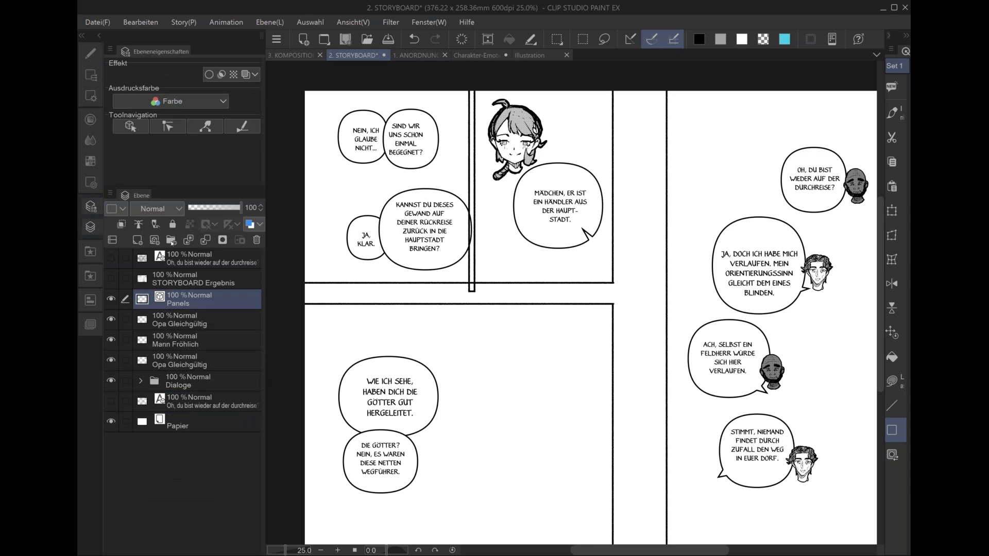
- Add a new raster layer above the top text layer and switch to the pencil
left_click(175, 258)
left_click(137, 239)
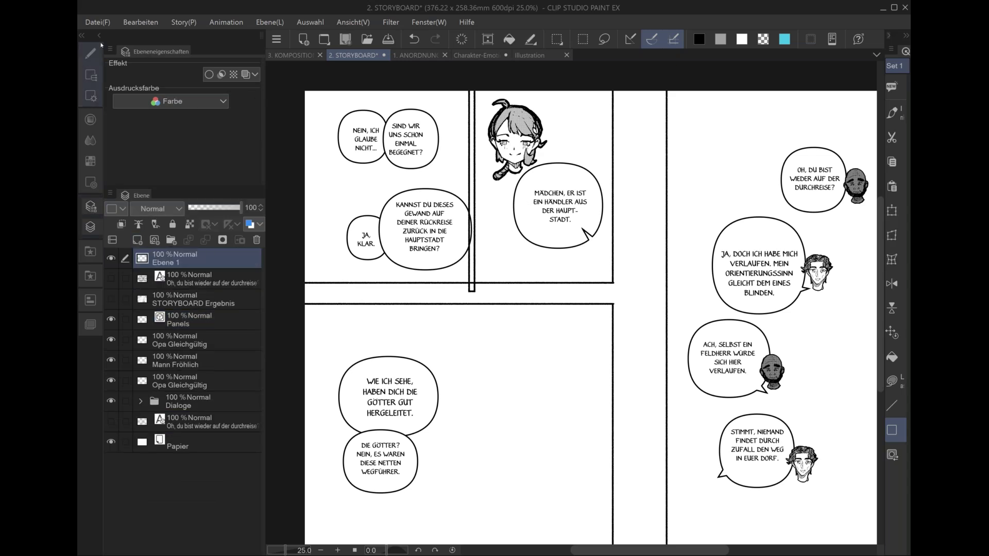
key("u")
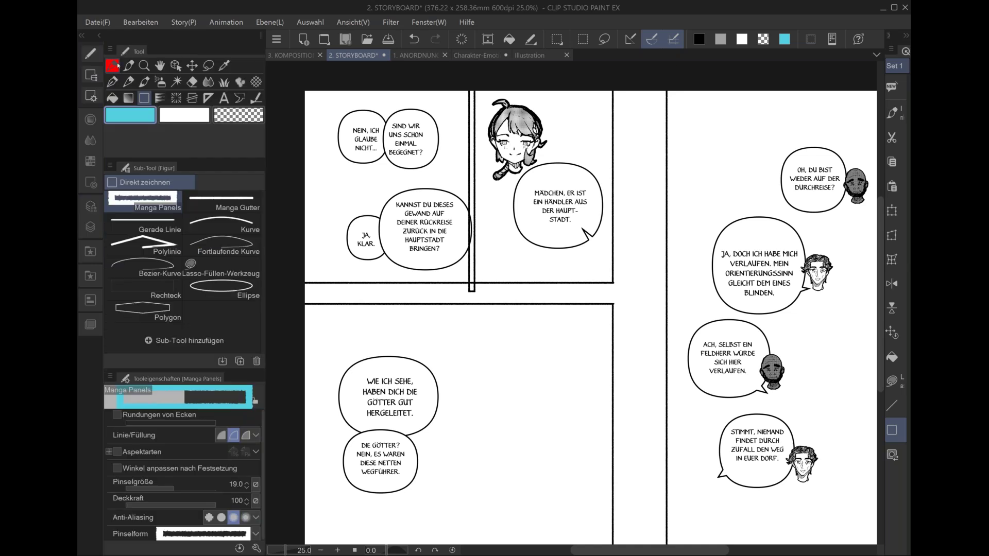
key("b")
- Sketch test cyan reading-order arrows between panels, then undo them
left_click_drag(488, 250, 513, 256)
left_click_drag(499, 196, 418, 189)
left_click_drag(417, 190, 443, 193)
left_click_drag(364, 170, 401, 196)
key("ctrl+z")
key("ctrl+z")
key("ctrl+z")
key("ctrl+z")
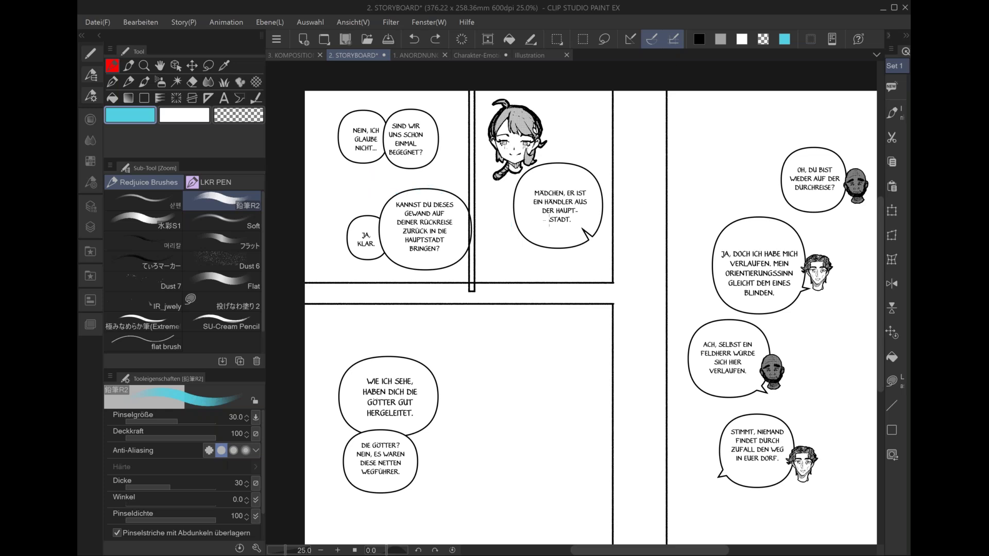
left_click_drag(470, 212, 472, 197)
mouse_move(517, 288)
left_mouse_down()
mouse_move(538, 301)
mouse_move(519, 290)
mouse_move(541, 285)
left_mouse_up()
key("ctrl+z")
key("ctrl+z")
mouse_move(509, 232)
left_mouse_down()
mouse_move(512, 303)
mouse_move(500, 309)
mouse_move(513, 336)
left_mouse_up()
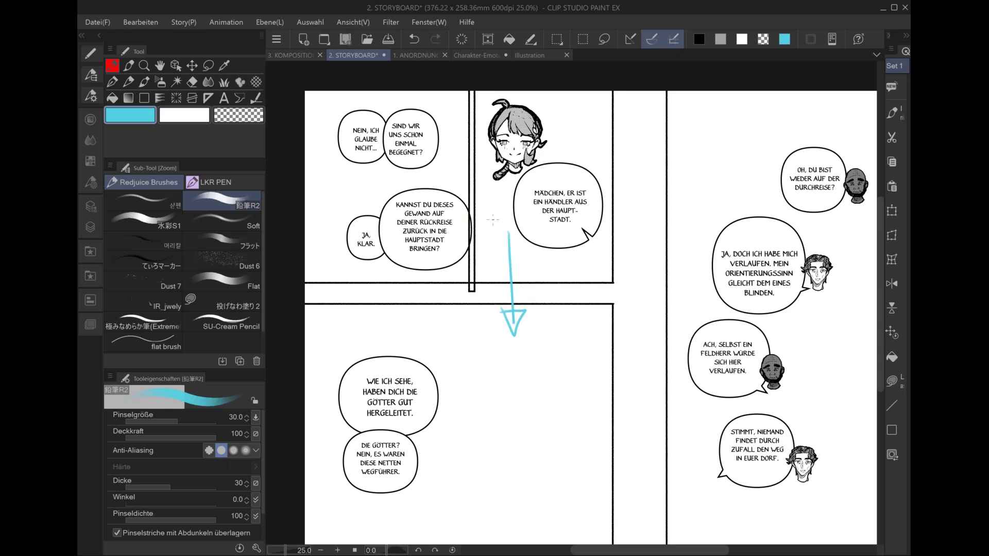
key("ctrl+z")
key("ctrl+z")
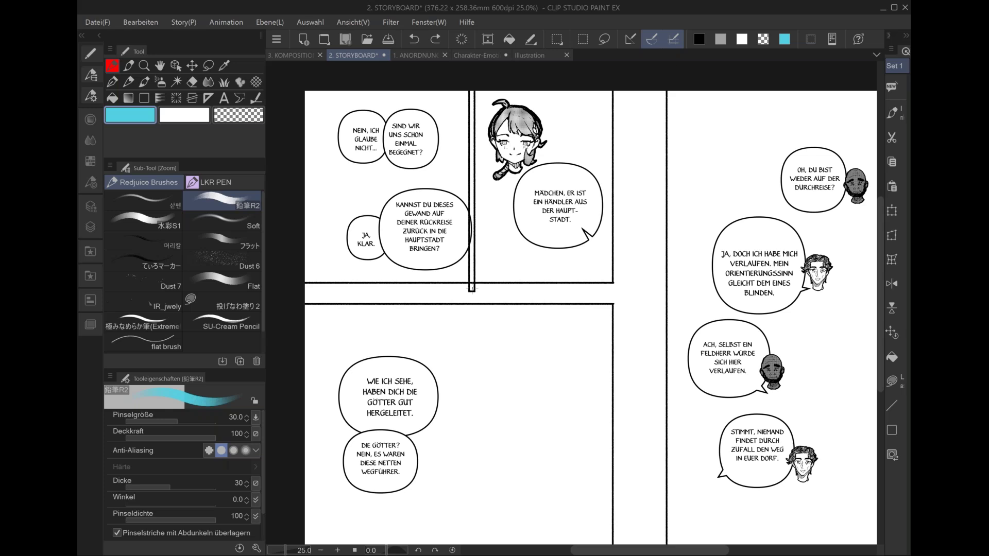
- Fit the page in view, try a cyan arrow toward the upper-left panel, and undo it
scroll(471, 288, "up", 1)
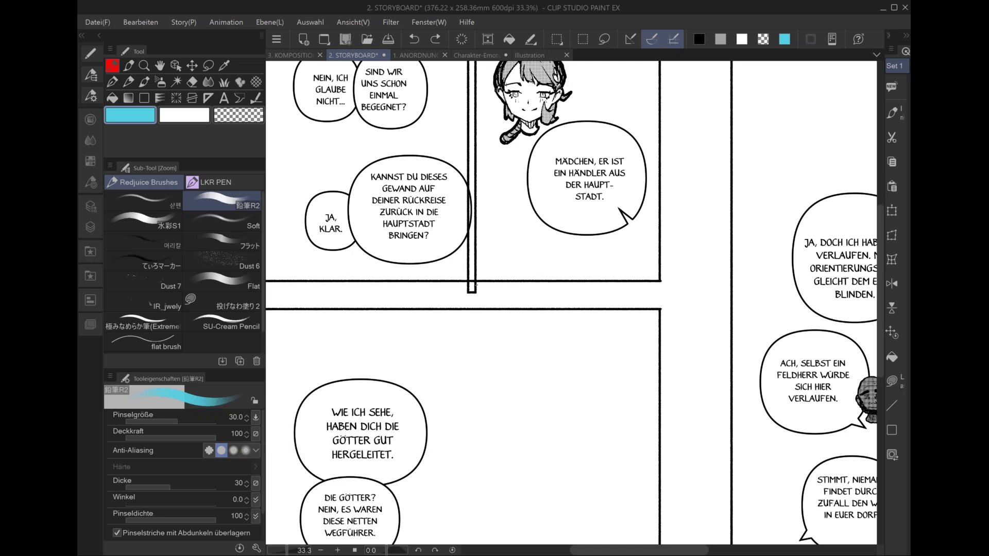
key("ctrl+0")
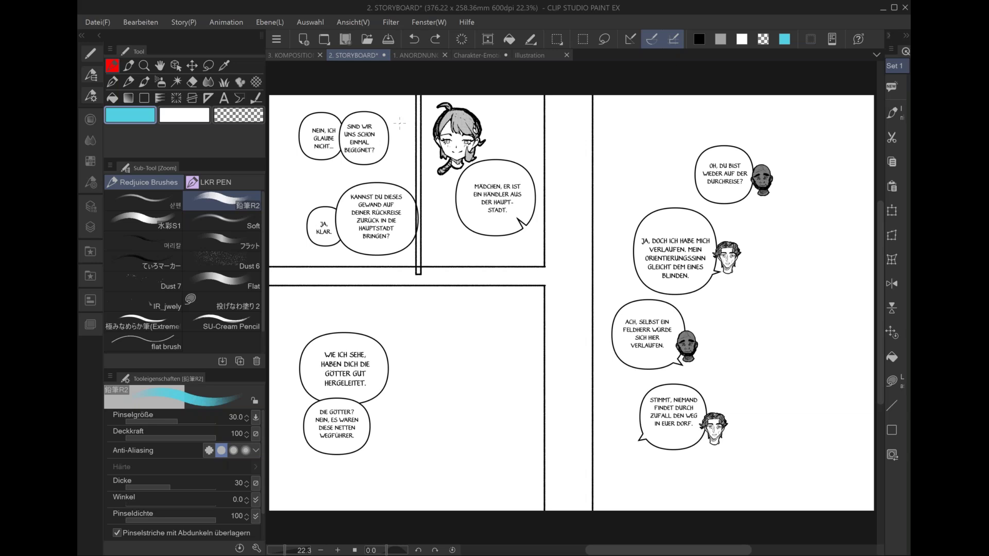
scroll(429, 180, "up", 1)
scroll(429, 180, "up", 1)
mouse_move(441, 187)
left_mouse_down()
mouse_move(392, 173)
mouse_move(389, 185)
left_mouse_up()
left_click_drag(398, 175, 391, 184)
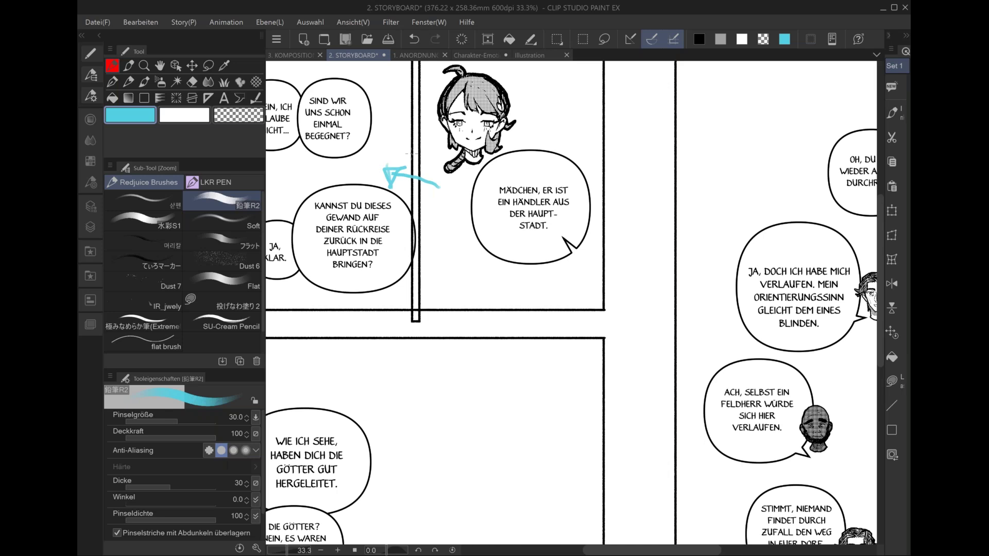
scroll(410, 153, "down", 2)
key("ctrl+z")
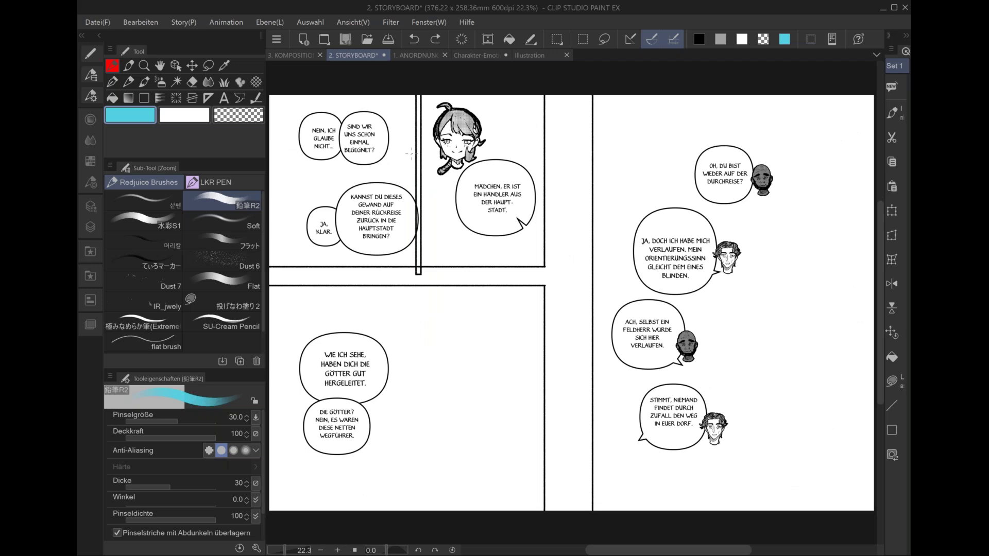
left_click(88, 209)
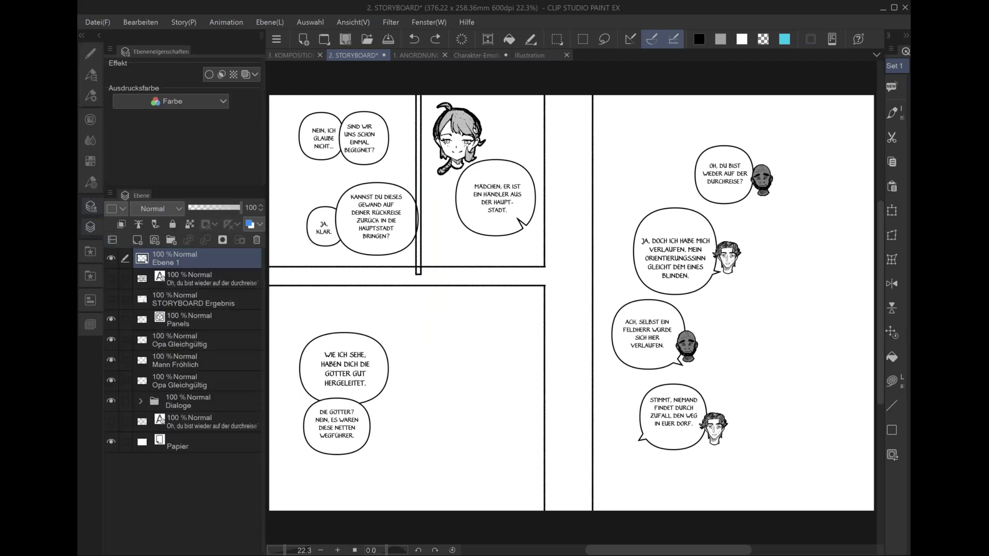
- Turn on visibility of the STORYBOARD Ergebnis layer in the Layer panel
left_click(111, 300)
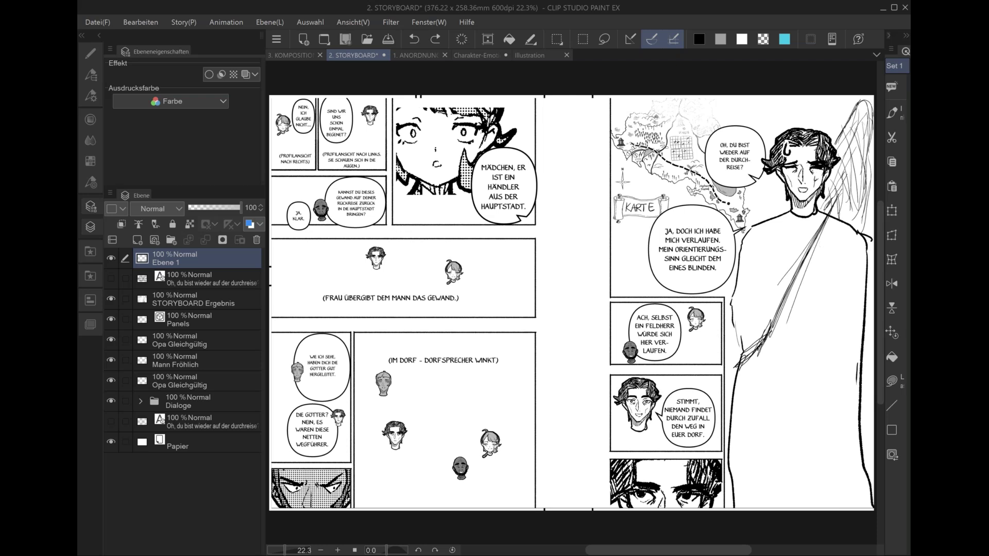
scroll(601, 196, "down", 1)
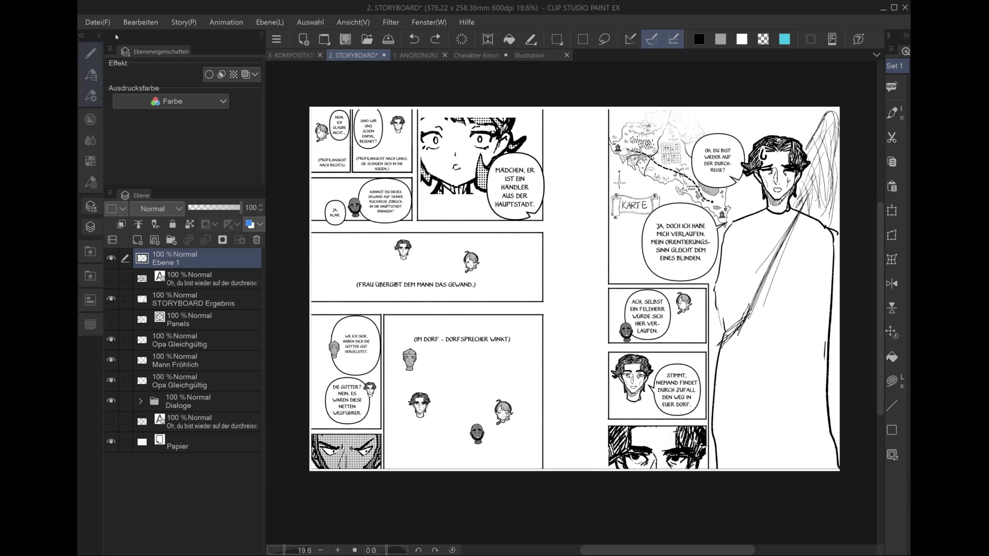
left_click(90, 53)
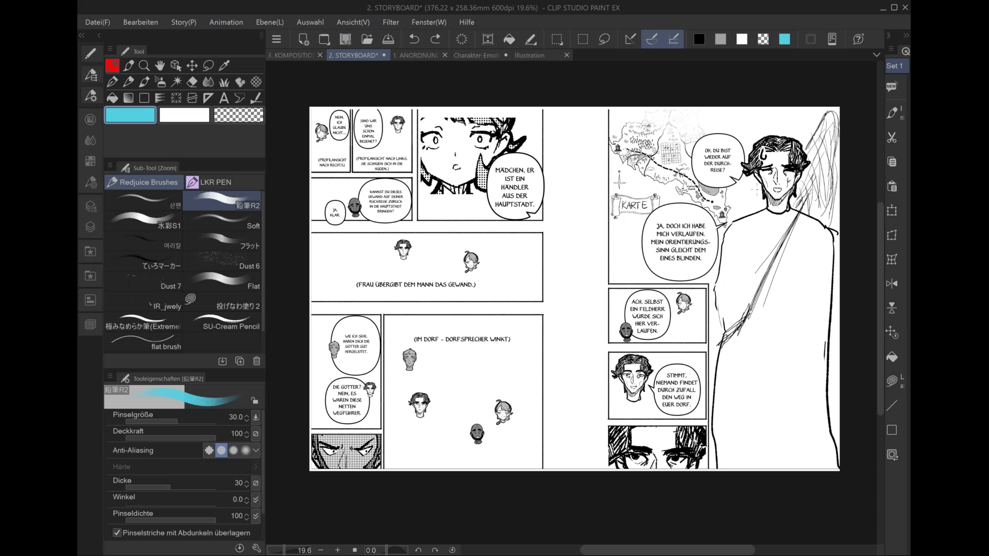
left_click(91, 227)
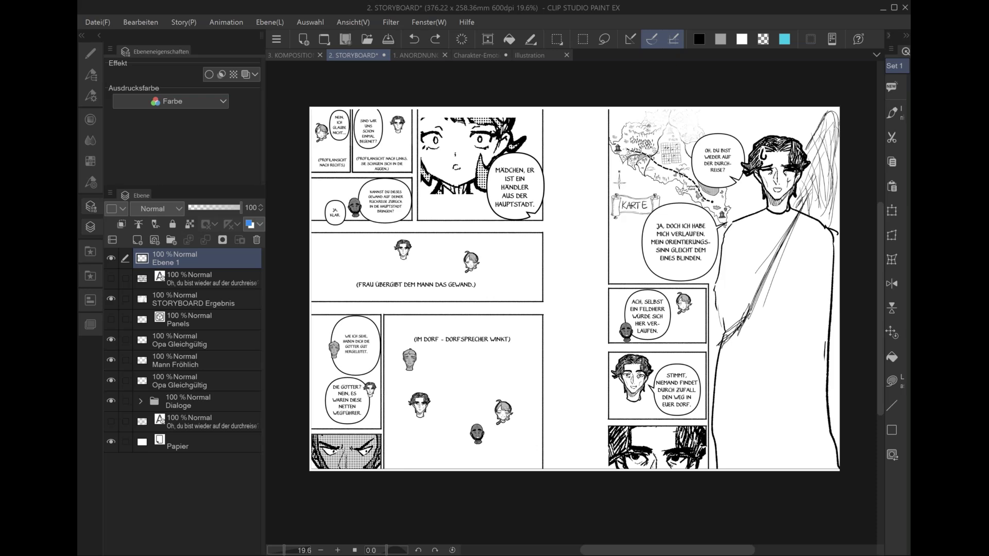
- Draw the cyan reading-flow line from the figure down to the speech balloon
key("ctrl+y")
key("ctrl+z")
mouse_move(789, 157)
left_mouse_down()
mouse_move(790, 309)
mouse_move(741, 258)
left_mouse_up()
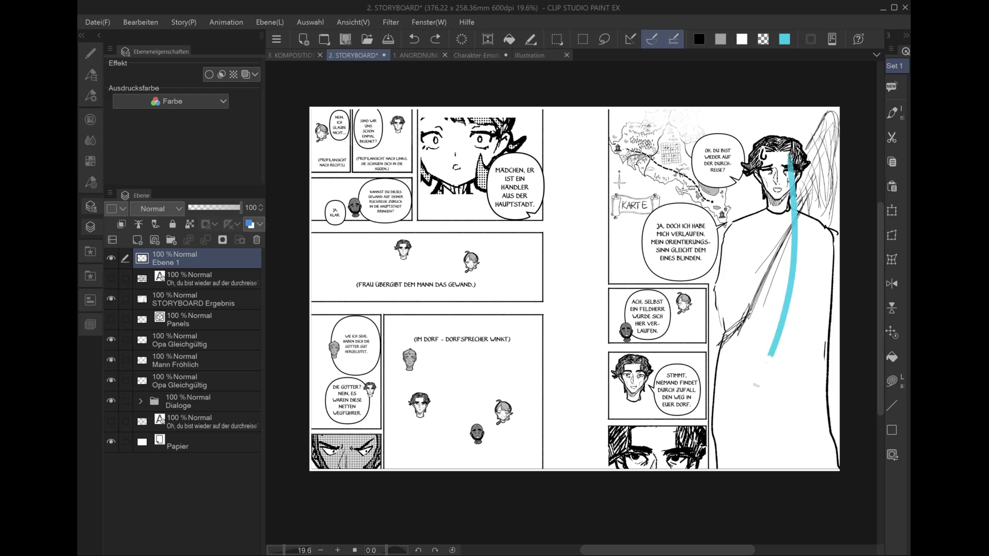
mouse_move(740, 258)
left_mouse_down()
mouse_move(714, 160)
mouse_move(675, 267)
mouse_move(684, 298)
mouse_move(626, 334)
mouse_move(675, 409)
mouse_move(671, 435)
mouse_move(647, 452)
mouse_move(625, 444)
mouse_move(595, 404)
mouse_move(514, 181)
mouse_move(441, 141)
mouse_move(367, 124)
mouse_move(330, 128)
mouse_move(317, 156)
mouse_move(335, 175)
mouse_move(373, 185)
mouse_move(376, 207)
mouse_move(340, 216)
mouse_move(343, 225)
mouse_move(393, 249)
mouse_move(471, 263)
mouse_move(504, 356)
mouse_move(509, 393)
mouse_move(496, 420)
mouse_move(454, 427)
mouse_move(433, 415)
mouse_move(383, 343)
mouse_move(356, 344)
mouse_move(356, 463)
mouse_move(372, 444)
left_mouse_up()
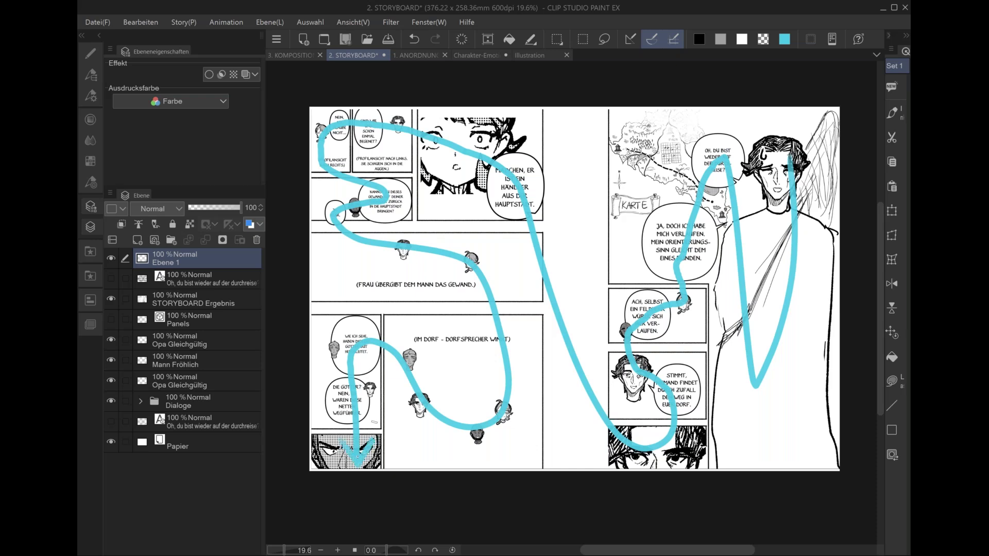
- Hide the Ebene 1 overlay layer and fit the two-page spread in view
scroll(374, 422, "up", 1)
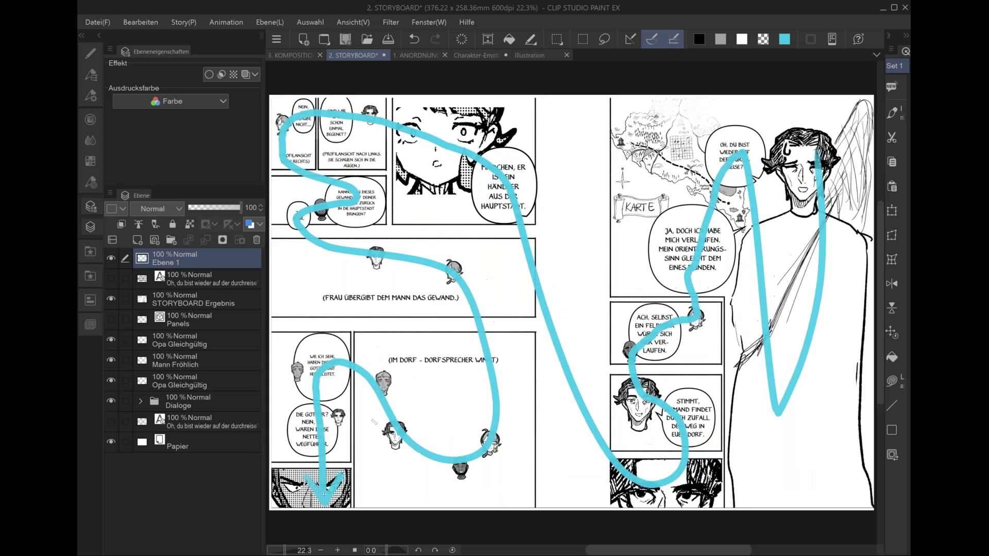
left_click(112, 258)
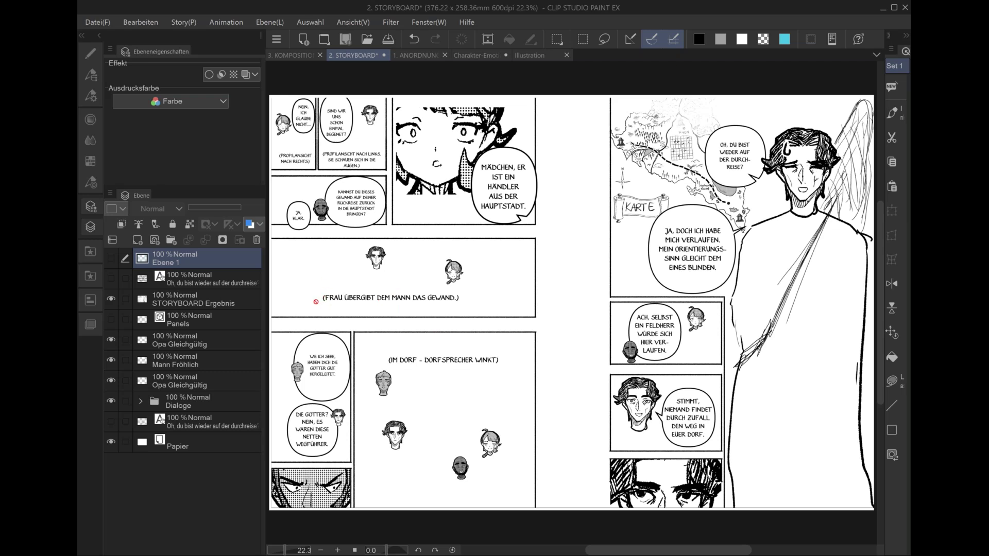
scroll(316, 301, "up", 1)
scroll(316, 301, "up", 2)
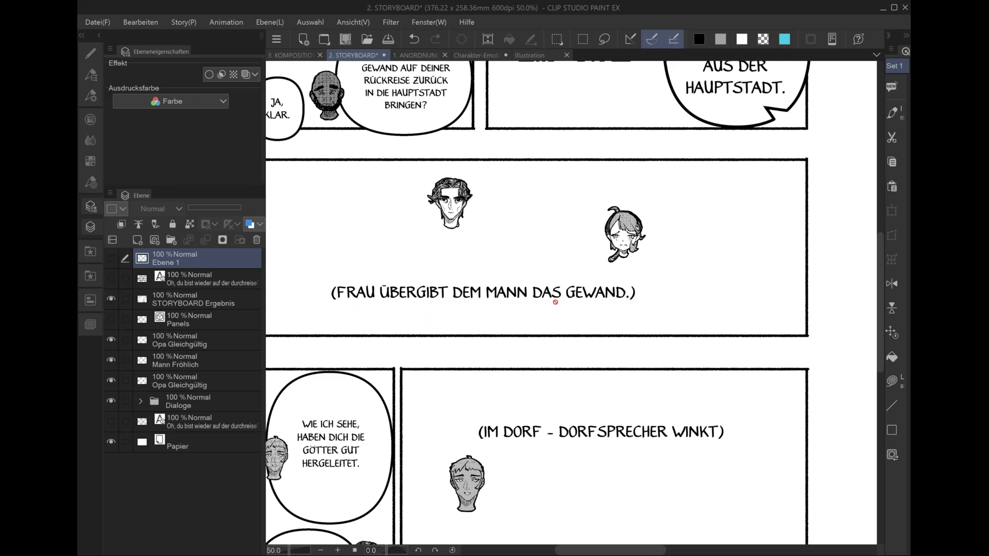
key("ctrl+0")
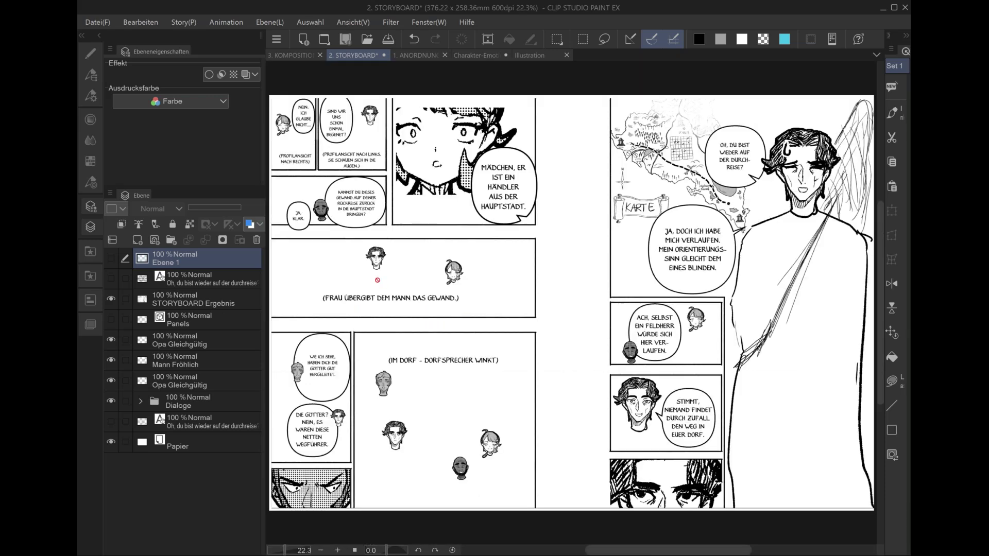
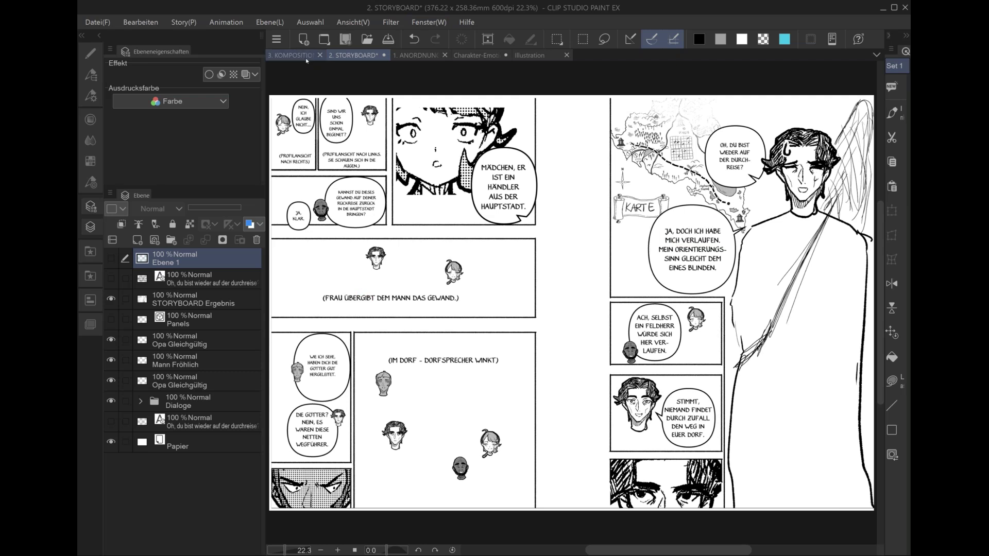
- Cycle through the document tabs and float the STORYBOARD window over the canvas
left_click(424, 56)
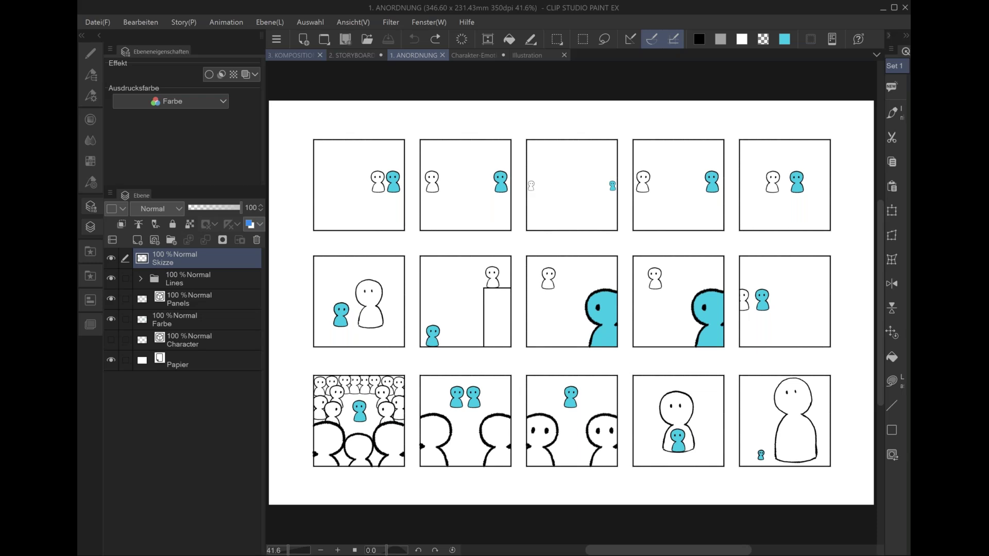
left_click(291, 55)
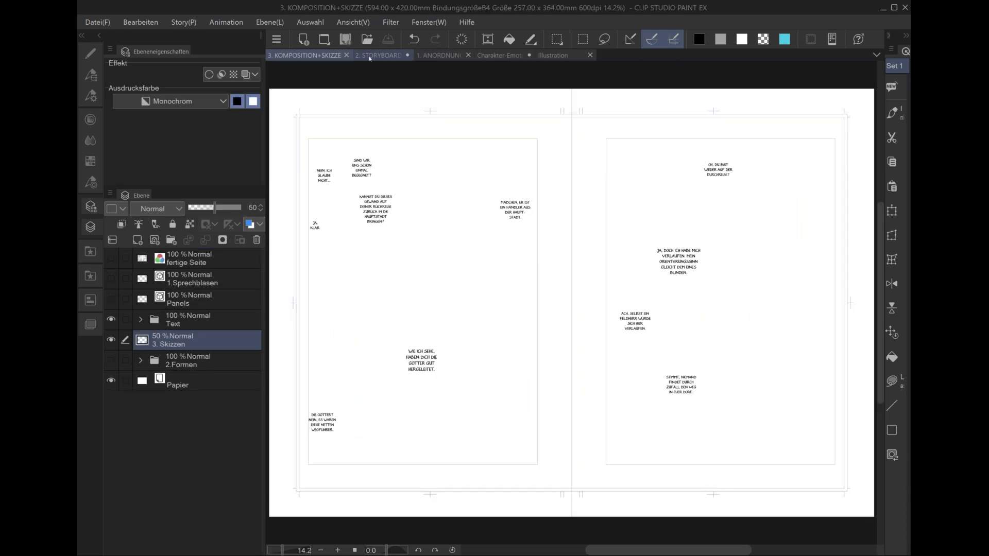
left_click(370, 56)
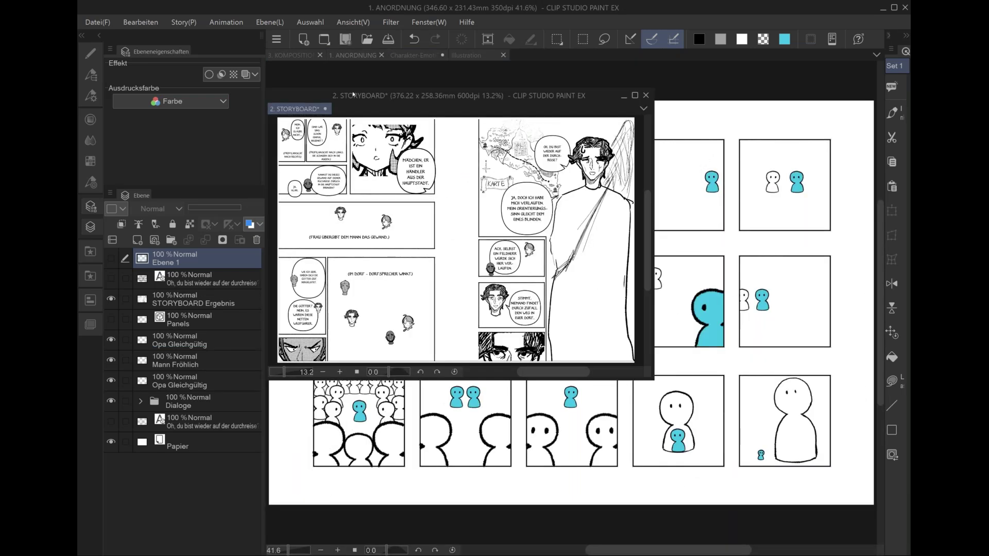
left_click_drag(382, 104, 459, 143)
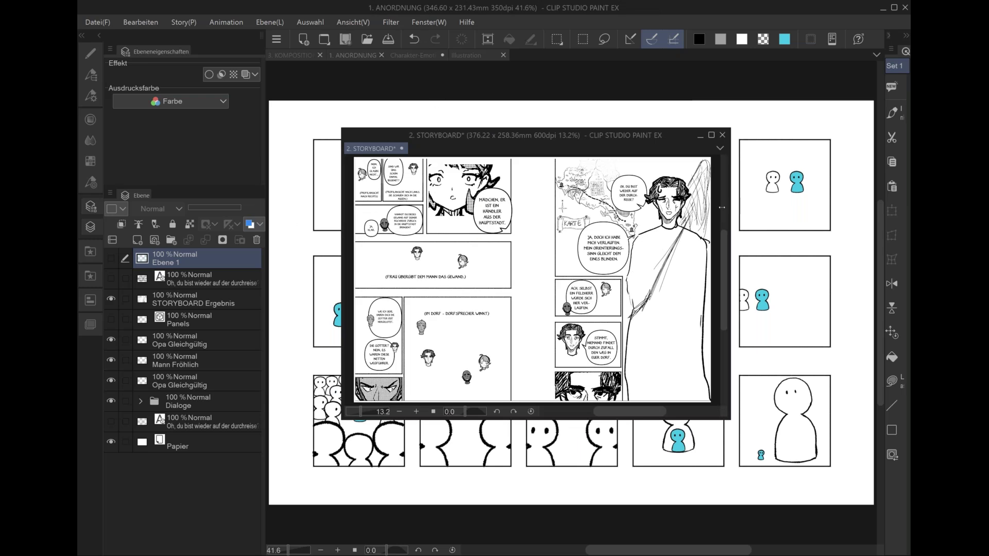
- Shrink the storyboard window and park it at the lower left of the KOMPOSITION+SKIZZE spread
left_click_drag(731, 217, 602, 218)
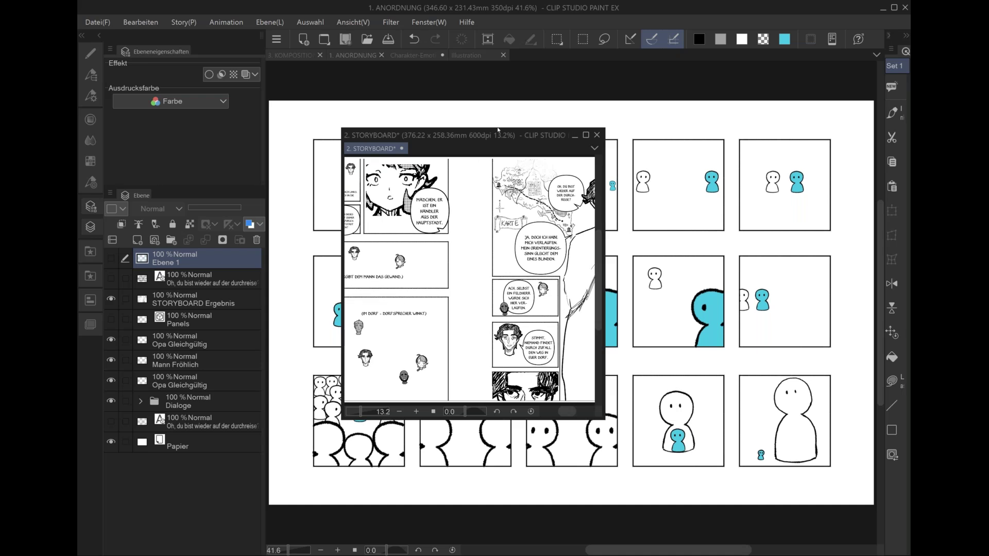
mouse_move(497, 156)
left_mouse_down()
mouse_move(489, 242)
mouse_move(414, 91)
left_mouse_up()
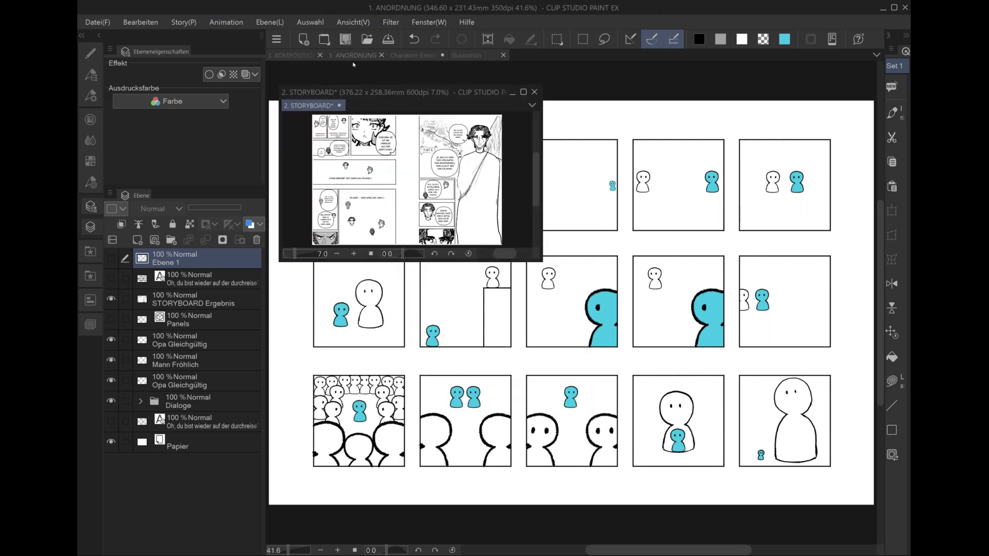
left_click(299, 55)
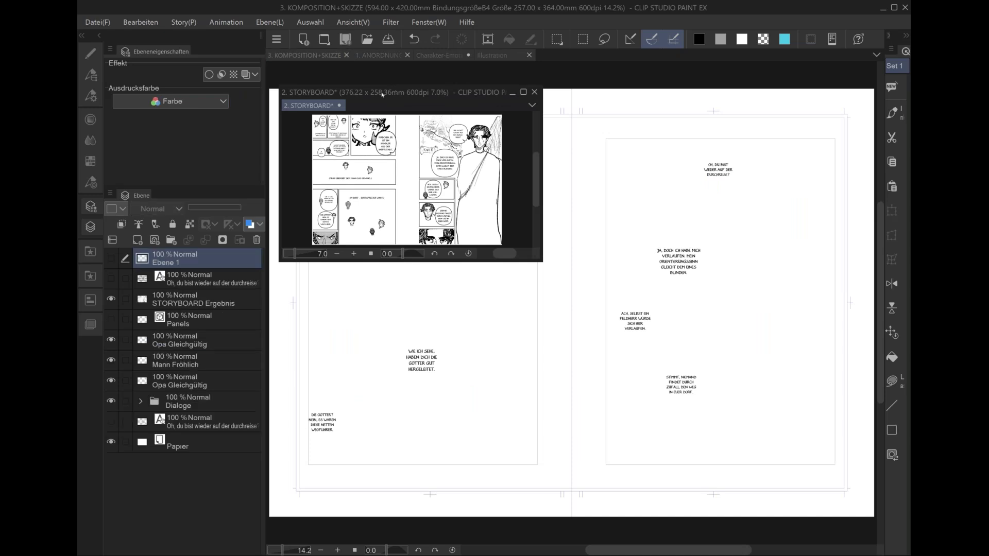
left_click_drag(356, 113, 178, 254)
- Zoom around the spread, then move the storyboard window up over the left page's upper part
left_click(478, 250)
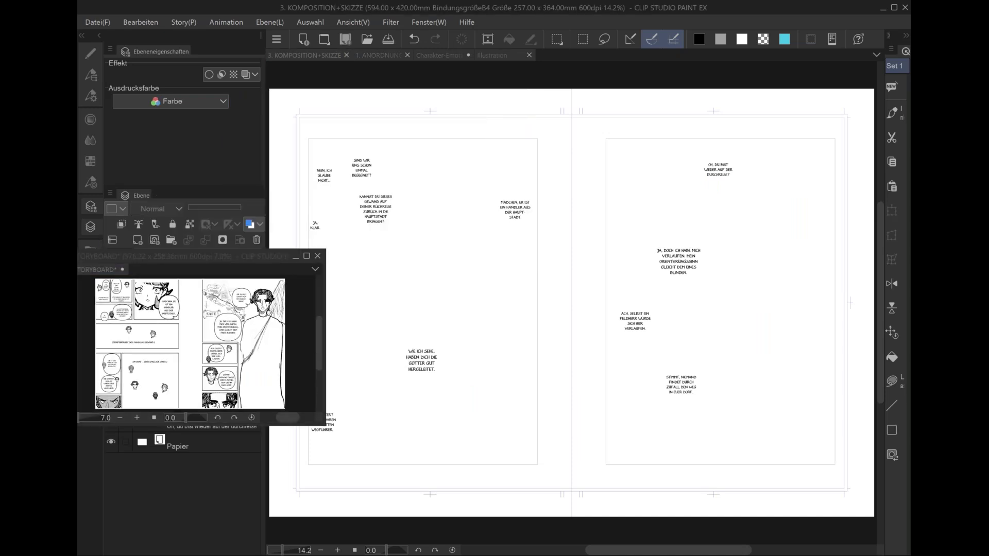
scroll(469, 251, "up", 4)
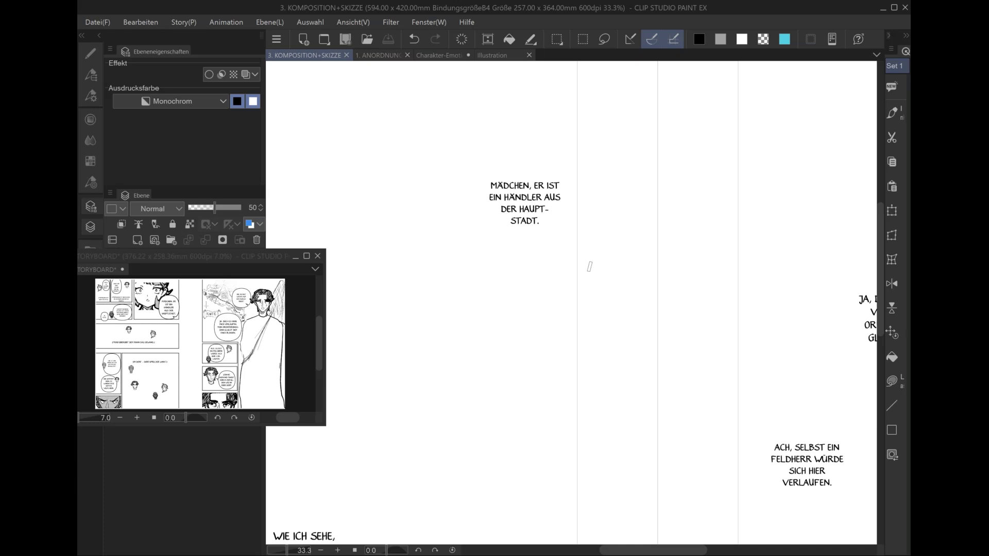
scroll(598, 276, "down", 4)
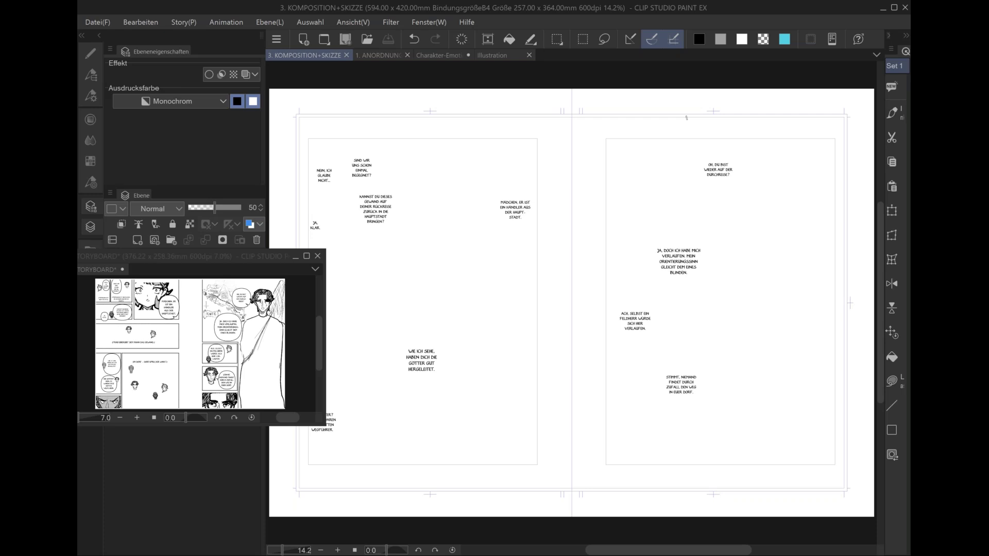
scroll(687, 117, "up", 1)
scroll(548, 187, "up", 1)
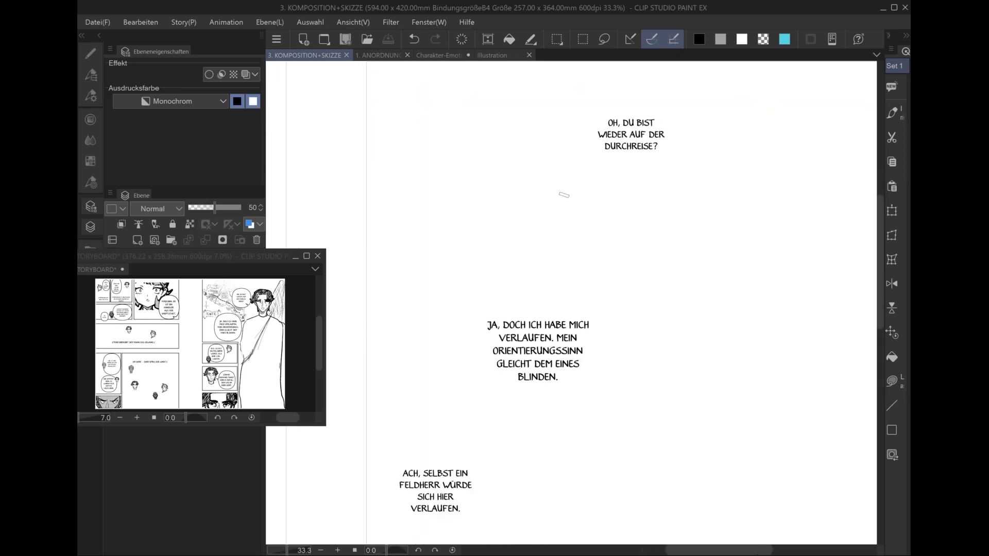
scroll(565, 194, "down", 1)
scroll(589, 147, "down", 1)
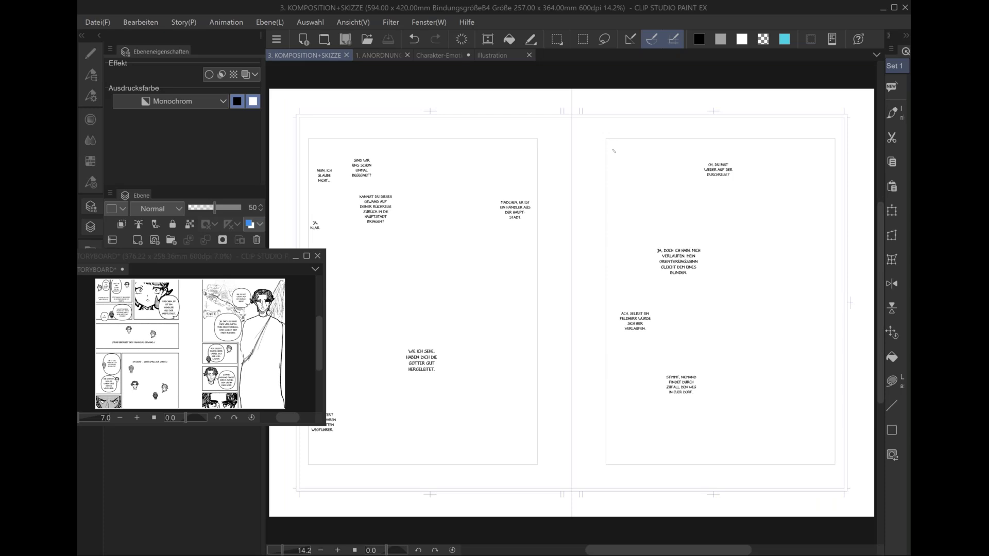
left_click(354, 227)
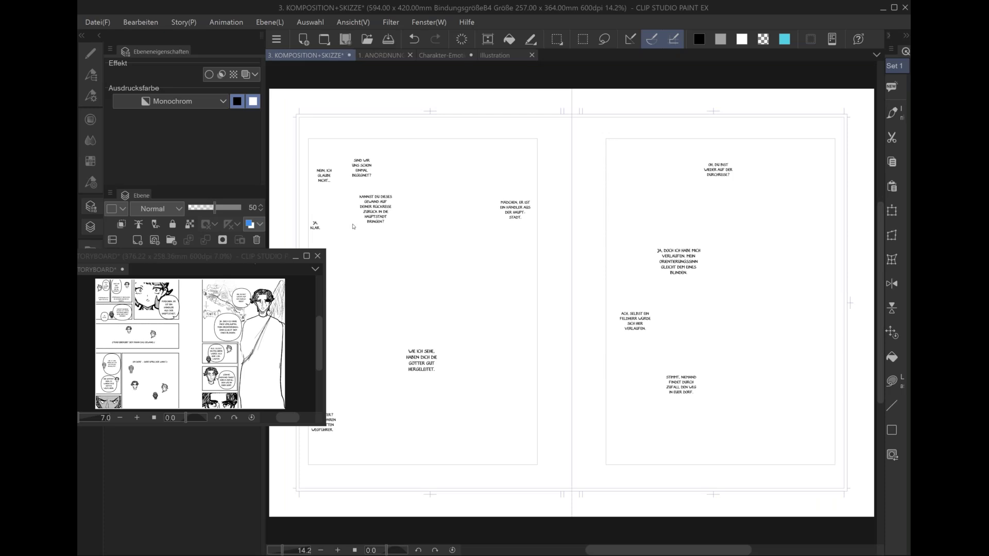
left_click_drag(206, 256, 430, 125)
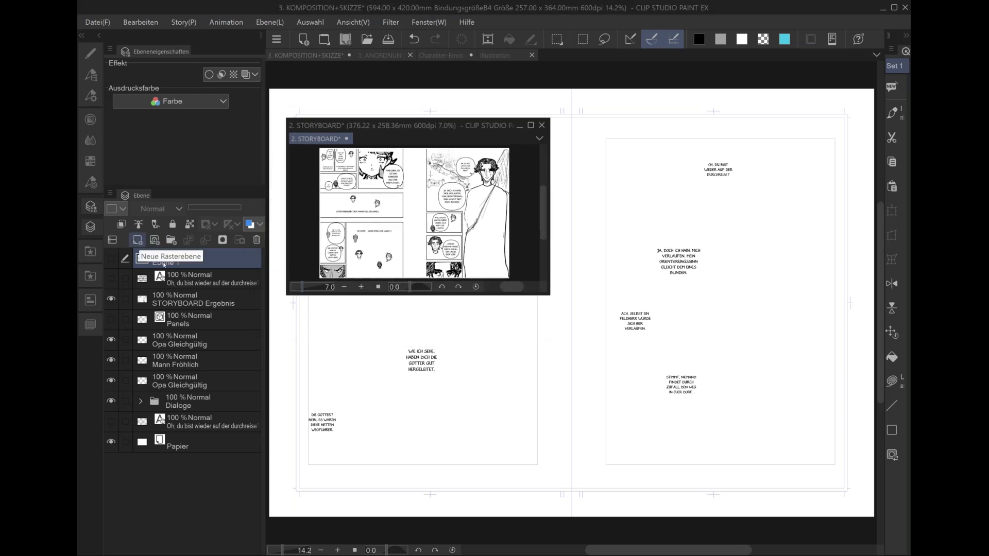
- Add a new raster layer above 1.Sprechblasen with expression colour set to Farbe
left_click(747, 244)
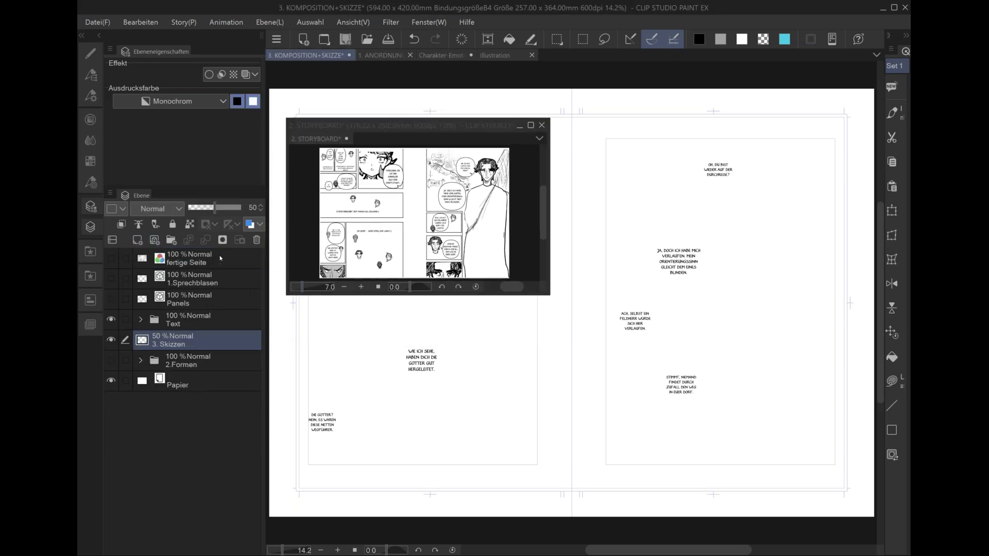
left_click(220, 257)
left_click(187, 274)
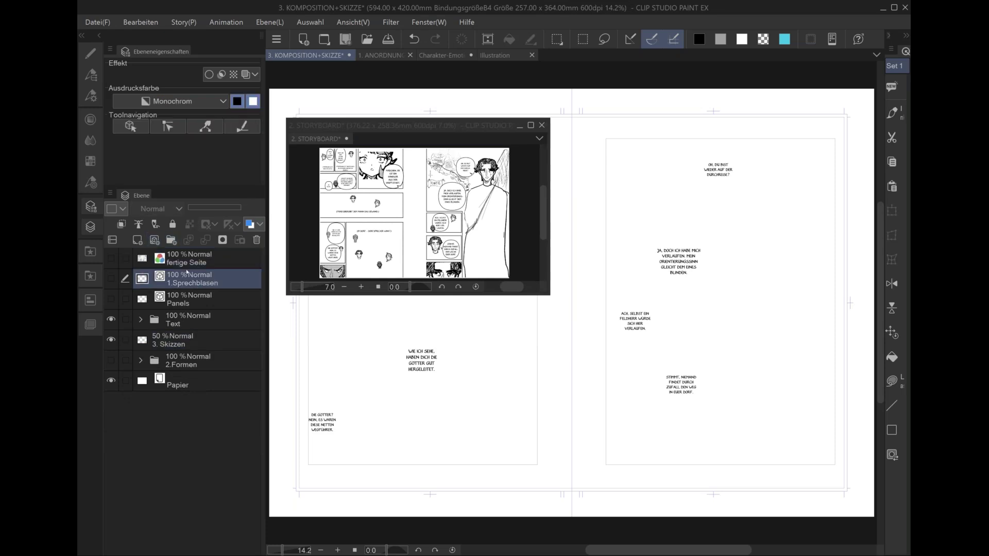
left_click(137, 239)
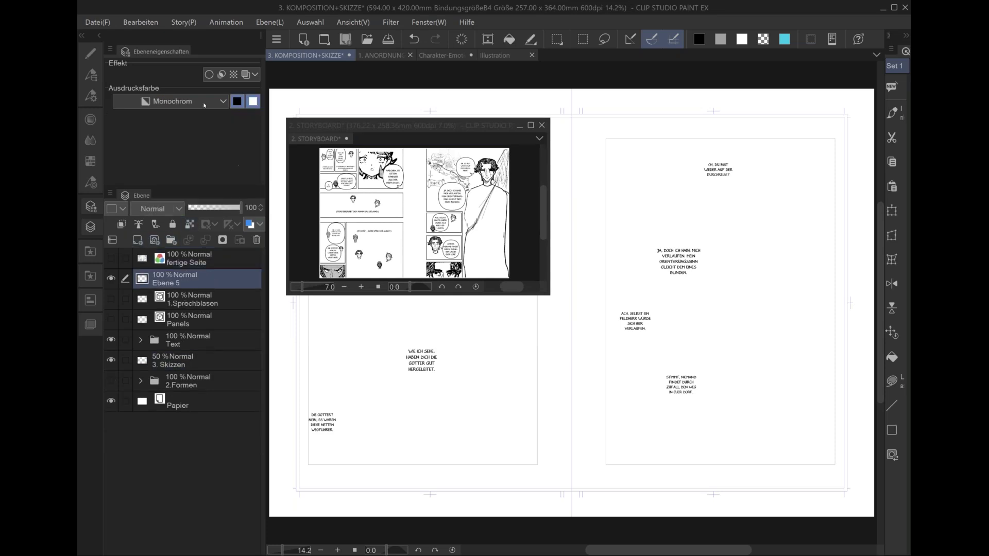
left_click(170, 101)
left_click(196, 118)
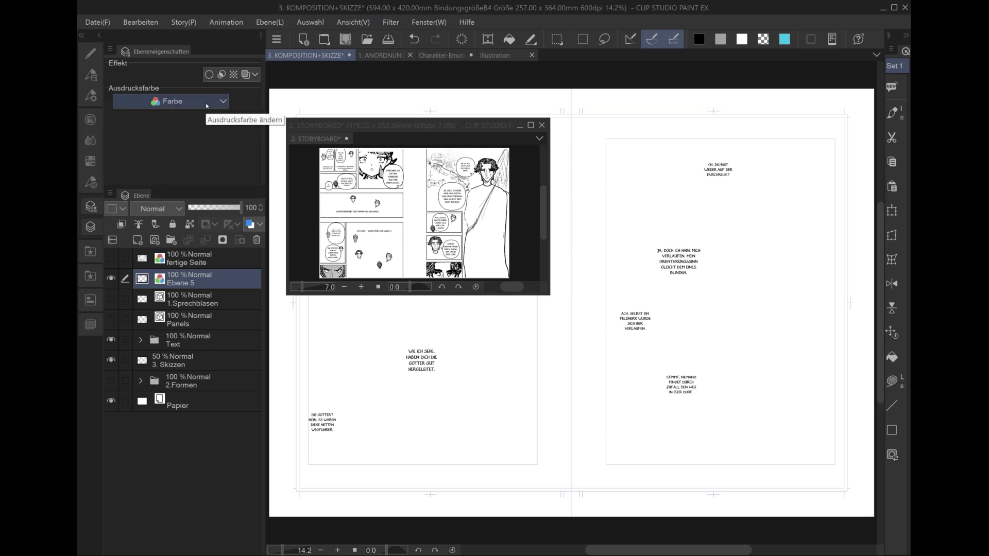
- Brush a cyan frame along the right page's left, right, bottom and top edges
mouse_move(608, 140)
left_mouse_down()
mouse_move(606, 458)
mouse_move(835, 456)
left_mouse_up()
left_click_drag(834, 139, 835, 442)
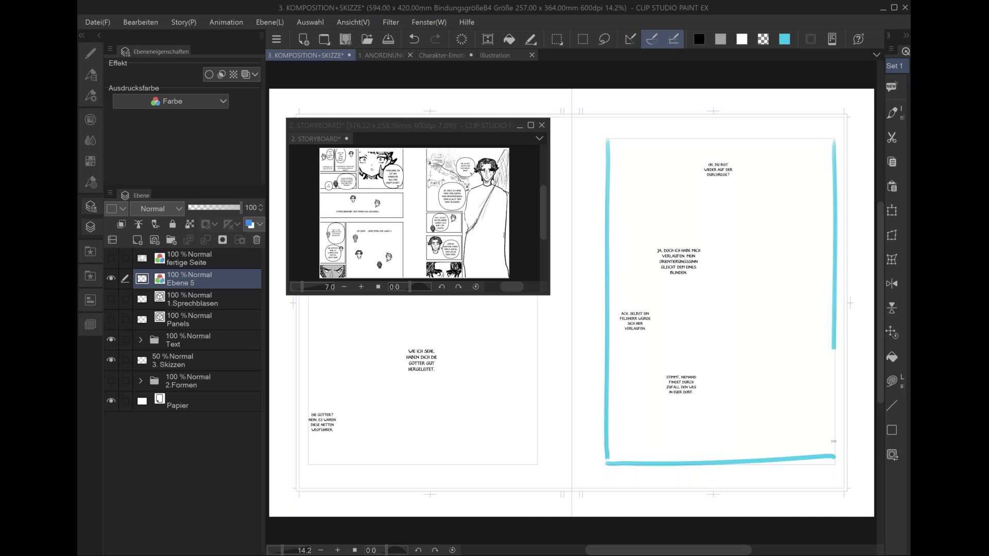
left_click_drag(608, 139, 830, 139)
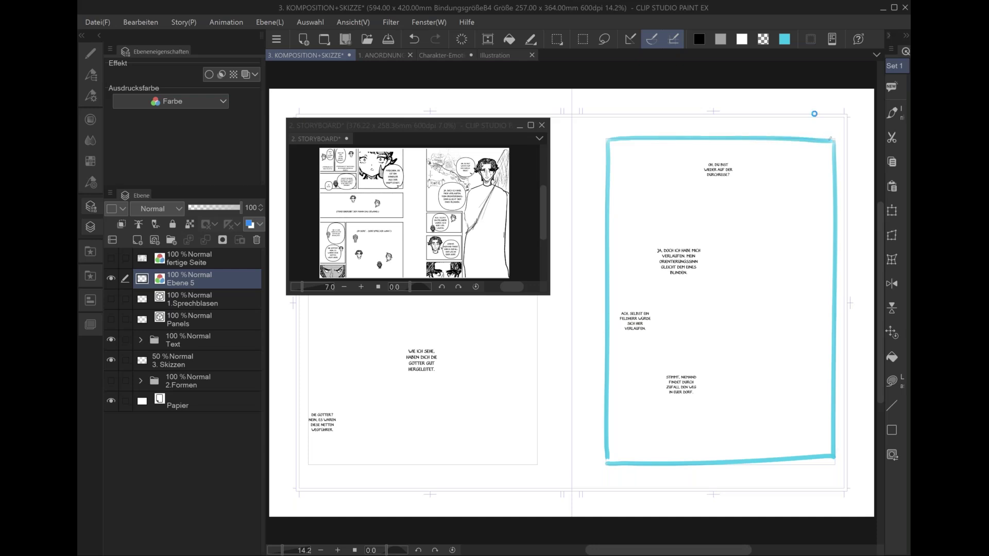
- Zoom into the top-right corner and reinforce the cyan border with extra strokes
scroll(814, 113, "up", 4)
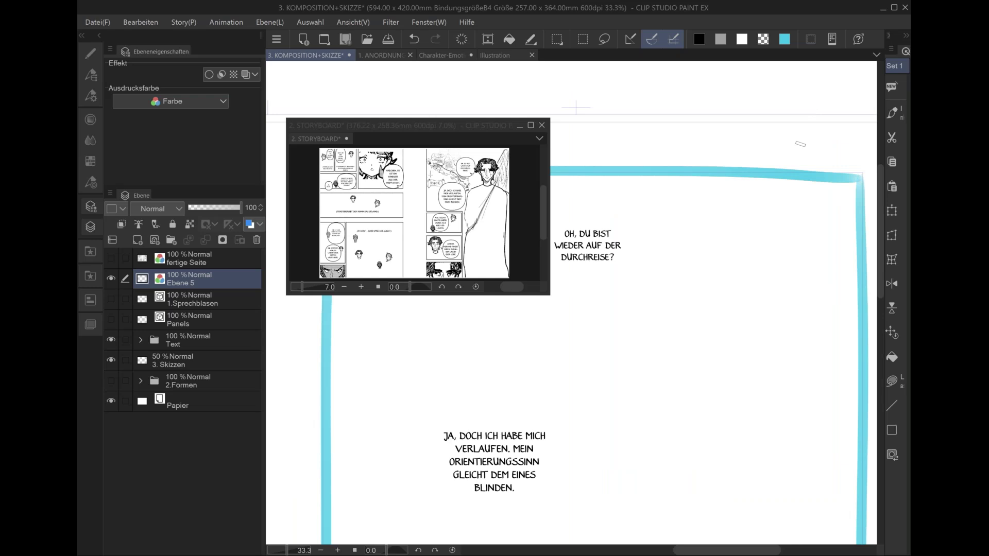
left_click_drag(741, 163, 589, 151)
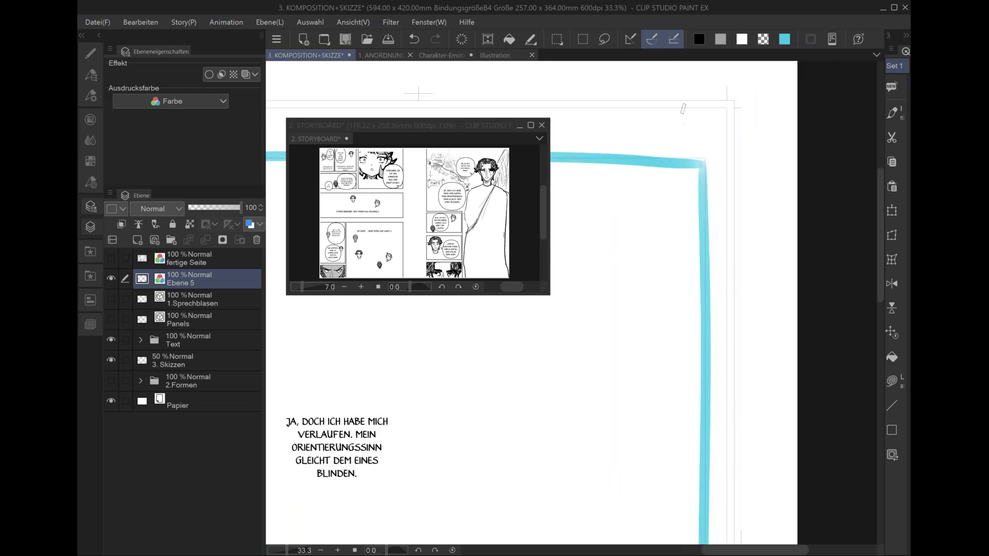
mouse_move(680, 107)
left_mouse_down()
mouse_move(718, 108)
mouse_move(726, 161)
left_mouse_up()
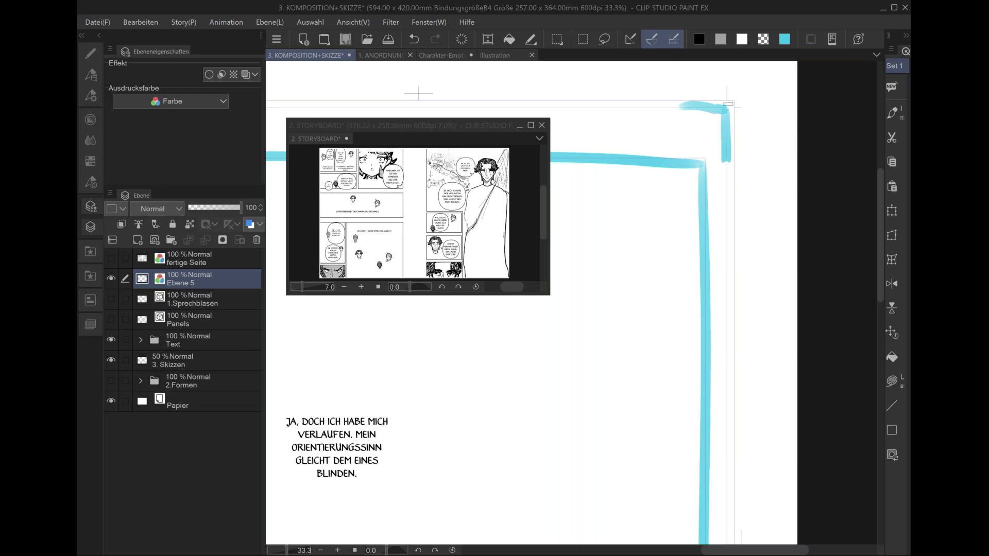
mouse_move(591, 99)
left_mouse_down()
mouse_move(673, 93)
mouse_move(741, 153)
mouse_move(742, 175)
left_mouse_up()
left_click_drag(738, 101, 738, 175)
left_click_drag(627, 100, 733, 103)
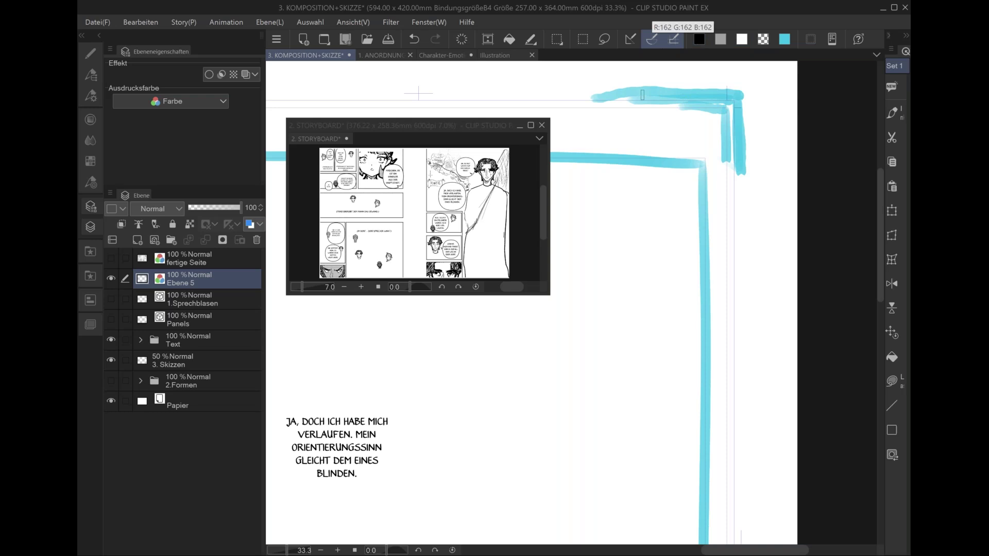
- Draw a black stroke along the top border, then try and undo a grey stroke
mouse_move(663, 100)
left_mouse_down()
mouse_move(737, 99)
mouse_move(737, 133)
mouse_move(737, 95)
mouse_move(683, 108)
mouse_move(726, 109)
mouse_move(727, 169)
mouse_move(721, 133)
left_mouse_up()
left_click(721, 39)
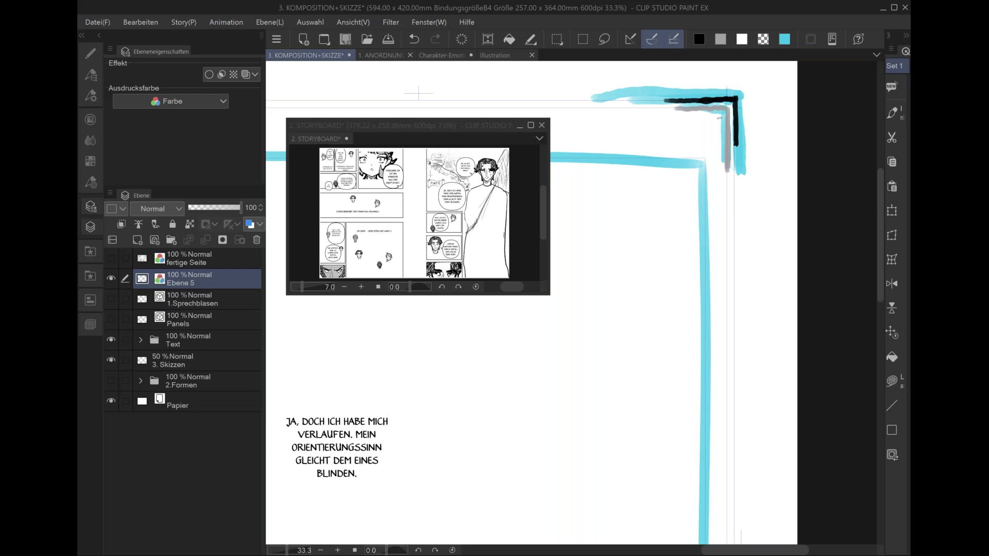
left_click_drag(583, 140, 614, 137)
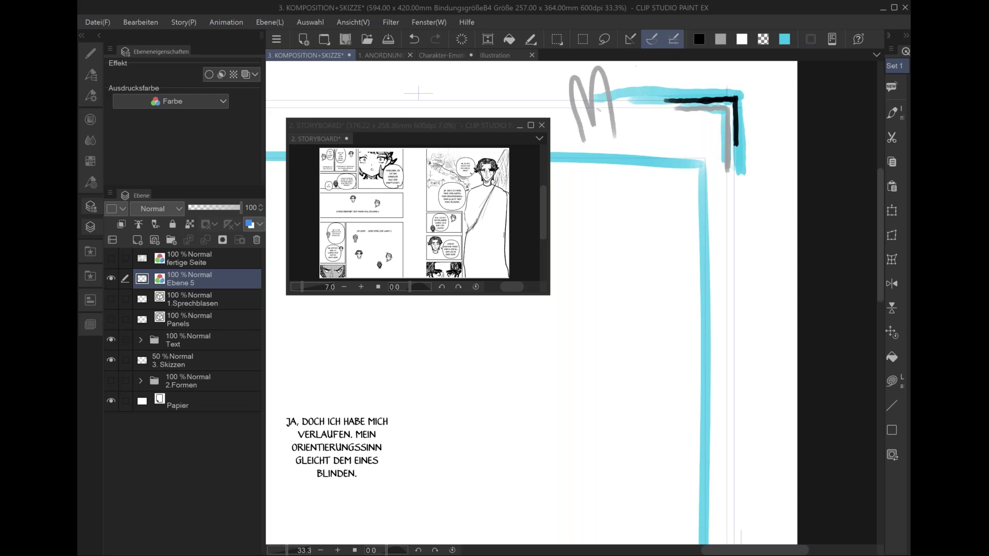
key("ctrl+z")
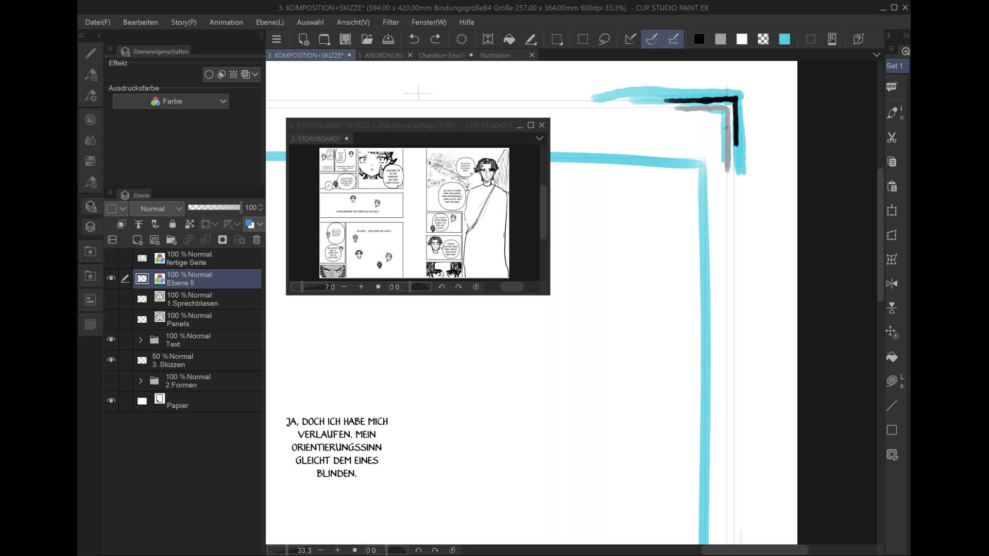
- Draw a black M shape, a small circle head and long vertical strokes
scroll(627, 100, "up", 2)
scroll(627, 100, "up", 2)
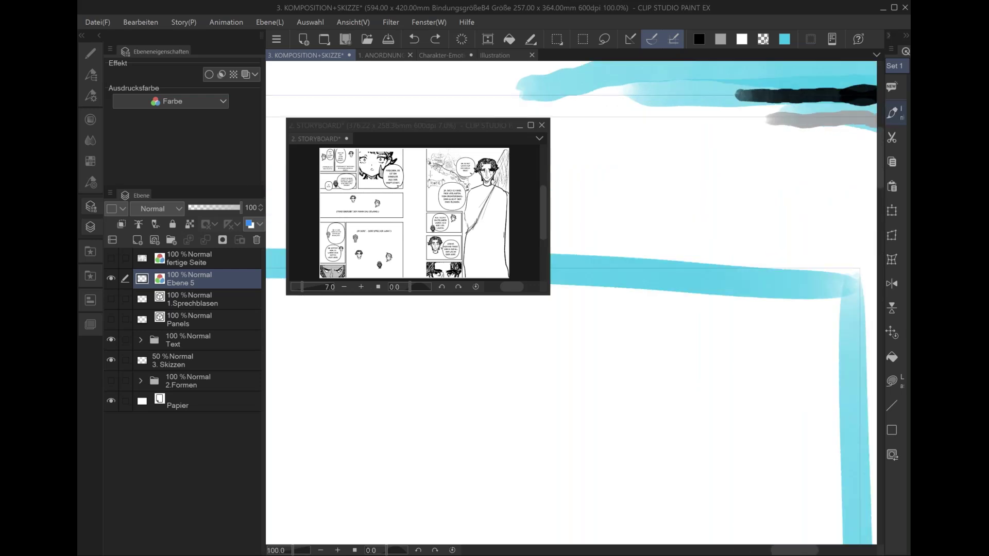
left_click_drag(644, 137, 672, 131)
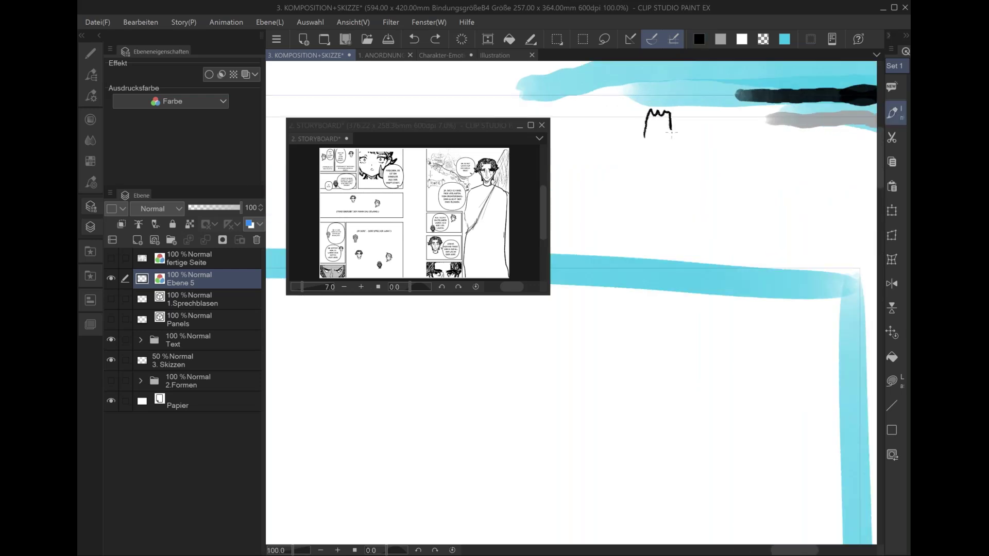
left_click_drag(653, 98, 665, 91)
mouse_move(592, 203)
left_mouse_down()
mouse_move(603, 65)
mouse_move(624, 61)
left_mouse_up()
left_click_drag(623, 185, 640, 62)
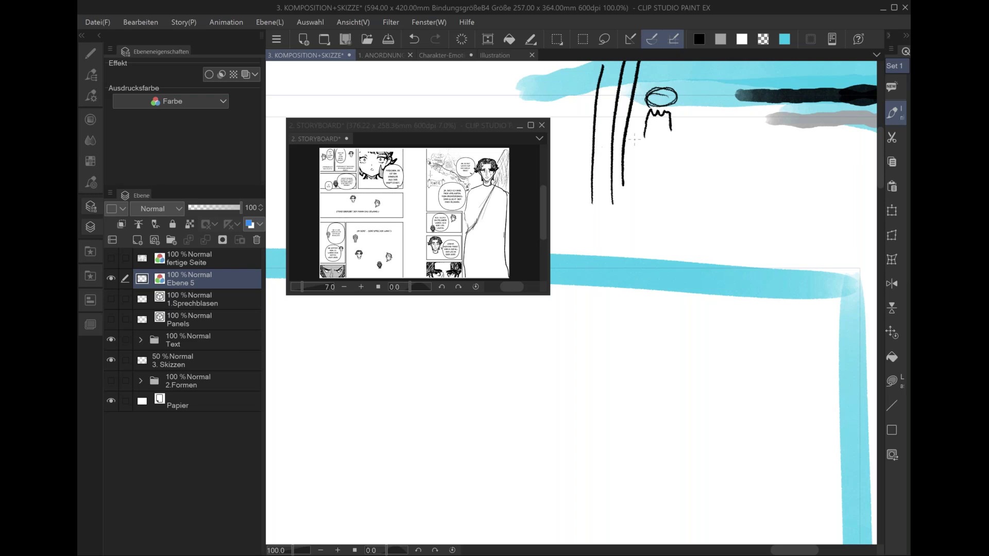
- Add a dense black scribble and diagonal hatching across the top, then fit the spread
mouse_move(579, 103)
left_mouse_down()
mouse_move(675, 97)
mouse_move(592, 100)
mouse_move(578, 90)
mouse_move(617, 81)
left_mouse_up()
left_click_drag(629, 119, 669, 73)
left_click_drag(670, 115, 705, 74)
left_click_drag(712, 116, 746, 82)
left_click_drag(729, 116, 754, 84)
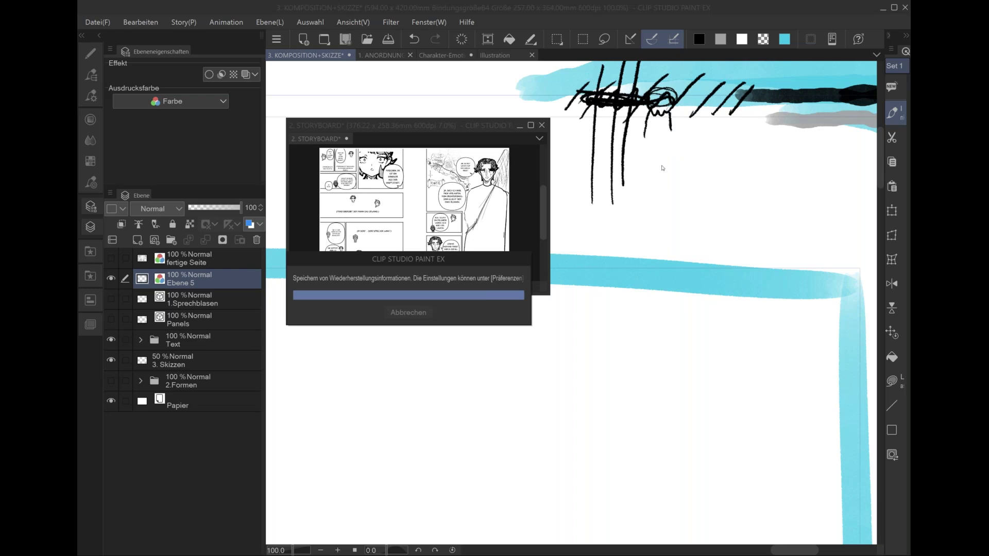
key("ctrl+0")
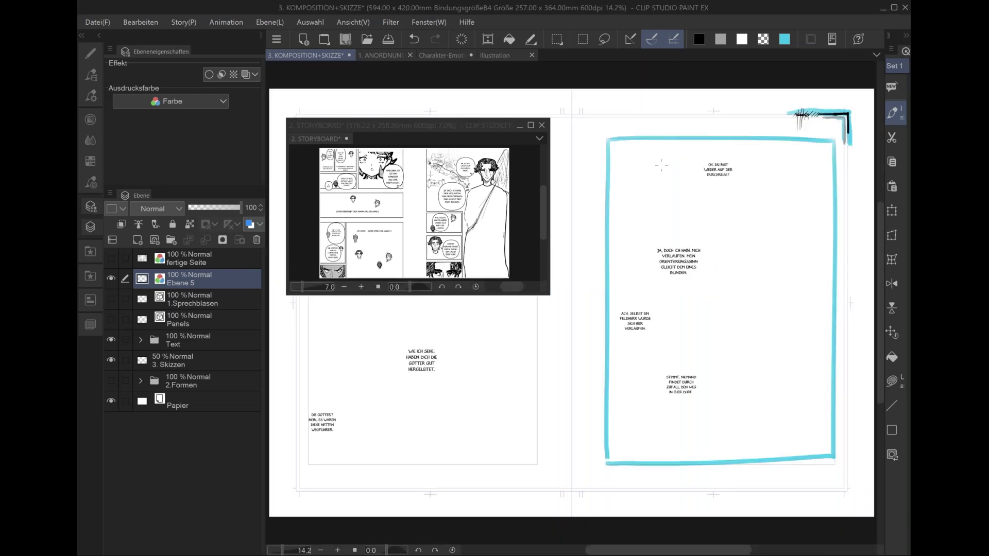
- Hide the Ebene 5 panel sketch and move the storyboard window further down
left_click_drag(785, 151, 799, 155)
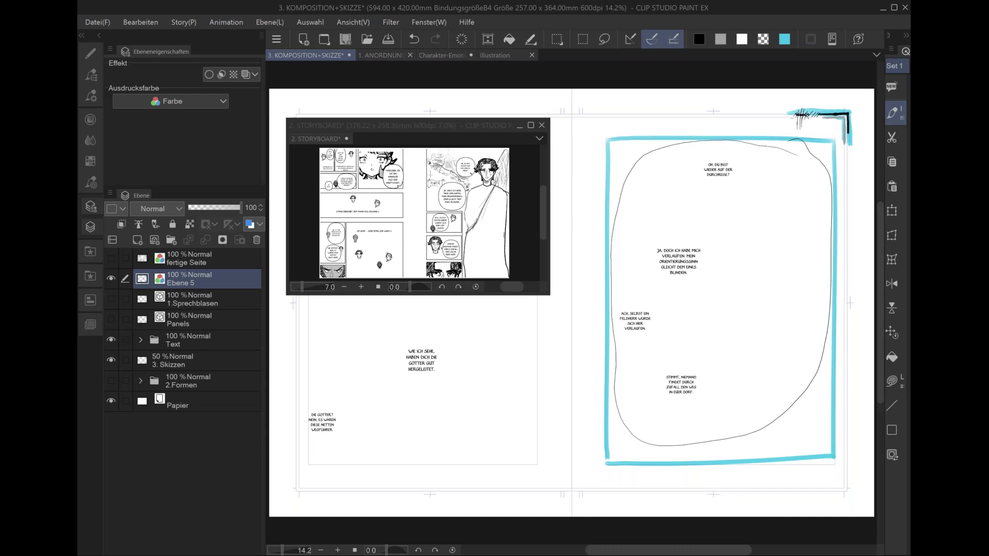
left_click(116, 281)
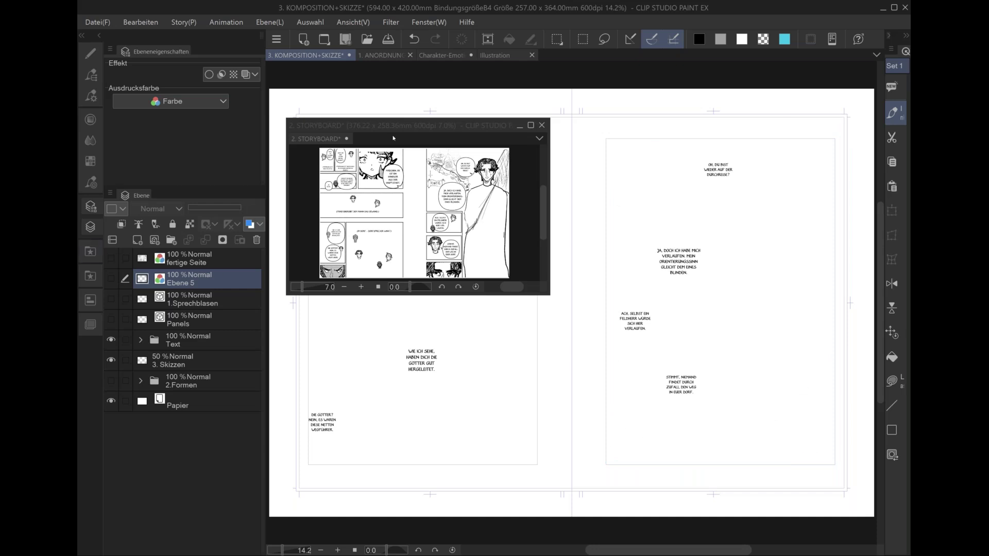
left_click_drag(409, 127, 231, 330)
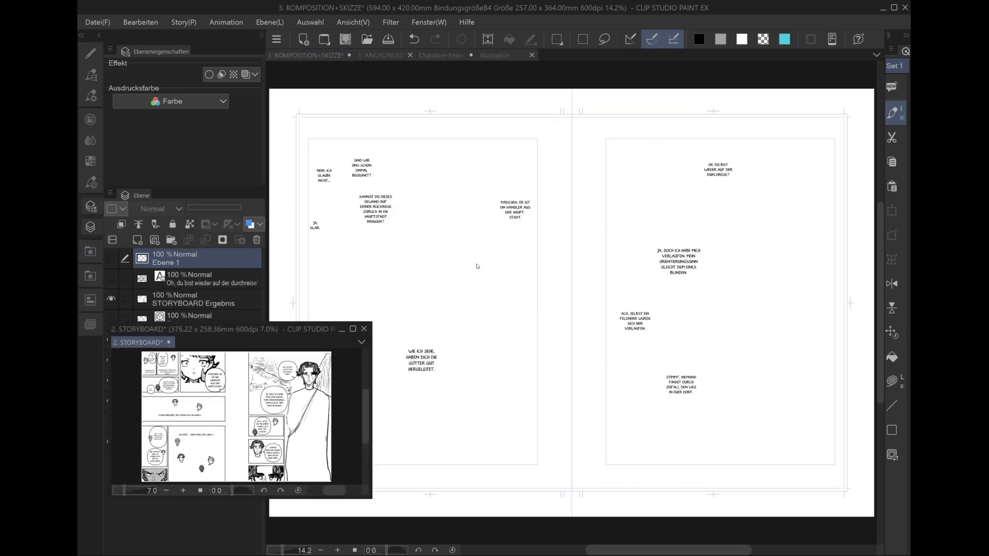
left_click(477, 267)
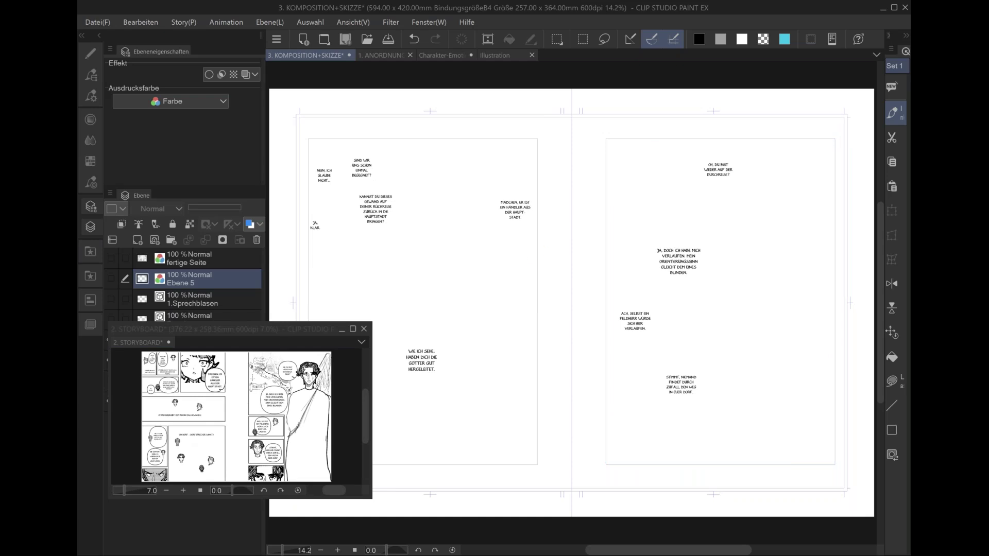
left_click_drag(224, 329, 196, 362)
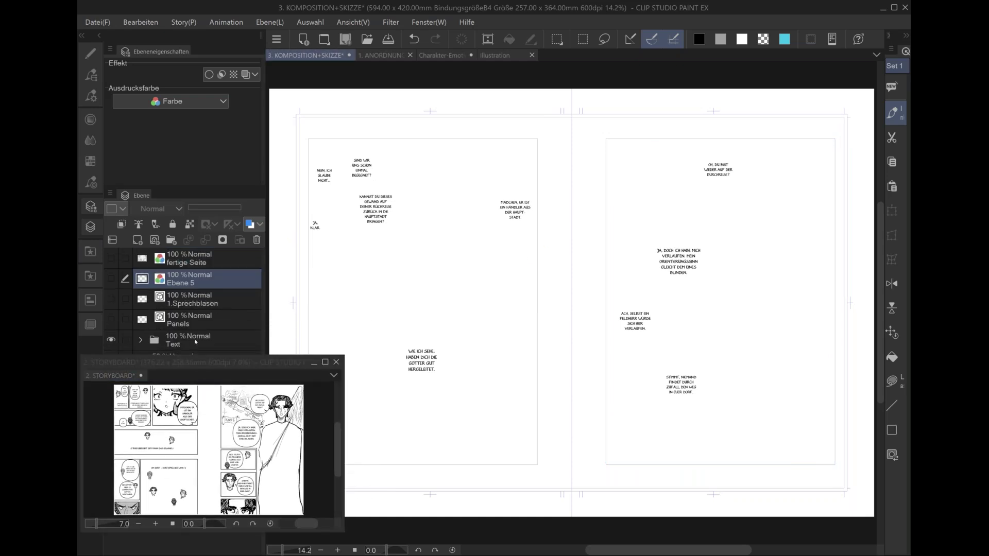
- Show the 1.Sprechblasen layer, zoom in, and make it the active layer
left_click(111, 301)
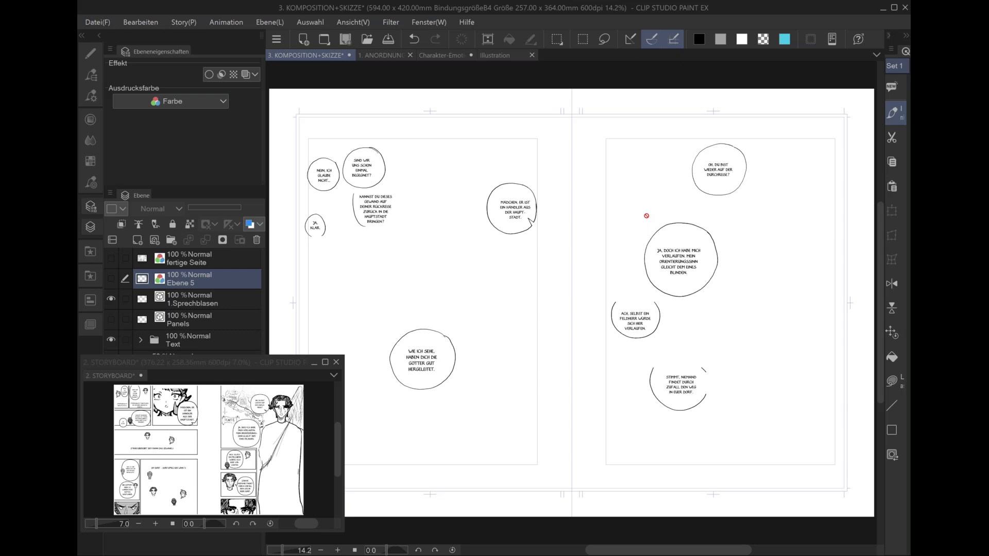
scroll(647, 216, "up", 1)
scroll(647, 216, "up", 1)
scroll(647, 216, "up", 1)
scroll(647, 216, "up", 1)
scroll(646, 216, "up", 1)
scroll(647, 216, "up", 1)
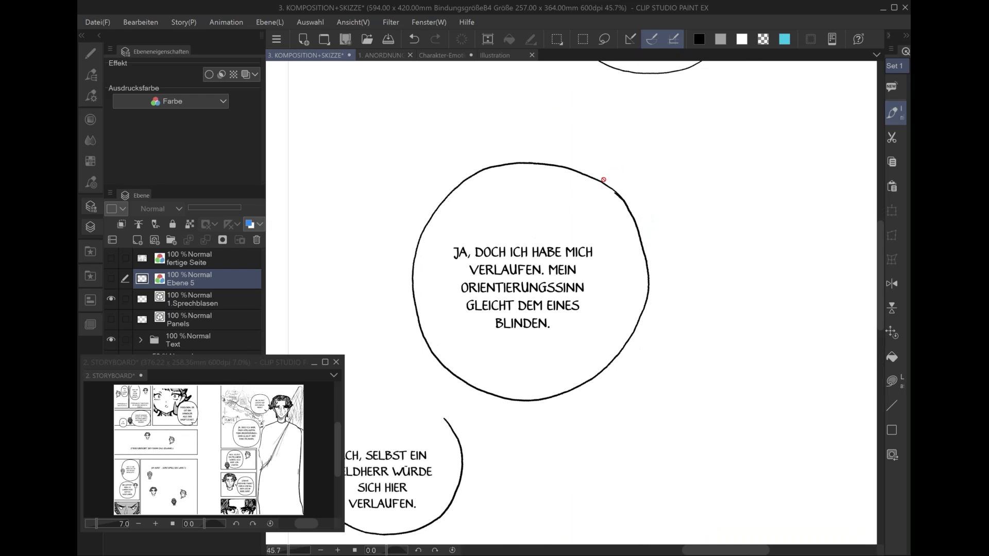
left_click(215, 294)
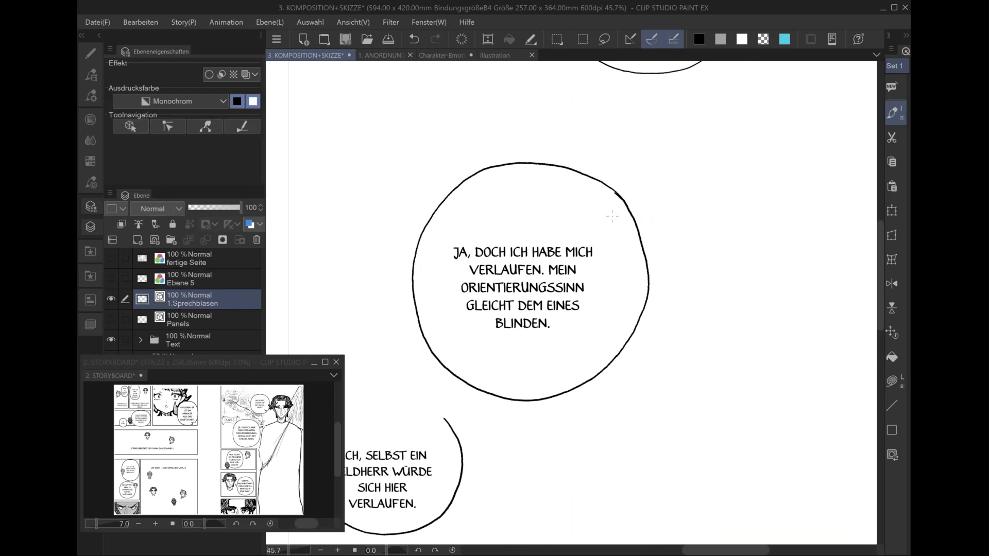
- Delete the middle bubble's outline and redraw it freehand around the text
left_click(614, 185)
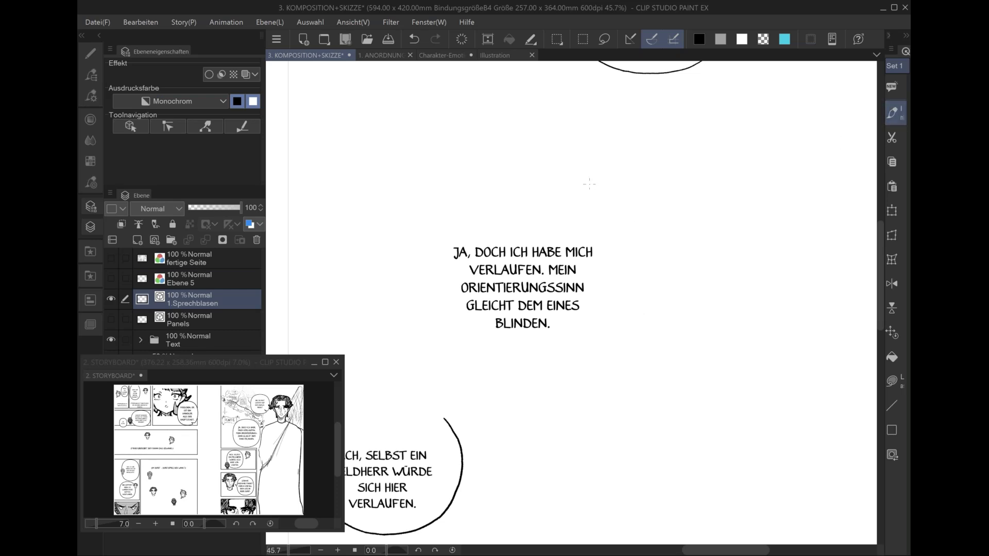
left_click_drag(618, 180, 585, 151)
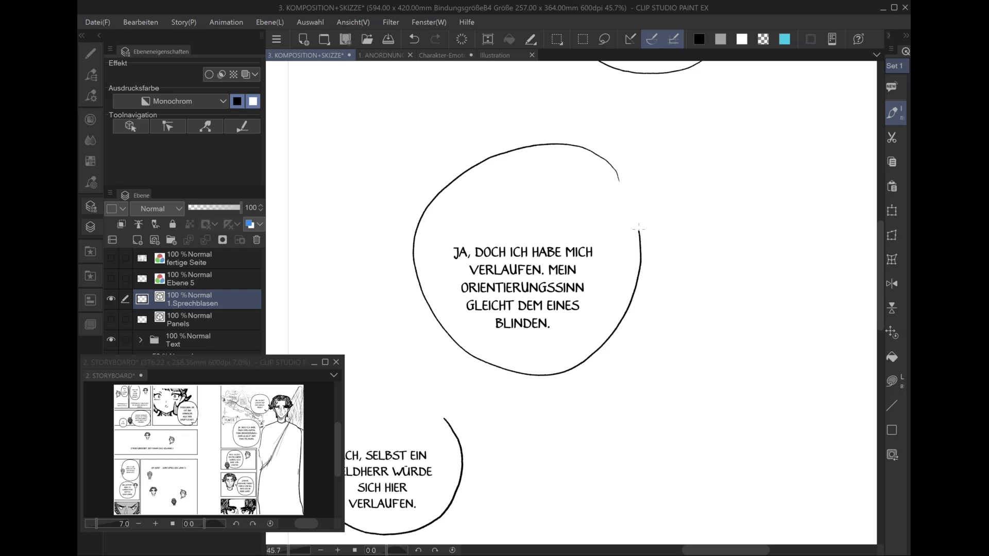
left_click_drag(452, 345, 529, 149)
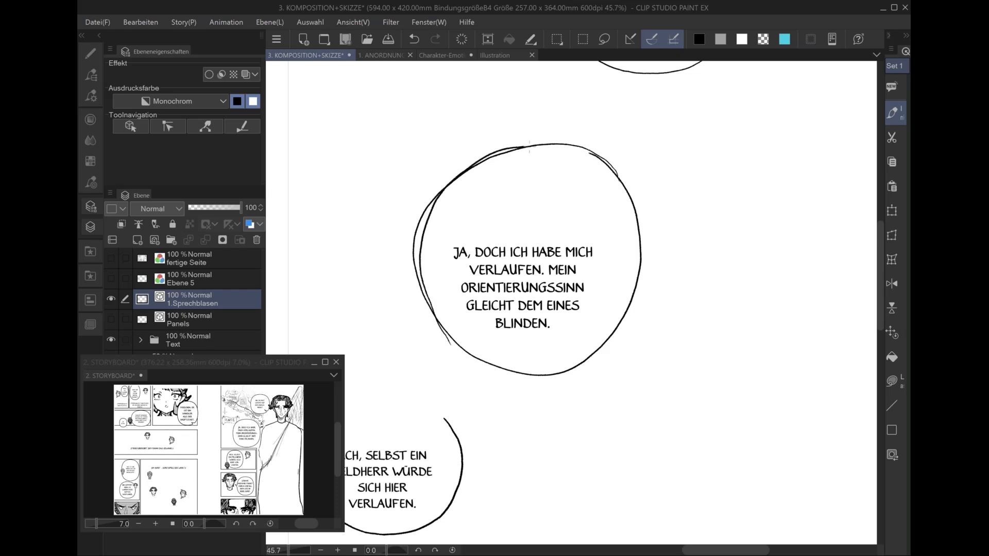
key("e")
left_click(415, 243)
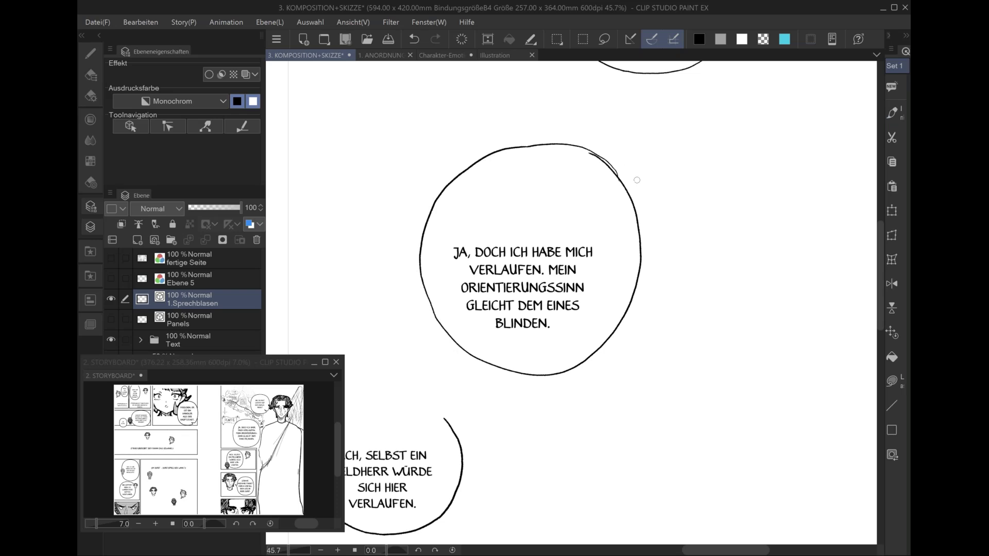
key("p")
left_click_drag(603, 154, 623, 184)
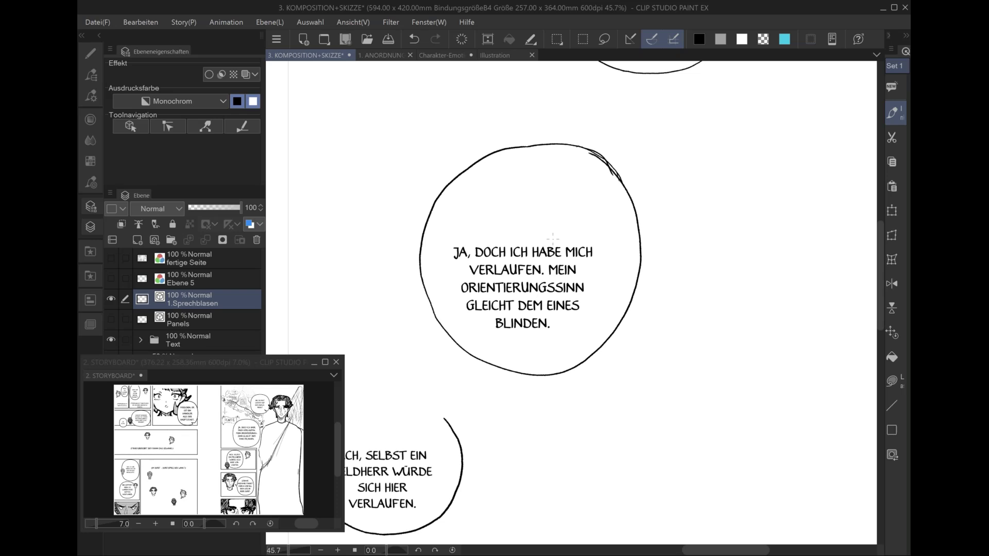
left_click_drag(632, 208, 638, 224)
left_click_drag(491, 156, 441, 207)
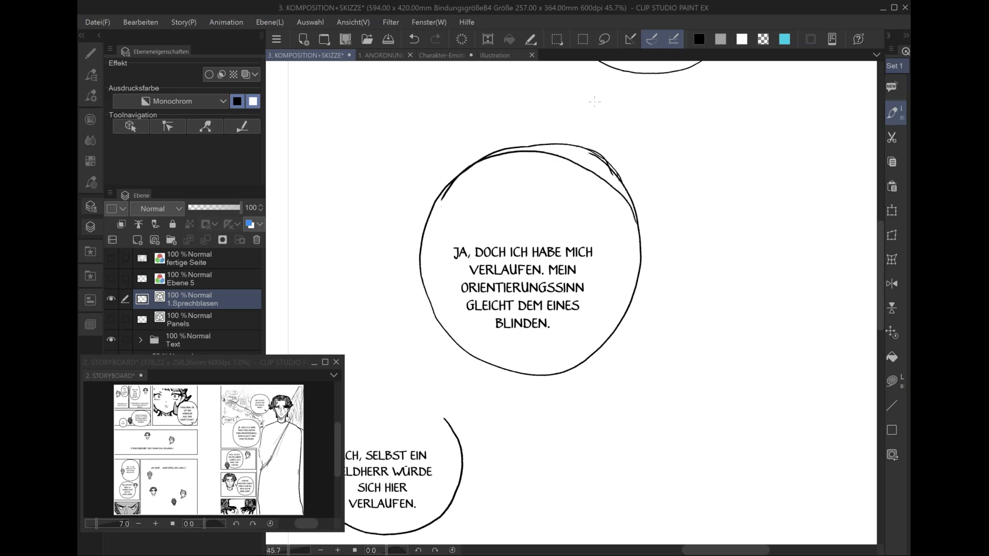
- Erase doubled strokes and the pointed tip, restoring one clean bubble outline
key("e")
left_click_drag(597, 144, 606, 164)
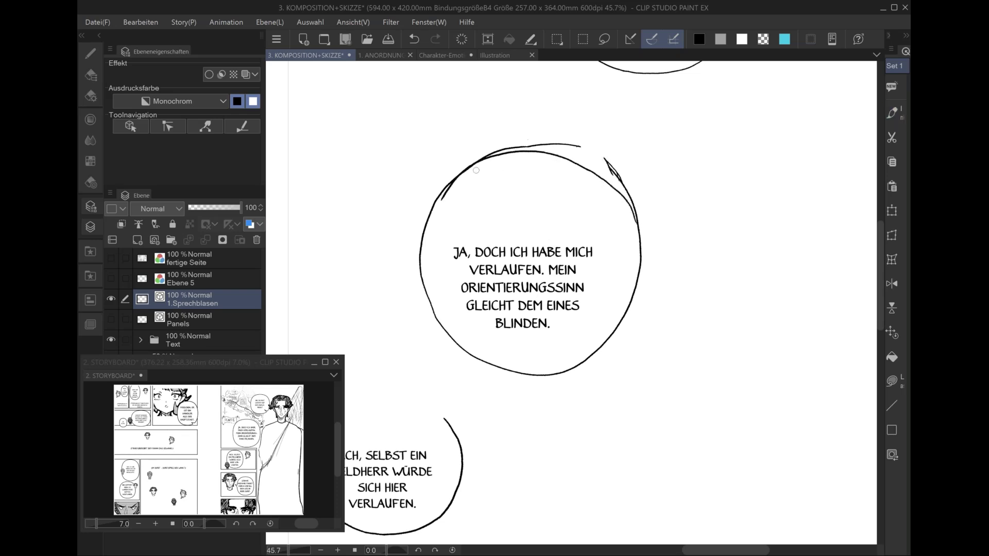
key("p")
key("e")
left_click_drag(445, 201, 453, 178)
mouse_move(528, 147)
left_mouse_down()
mouse_move(580, 149)
mouse_move(480, 154)
left_mouse_up()
left_click_drag(603, 154, 622, 178)
left_click(635, 202)
key("p")
key("ctrl+z")
left_click_drag(632, 215, 639, 229)
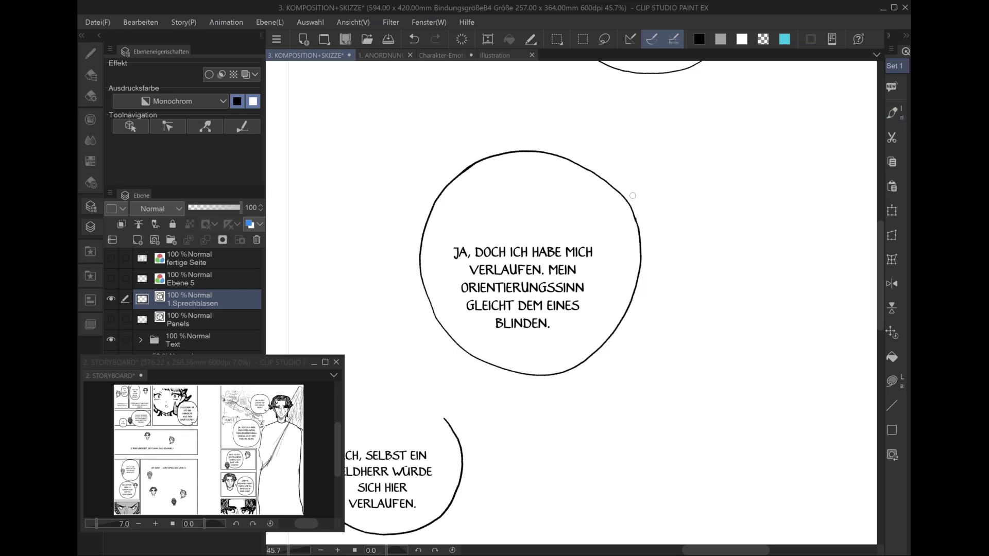
key("ctrl+0")
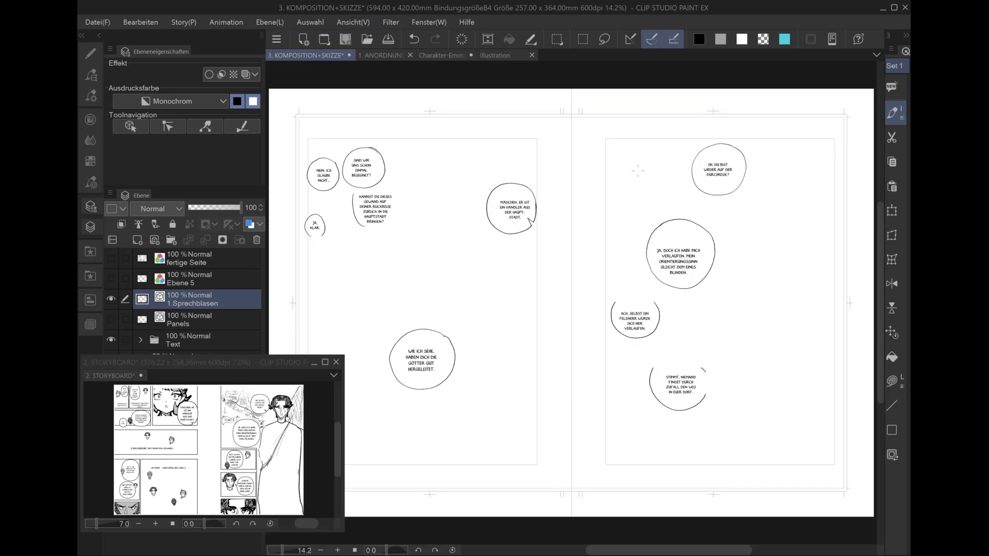
- Nudge the middle right-page text up and the left page's merchant text slightly left
left_click(91, 71)
key("o")
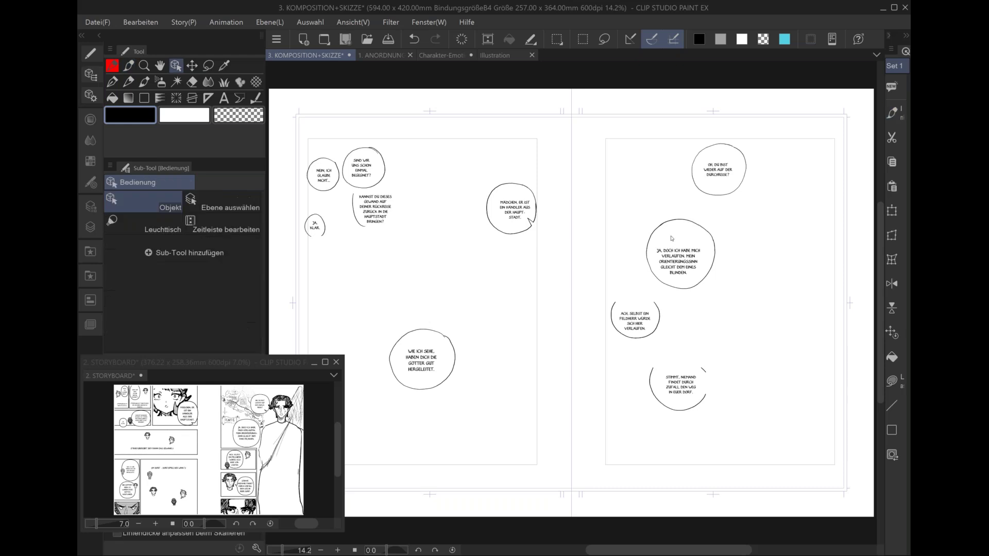
left_click_drag(680, 266, 680, 261)
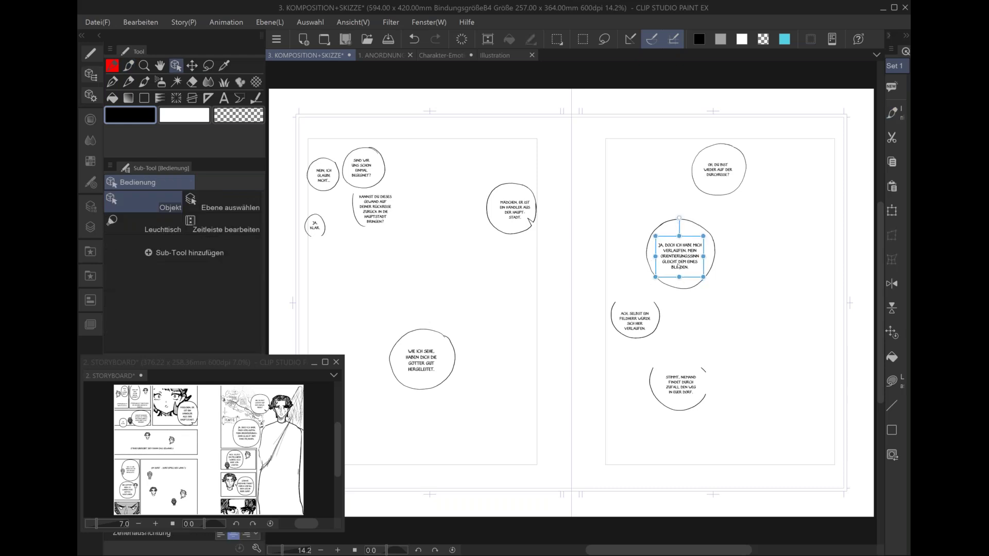
left_click(508, 212)
left_click_drag(517, 217, 515, 216)
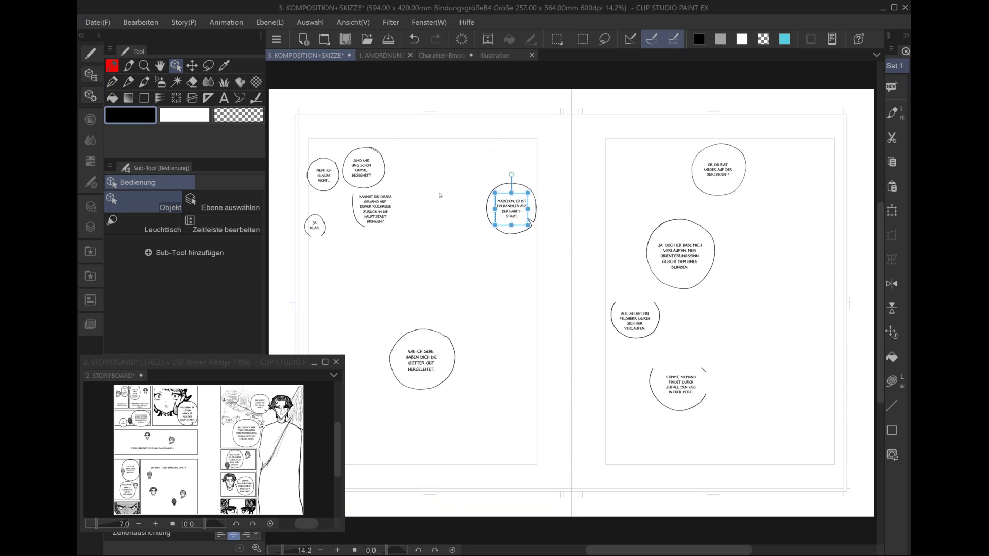
- Select the Text folder, reposition the storyboard window over the spread, and collapse the folder
left_click(89, 219)
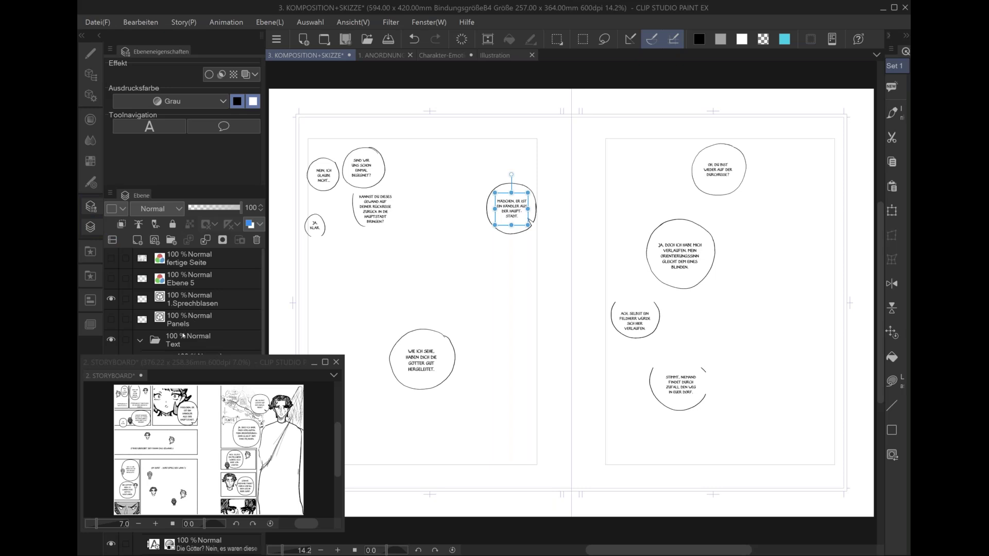
left_click(184, 336)
mouse_move(296, 363)
left_mouse_down()
mouse_move(474, 309)
mouse_move(340, 351)
left_mouse_up()
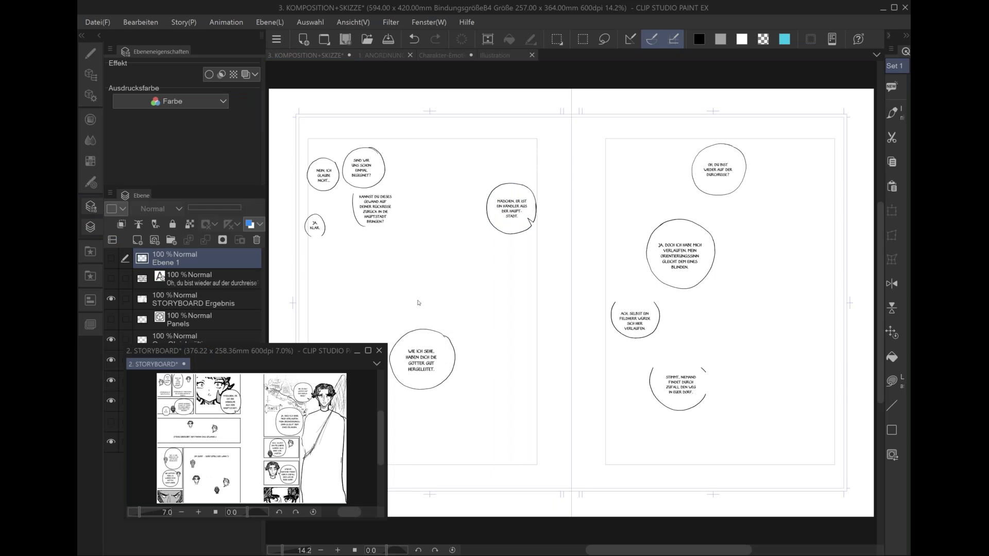
left_click(419, 303)
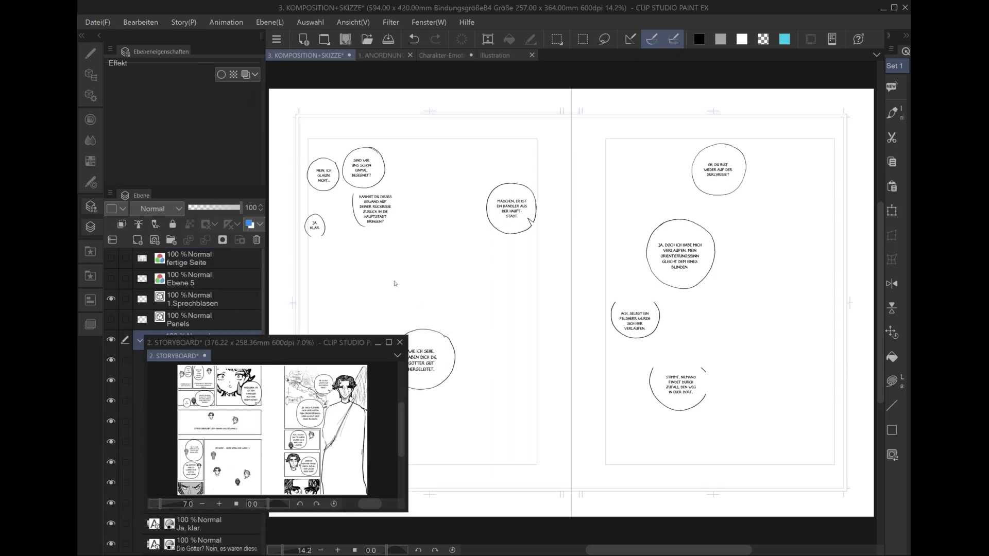
left_click_drag(335, 343, 513, 122)
left_click(381, 483)
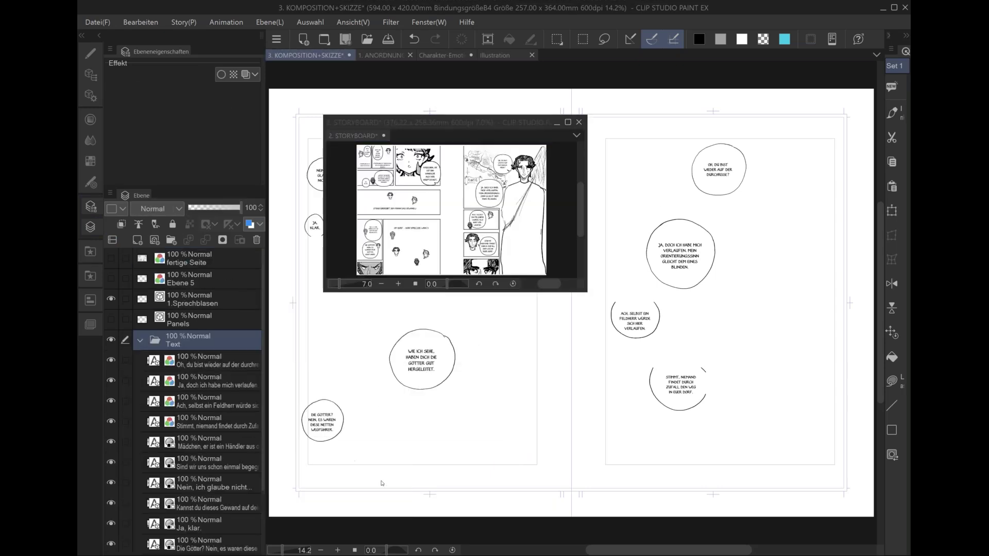
left_click(139, 341)
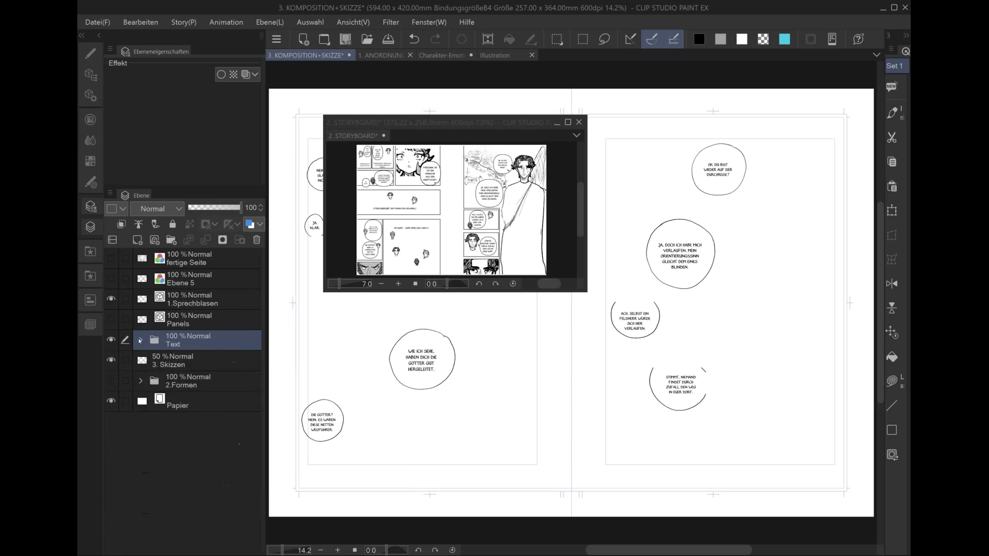
- Show the 2.Formen coloured figure shapes and move the storyboard window up-left
left_click(111, 381)
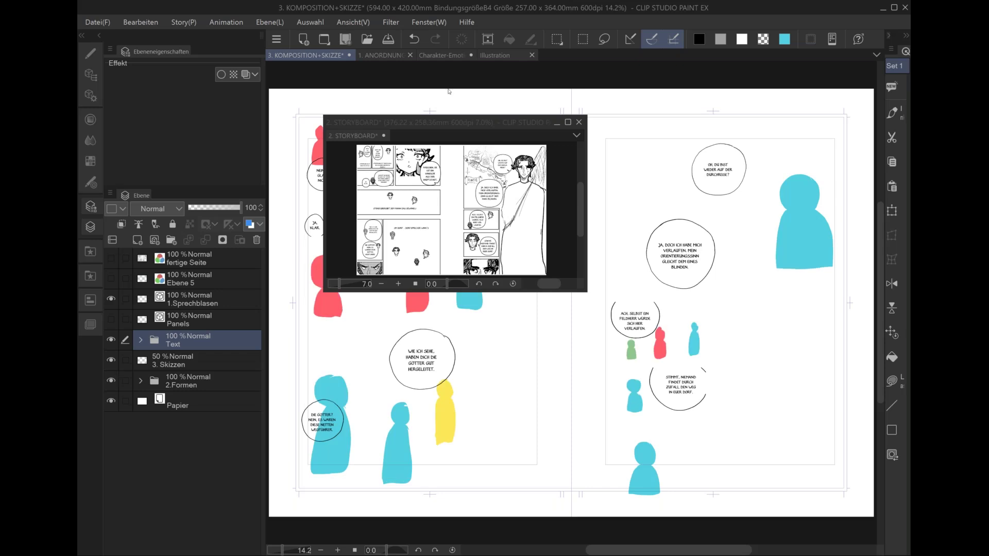
left_click_drag(463, 118, 258, 98)
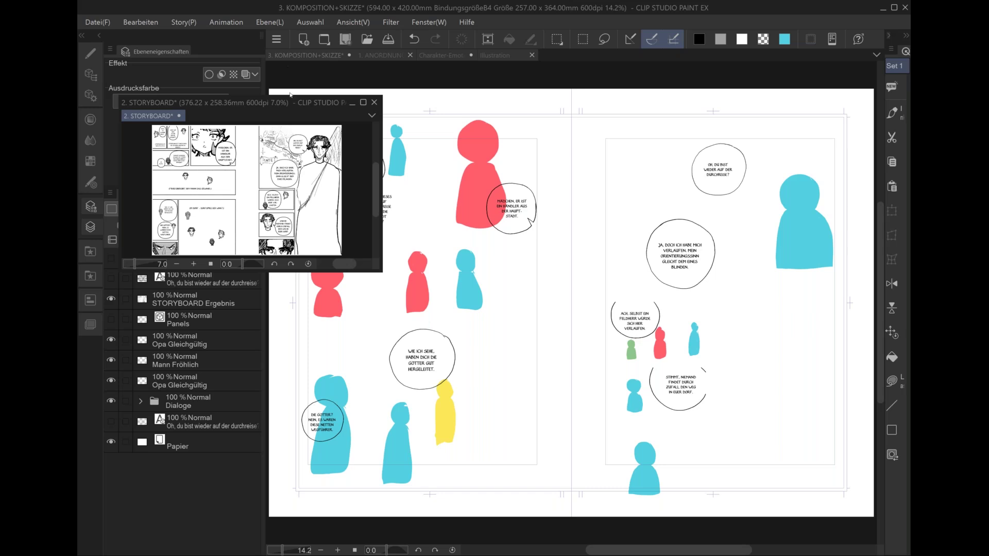
left_click_drag(308, 97, 318, 75)
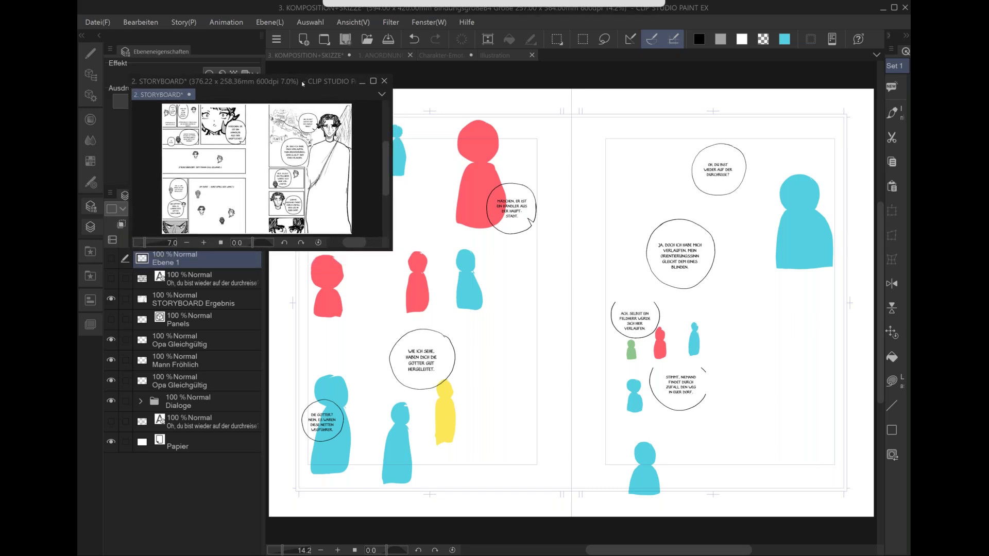
left_click_drag(661, 552, 680, 554)
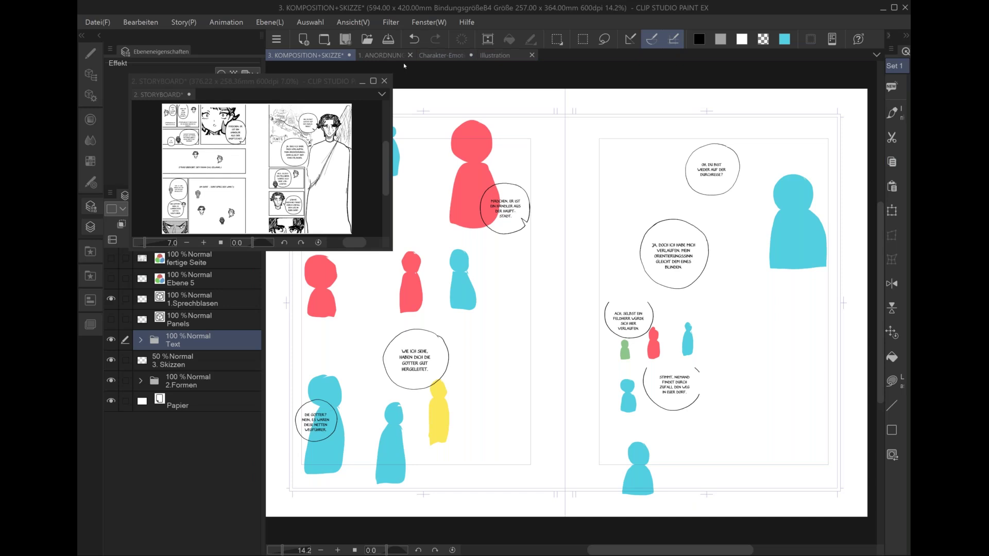
- Glance at 1. ANORDNUNG, return to KOMPOSITION+SKIZZE, and shift the storyboard window right
left_click(376, 56)
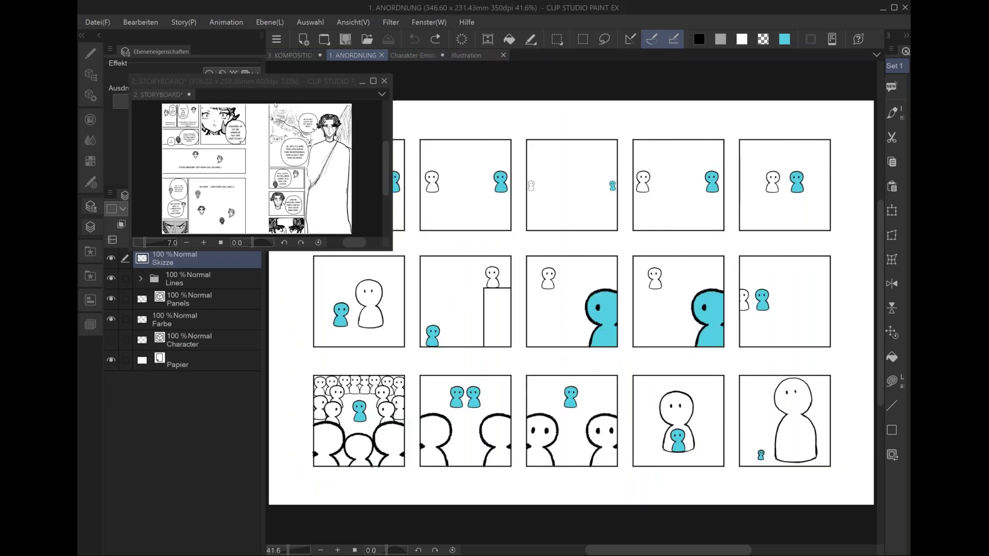
left_click(293, 55)
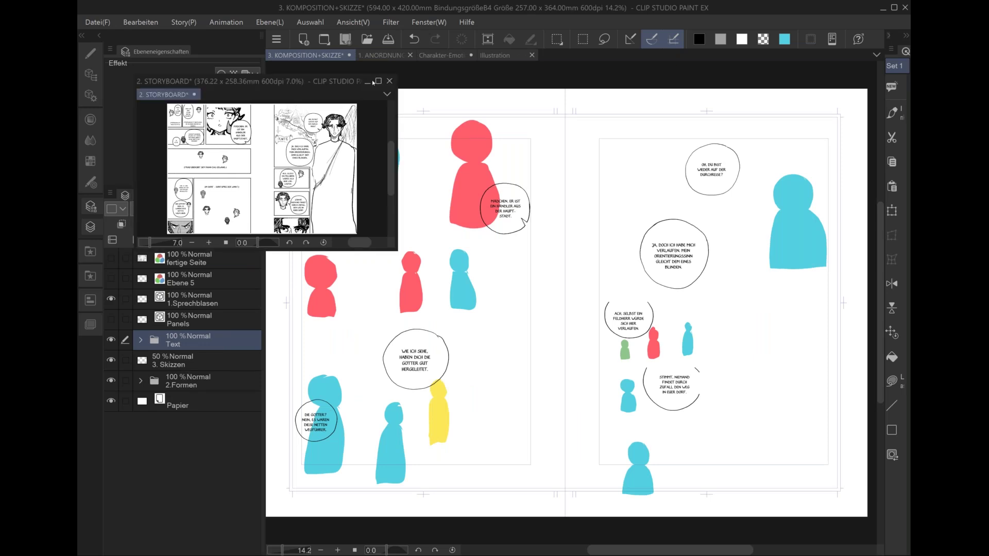
left_click_drag(342, 80, 485, 76)
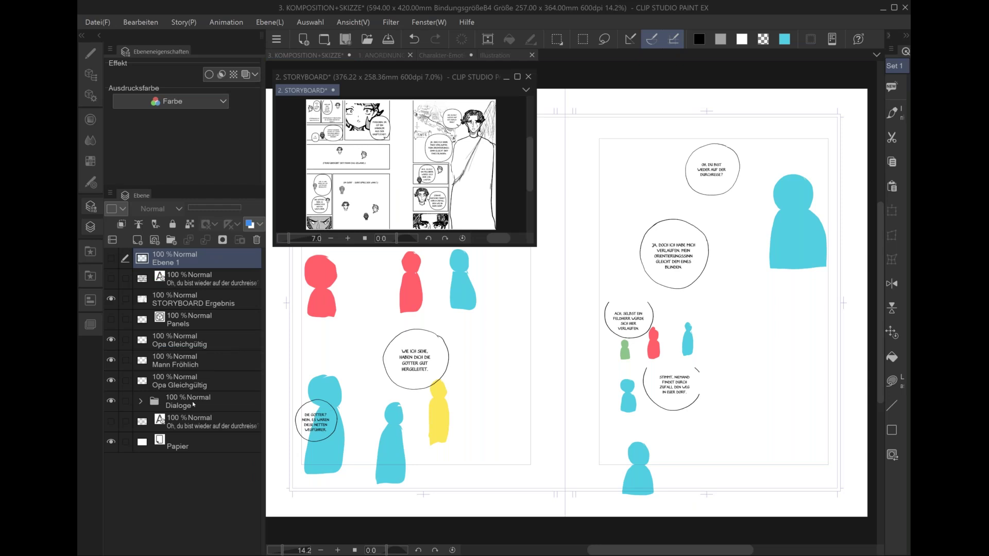
- Expand the 2.Formen folder, select Ebene 4 and check its expression colour
left_click(171, 336)
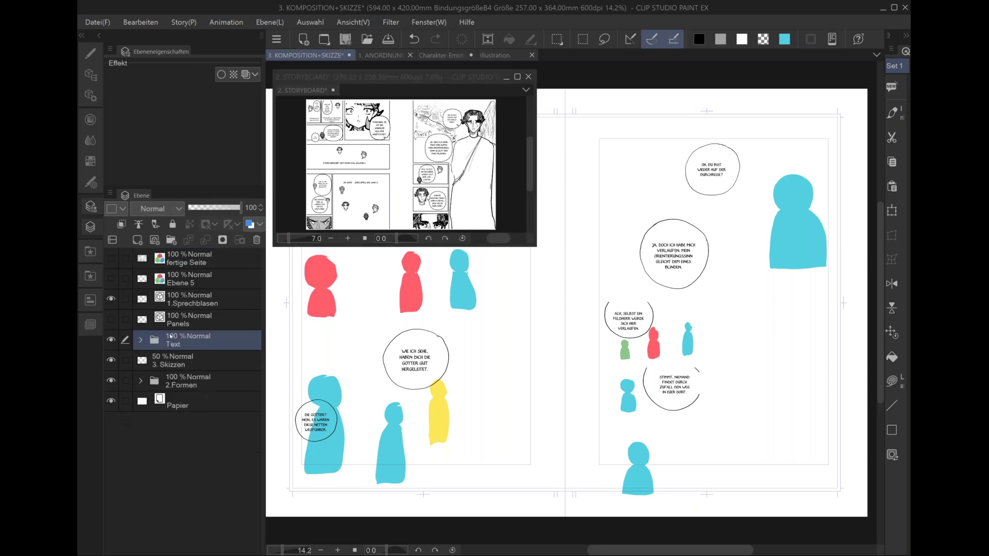
left_click(192, 381)
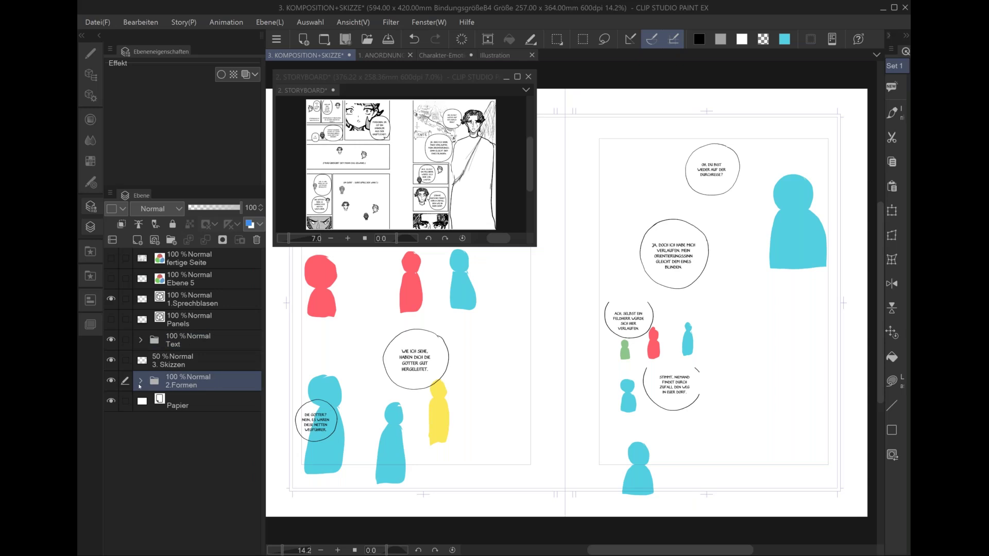
left_click(140, 382)
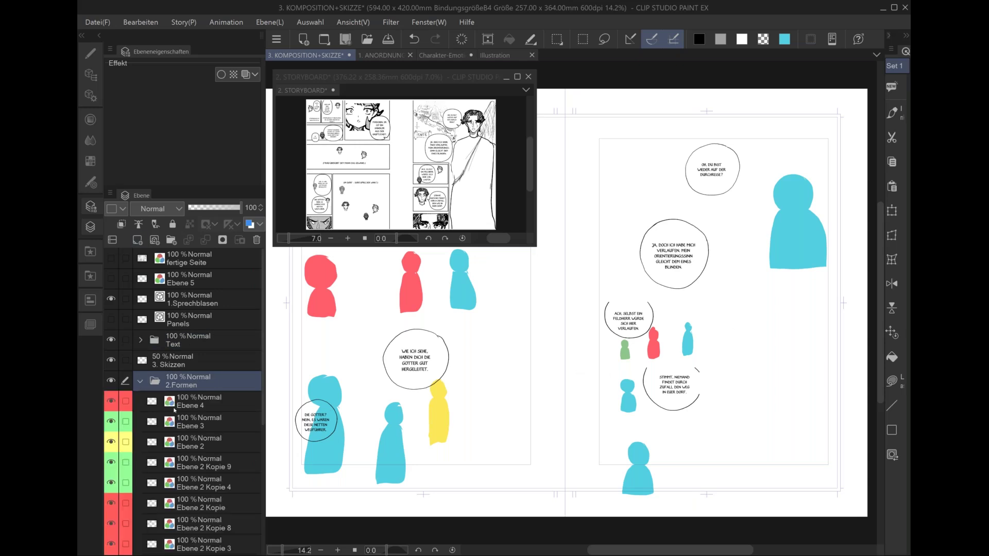
left_click(197, 405)
left_click(169, 103)
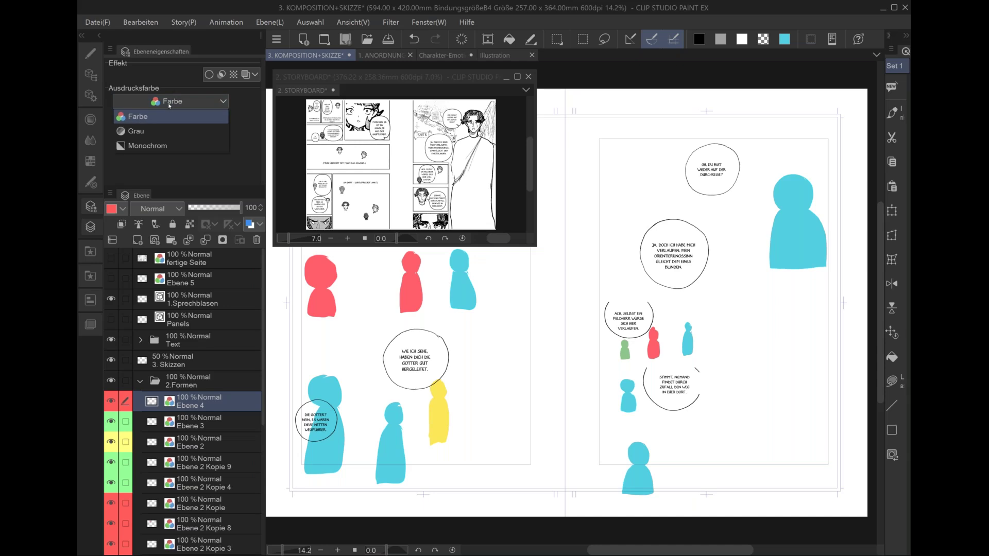
left_click(169, 116)
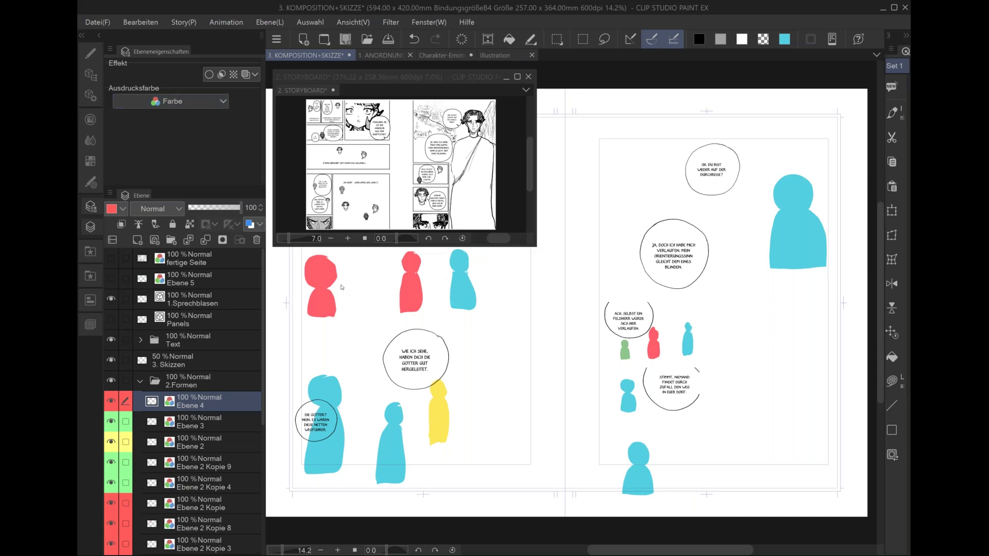
left_click(170, 102)
- Undo an extra Ebene 6 layer and switch to the Object tool
left_click(137, 240)
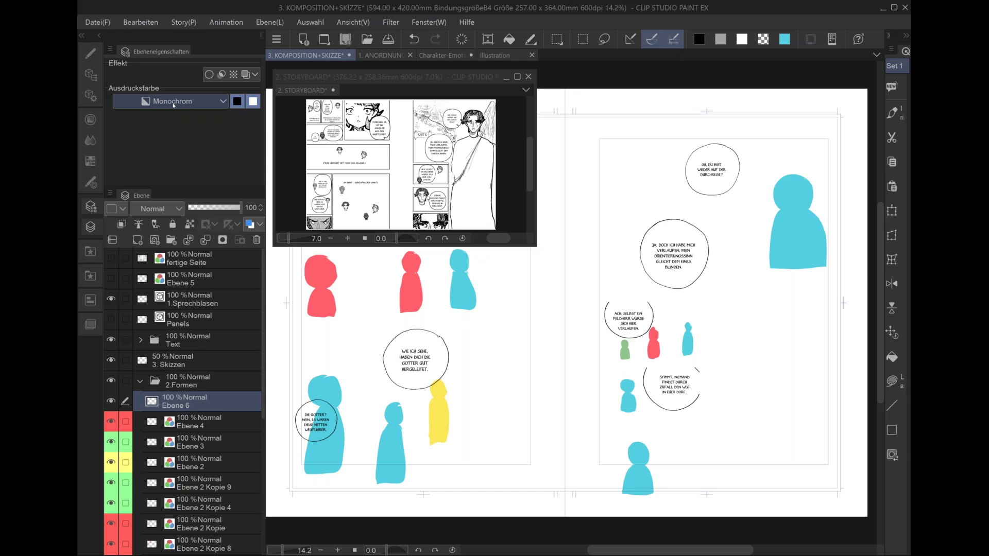
left_click(415, 40)
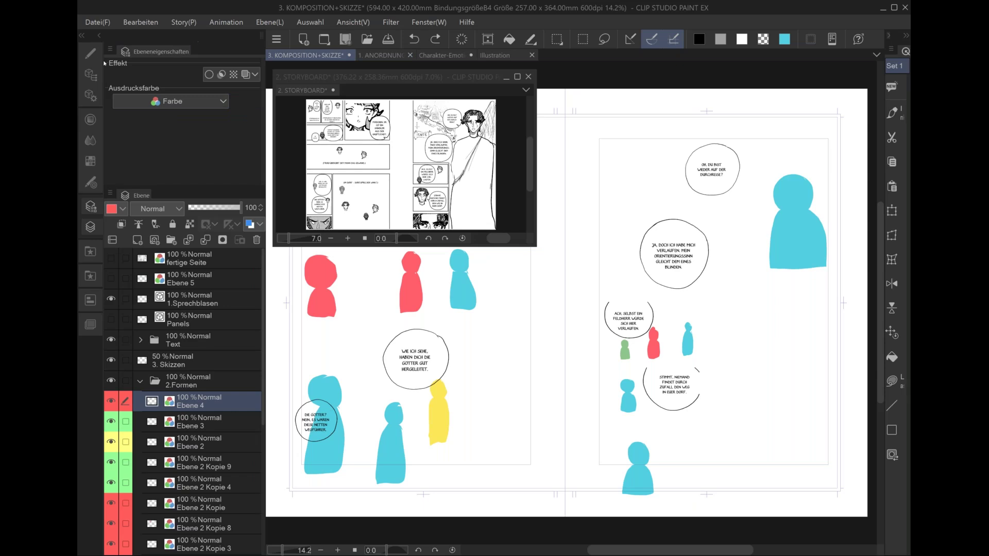
left_click(90, 53)
left_click(176, 65)
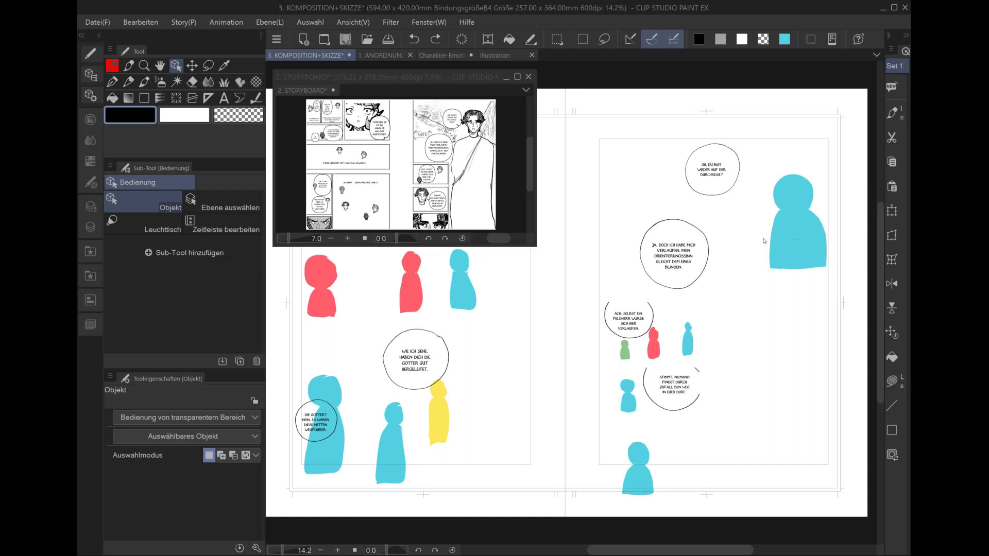
- Scale the right page's cyan figure to 247% and reposition it in the upper area
left_click(795, 229)
left_click_drag(791, 243, 788, 216)
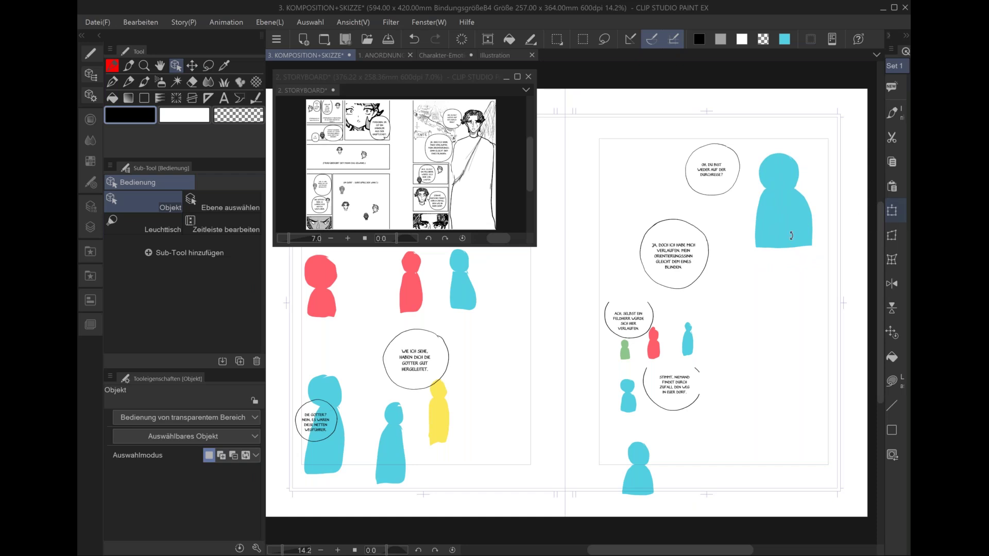
mouse_move(784, 247)
left_mouse_down()
mouse_move(786, 430)
mouse_move(785, 387)
left_mouse_up()
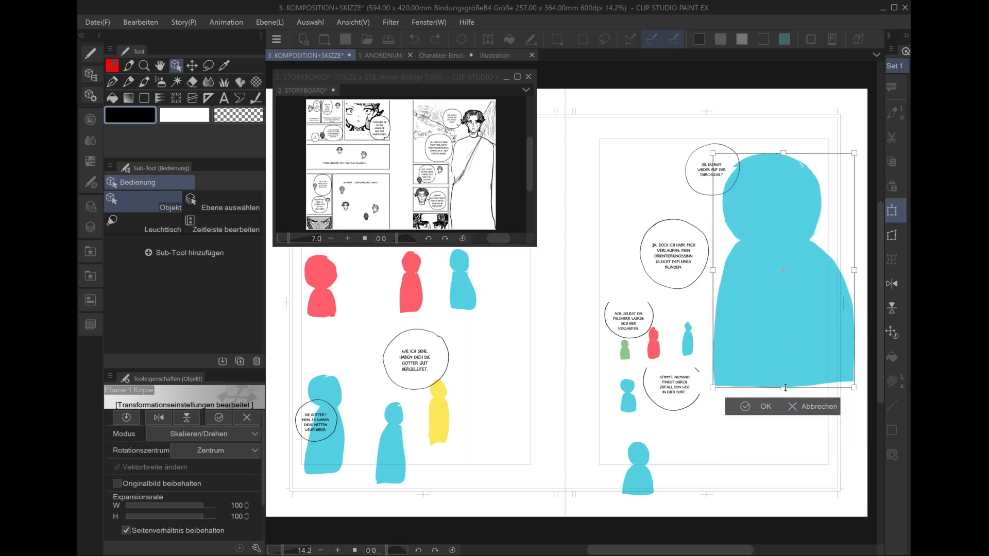
left_click_drag(786, 337, 790, 307)
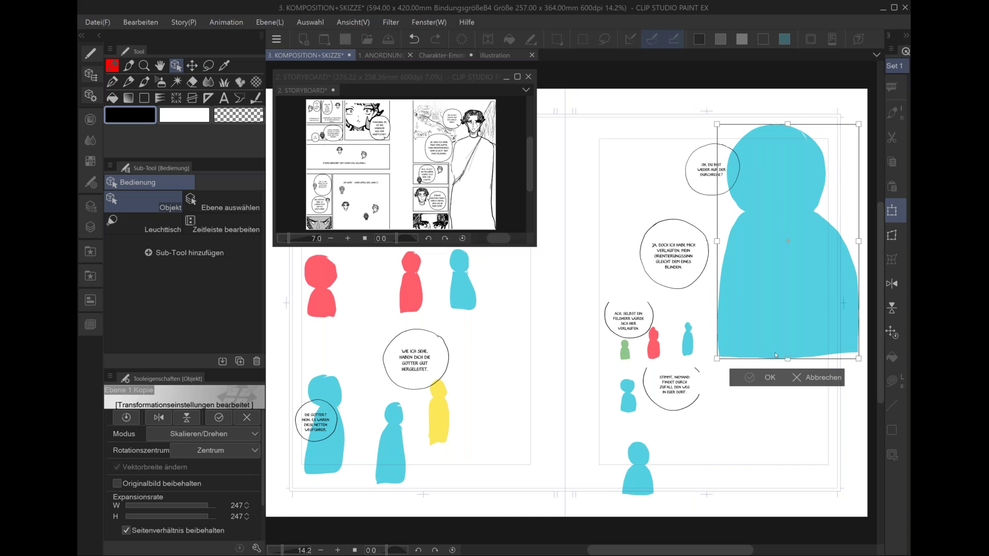
key("Return")
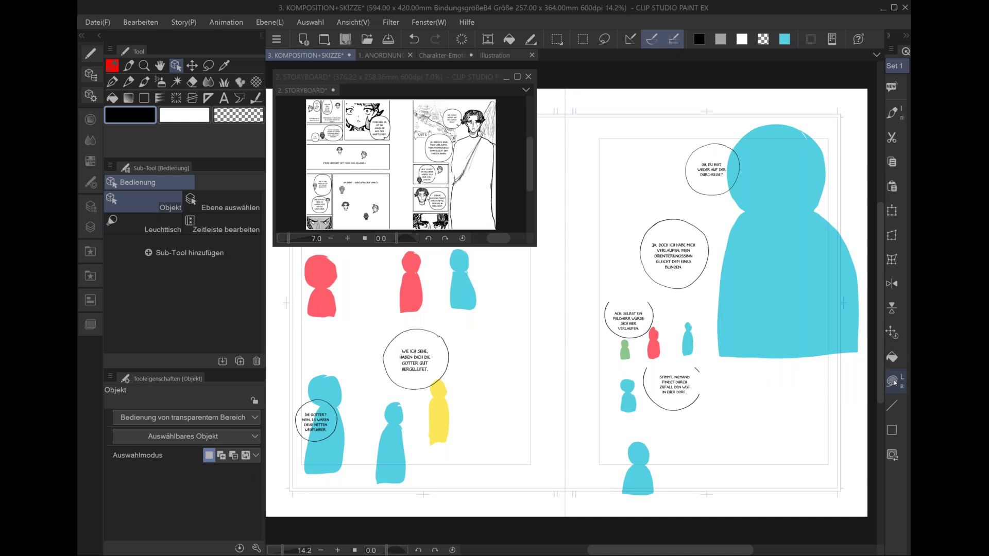
left_click(895, 383)
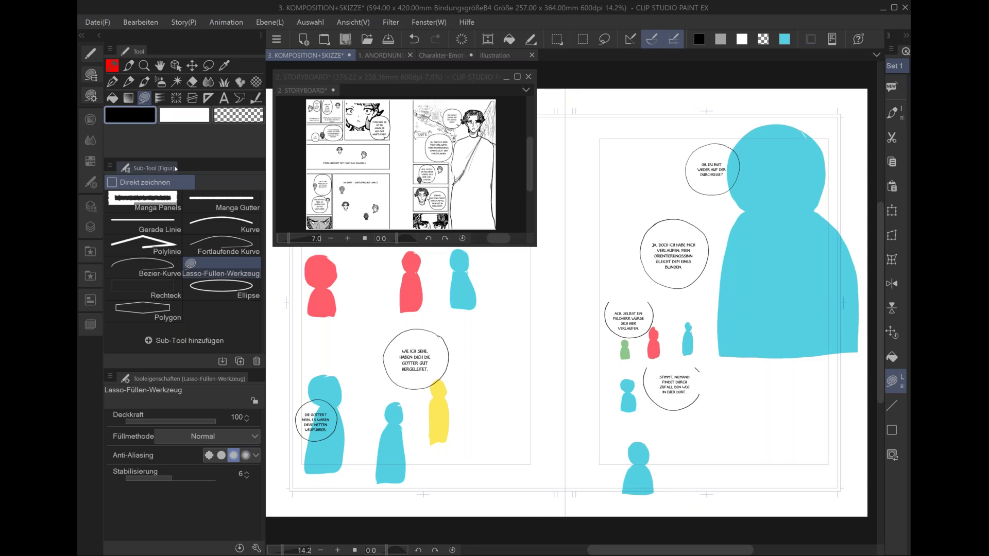
- Sample the large figure's cyan and lasso-fill its body down to the right page's bottom edge
left_click(161, 197)
left_click(159, 220)
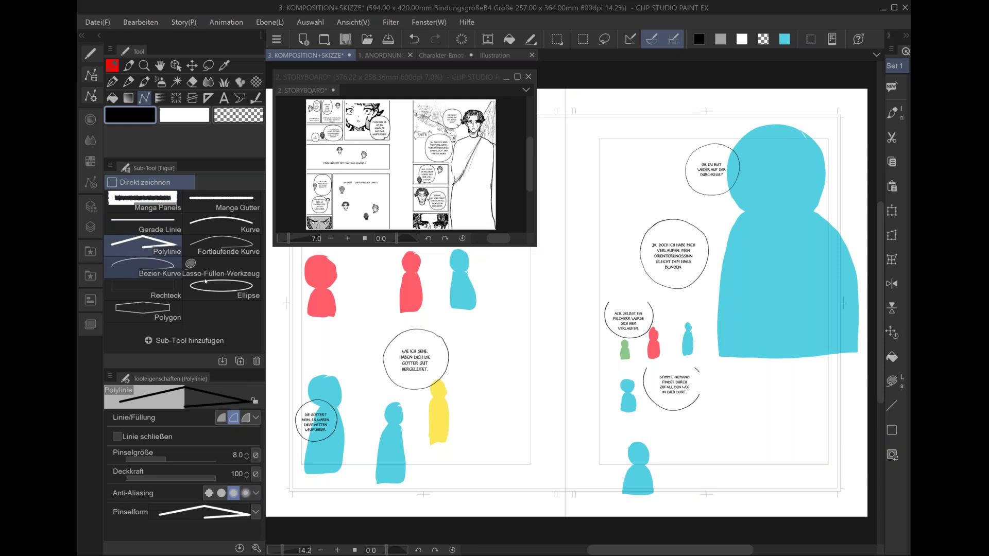
left_click(222, 289)
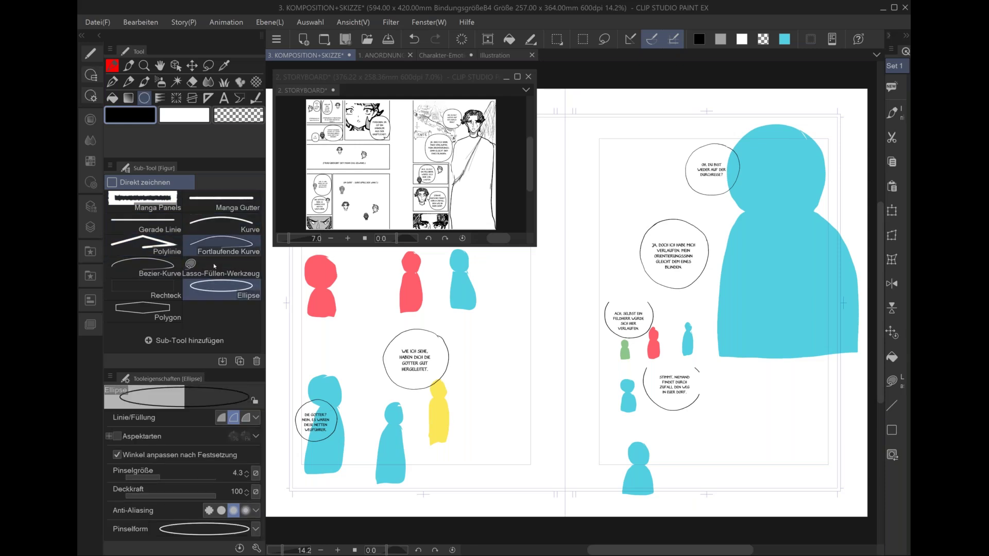
left_click(220, 263)
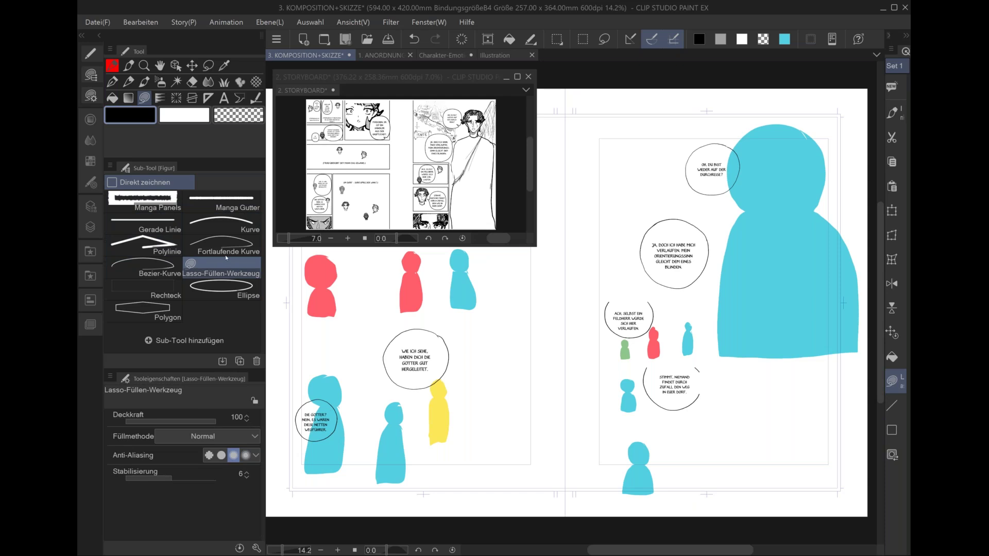
left_click(776, 187, "alt")
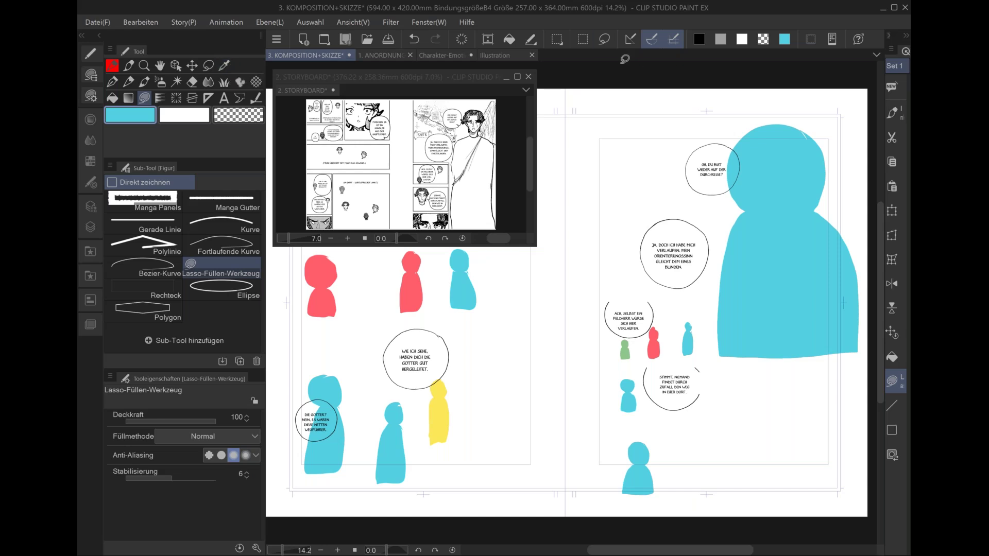
mouse_move(723, 308)
left_mouse_down()
mouse_move(722, 488)
mouse_move(853, 272)
left_mouse_up()
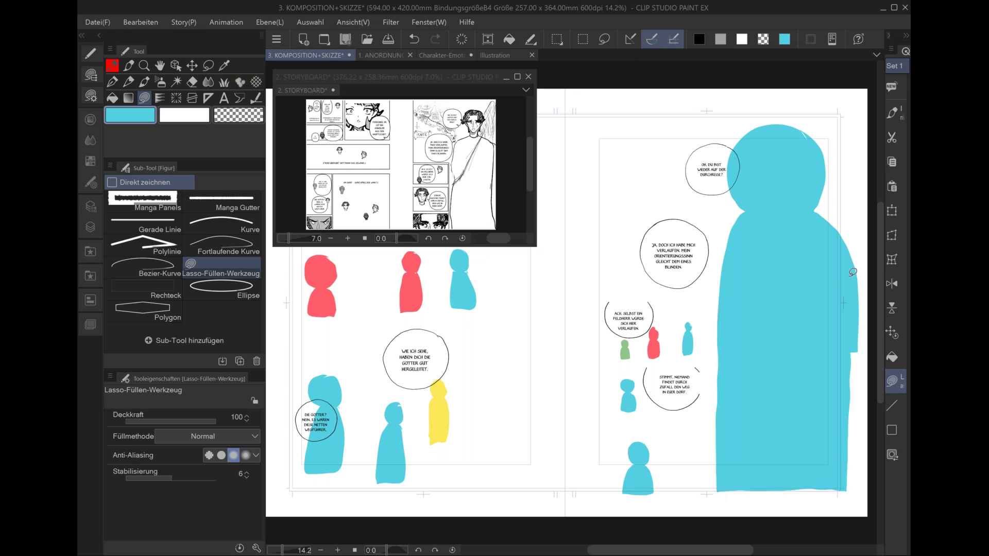
scroll(853, 272, "up", 2)
scroll(853, 272, "down", 2)
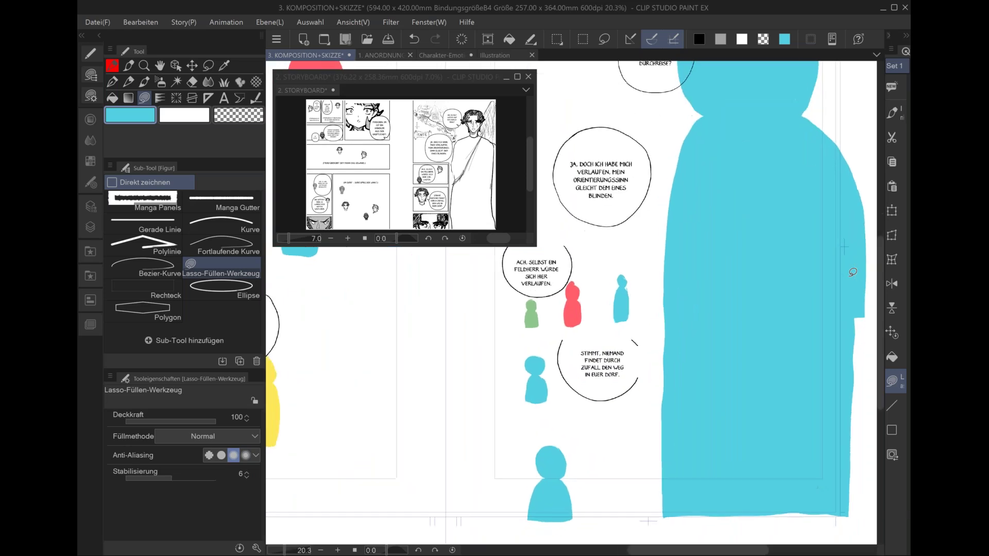
scroll(854, 272, "up", 1)
scroll(854, 272, "down", 1)
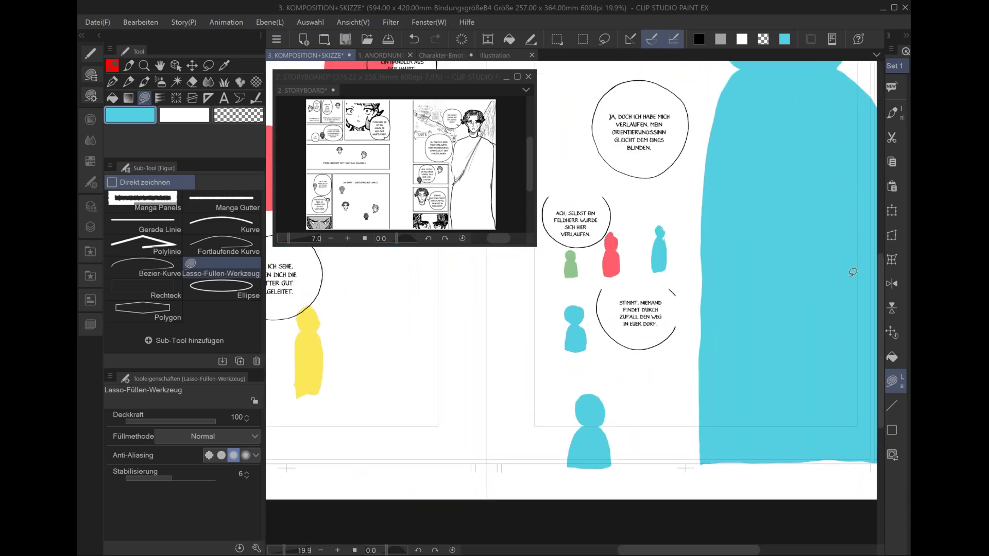
- Zoom in and shift the small cyan figure slightly with the Object tool
left_click(175, 65)
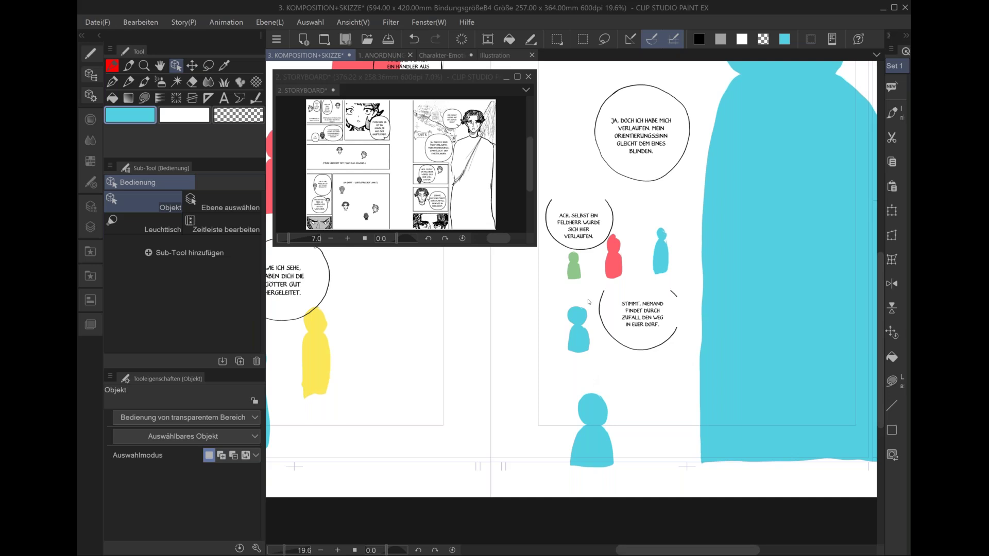
scroll(589, 302, "up", 1)
scroll(588, 302, "up", 1)
scroll(588, 301, "up", 1)
scroll(589, 302, "up", 1)
mouse_move(589, 301)
left_mouse_down()
mouse_move(566, 327)
mouse_move(587, 321)
left_mouse_up()
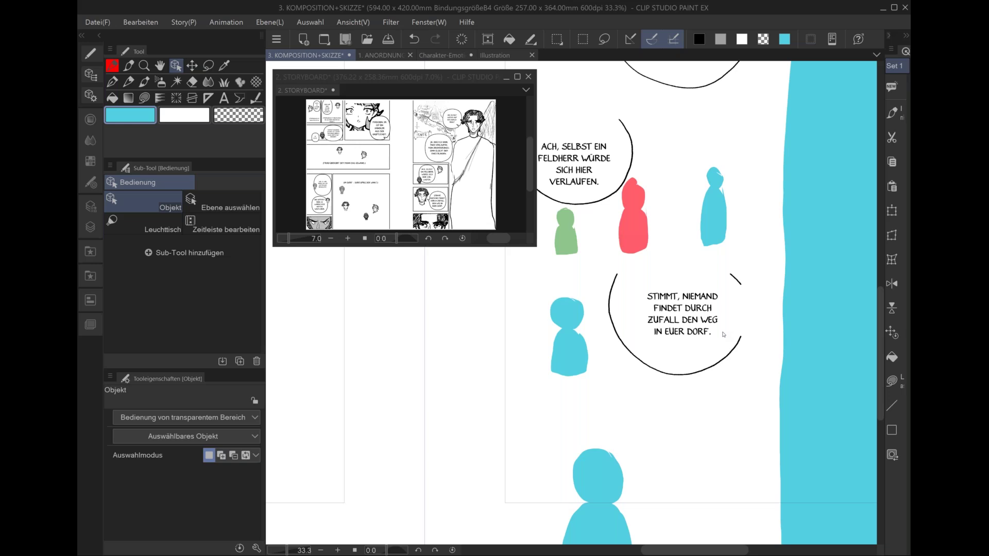
- Lasso-fill a raised arm onto the small cyan figure
scroll(723, 334, "up", 2)
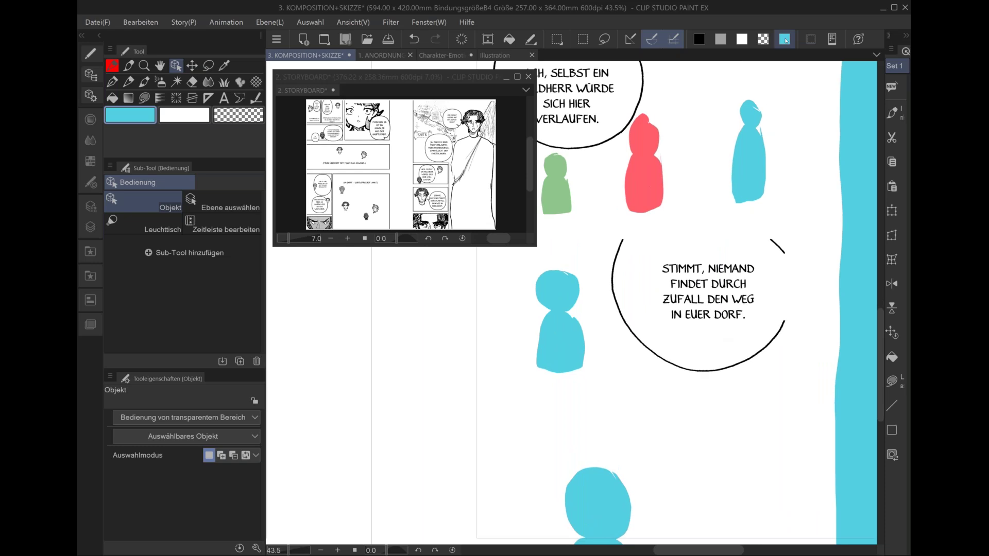
left_click(892, 381)
mouse_move(538, 334)
left_mouse_down()
mouse_move(524, 285)
mouse_move(541, 344)
mouse_move(572, 273)
mouse_move(533, 312)
mouse_move(559, 342)
left_mouse_up()
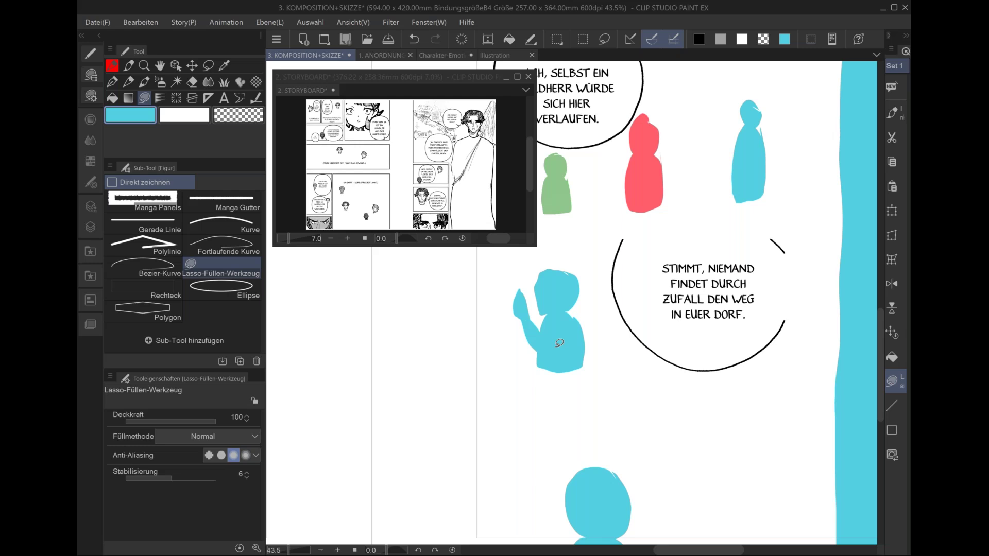
left_click_drag(560, 343, 590, 330)
- Scale the small cyan figure up to about 137% with Scale/Rotate
scroll(710, 346, "down", 1)
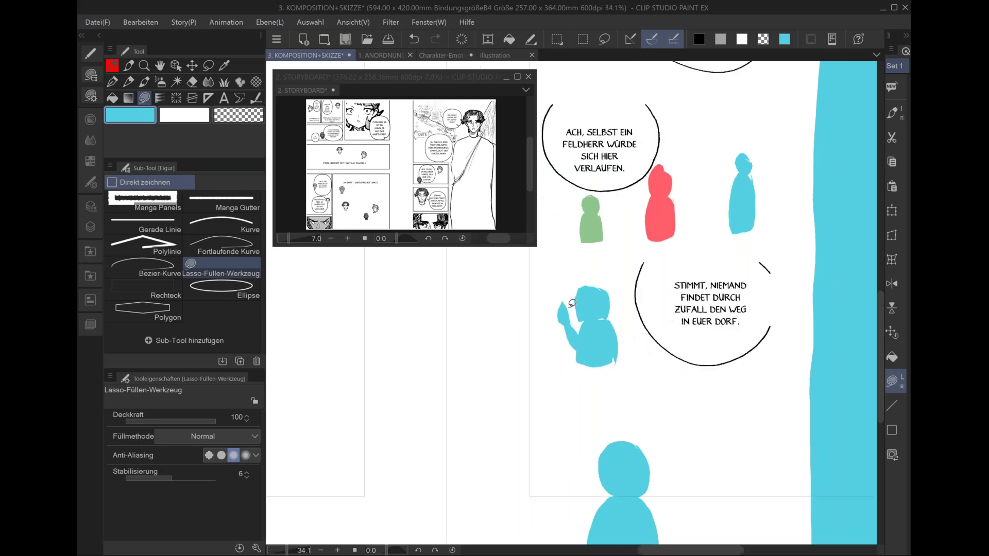
scroll(710, 346, "down", 1)
scroll(710, 346, "down", 1)
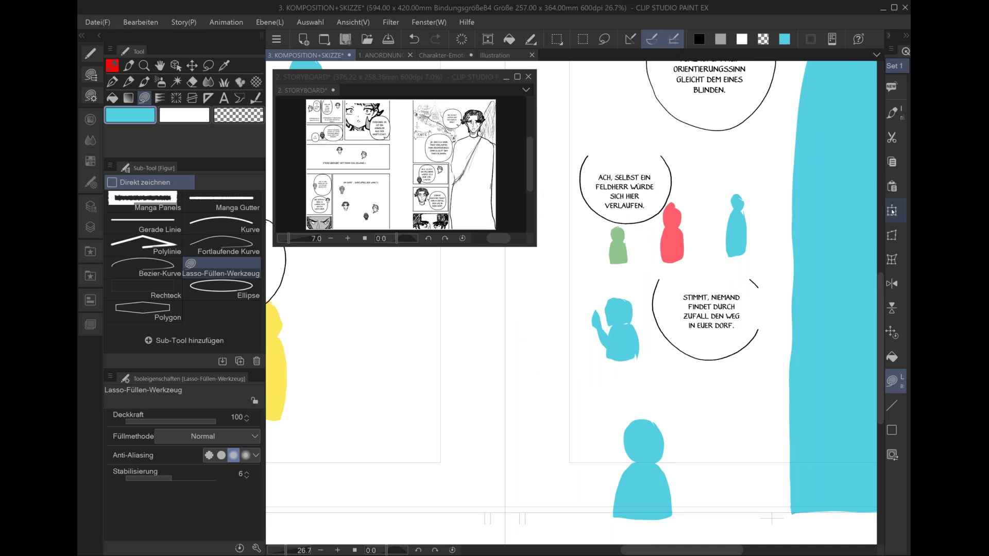
left_click(892, 211)
left_click_drag(616, 297, 616, 287)
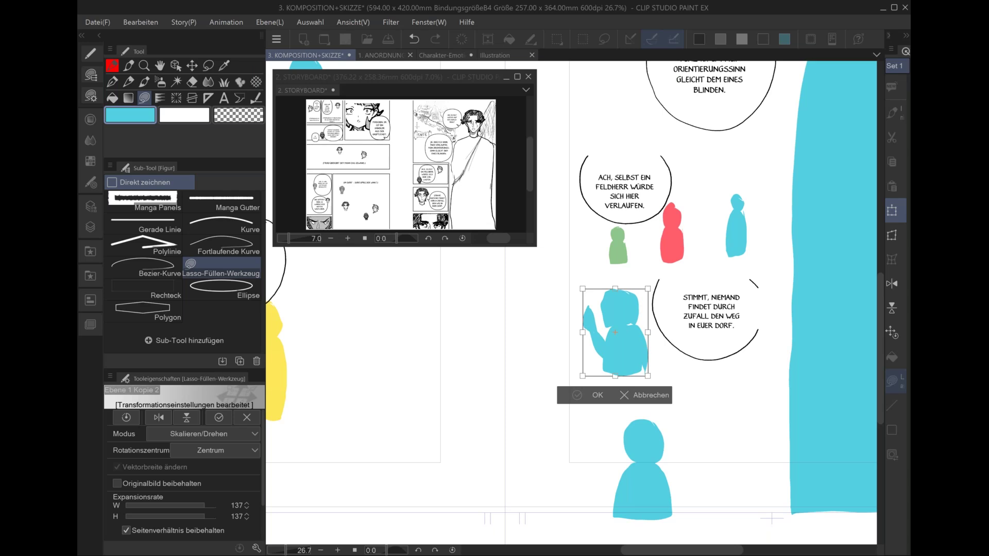
- Apply the small figure's 137% enlargement and move the storyboard window aside to the left
key("Return")
scroll(646, 464, "down", 1)
scroll(645, 464, "down", 1)
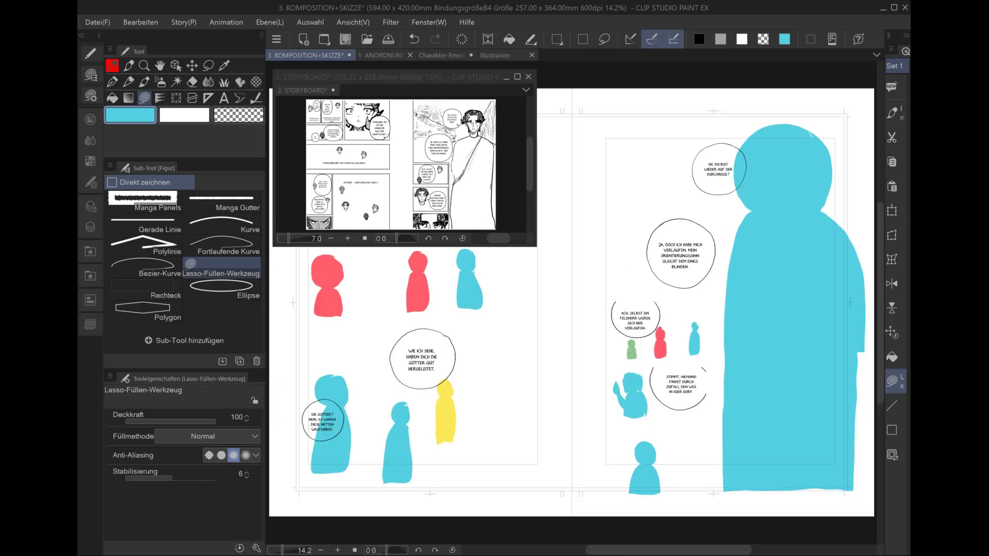
left_click_drag(436, 81, 268, 198)
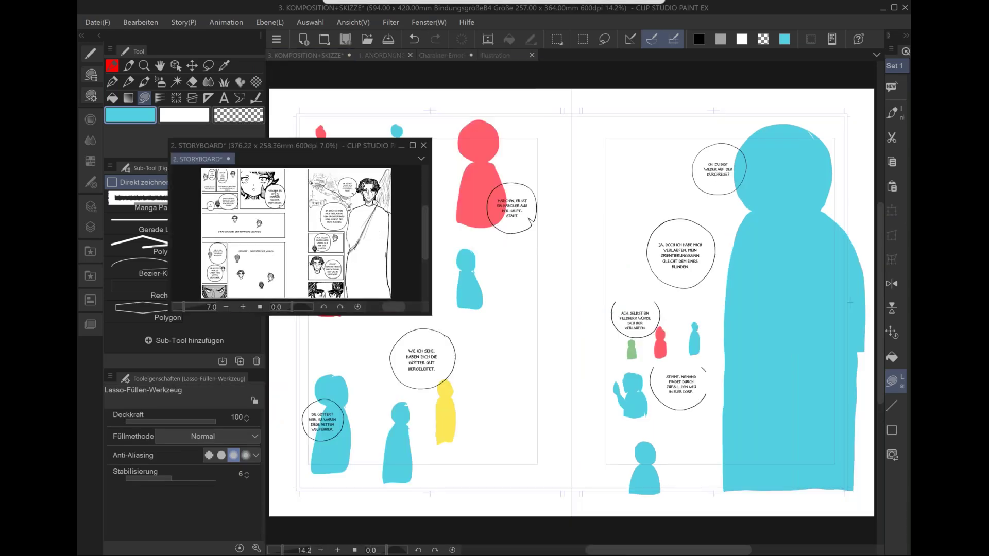
left_click_drag(365, 231, 302, 232)
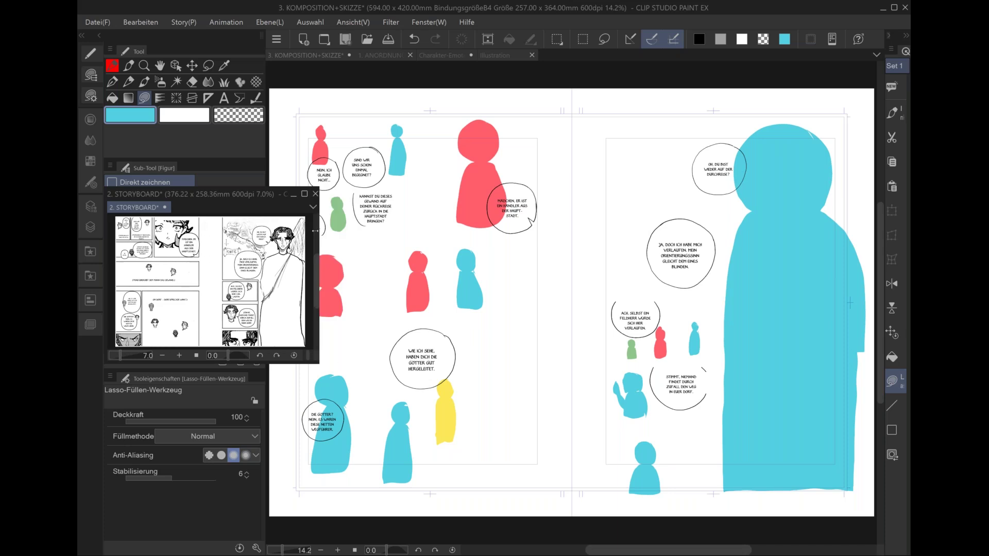
mouse_move(226, 202)
left_mouse_down()
mouse_move(215, 200)
mouse_move(201, 304)
left_mouse_up()
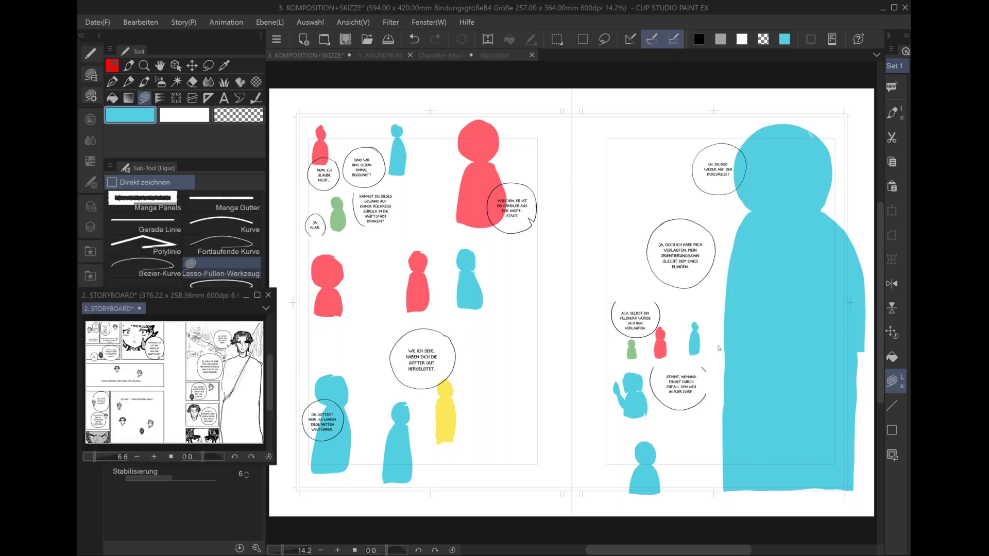
left_click(718, 367)
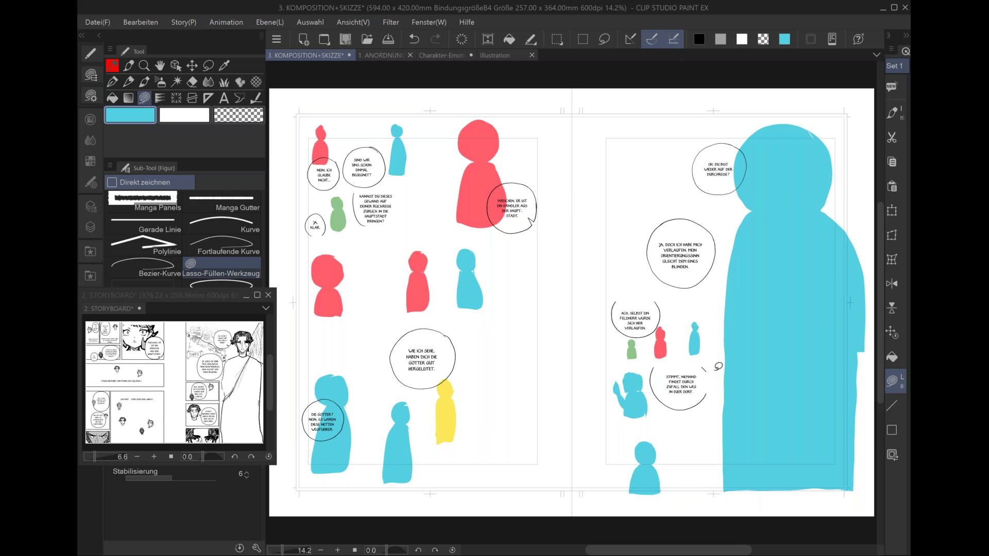
- Zoom the canvas from 14.2% to 42.8% over the lower right page
scroll(718, 367, "up", 1)
scroll(718, 366, "up", 1)
scroll(718, 366, "up", 1)
scroll(477, 313, "up", 1)
scroll(477, 313, "up", 1)
scroll(477, 313, "up", 1)
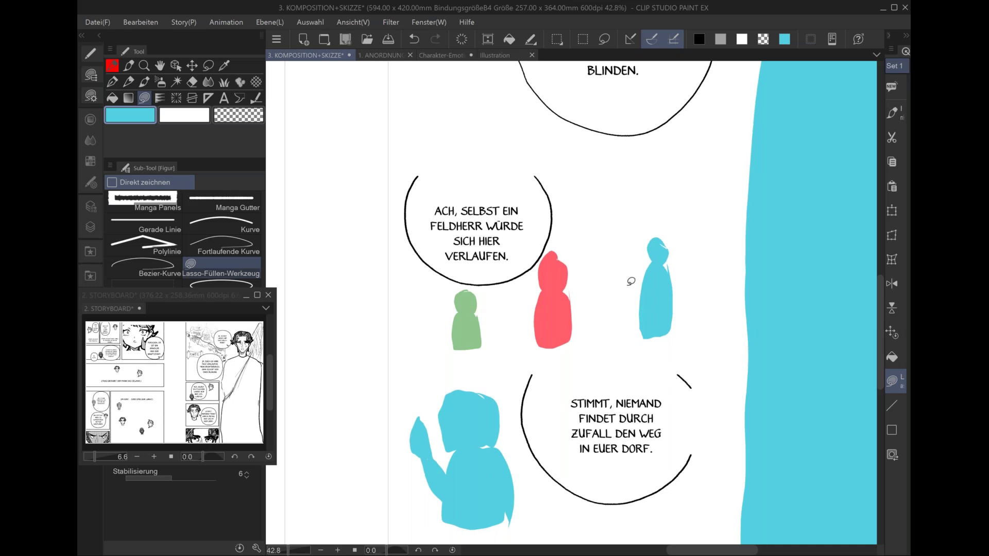
- Move the green figure next to the blue one and the red figure under the Feldherr bubble
left_click(175, 65)
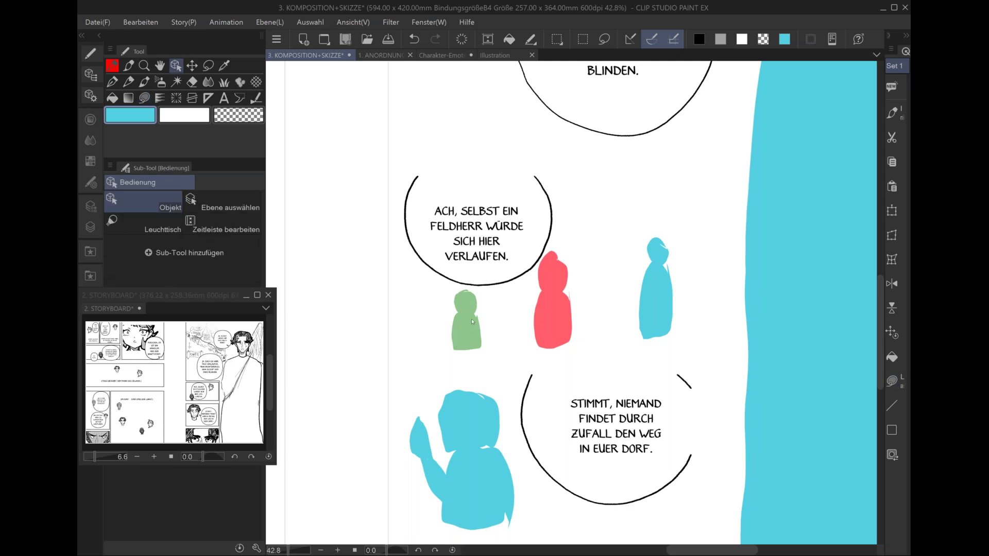
left_click_drag(479, 323, 597, 311)
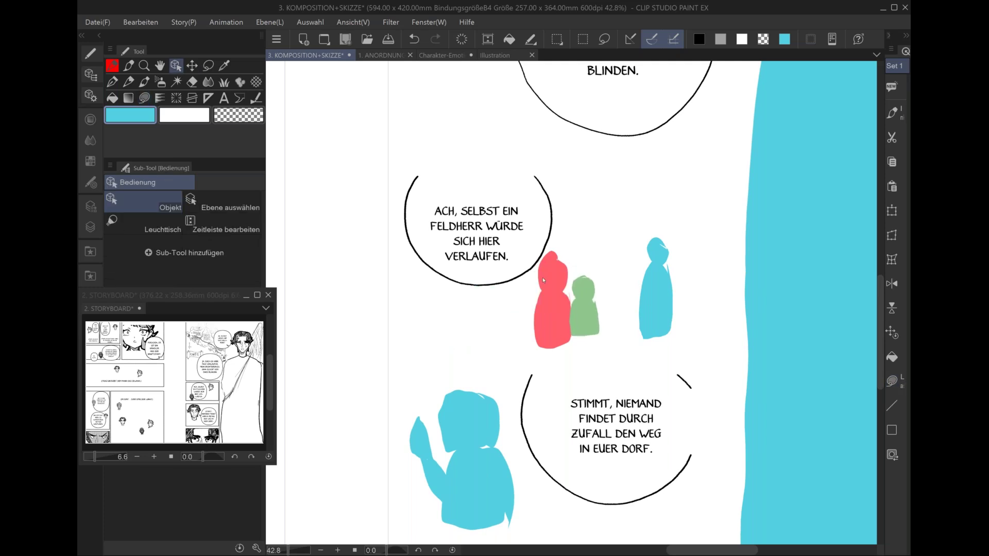
left_click_drag(550, 288, 598, 265)
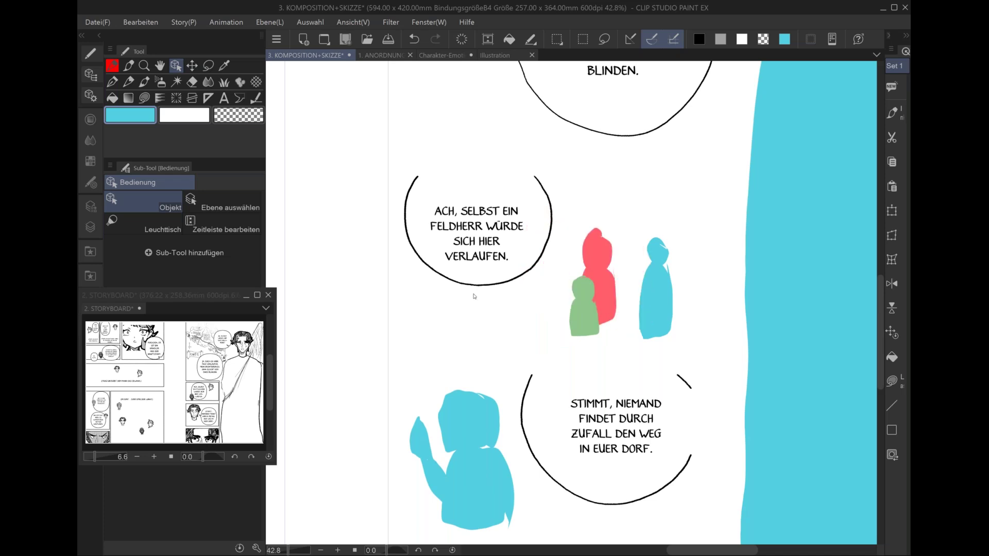
left_click_drag(597, 302, 426, 313)
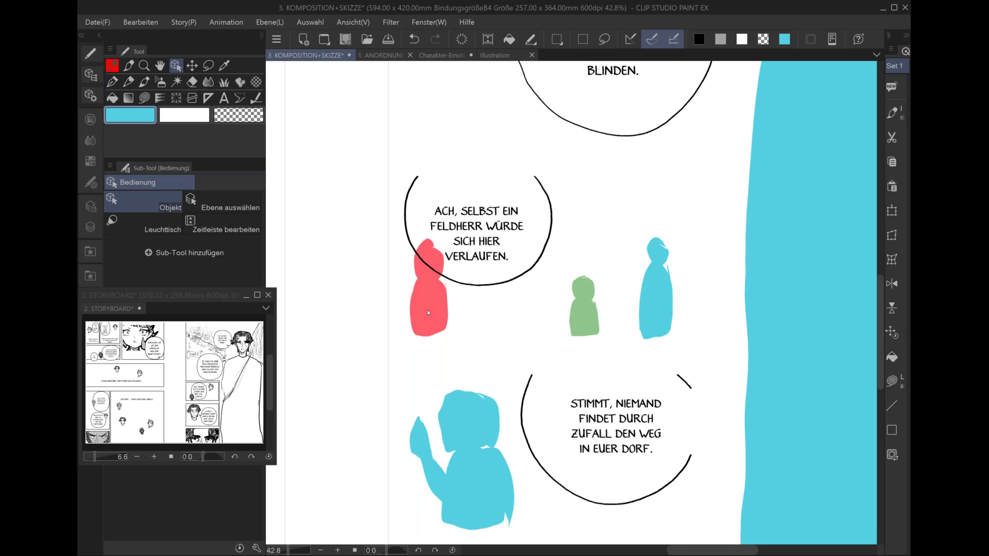
left_click_drag(428, 313, 432, 318)
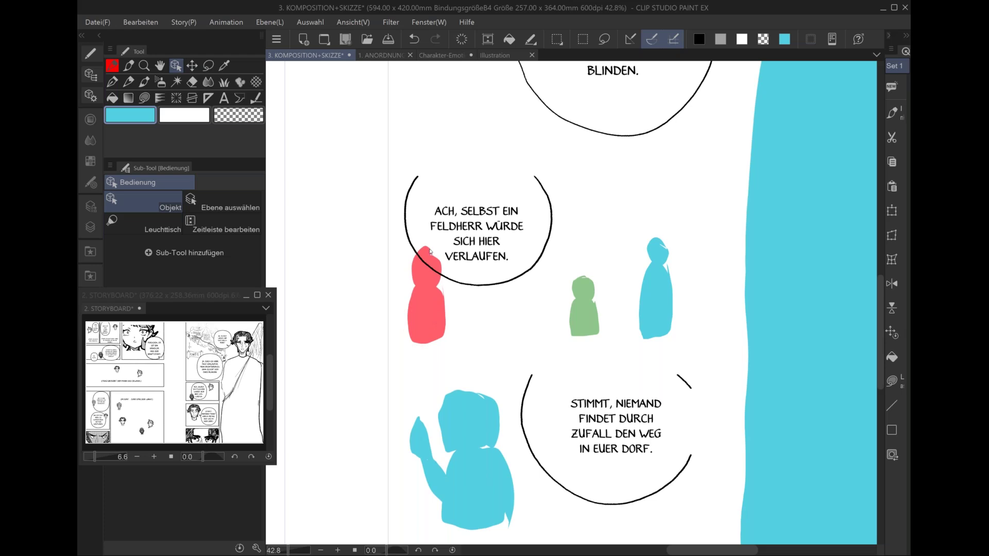
left_click(94, 211)
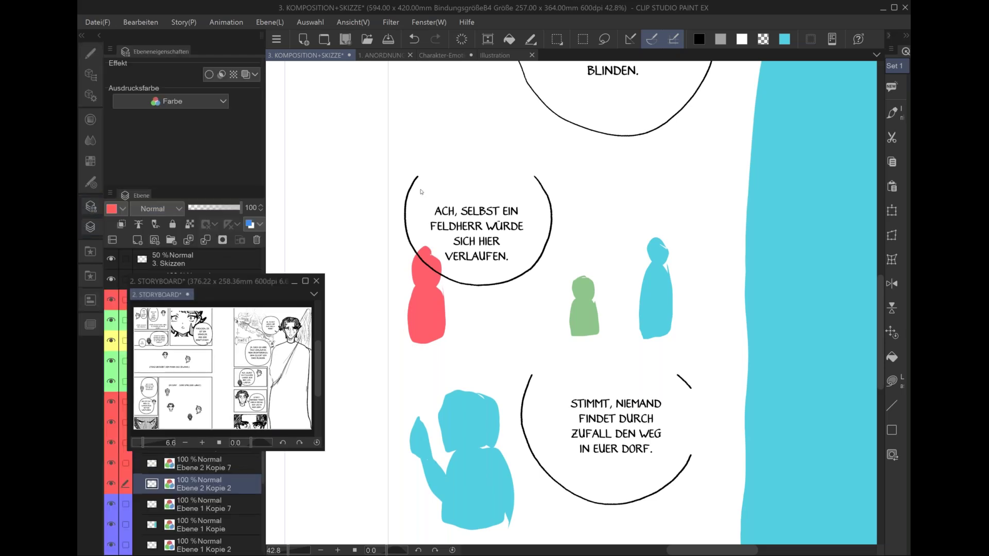
- Select the 1.Sprechblasen layer and set the Pen to transparent colour
left_click_drag(206, 281, 778, 80)
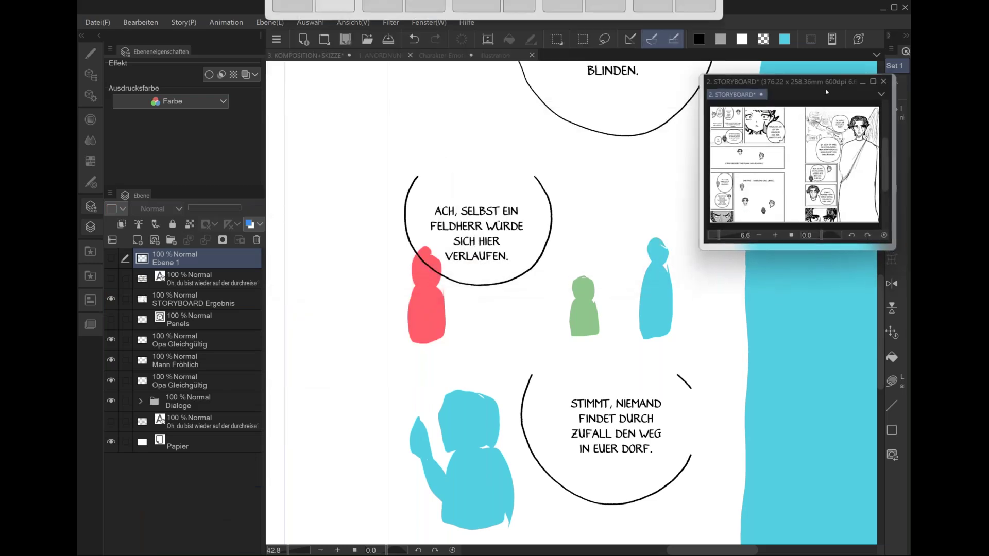
left_click(430, 314)
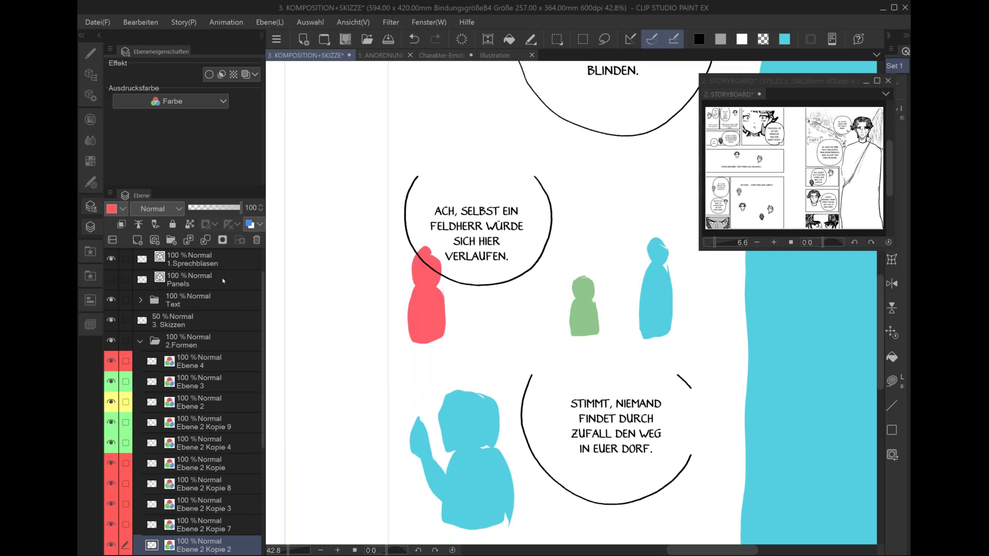
left_click(221, 277)
left_click(216, 259)
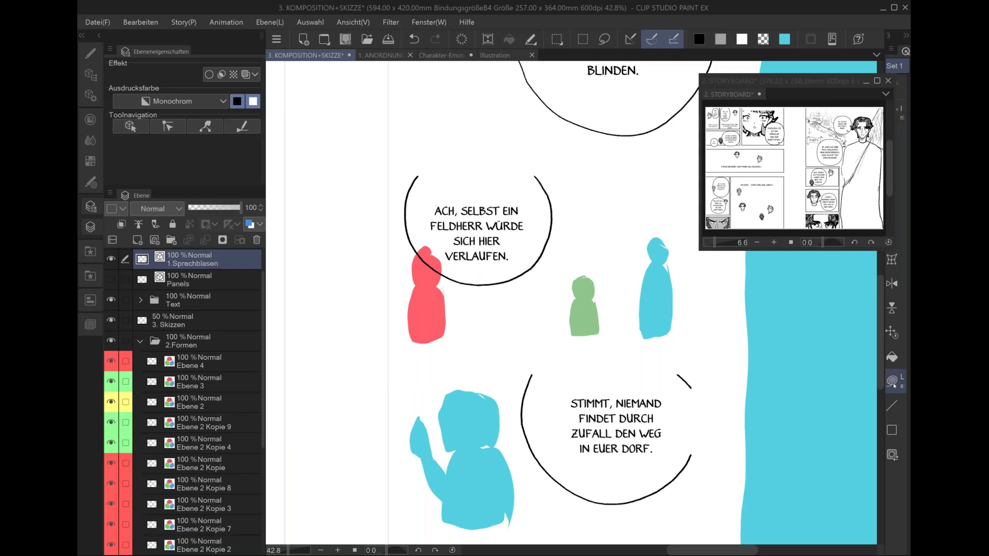
left_click(769, 40)
left_click_drag(789, 75, 766, 70)
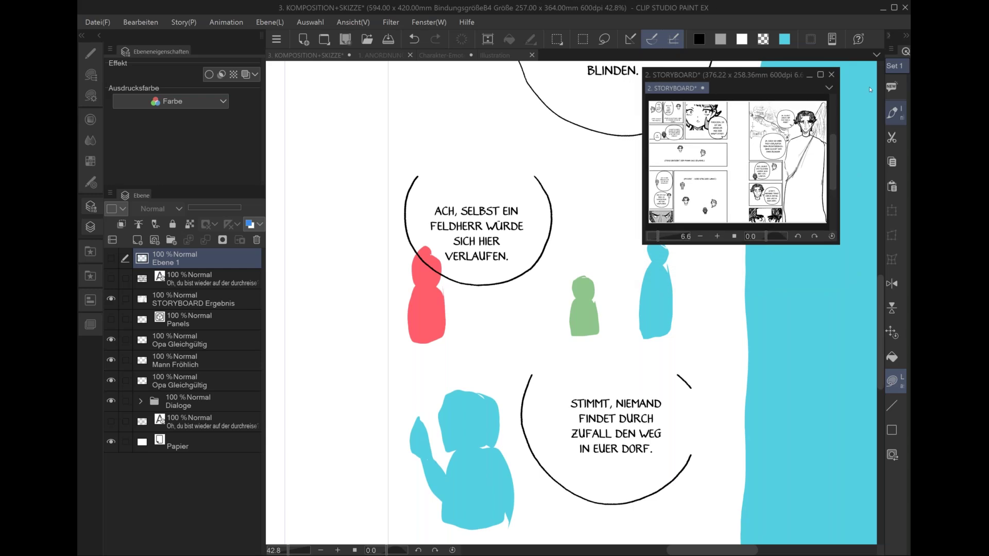
key("p")
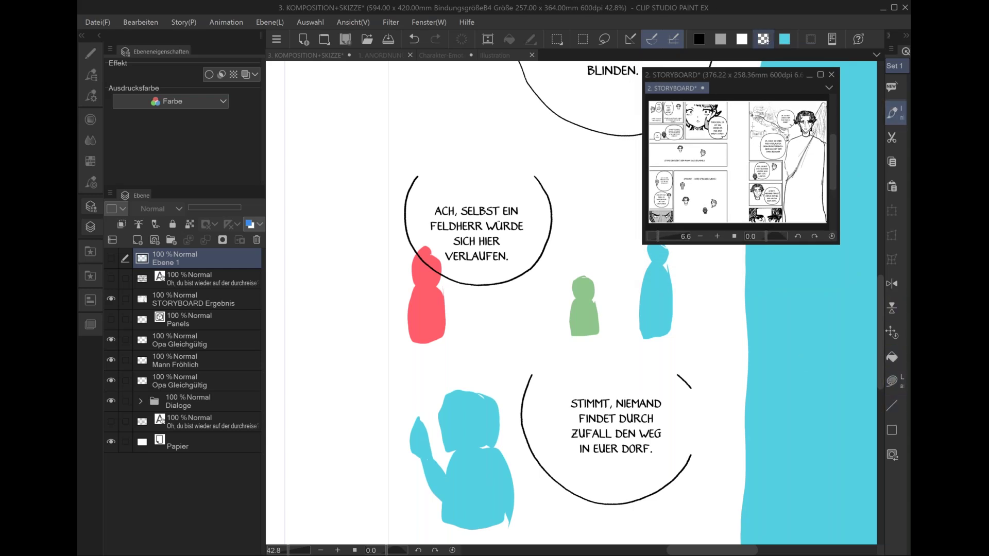
- Erase the bubble outline over the red figure's head, then zoom out to the spread
left_click(87, 165)
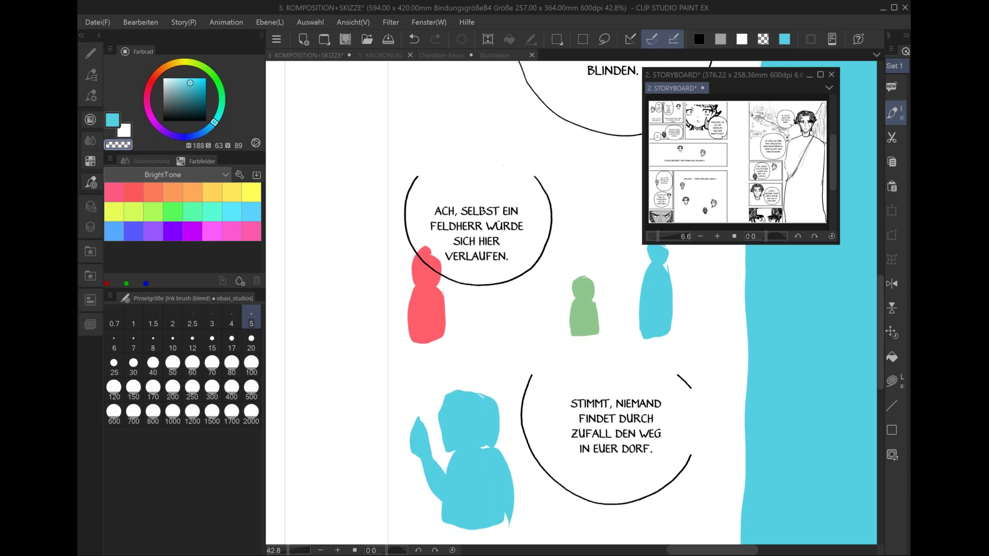
left_click(420, 249)
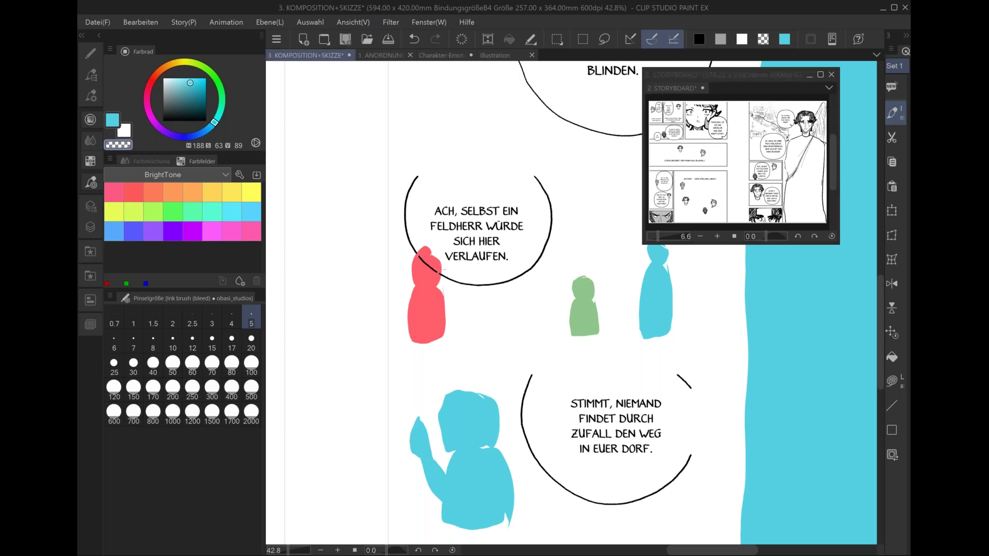
left_click_drag(423, 261, 430, 267)
left_click(91, 212)
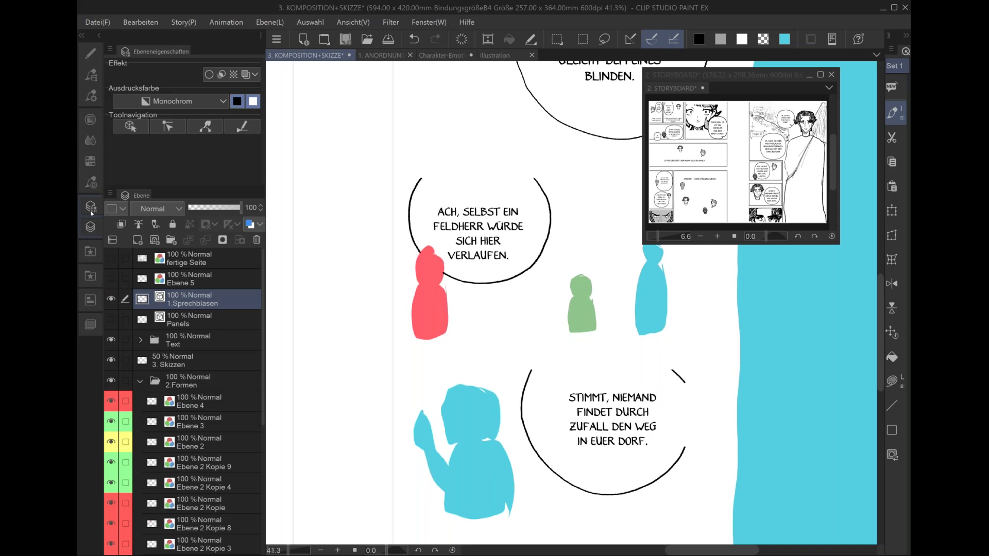
key("ctrl+minus")
key("ctrl+minus")
key("ctrl+minus")
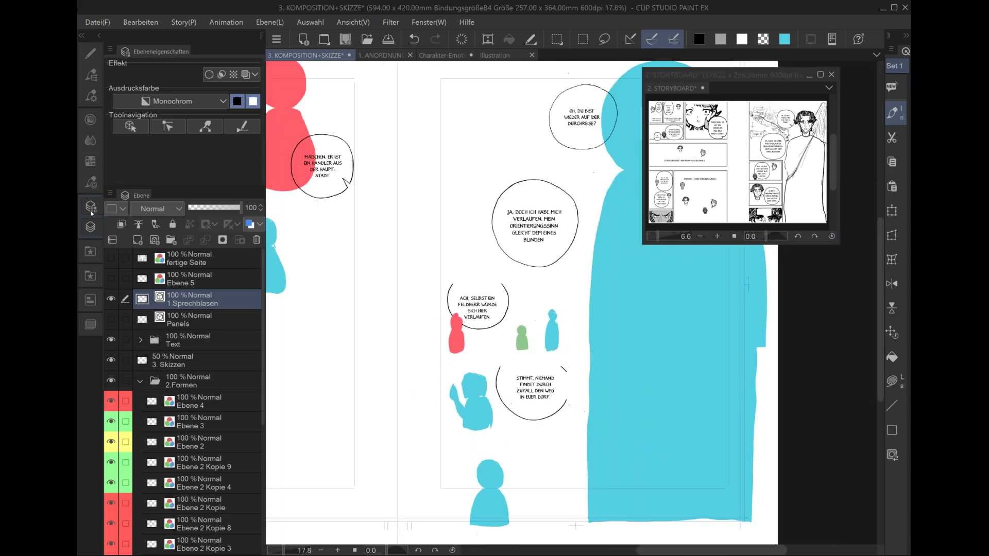
key("ctrl+minus")
key("ctrl+minus")
key("ctrl+minus")
key("ctrl+minus")
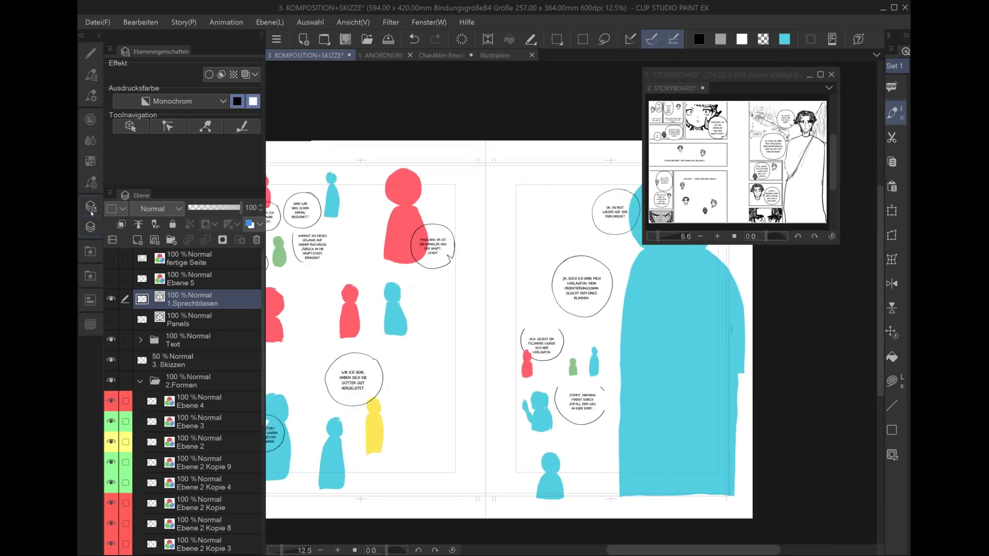
- Zoom in and move the bottom blue figure down and to the left
key("ctrl+plus")
key("ctrl+plus")
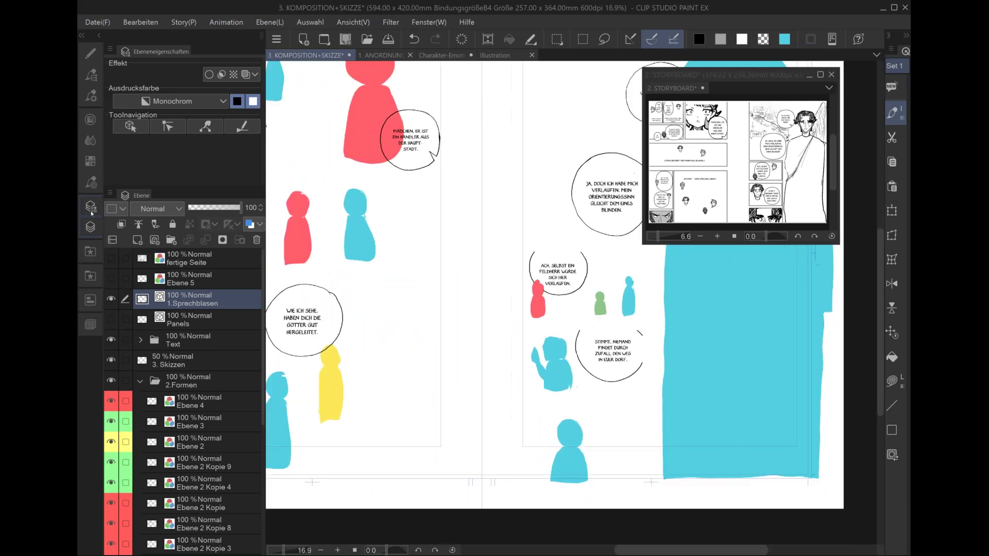
key("ctrl+plus")
key("ctrl+plus")
key("ctrl+plus")
key("ctrl+plus")
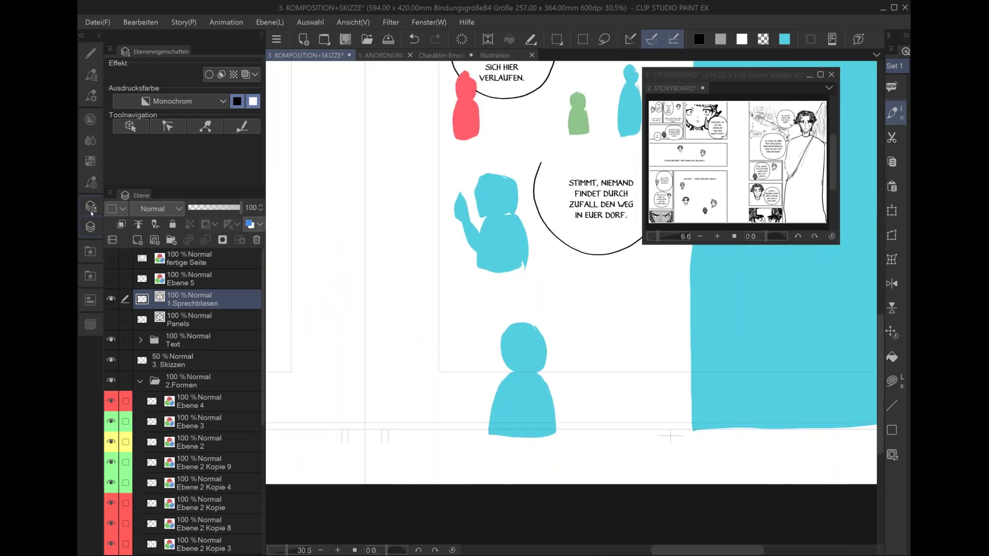
left_click(91, 53)
left_click(176, 65)
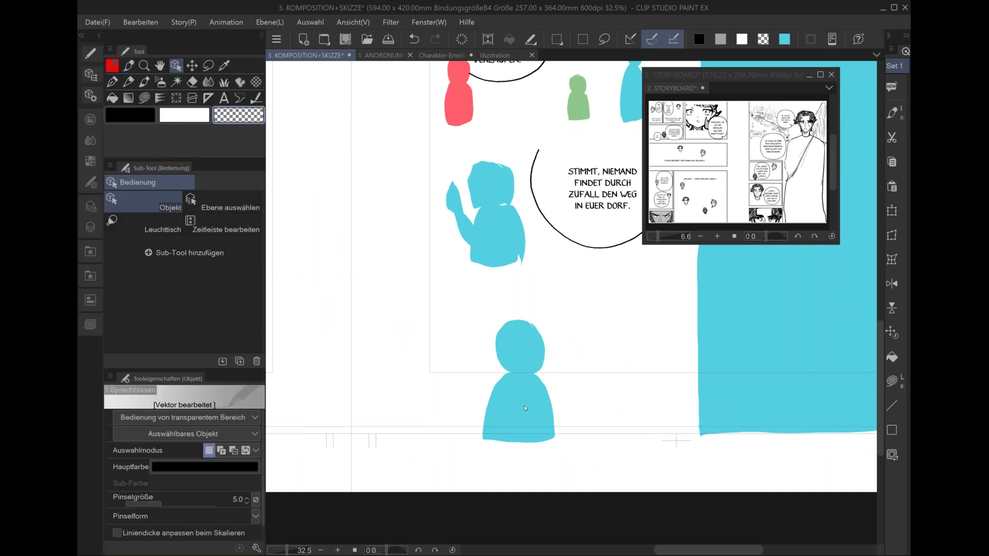
left_click_drag(494, 398, 466, 402)
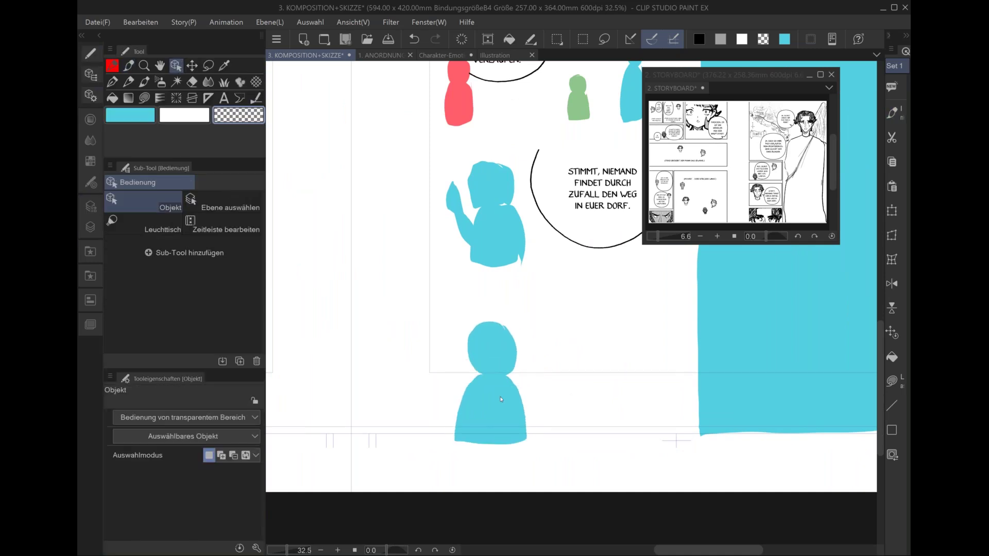
scroll(737, 155, "up", 3)
scroll(737, 155, "up", 2)
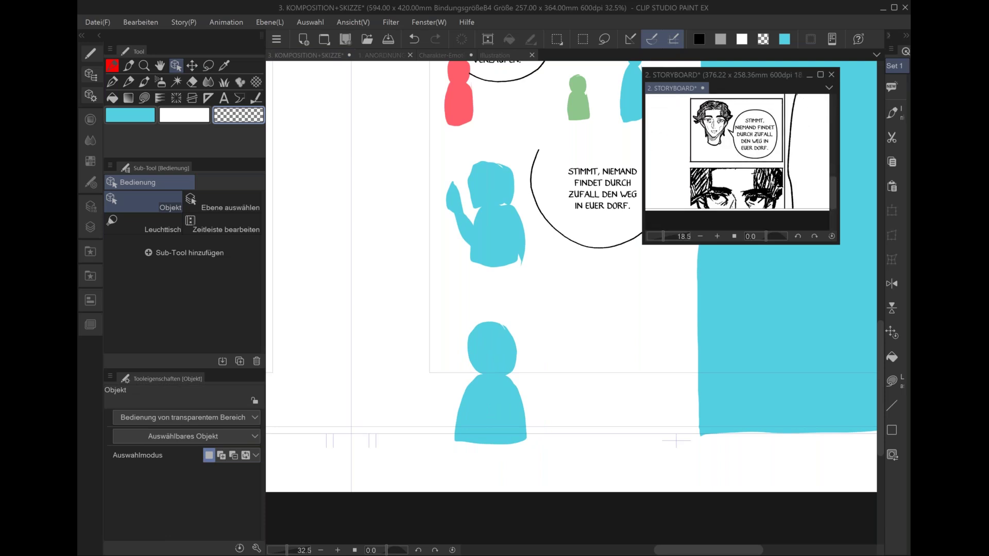
left_click_drag(502, 403, 491, 419)
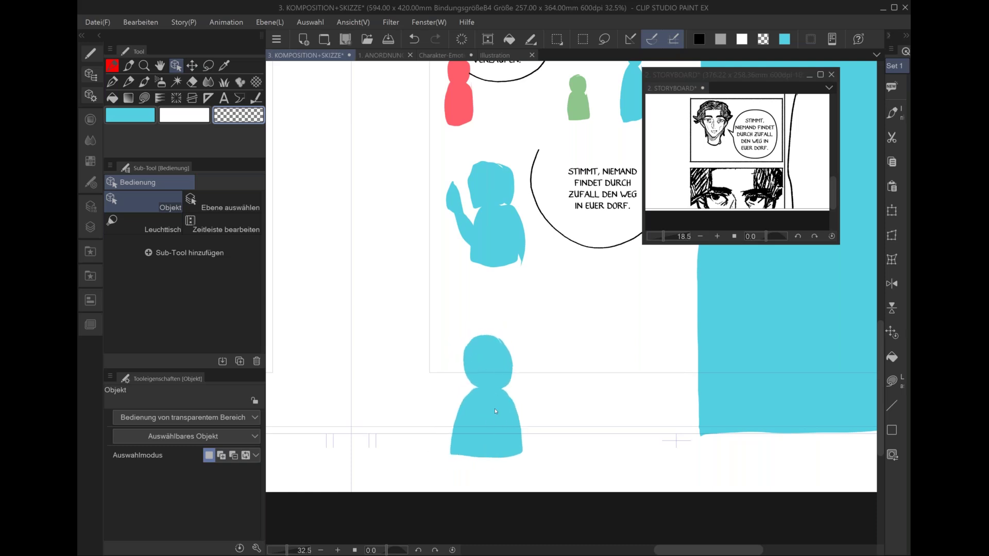
left_click(893, 381)
left_click(786, 39)
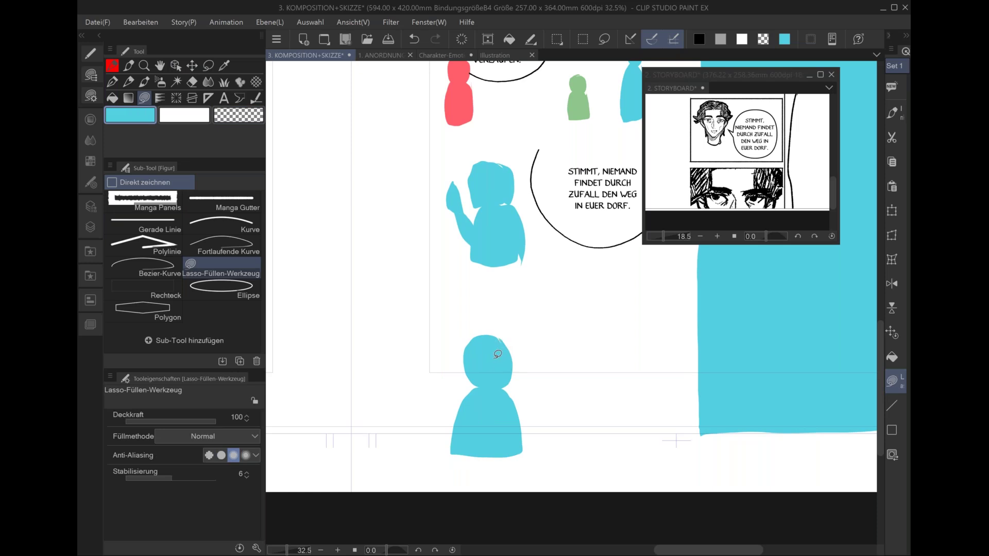
- Lasso-fill a big cyan head over the bottom figure, cut two eye holes, and fill cyan irises
mouse_move(414, 341)
left_mouse_down()
mouse_move(574, 447)
mouse_move(414, 316)
left_mouse_up()
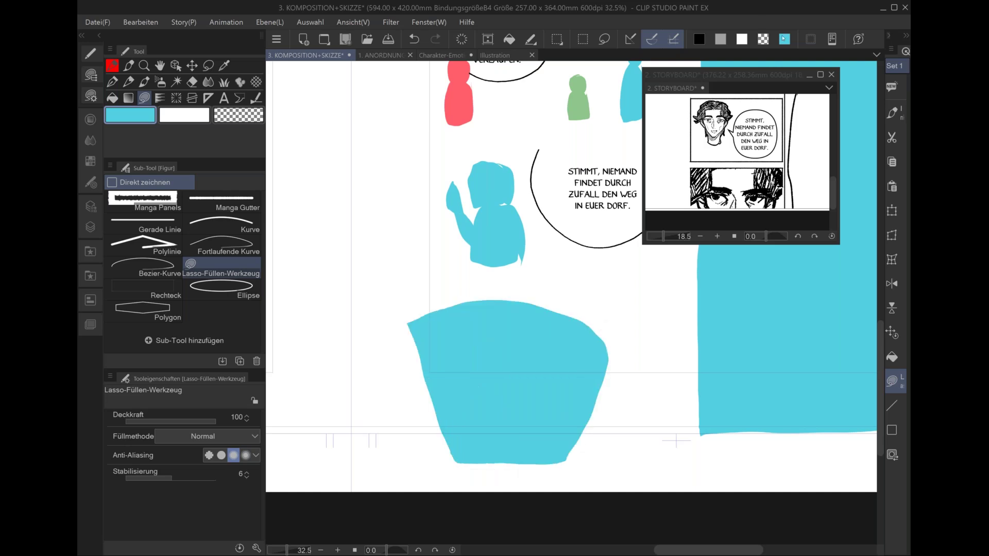
left_click(770, 40)
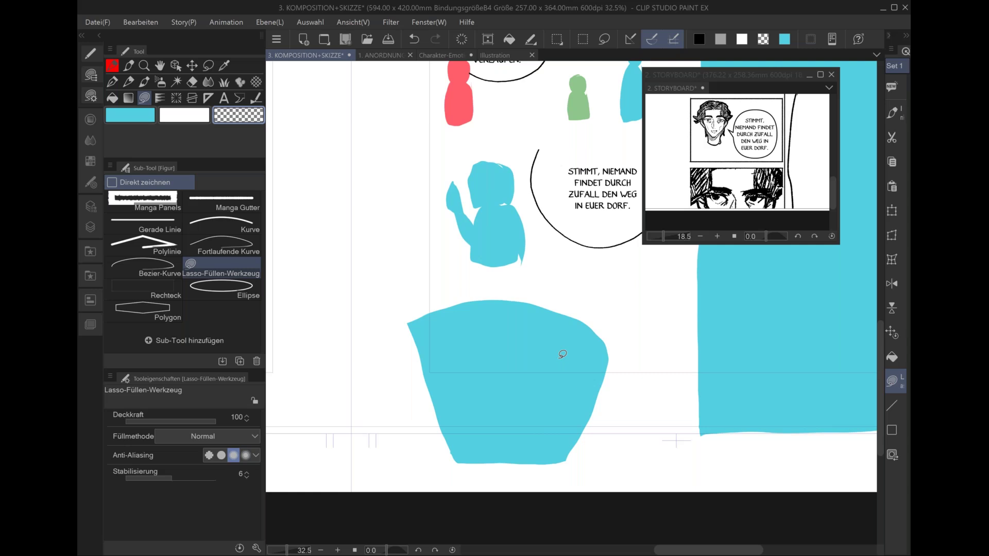
left_click_drag(557, 394, 540, 392)
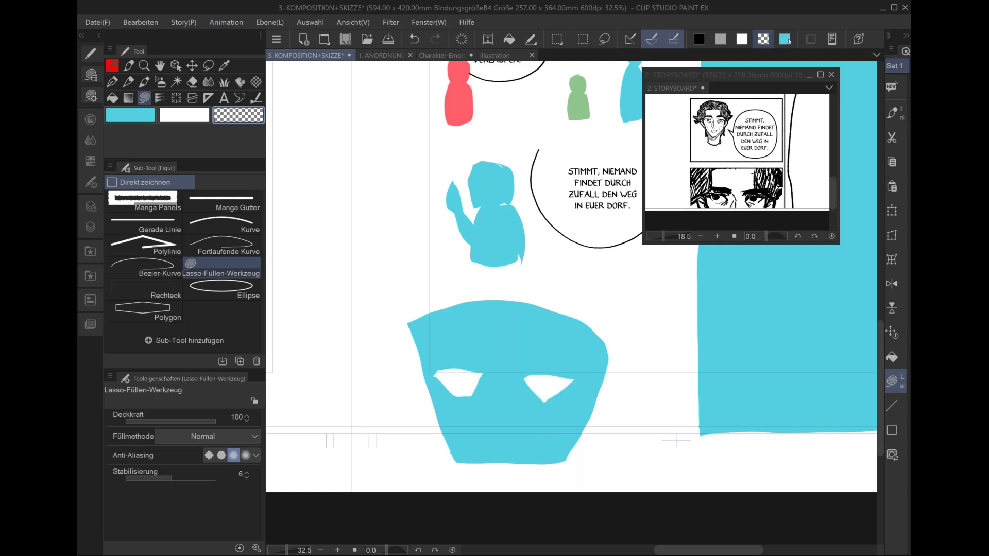
key("c")
left_click_drag(458, 370, 480, 373)
left_click_drag(541, 375, 562, 367)
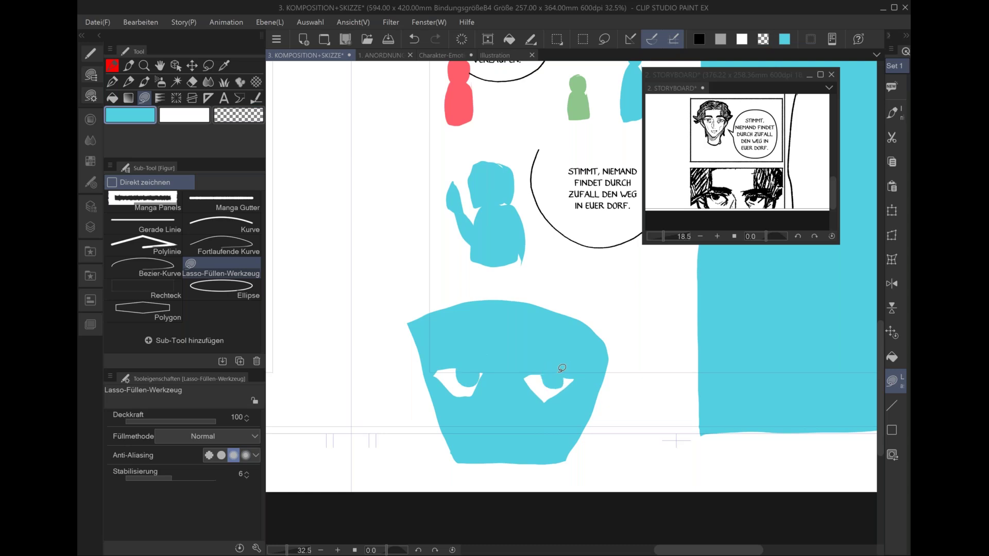
scroll(562, 368, "down", 1)
scroll(562, 368, "down", 1)
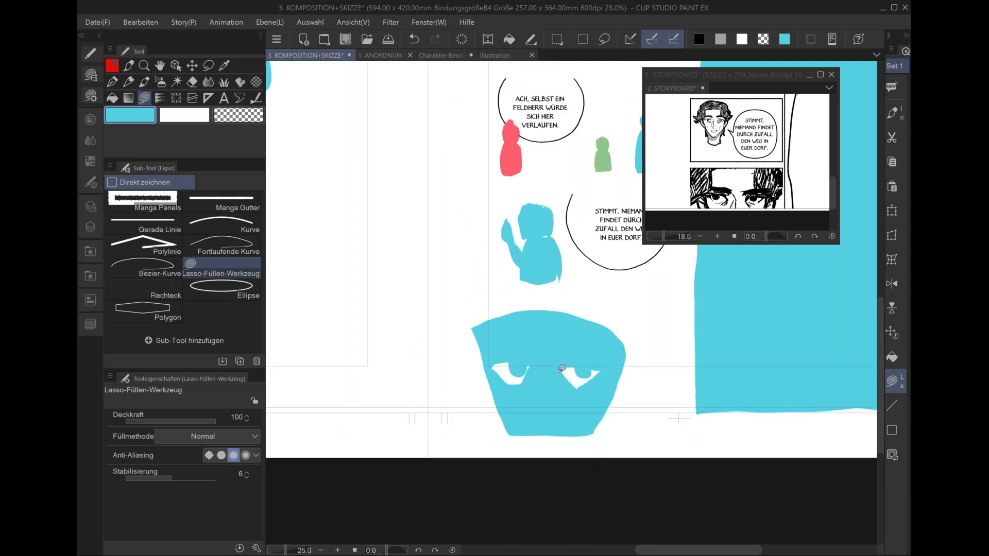
scroll(562, 368, "down", 2)
scroll(562, 368, "down", 1)
scroll(562, 368, "down", 1)
scroll(562, 368, "down", 1)
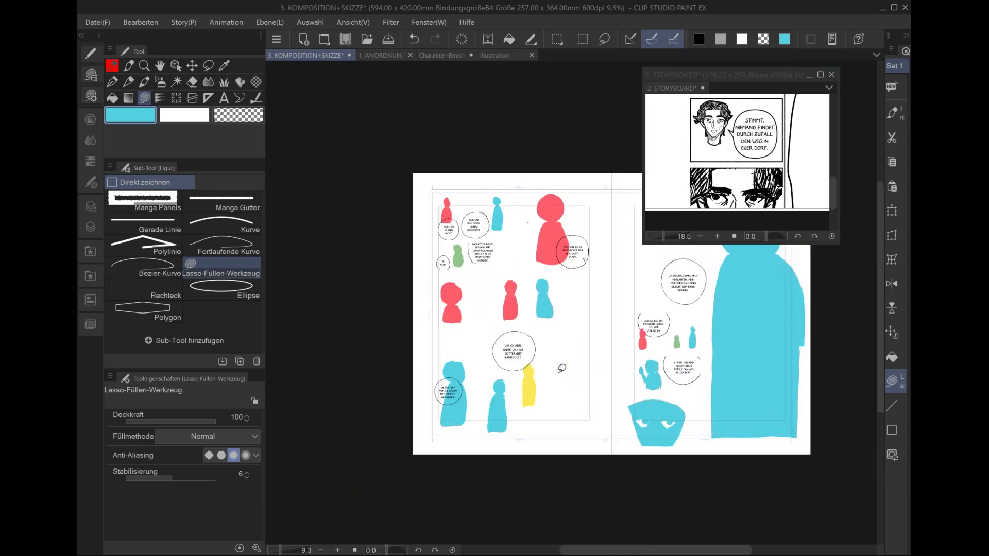
- Zoom in on the left page and eyedrop the large figure's red as drawing colour
scroll(562, 368, "up", 1)
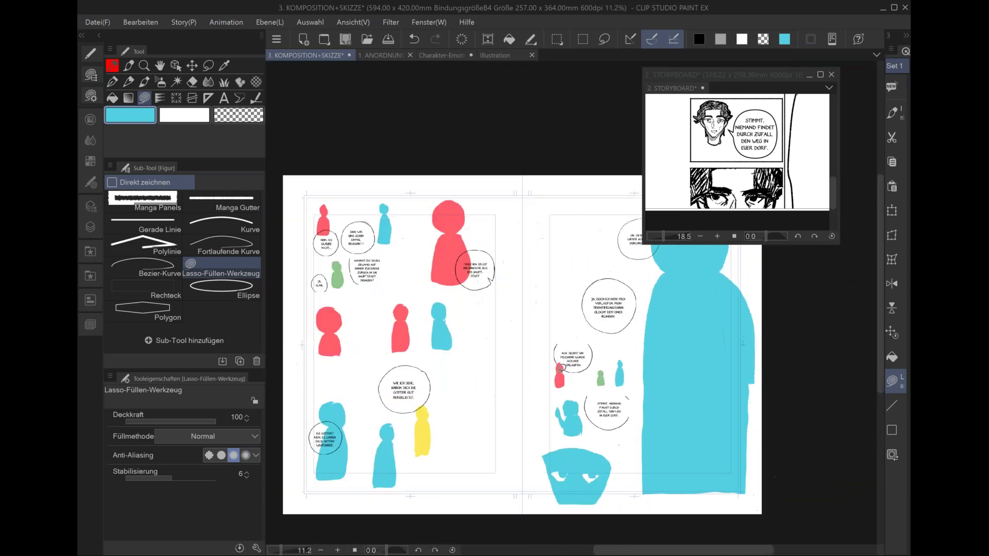
scroll(561, 368, "up", 1)
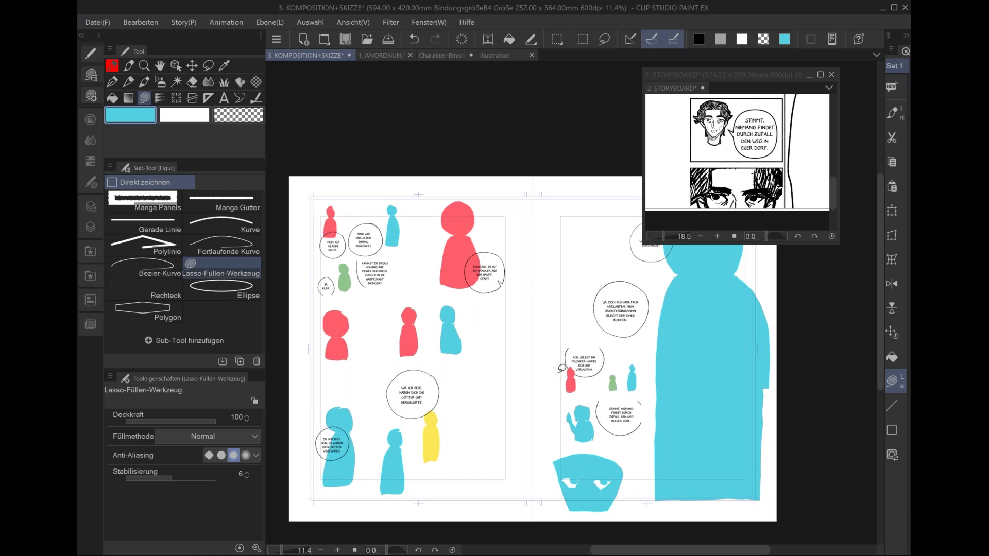
scroll(562, 368, "up", 1)
scroll(562, 368, "up", 2)
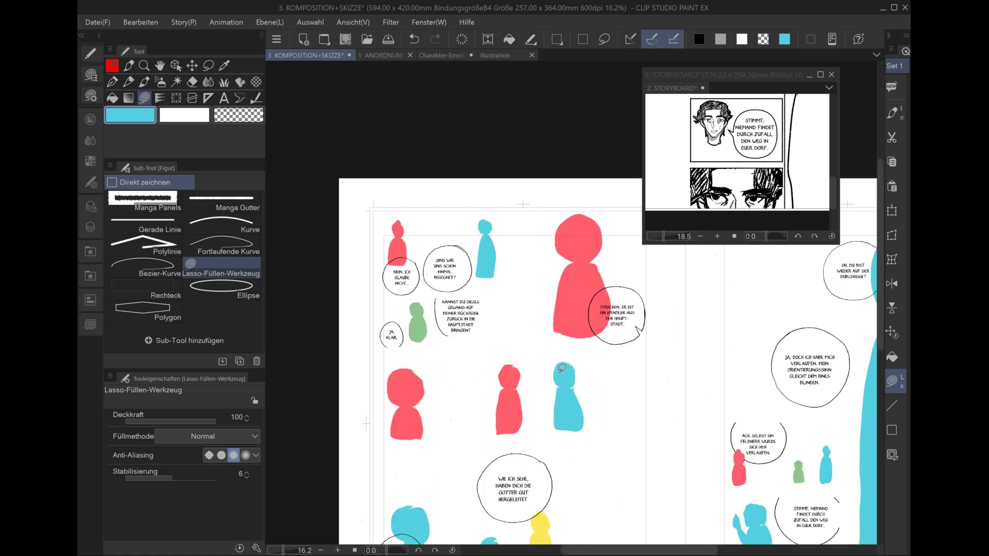
scroll(562, 367, "up", 1)
scroll(562, 368, "up", 1)
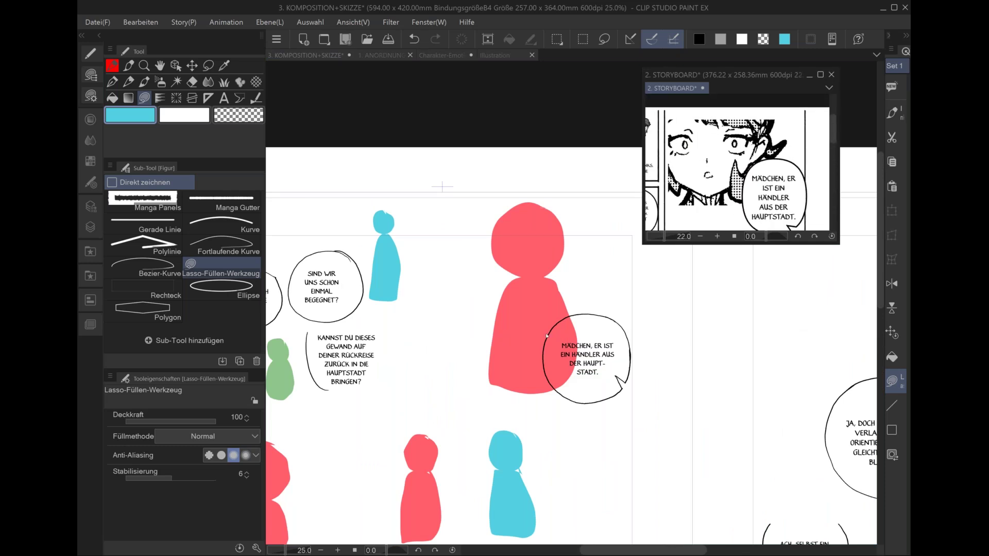
left_click(524, 358)
scroll(525, 358, "up", 1)
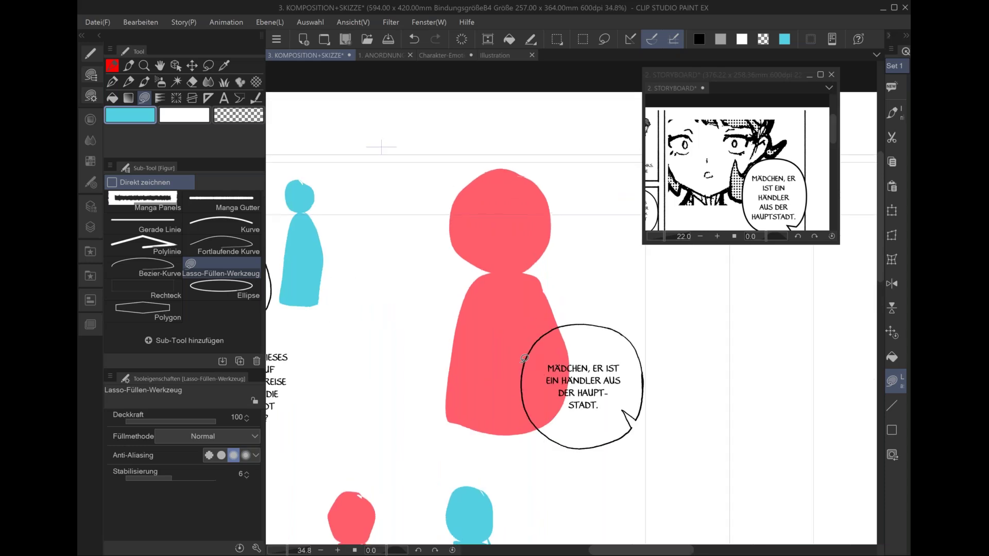
left_click(505, 207, "alt")
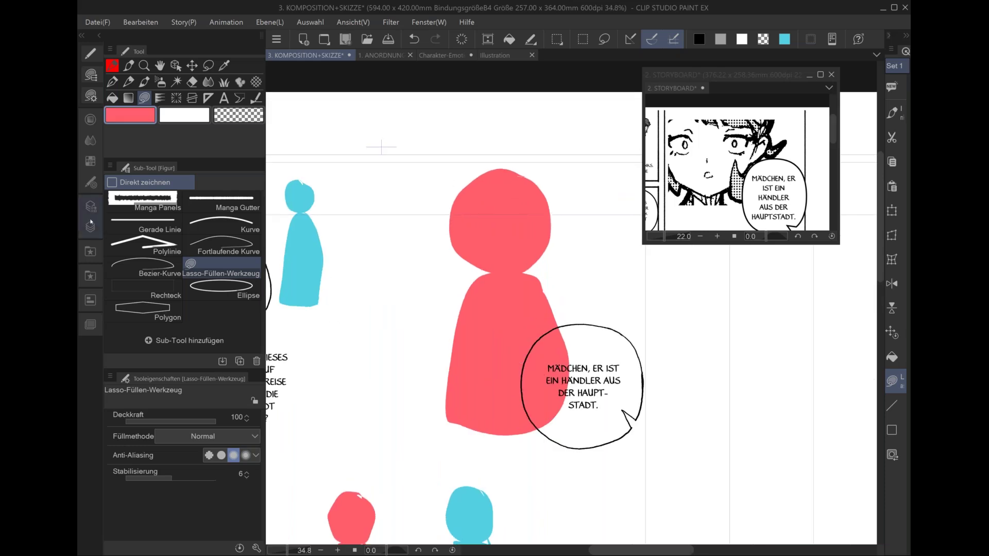
left_click(93, 222)
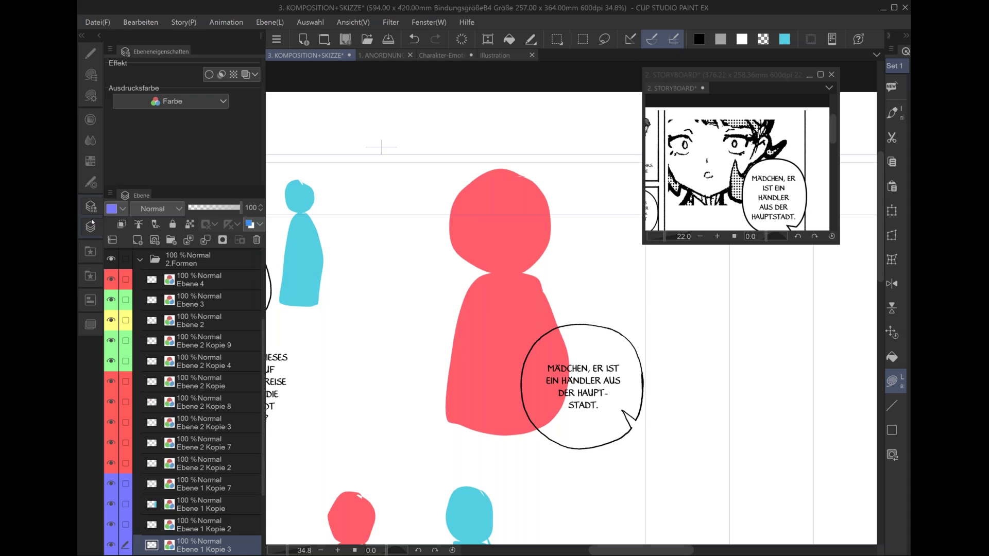
- Enlarge the red figure into a big head, cut out two eyes, and fill red pupils
left_click(91, 54)
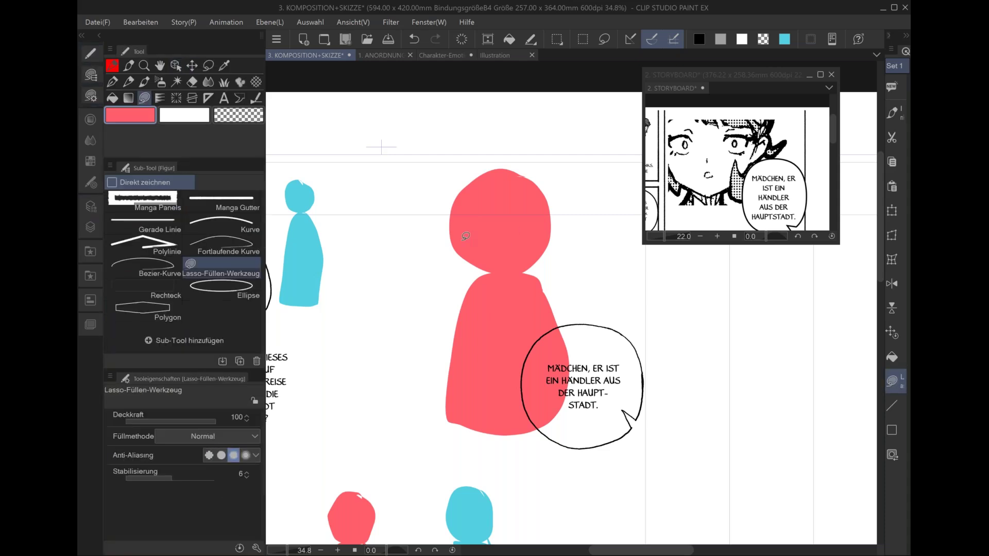
mouse_move(562, 177)
left_mouse_down()
mouse_move(576, 176)
mouse_move(546, 334)
left_mouse_up()
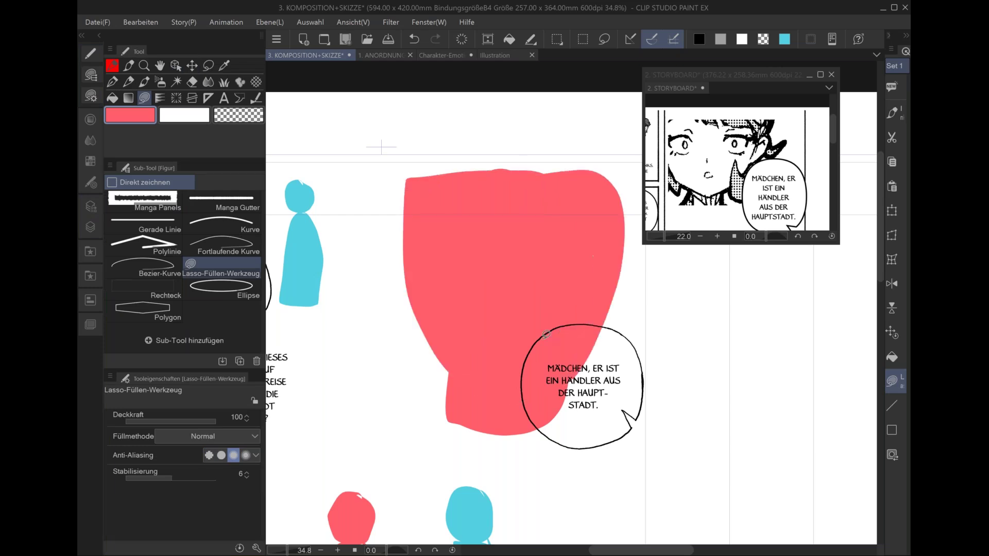
key("c")
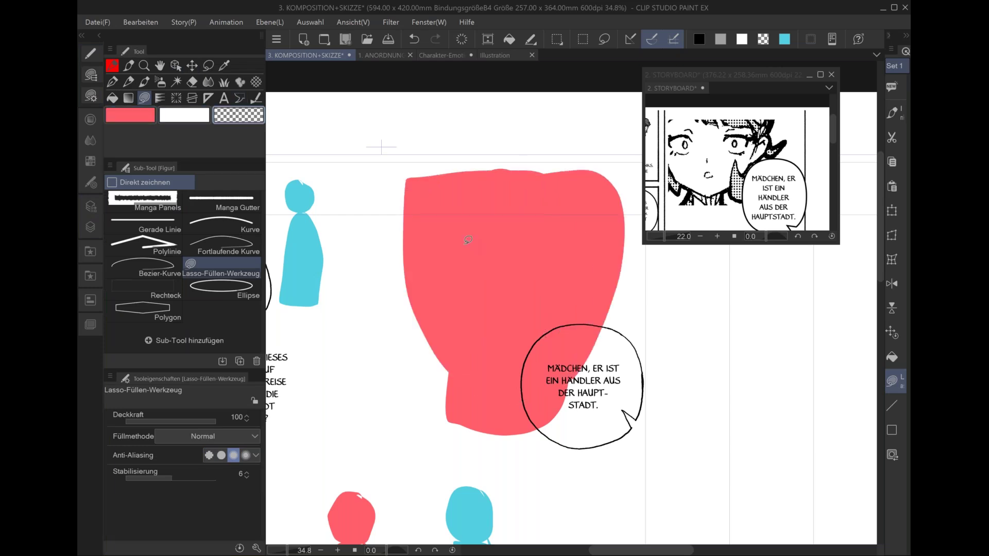
left_click_drag(493, 289, 455, 298)
mouse_move(540, 287)
left_mouse_down()
mouse_move(593, 249)
mouse_move(578, 282)
left_mouse_up()
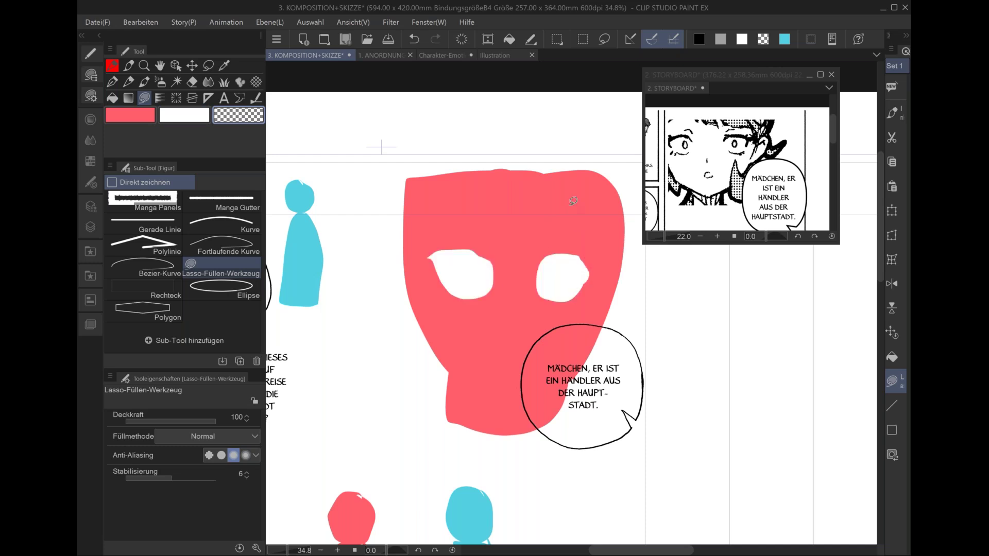
key("c")
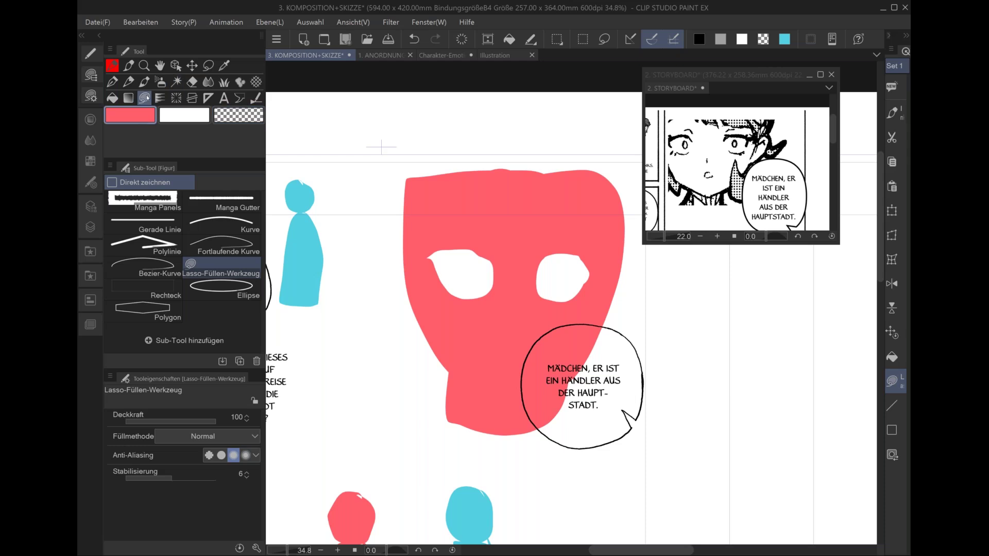
left_click_drag(469, 252, 471, 252)
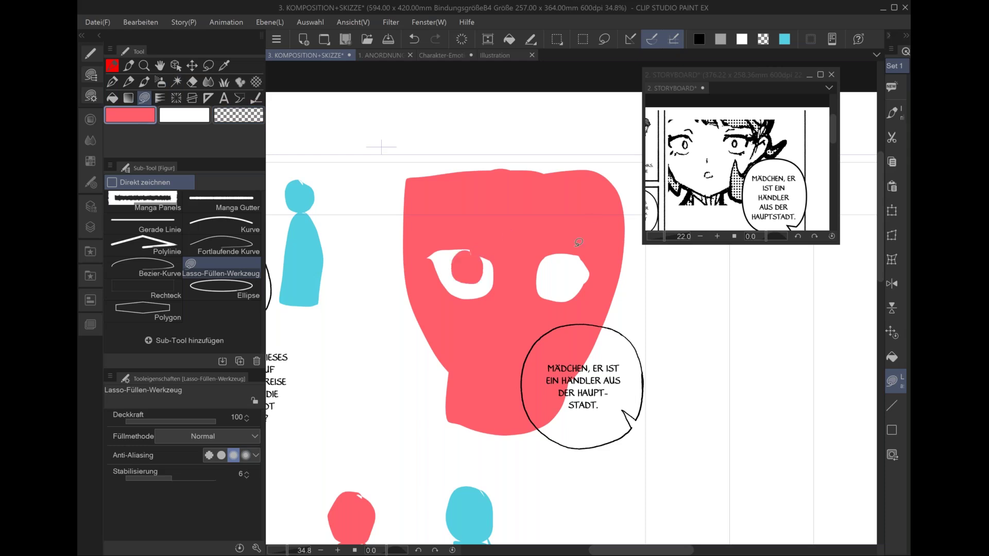
left_click_drag(559, 279, 563, 254)
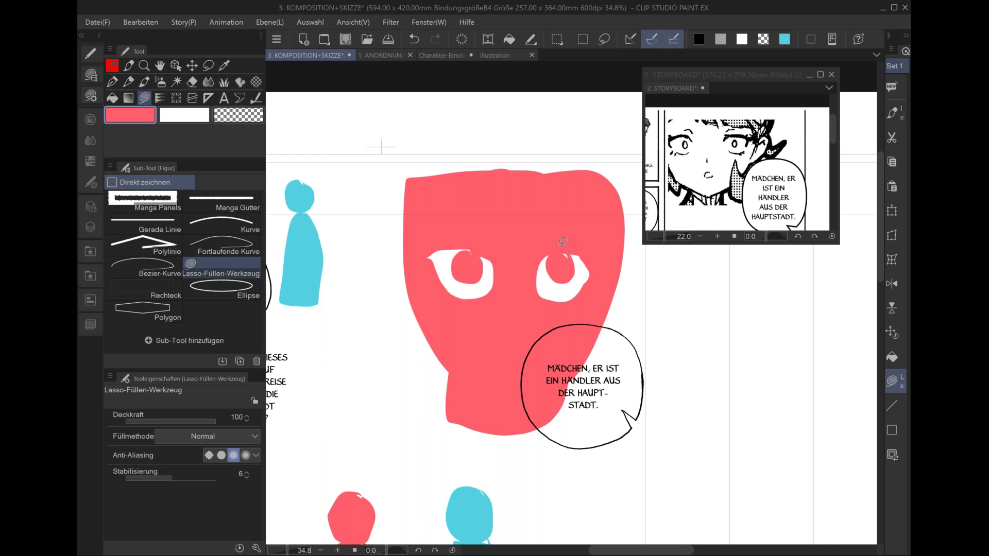
scroll(563, 241, "down", 1)
scroll(563, 241, "down", 2)
scroll(563, 241, "down", 2)
scroll(563, 241, "down", 1)
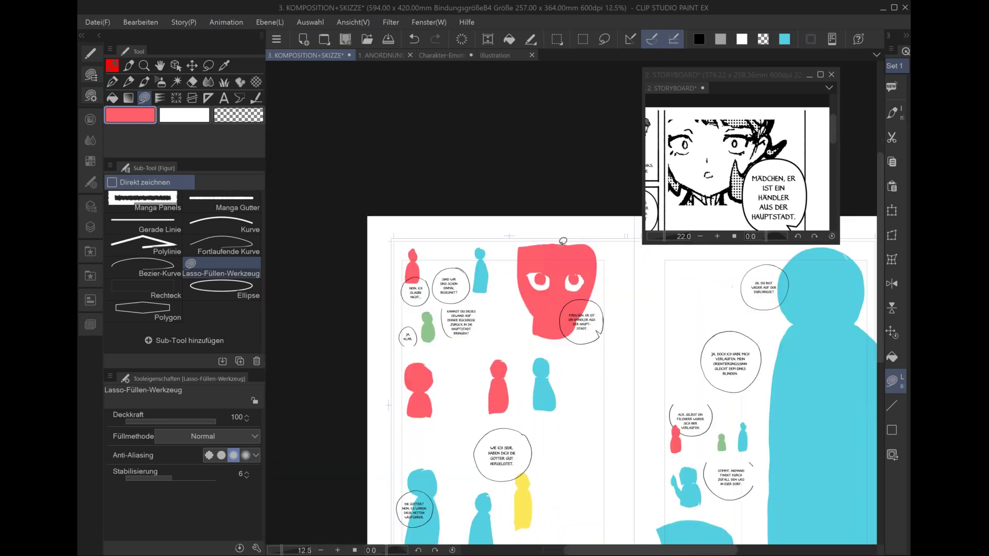
scroll(563, 242, "up", 2)
scroll(564, 241, "down", 1)
scroll(563, 241, "down", 2)
scroll(563, 242, "down", 1)
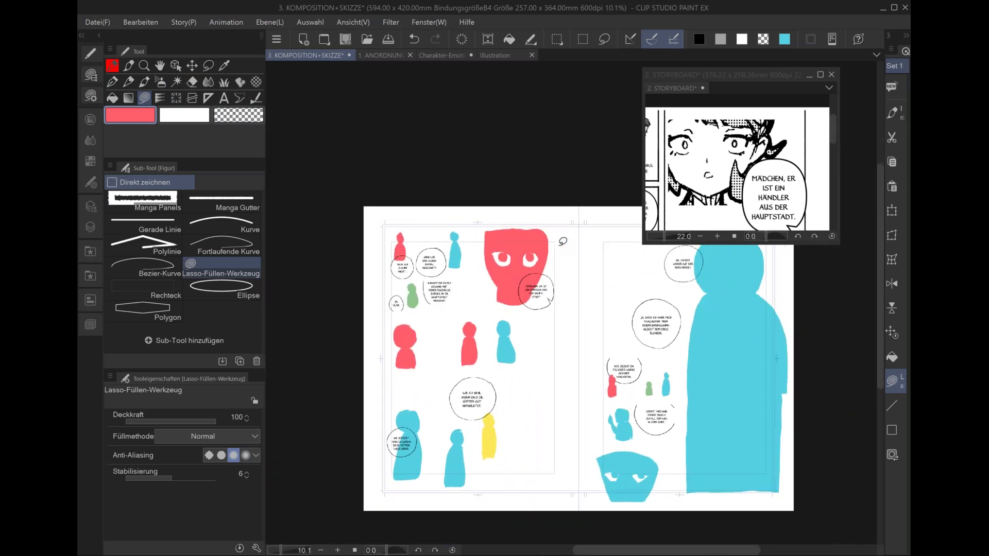
scroll(563, 241, "up", 1)
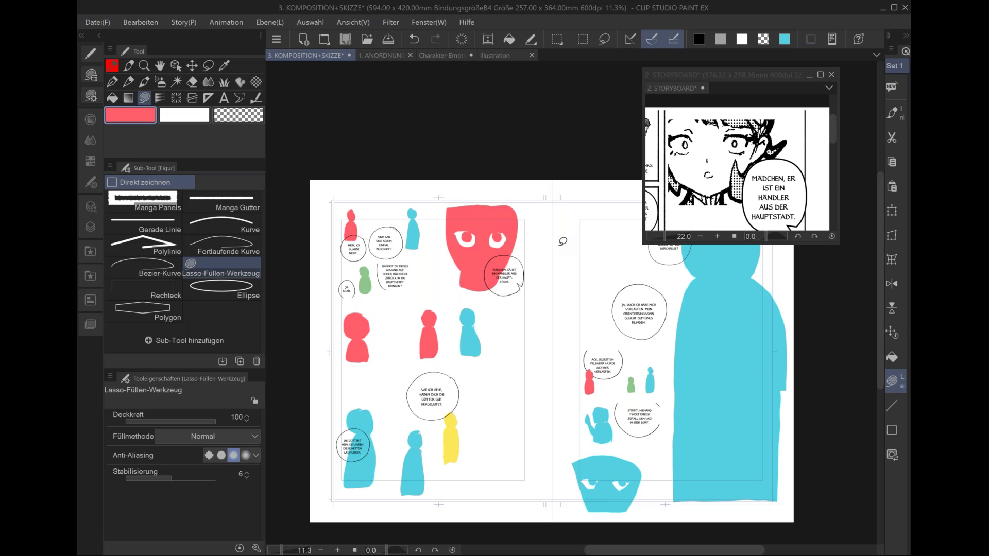
scroll(563, 241, "up", 1)
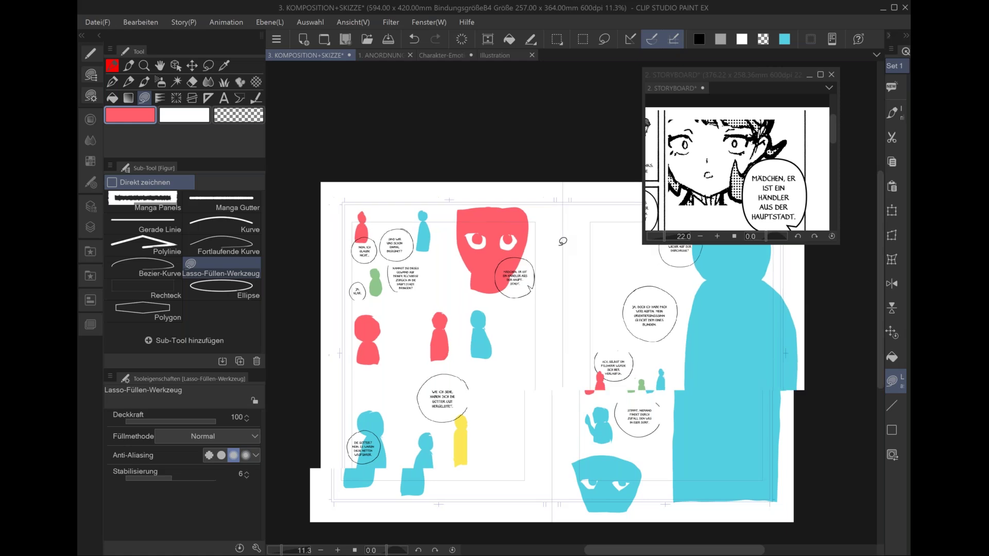
scroll(563, 241, "up", 1)
scroll(563, 241, "up", 1)
scroll(563, 241, "up", 1)
scroll(563, 241, "up", 3)
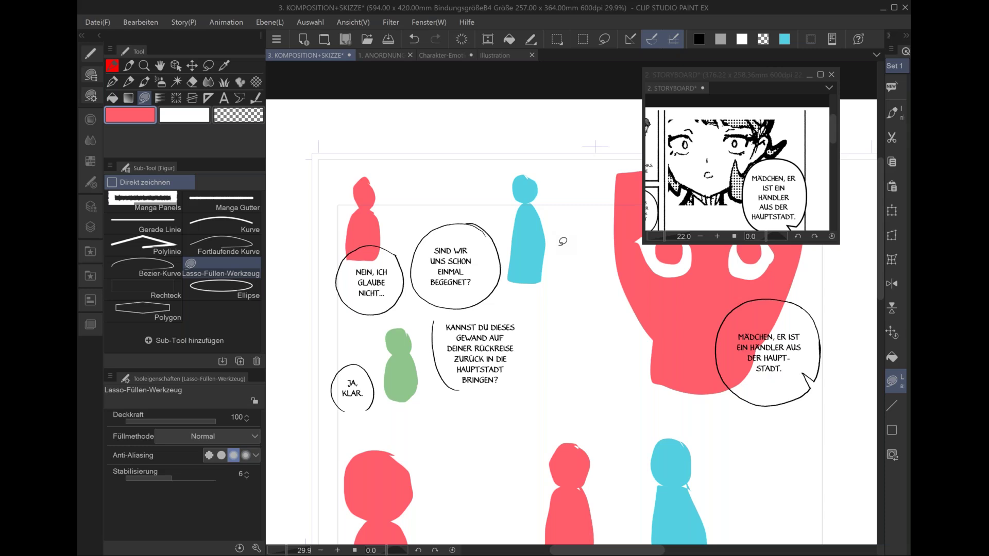
scroll(564, 241, "up", 1)
scroll(572, 282, "up", 1)
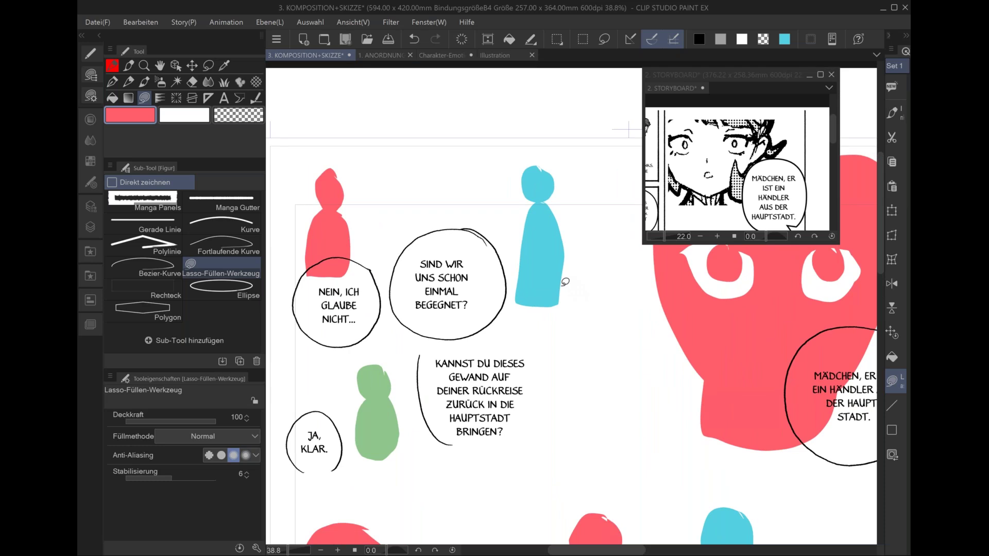
- Rotate the small blue figure about 25°, move it up-left, and confirm the transform
left_click(608, 38)
key("o")
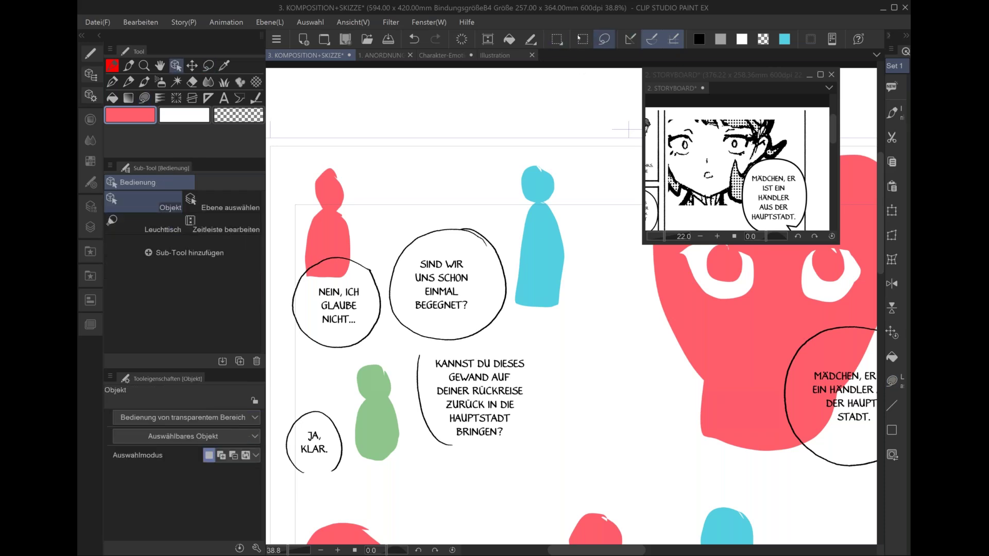
left_click(892, 209)
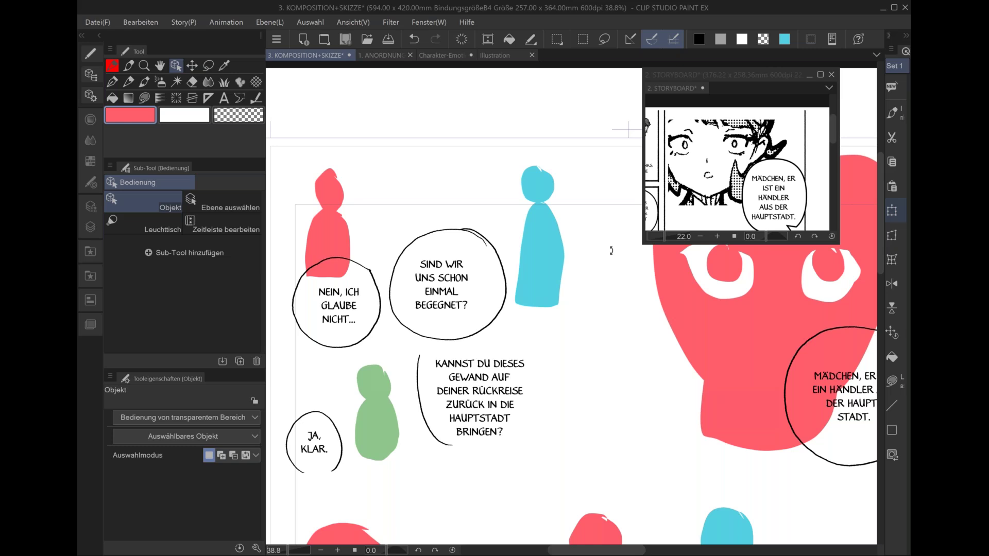
left_click_drag(611, 250, 617, 221)
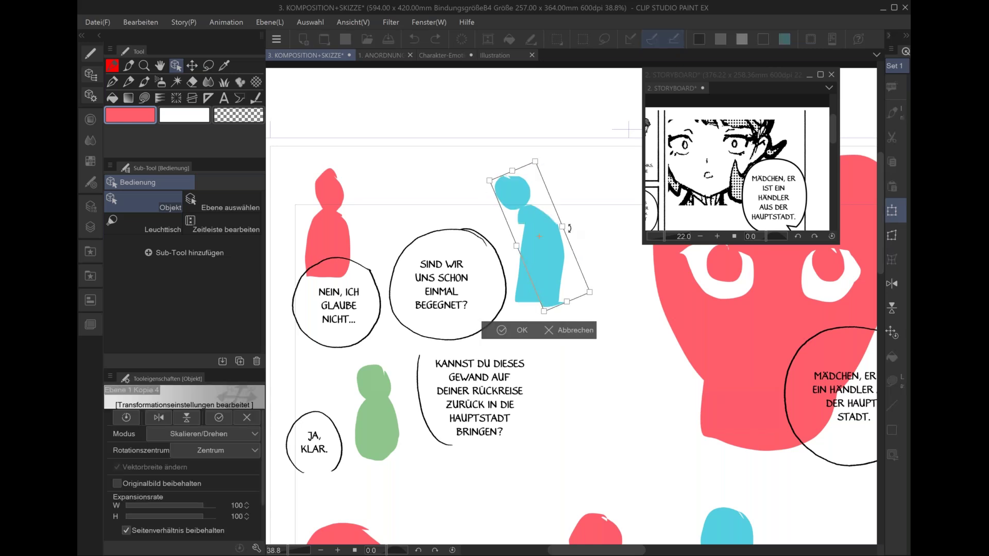
mouse_move(541, 225)
left_mouse_down()
mouse_move(525, 235)
mouse_move(521, 228)
left_mouse_up()
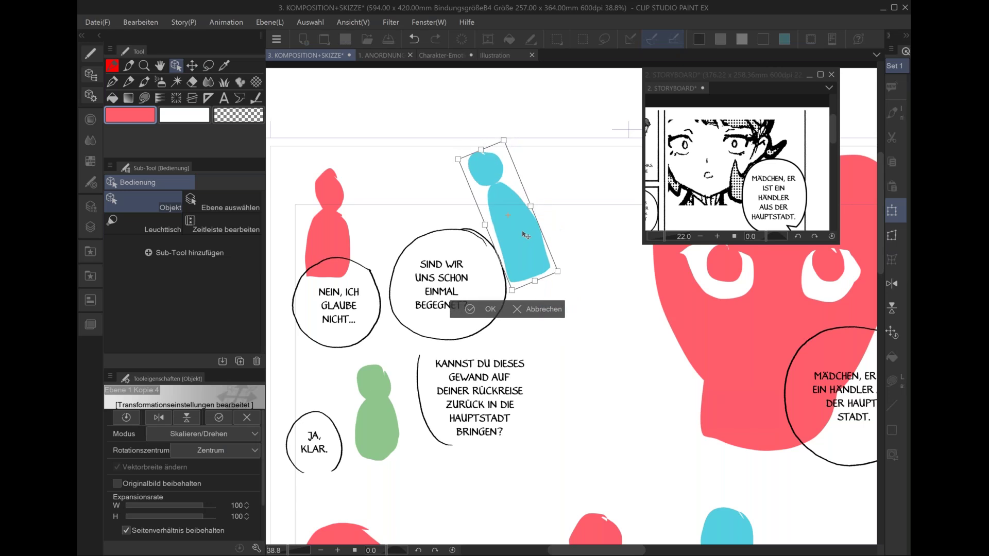
left_click(485, 311)
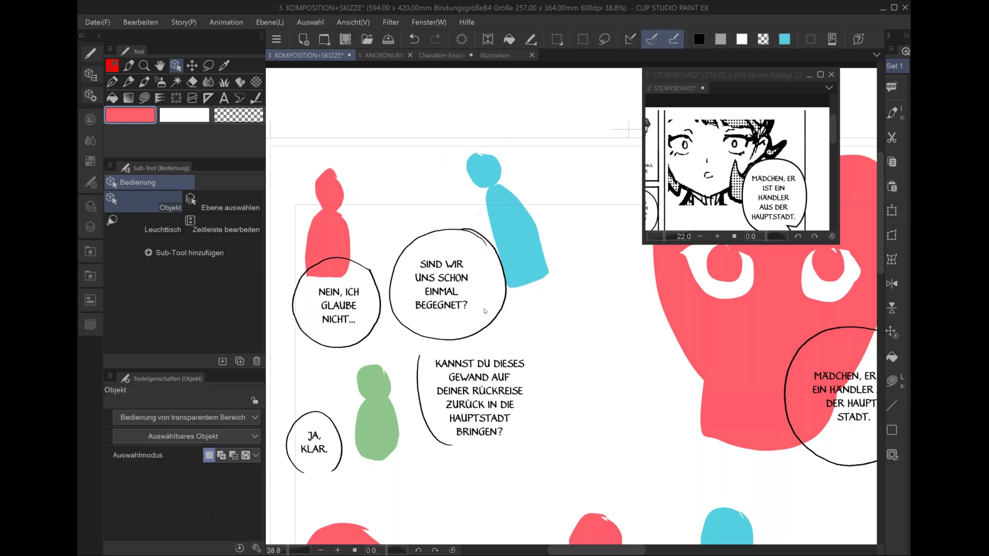
scroll(486, 311, "down", 2)
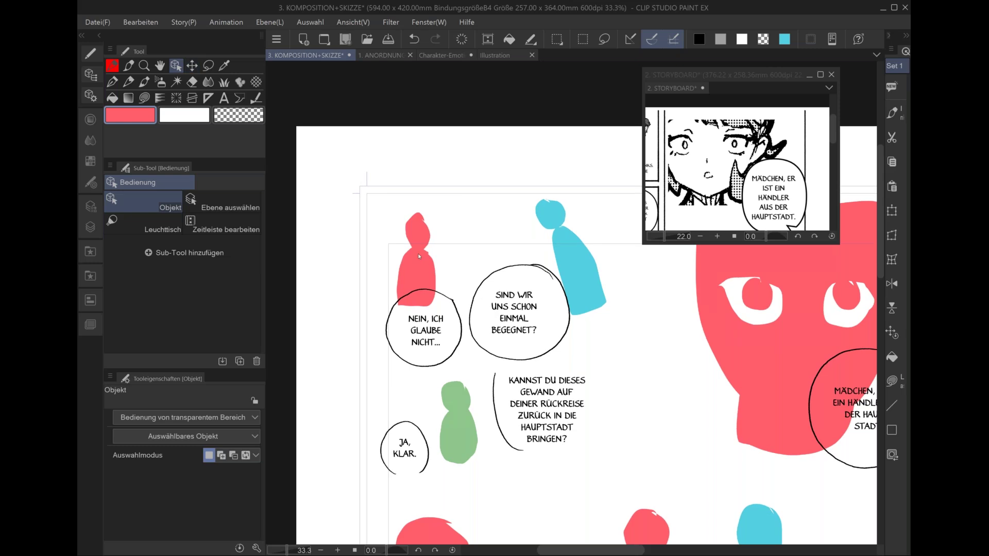
- Lasso-fill a red bulge beside the small red figure, then zoom out to the whole spread
key("l")
mouse_move(412, 232)
left_mouse_down()
mouse_move(423, 244)
mouse_move(402, 302)
left_mouse_up()
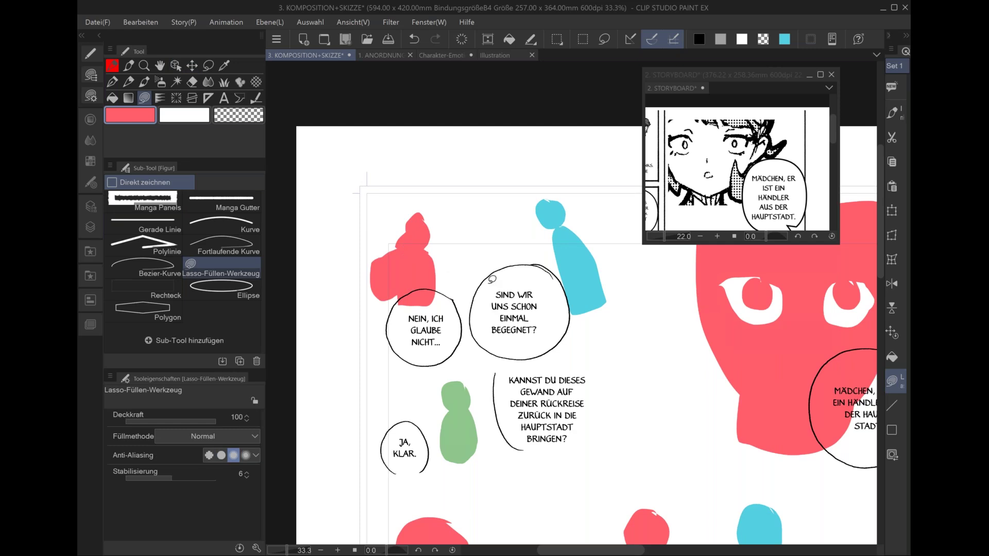
scroll(492, 279, "down", 3)
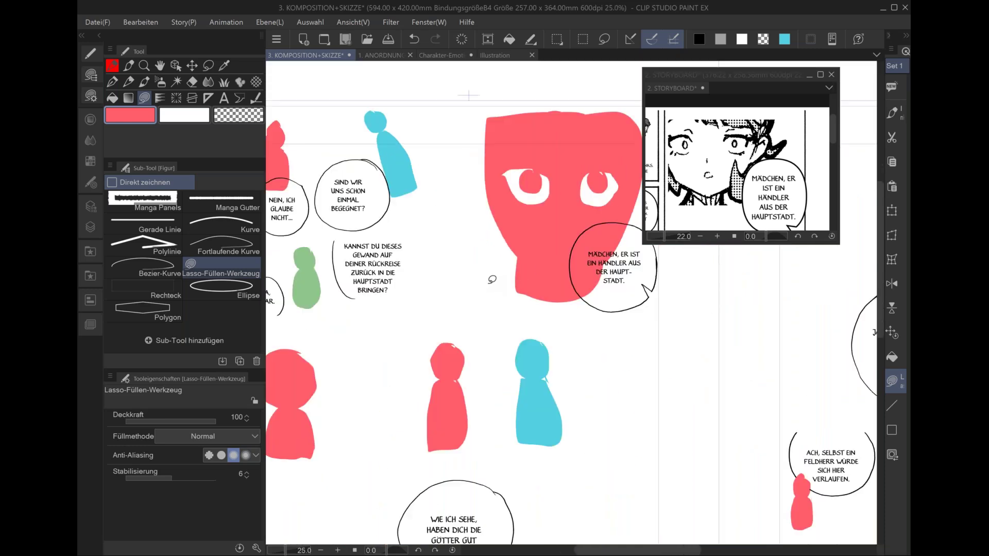
scroll(492, 279, "down", 1)
scroll(492, 279, "down", 1)
scroll(492, 279, "down", 1)
scroll(492, 280, "down", 1)
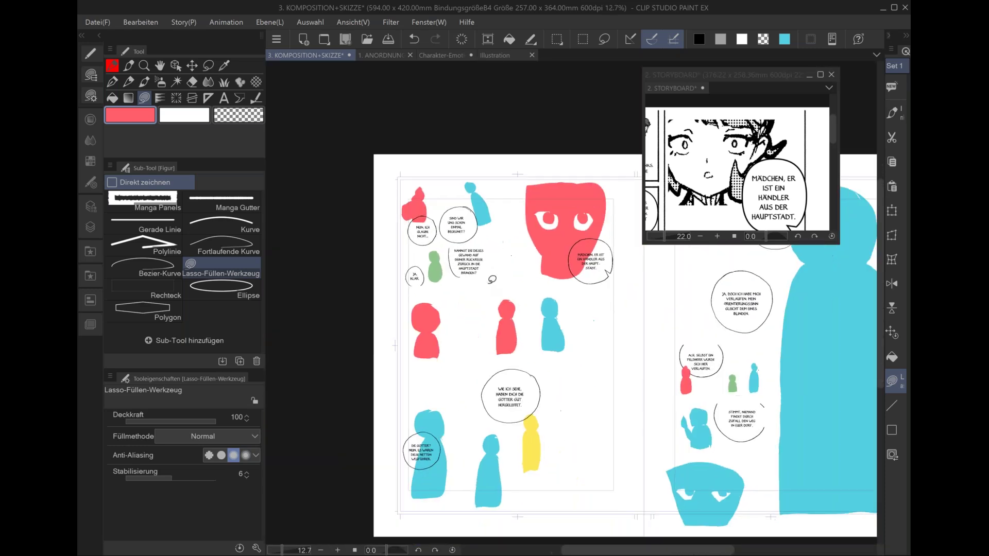
scroll(492, 279, "up", 1)
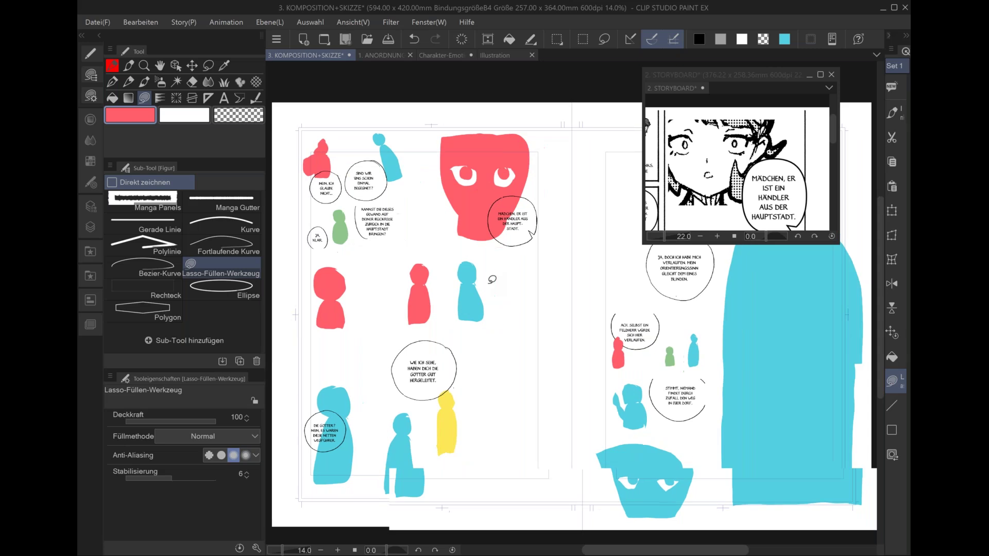
scroll(492, 279, "down", 1)
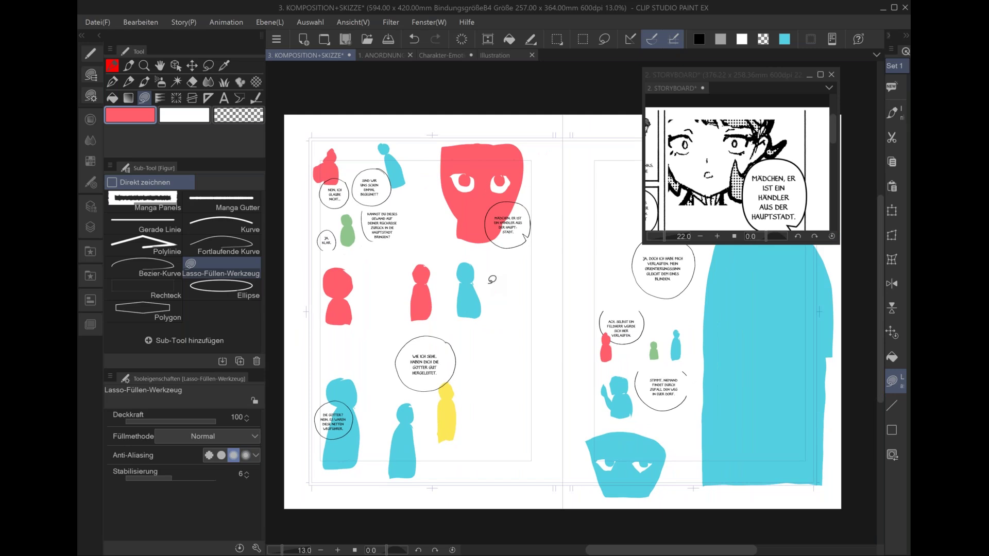
scroll(492, 279, "up", 1)
scroll(492, 279, "up", 1)
scroll(737, 165, "down", 1)
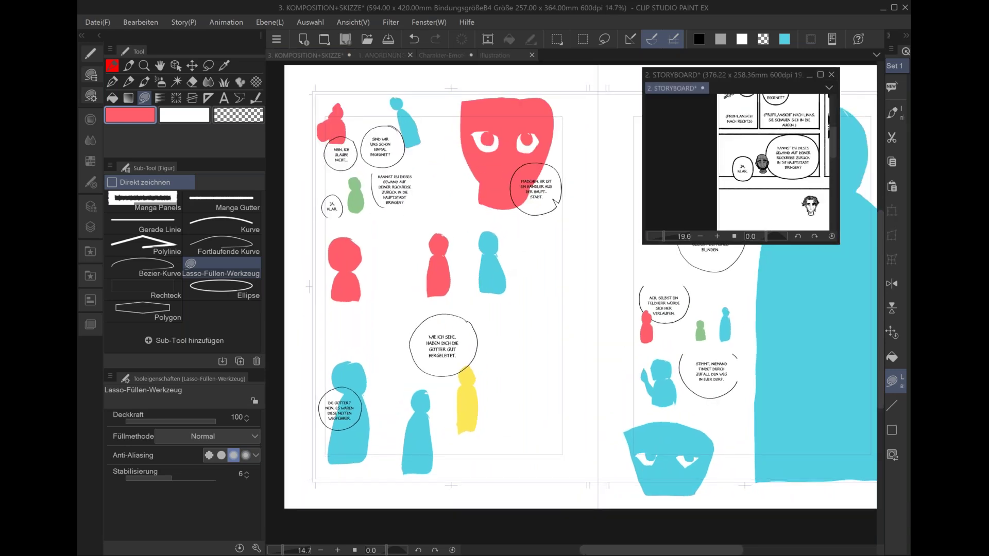
- Fit the storyboard reference to its window, make the subwindow taller and pan its view
key("ctrl+0")
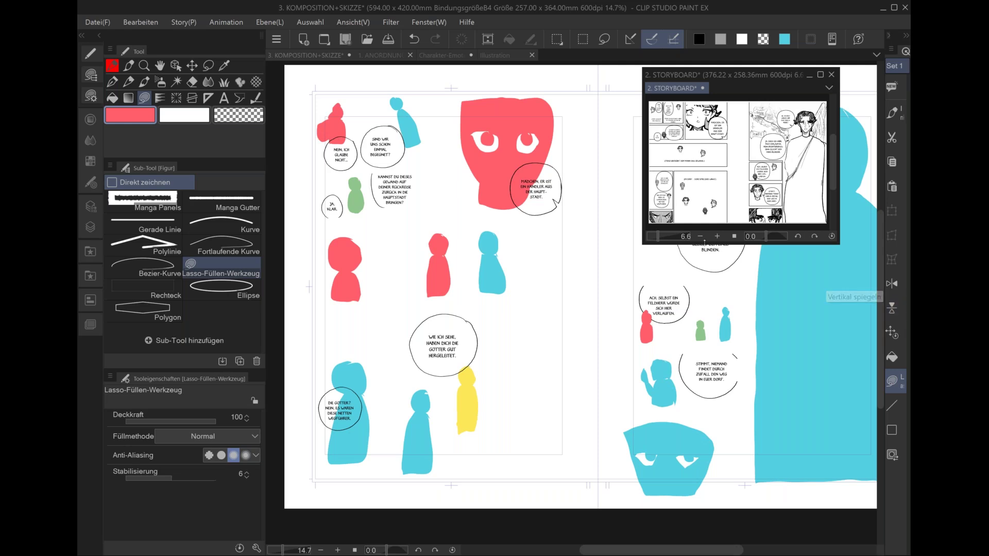
left_click_drag(706, 245, 704, 385)
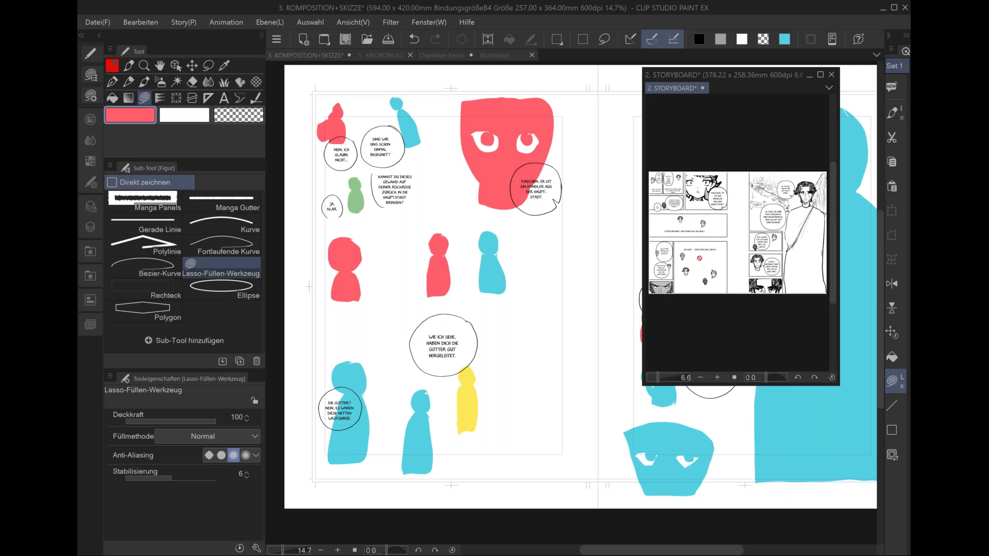
scroll(706, 259, "up", 3)
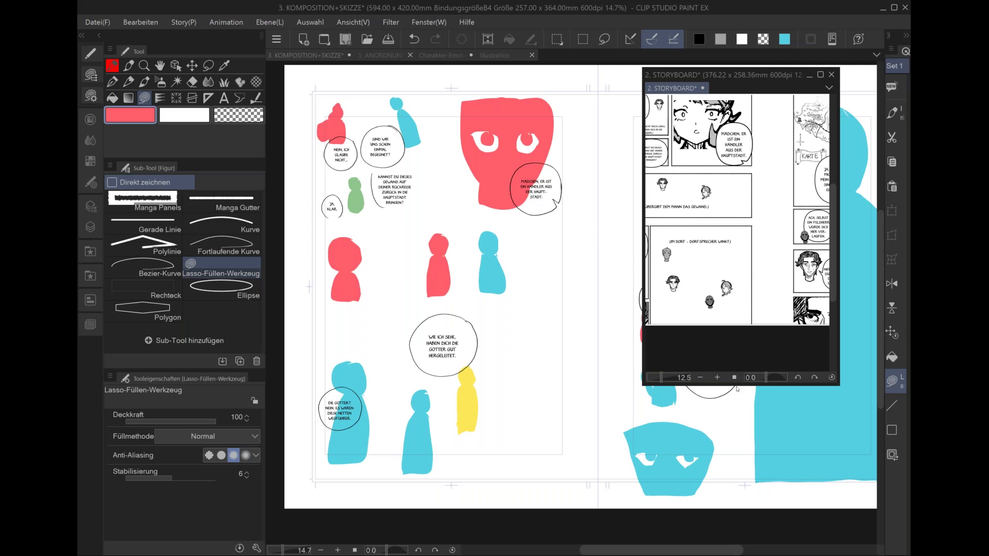
left_click_drag(740, 417, 740, 485)
left_click_drag(706, 306, 724, 355)
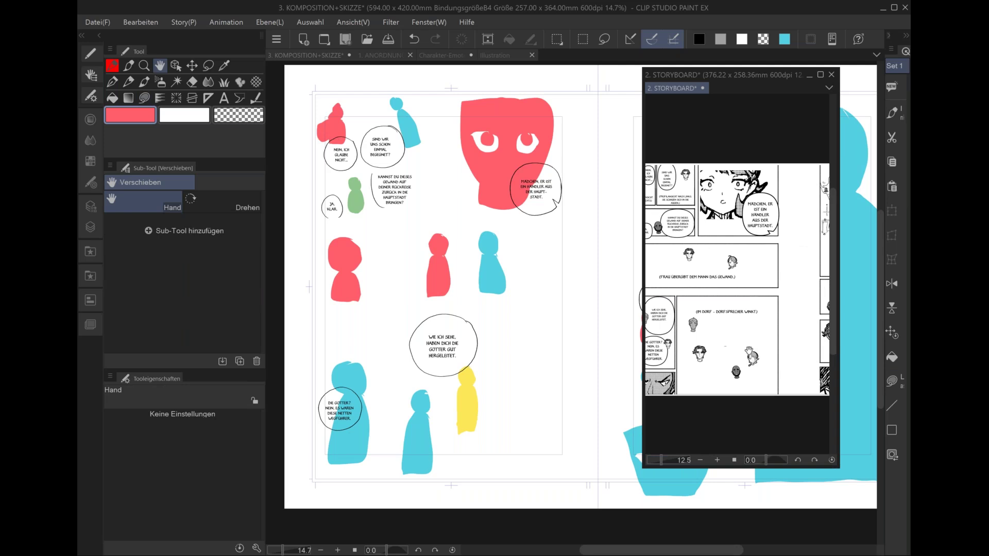
key("u")
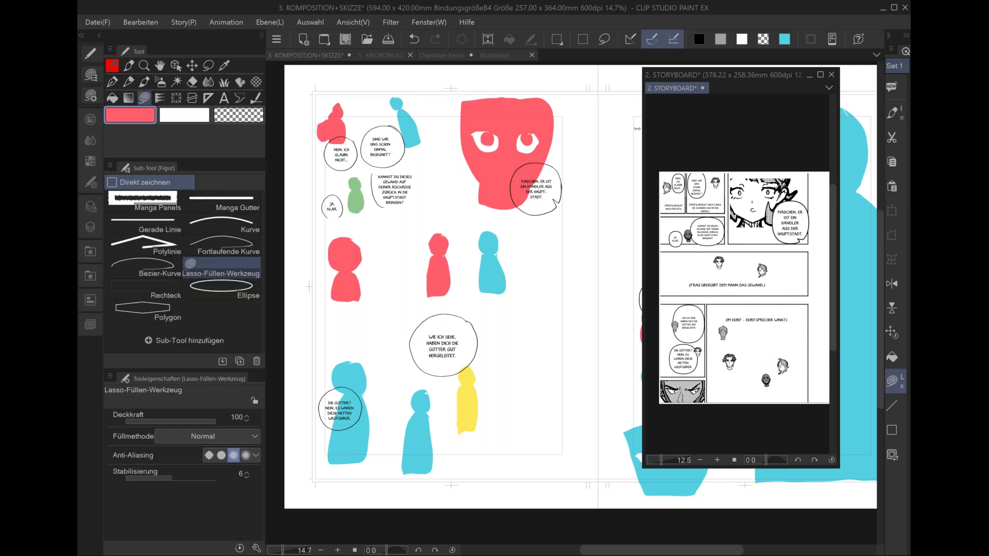
left_click_drag(689, 269, 500, 201)
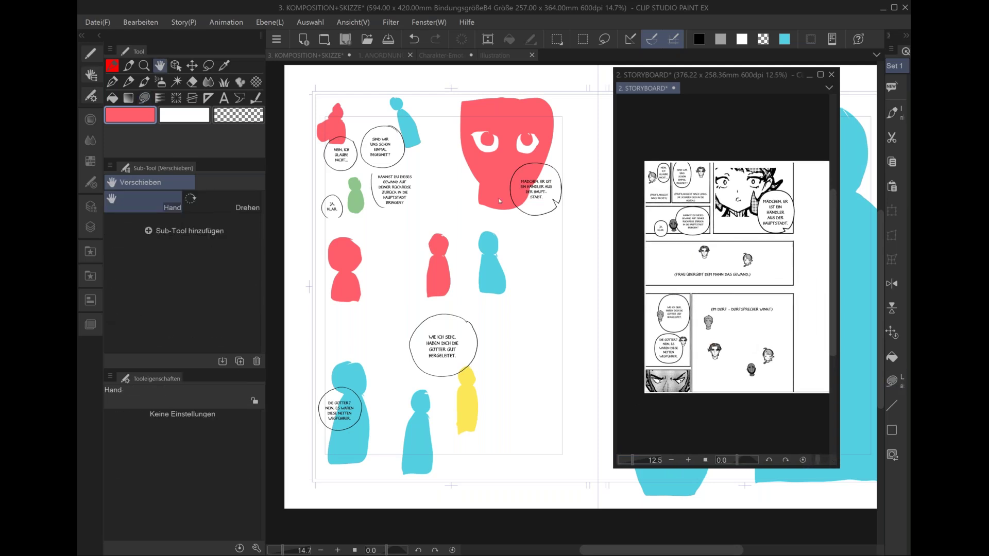
key("space")
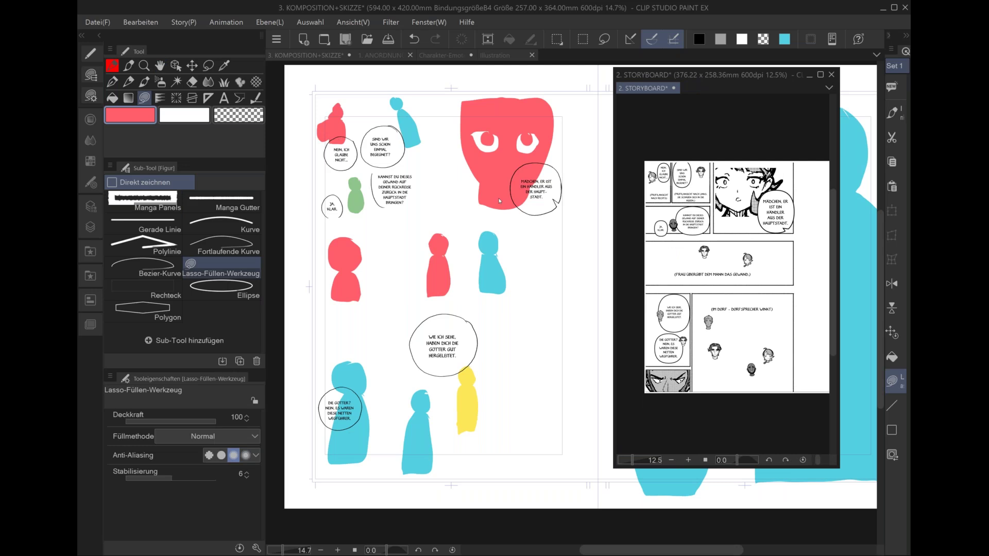
- Move the yellow figure up beside the central bubble, then select Ebene 4 in the Layer list
left_click(544, 338)
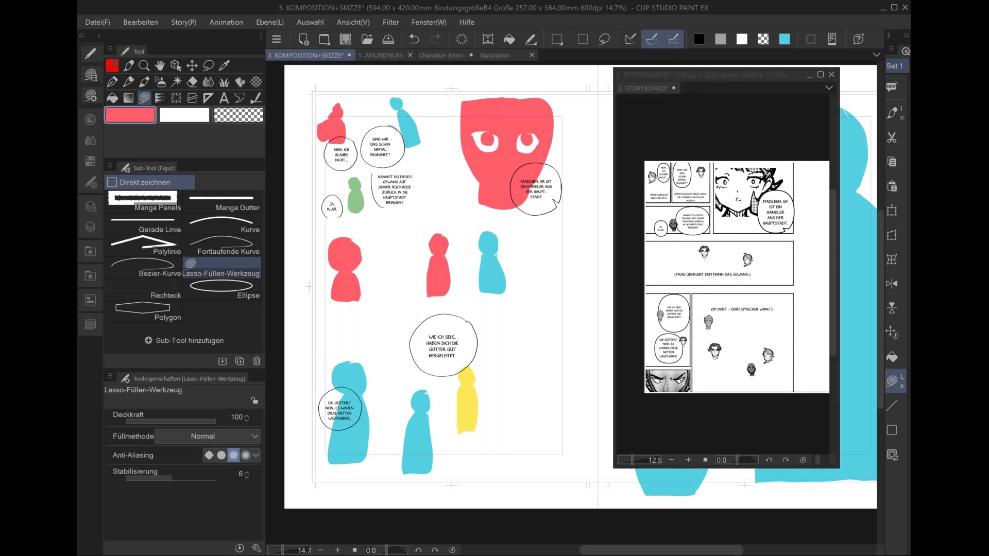
key("o")
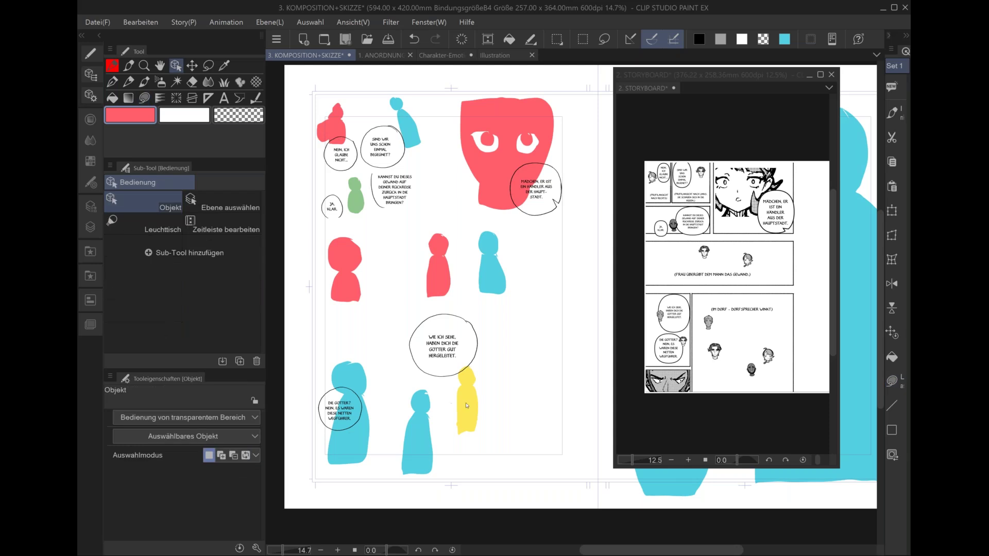
left_click_drag(466, 405, 472, 391)
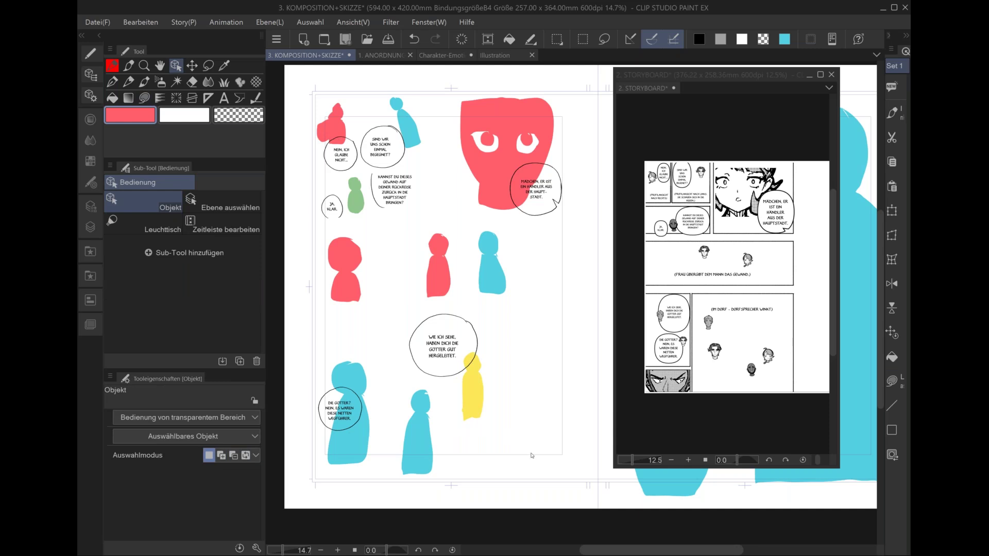
scroll(755, 407, "up", 3)
scroll(726, 279, "up", 1)
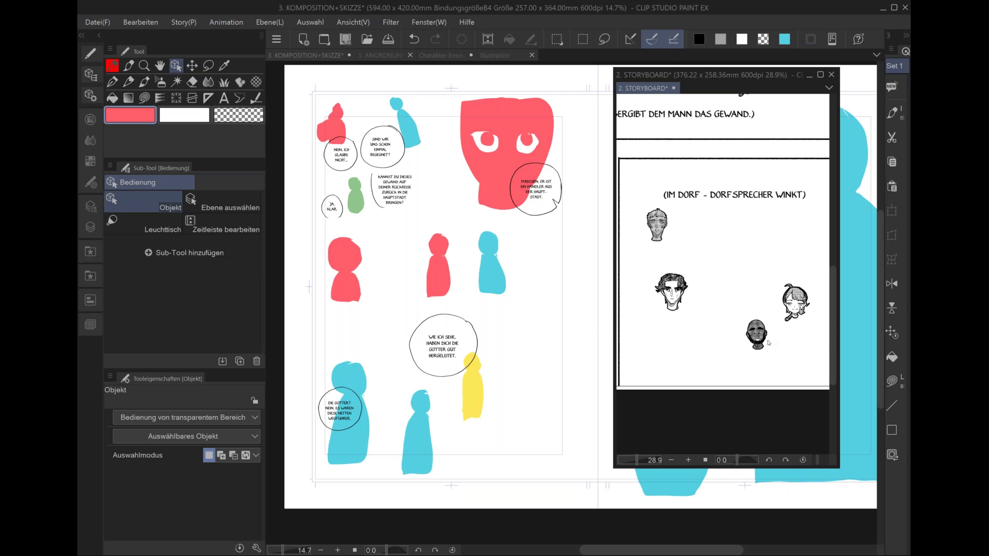
left_click(509, 309)
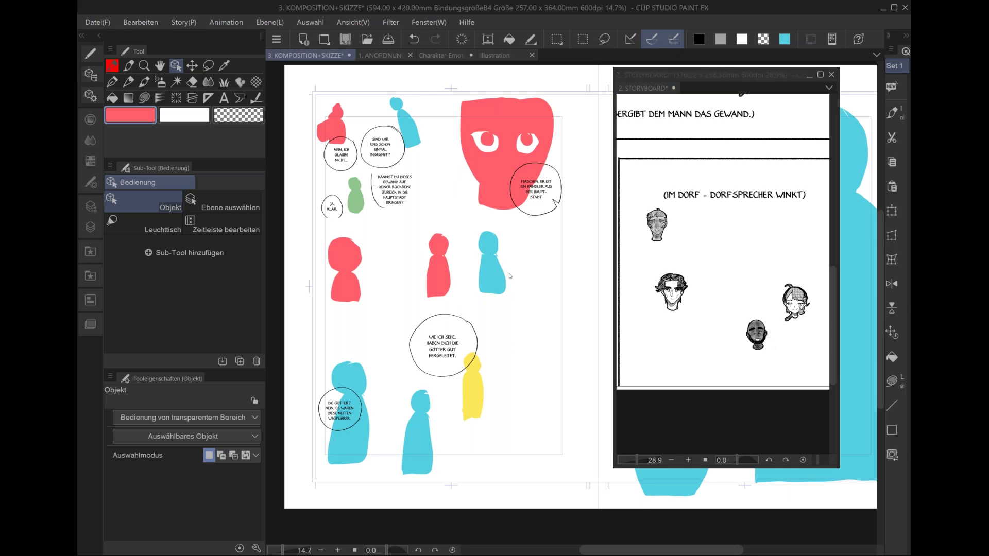
scroll(510, 276, "up", 2)
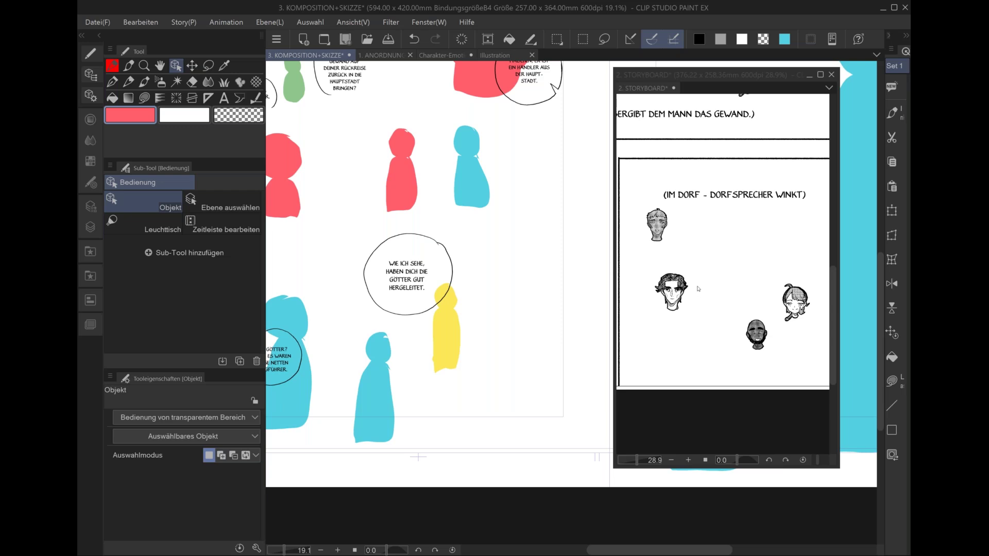
scroll(711, 284, "down", 2)
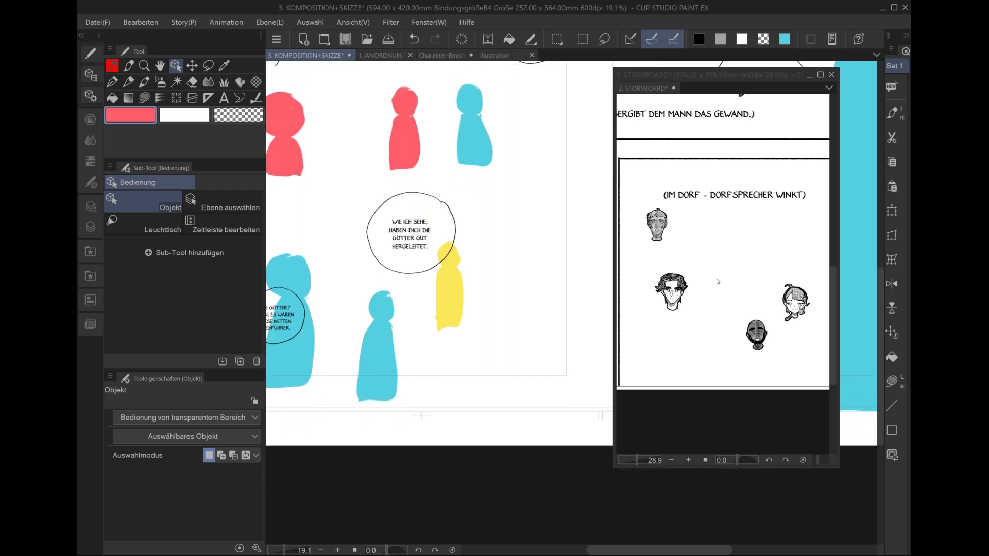
scroll(464, 221, "up", 1)
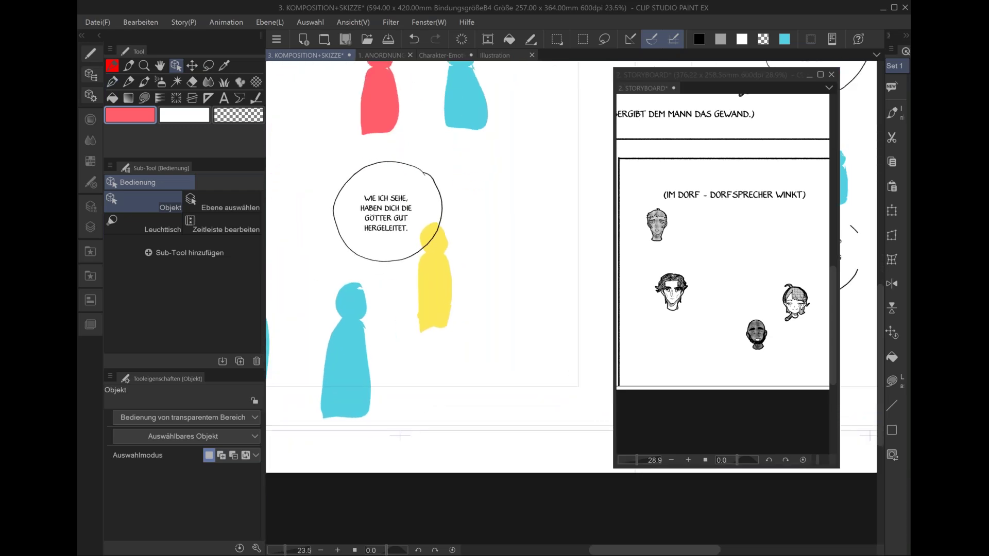
left_click(91, 208)
left_click(212, 405)
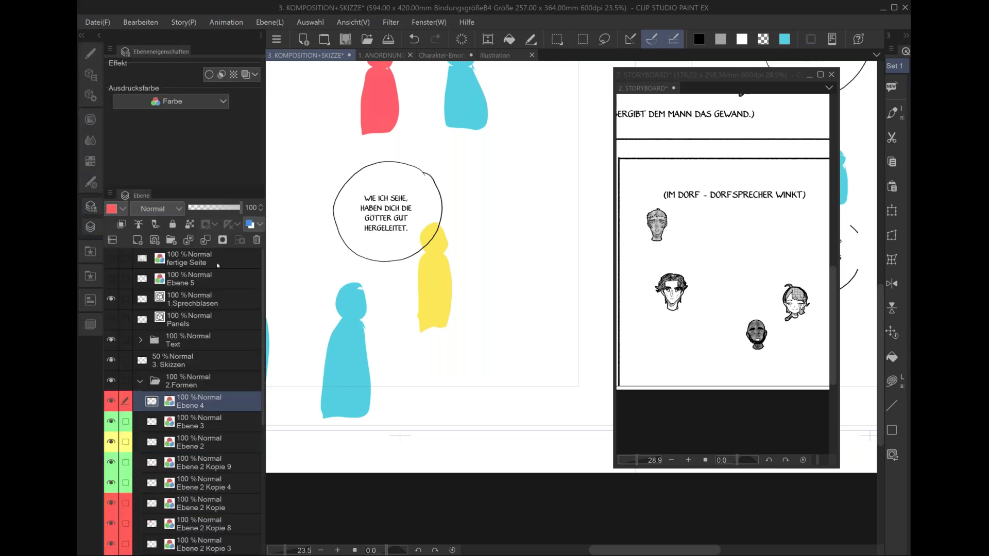
- On Ebene 4, lasso-fill a red body shape below the red head
right_click(382, 98)
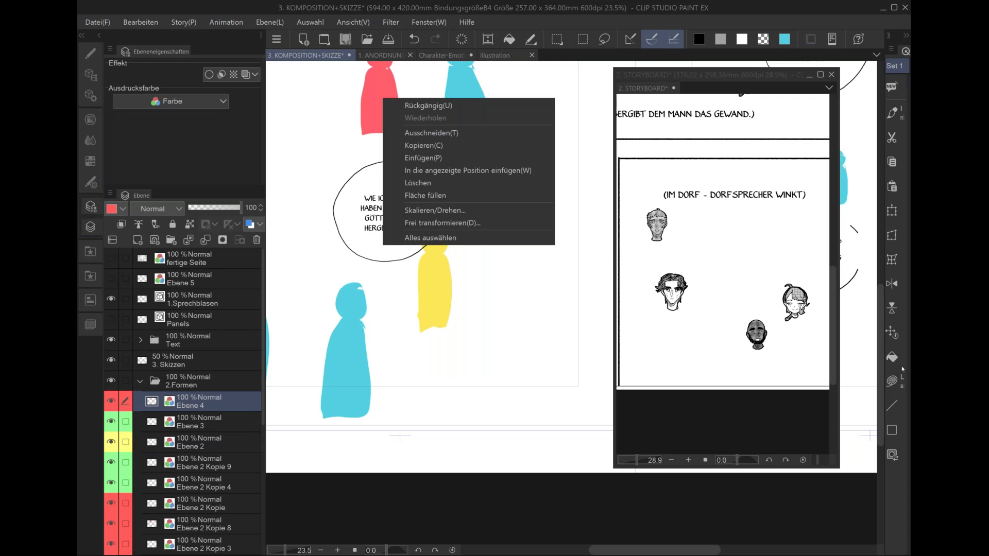
key("Escape")
left_click(886, 385)
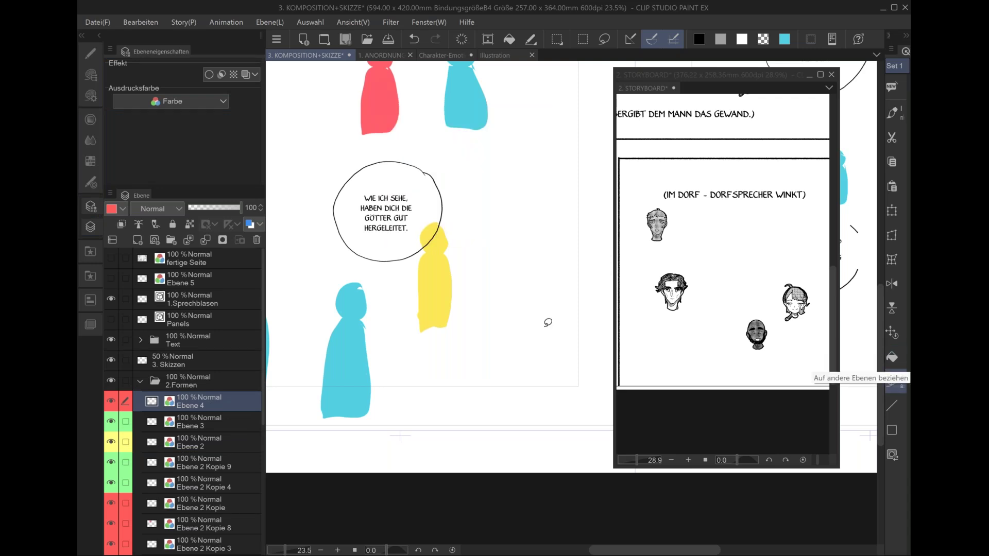
mouse_move(567, 309)
left_mouse_down()
mouse_move(547, 329)
mouse_move(556, 327)
left_mouse_up()
left_click_drag(542, 386, 567, 331)
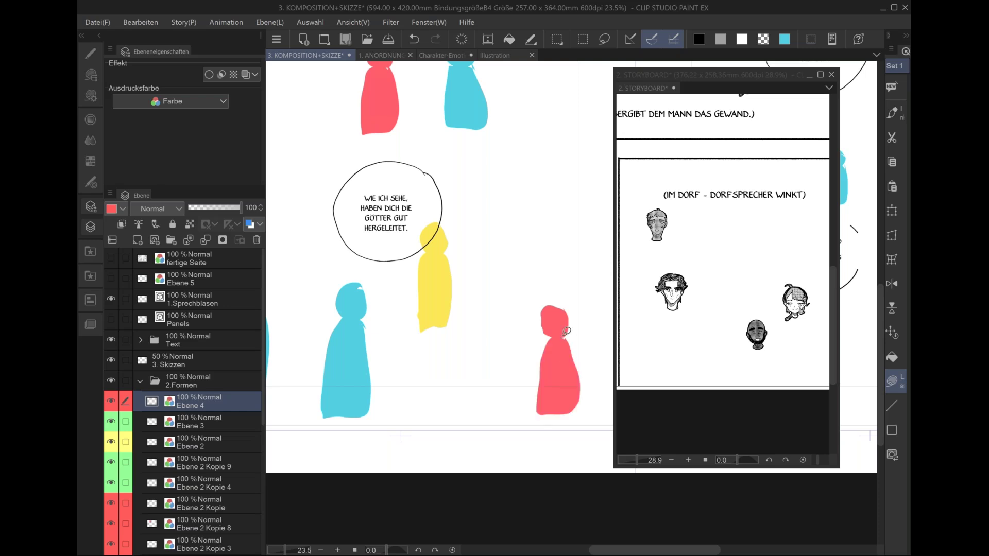
- On Ebene 3, lasso-fill a small green figure beside the red one and pan the storyboard reference
left_click(198, 412)
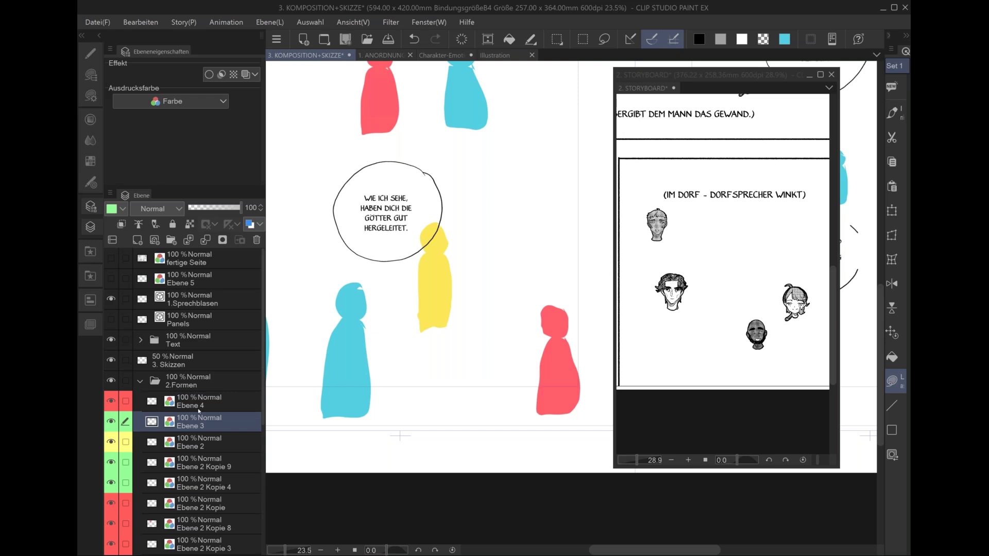
key("ctrl+minus")
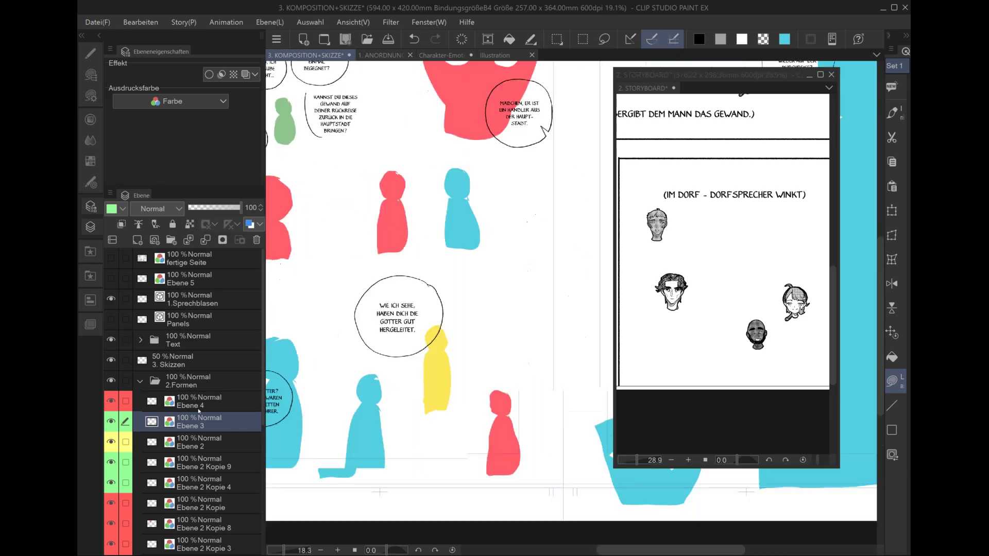
scroll(366, 105, "up", 1)
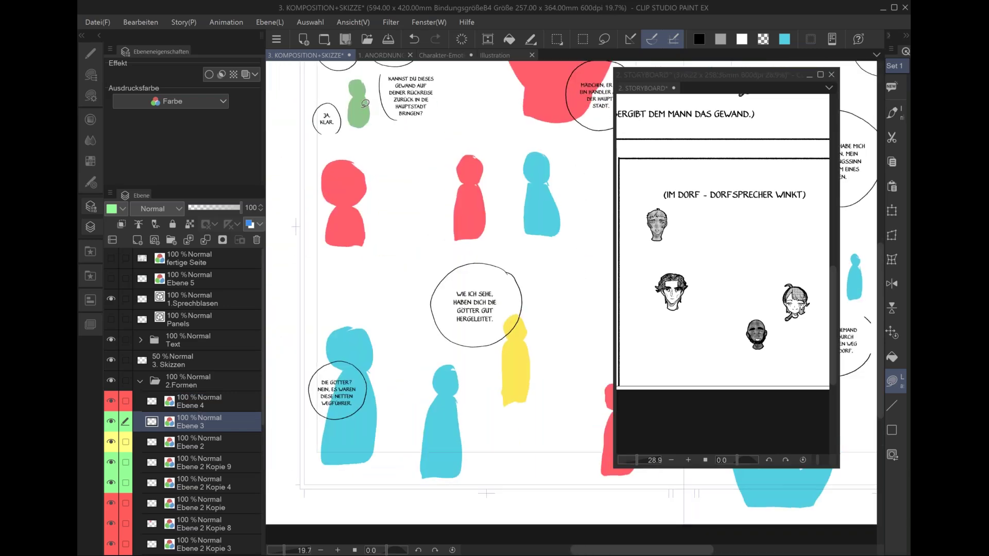
scroll(365, 103, "up", 2)
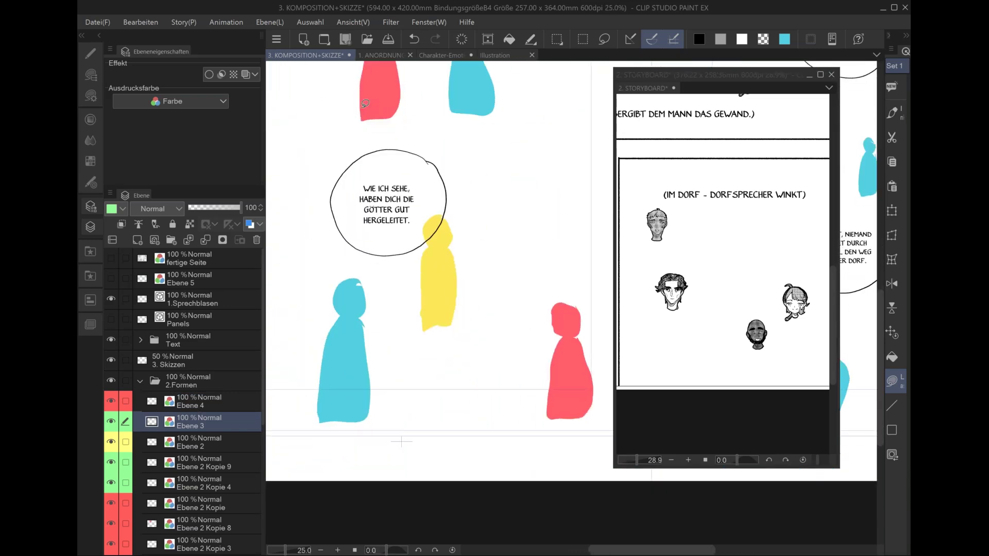
scroll(365, 104, "up", 1)
mouse_move(516, 365)
left_mouse_down()
mouse_move(521, 381)
mouse_move(526, 363)
left_mouse_up()
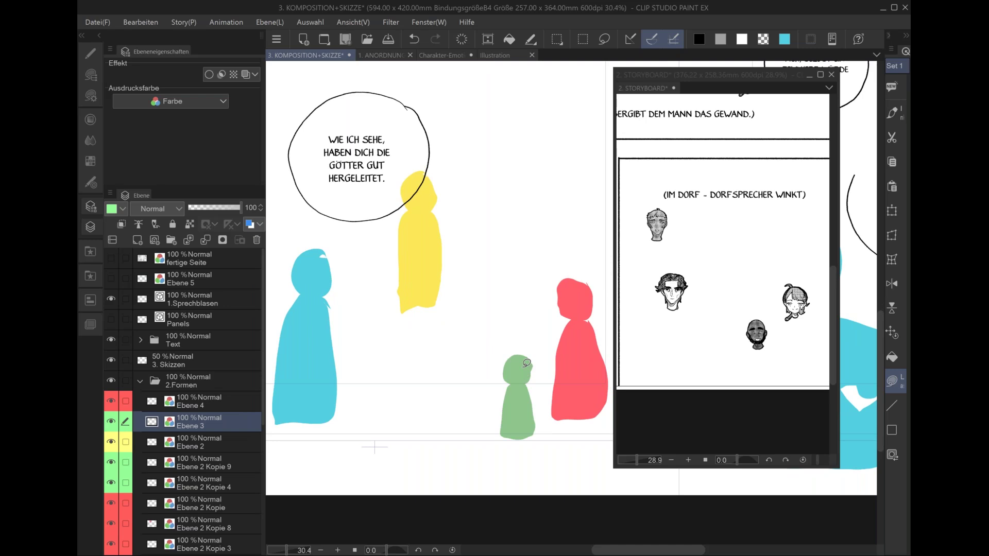
scroll(527, 364, "down", 2)
scroll(527, 363, "down", 1)
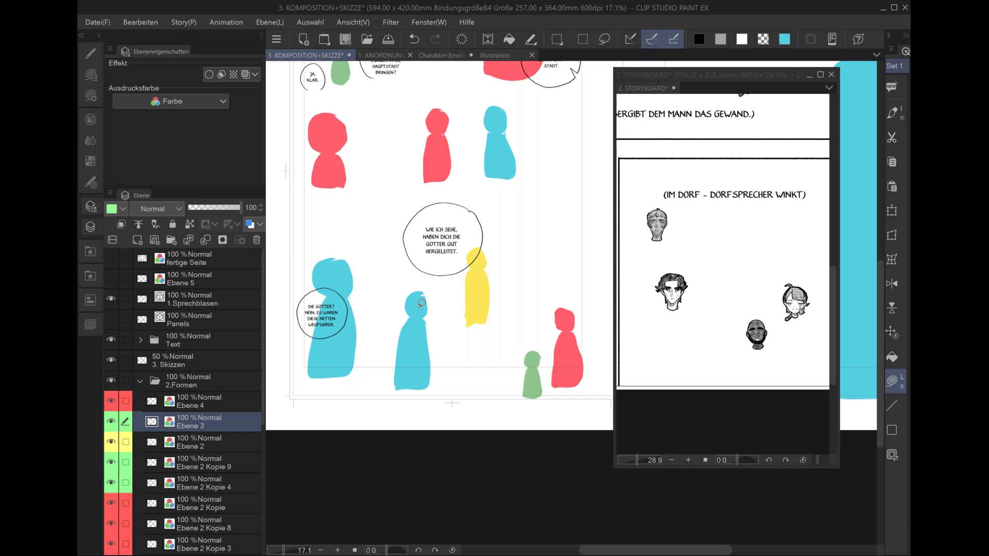
scroll(421, 304, "up", 2)
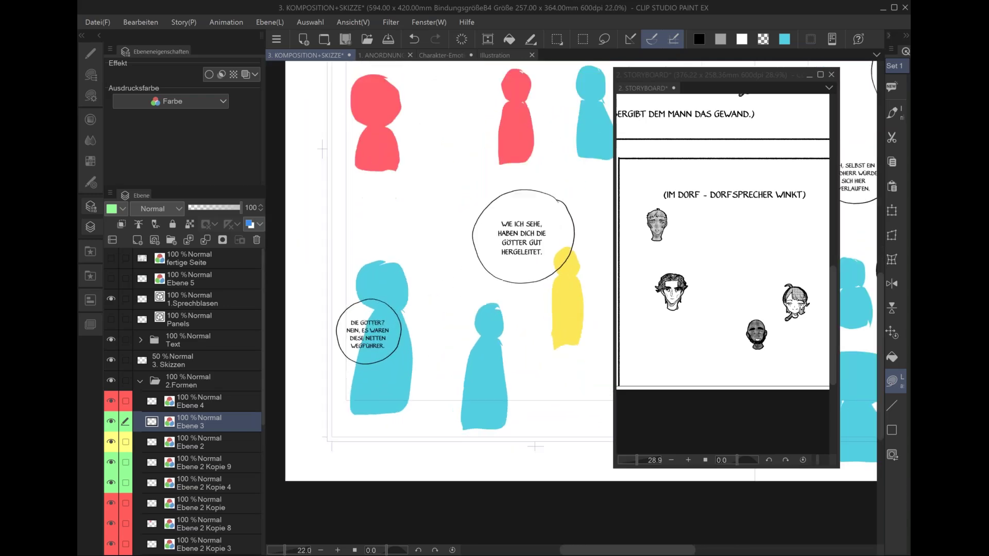
left_click(721, 258)
left_click_drag(721, 257, 740, 253)
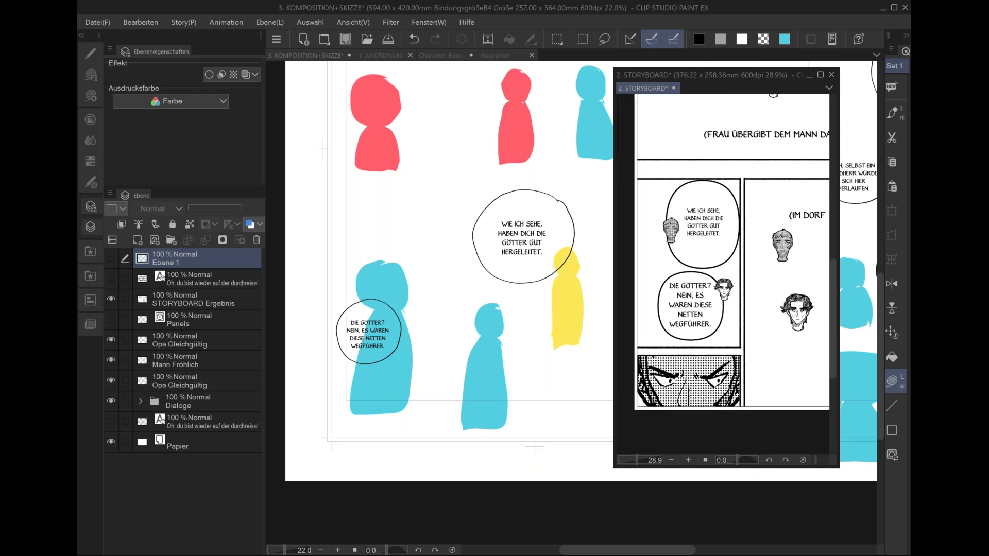
- With the Operation tool, move the left cyan figure upward and slightly right
left_click(589, 39)
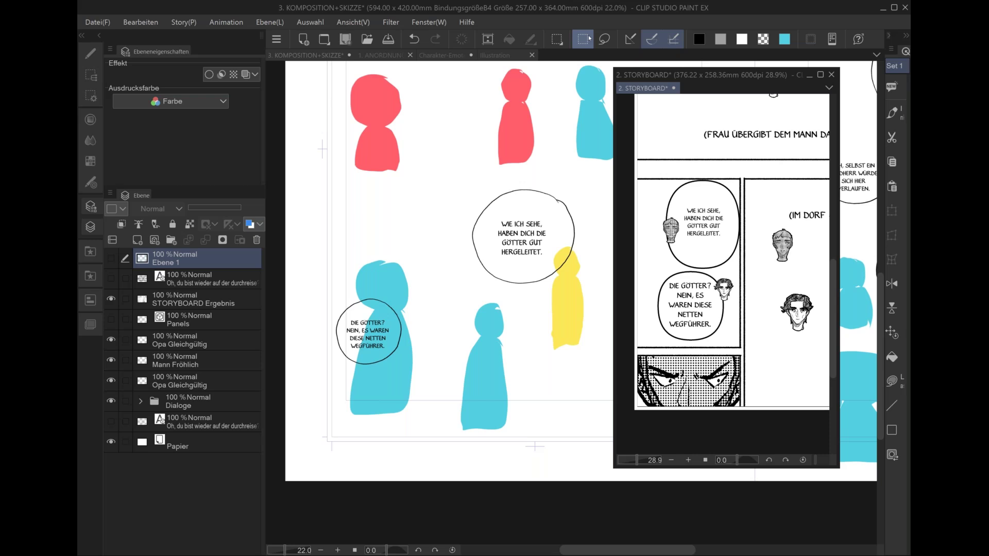
left_click(413, 421)
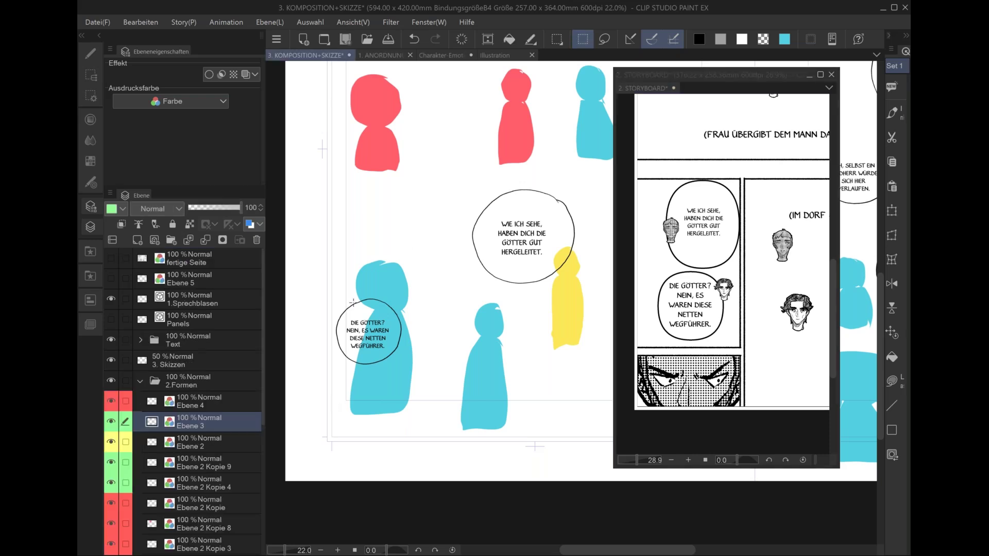
left_click(90, 53)
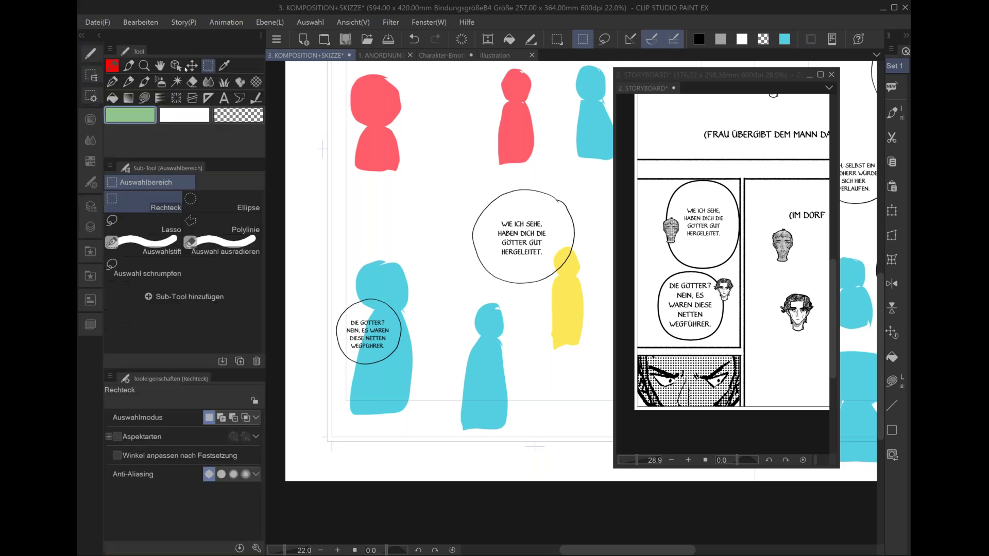
left_click(176, 64)
left_click_drag(400, 370, 396, 315)
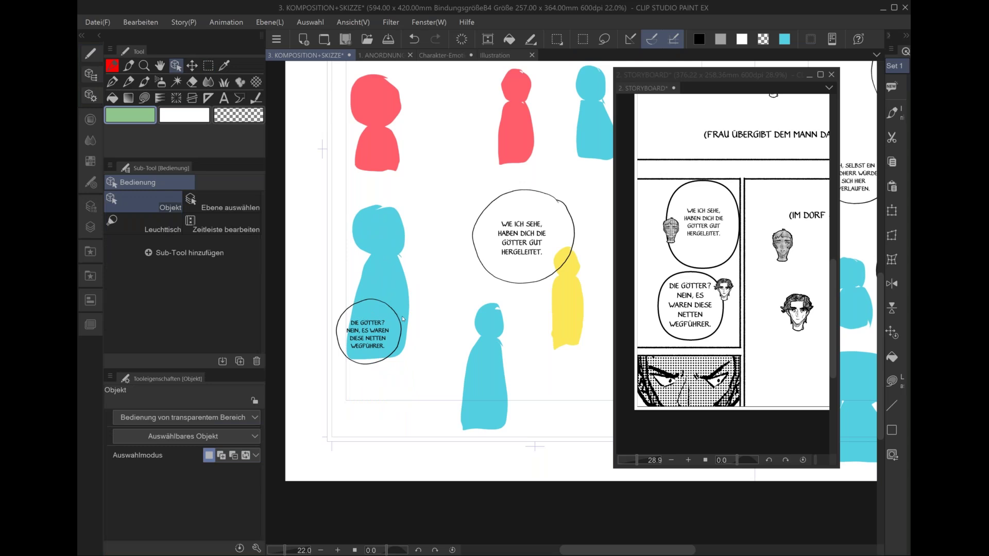
left_click_drag(396, 316, 411, 318)
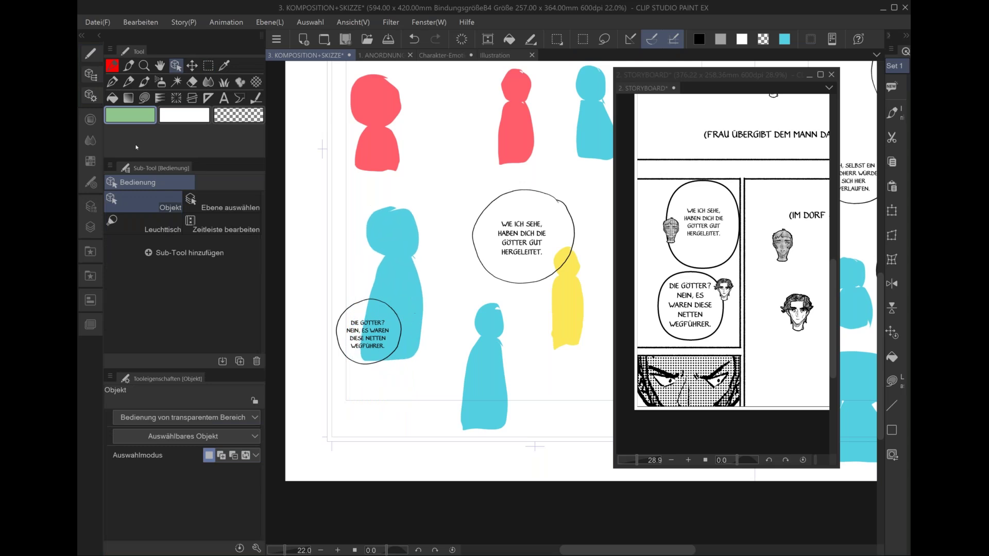
- Dismiss the canvas editing options, pick the pen, and show the Layer list again
right_click(567, 291)
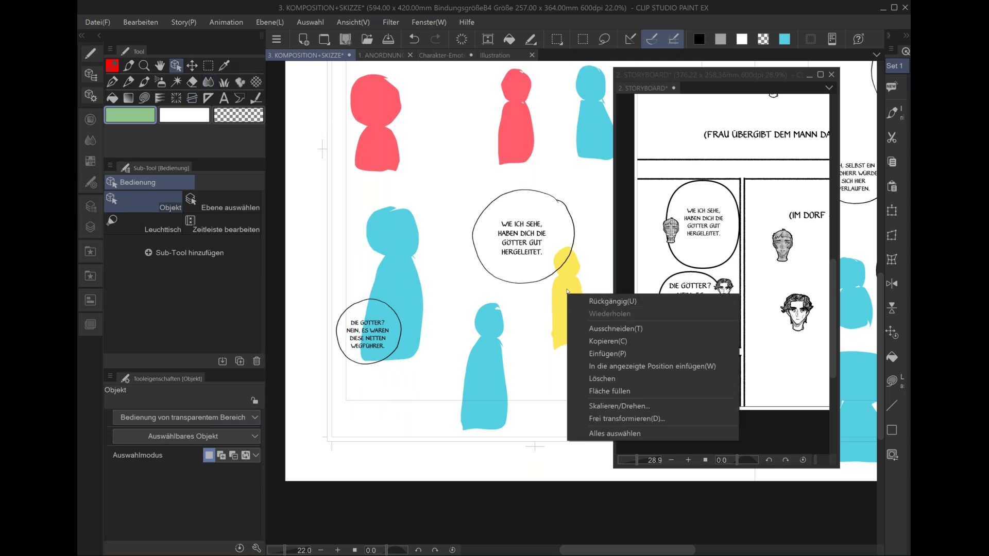
left_click(899, 112)
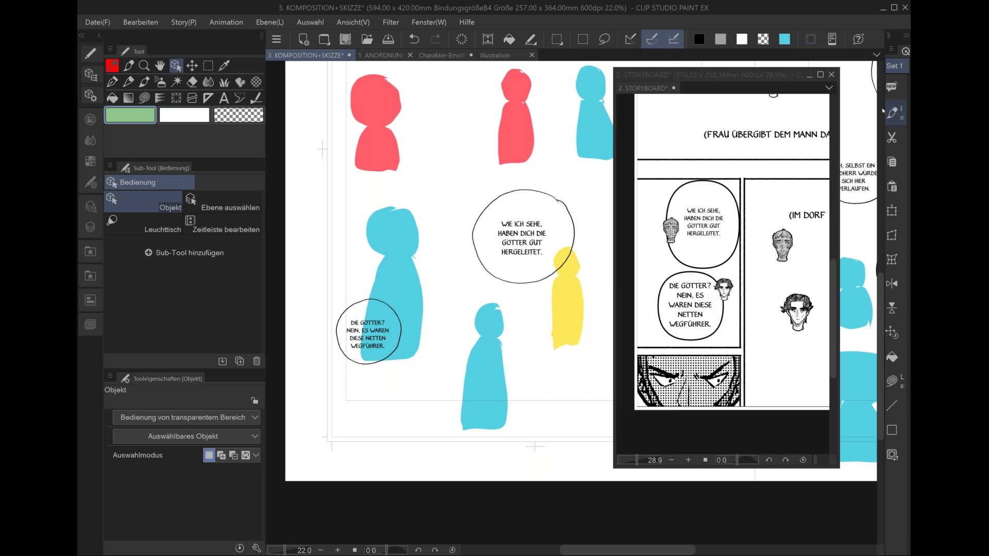
left_click(893, 112)
left_click(95, 218)
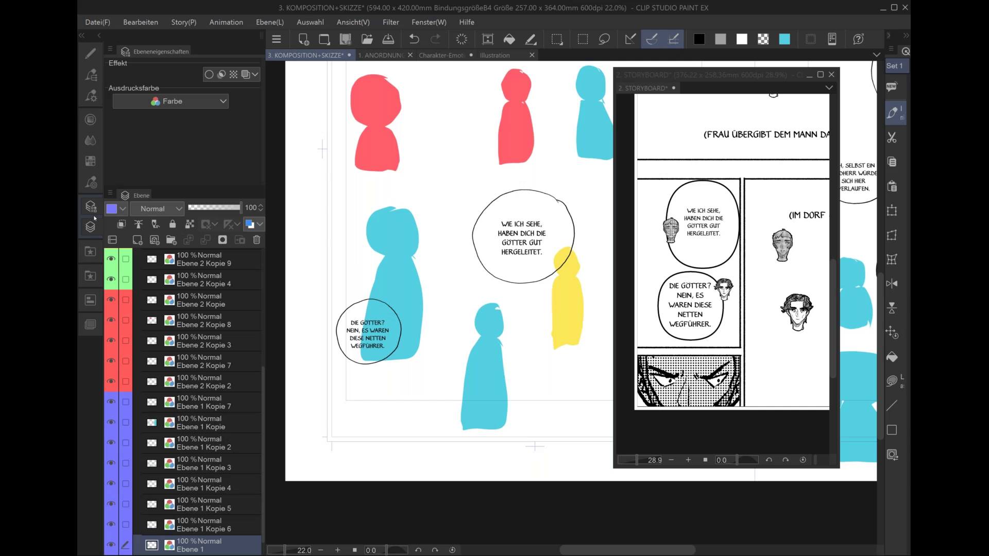
- Add a new layer Ebene 6 above Ebene 2 with the Gelb (yellow) layer colour
scroll(201, 391, "up", 5)
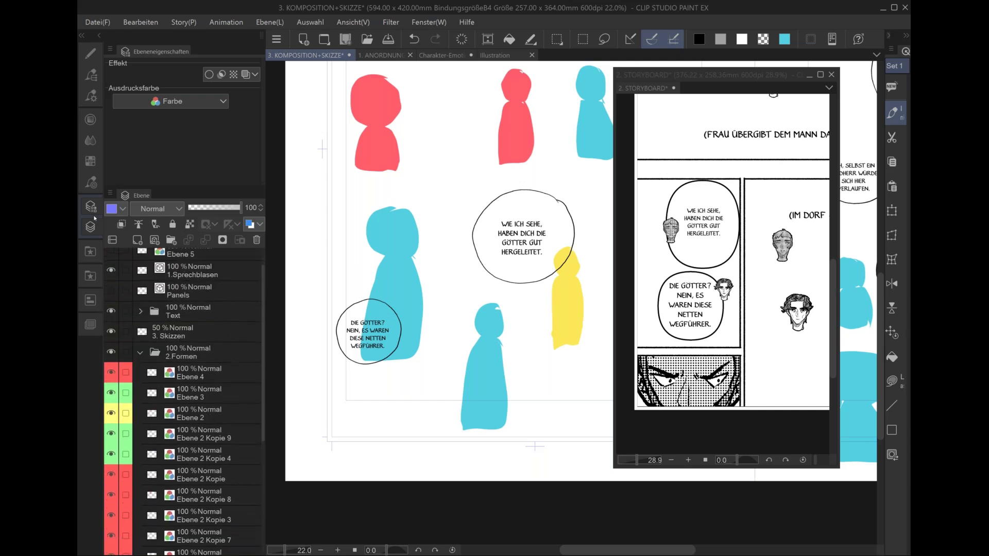
left_click(206, 419)
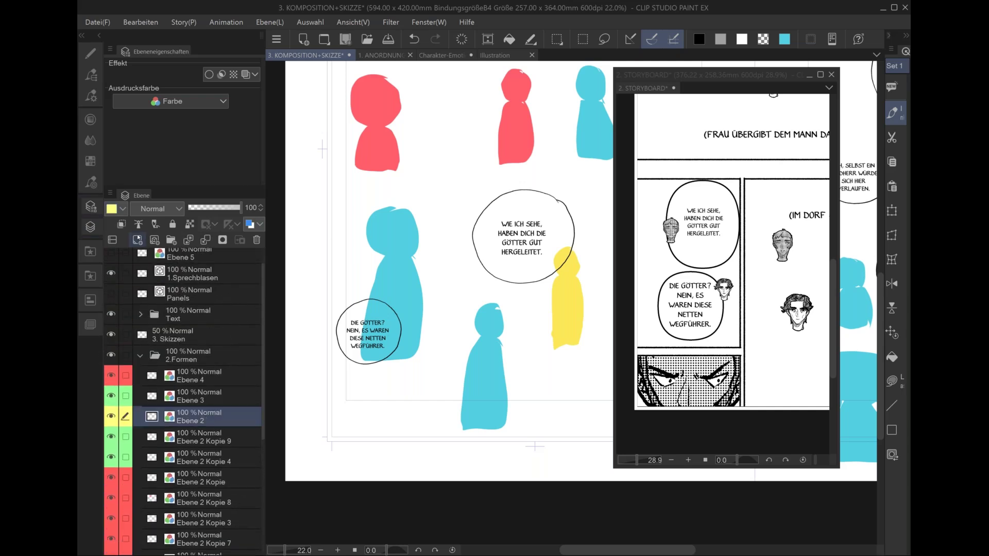
left_click(138, 240)
left_click(181, 102)
left_click(183, 118)
key("ctrl+z")
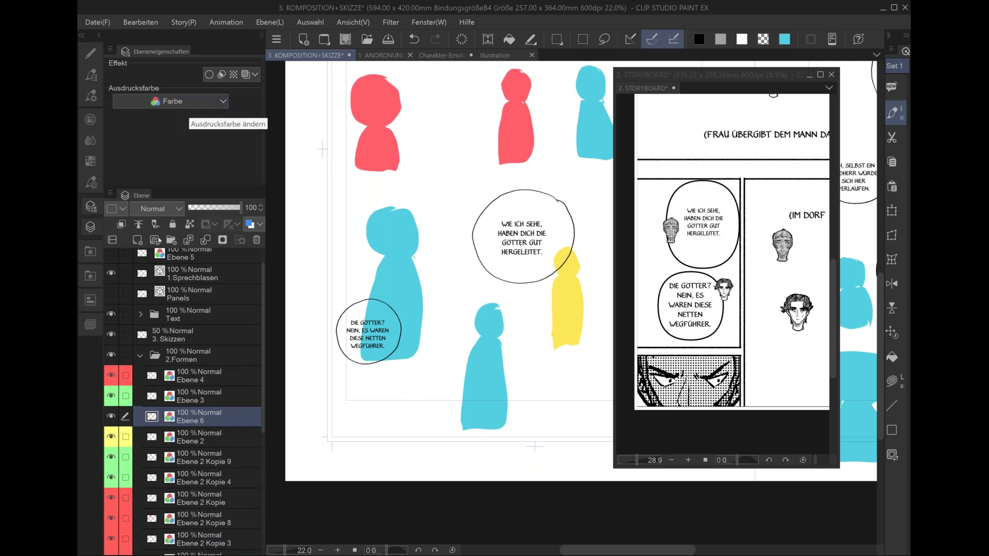
left_click(123, 209)
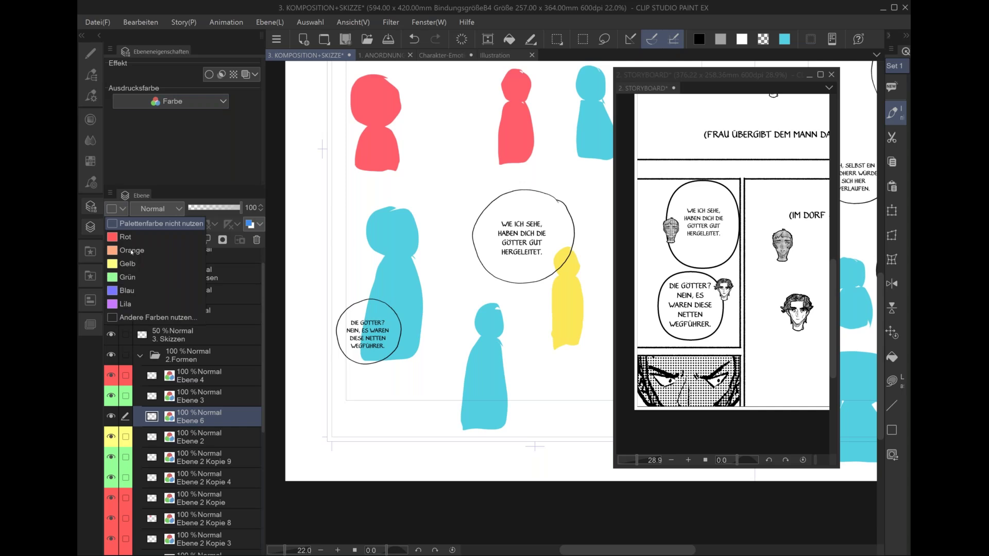
left_click(133, 260)
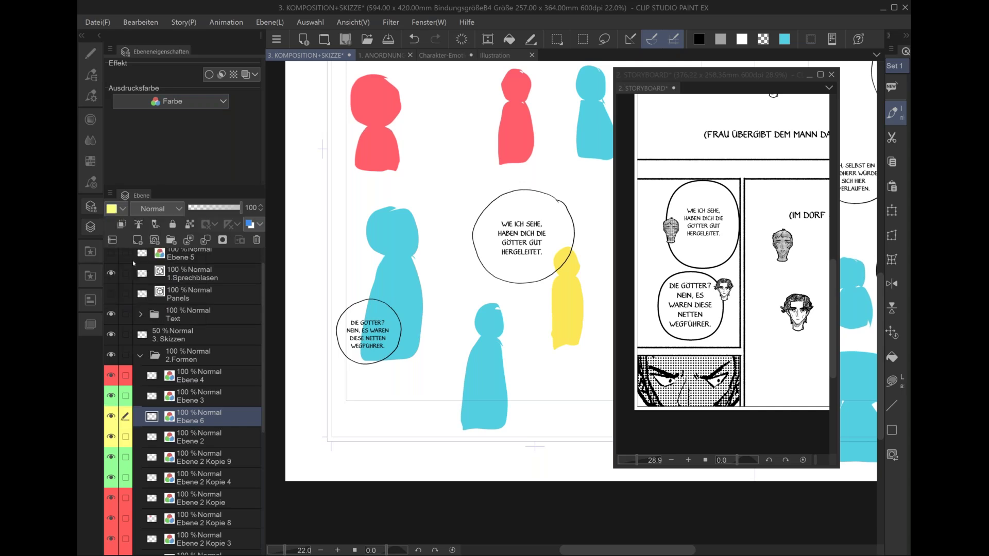
- Lasso-fill a yellow block below the lower-left speech bubble and collapse the 2.Formen folder
key("ctrl+plus")
left_click_drag(339, 375, 363, 442)
key("ctrl+z")
left_click(896, 380)
left_click_drag(324, 369, 335, 360)
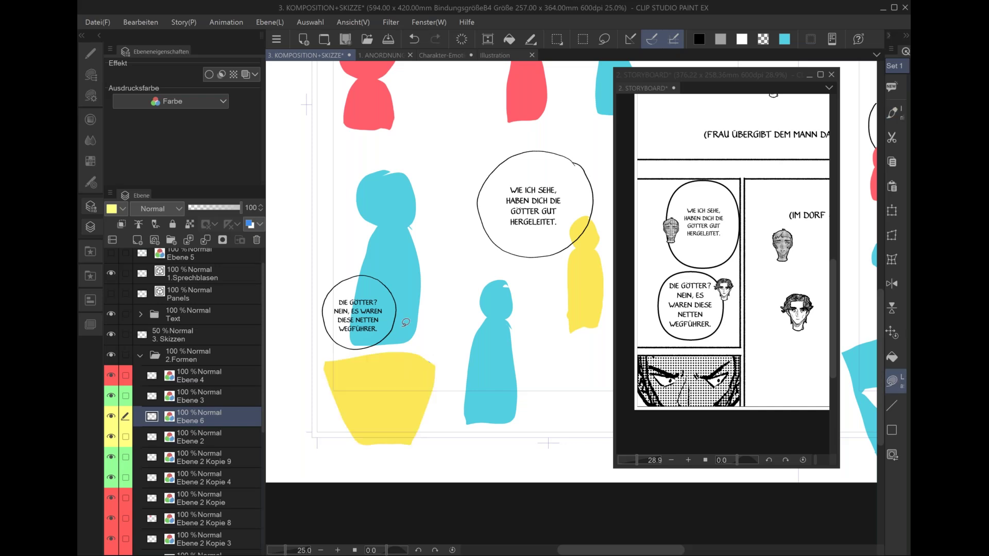
scroll(406, 322, "down", 3)
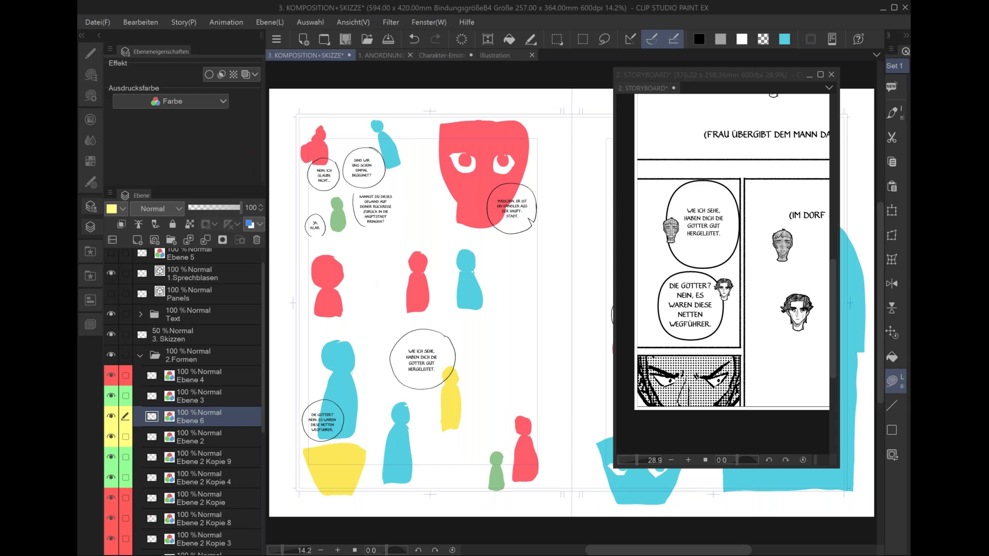
left_click(146, 359)
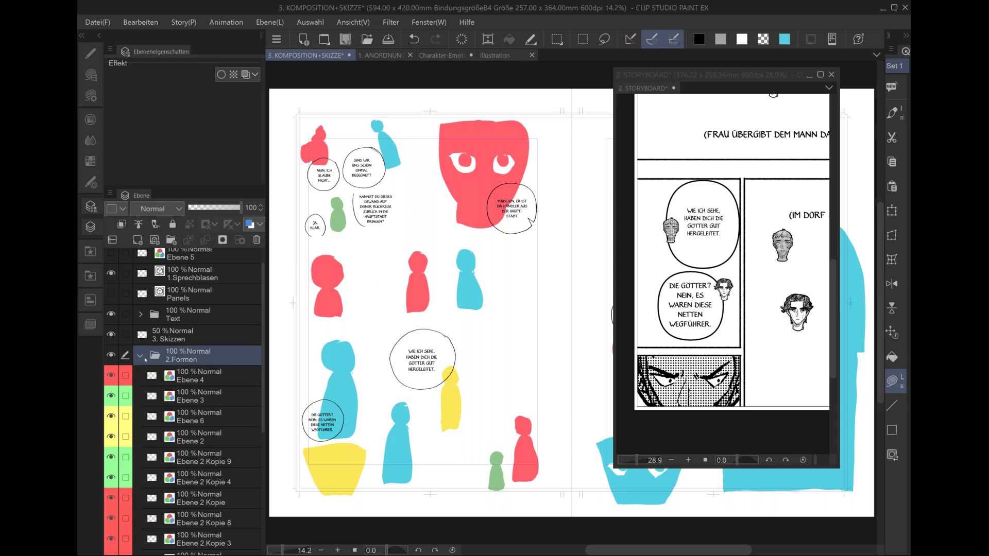
left_click(142, 357)
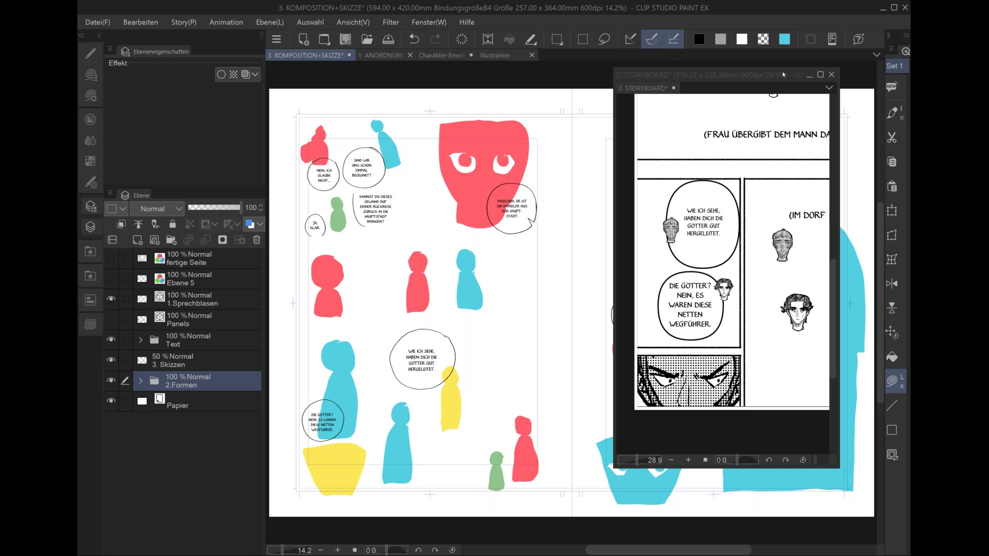
- Dock the storyboard window as a tab and return to KOMPOSITION+SKIZZE with Panels selected
mouse_move(629, 93)
left_mouse_down()
mouse_move(435, 86)
mouse_move(356, 56)
left_mouse_up()
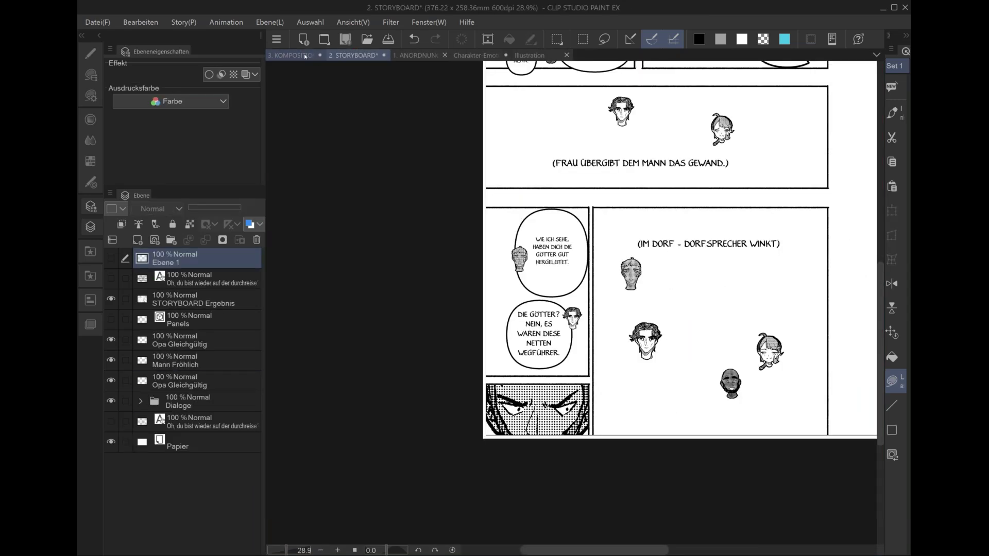
left_click(305, 56)
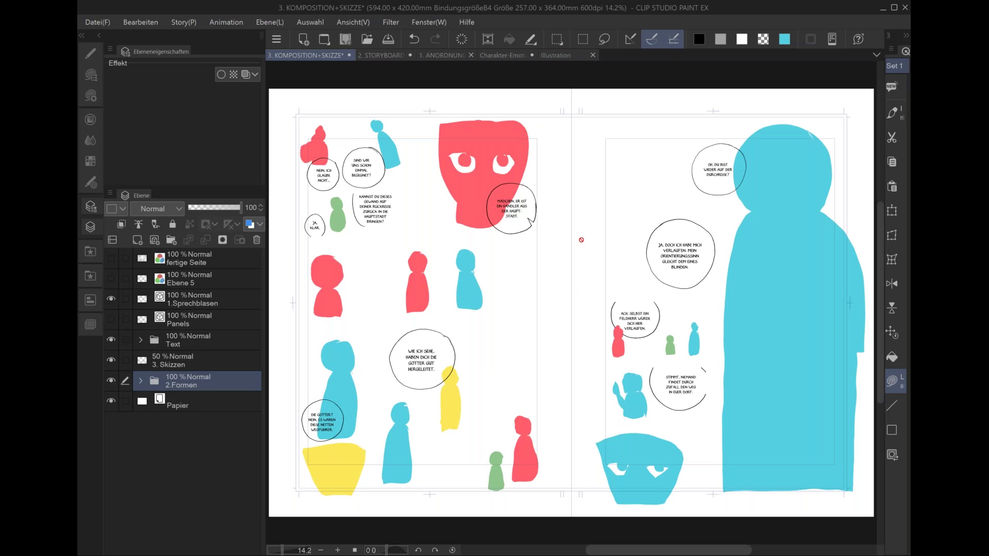
left_click(210, 317)
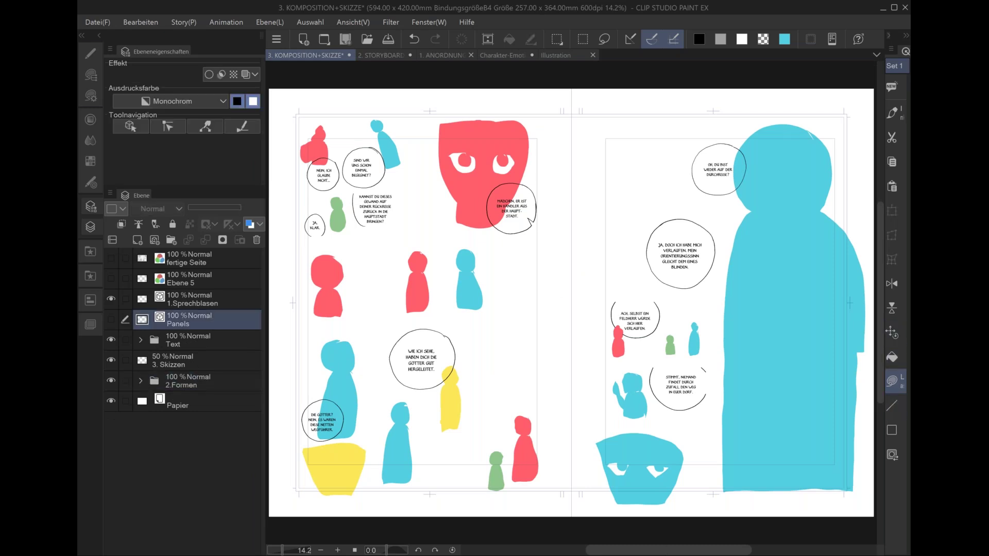
left_click(99, 35)
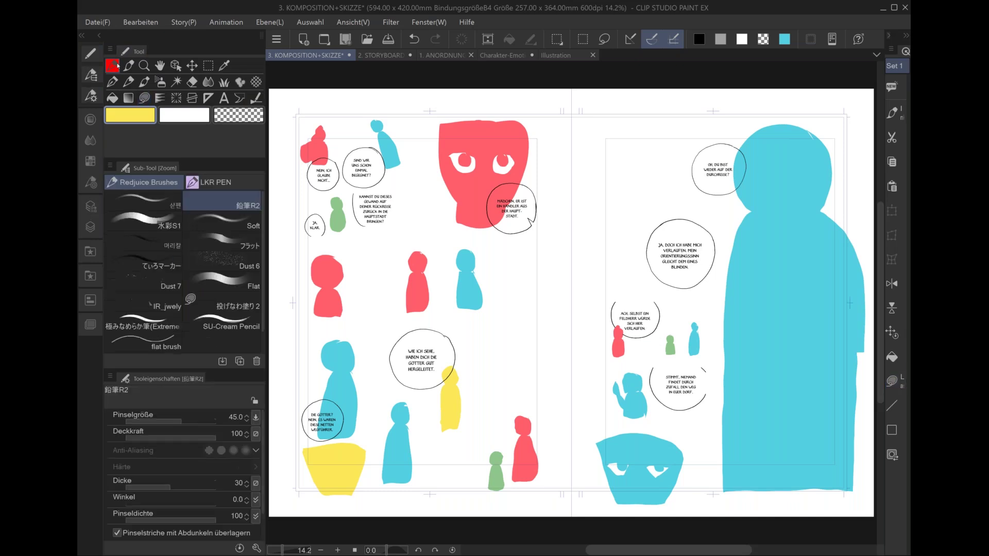
- With black colour, add new layer Ebene 7 above Panels and draw a vertical left-page border
left_click(699, 38)
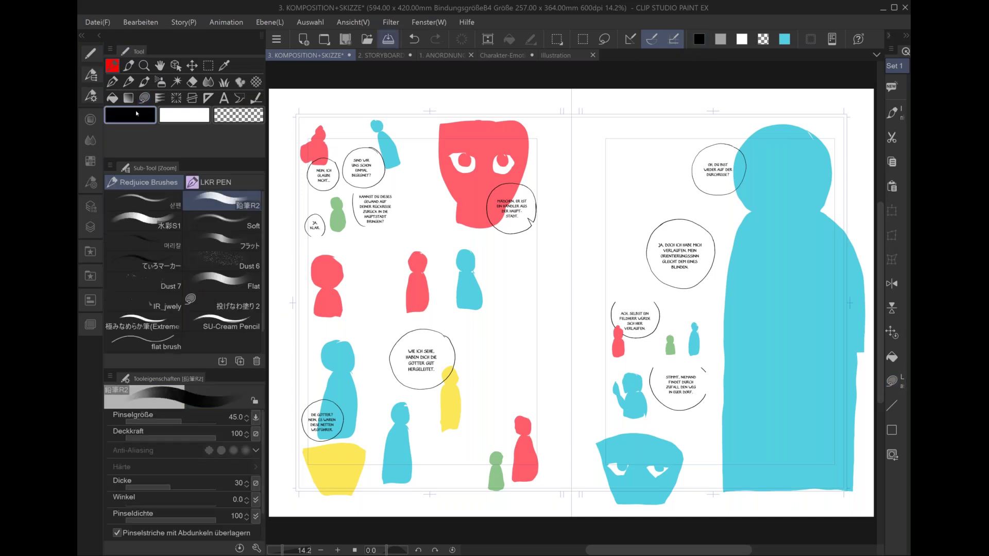
left_click(95, 220)
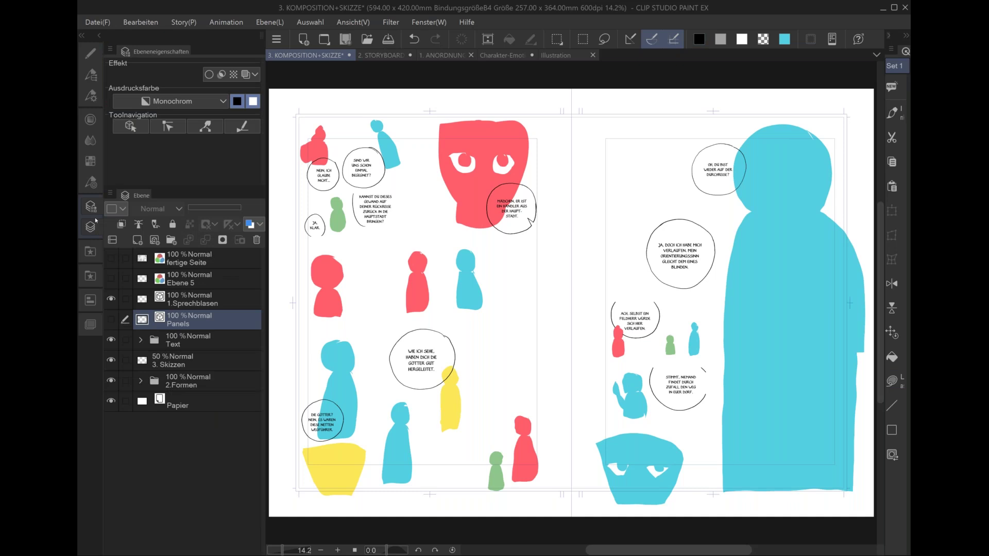
left_click(142, 234)
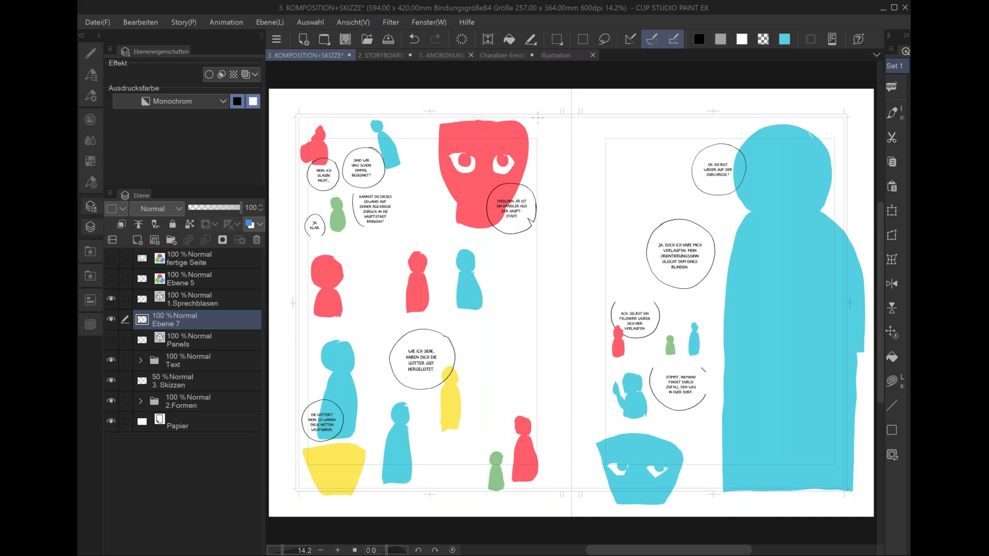
left_click_drag(538, 110, 536, 496)
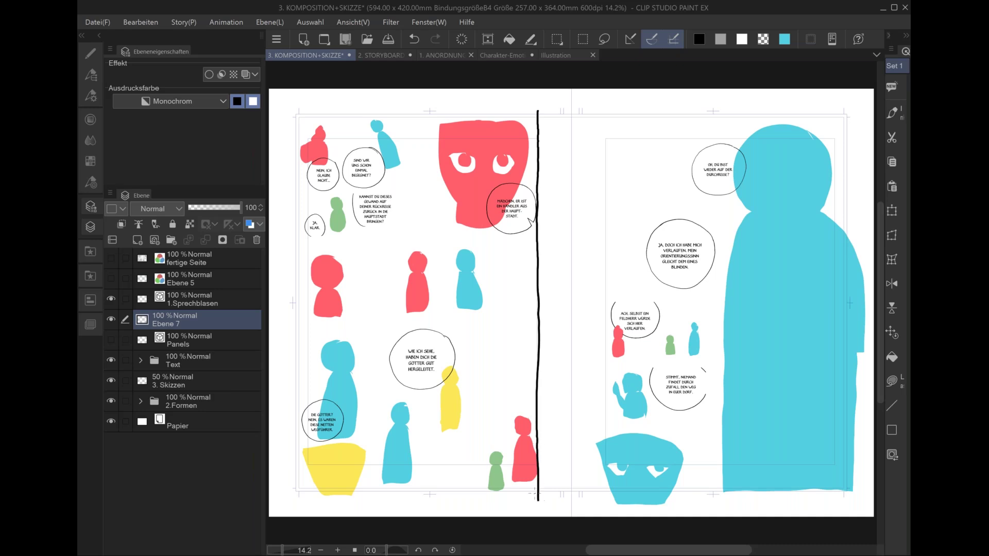
- Draw the right page's inner border and box a panel around its lower figure and bubble
left_click_drag(606, 110, 606, 502)
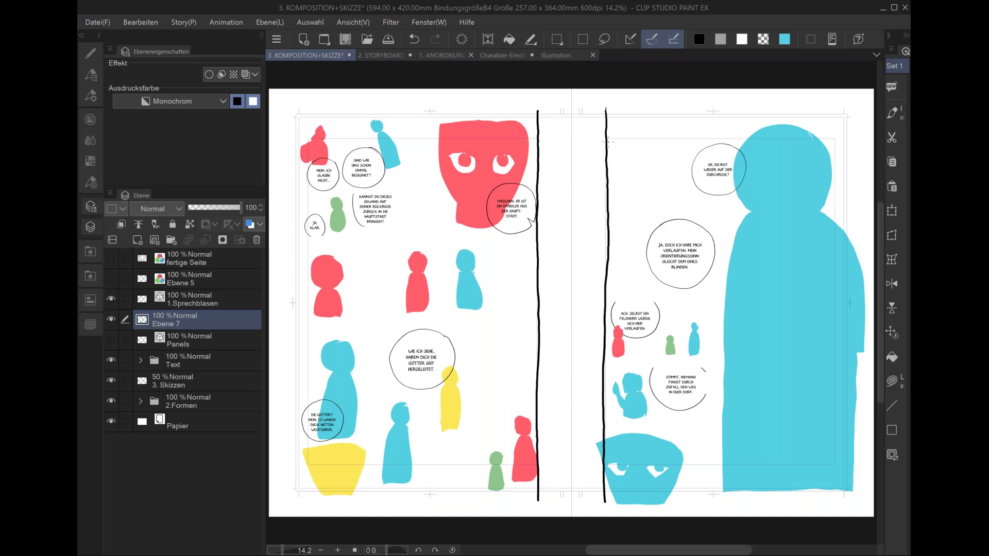
mouse_move(547, 140)
left_mouse_down()
mouse_move(581, 165)
mouse_move(567, 451)
left_mouse_up()
left_click(413, 38)
mouse_move(611, 301)
left_mouse_down()
mouse_move(704, 306)
mouse_move(705, 350)
left_mouse_up()
left_click_drag(603, 362, 708, 364)
mouse_move(604, 366)
left_mouse_down()
mouse_move(714, 368)
mouse_move(710, 421)
mouse_move(606, 423)
mouse_move(597, 366)
left_mouse_up()
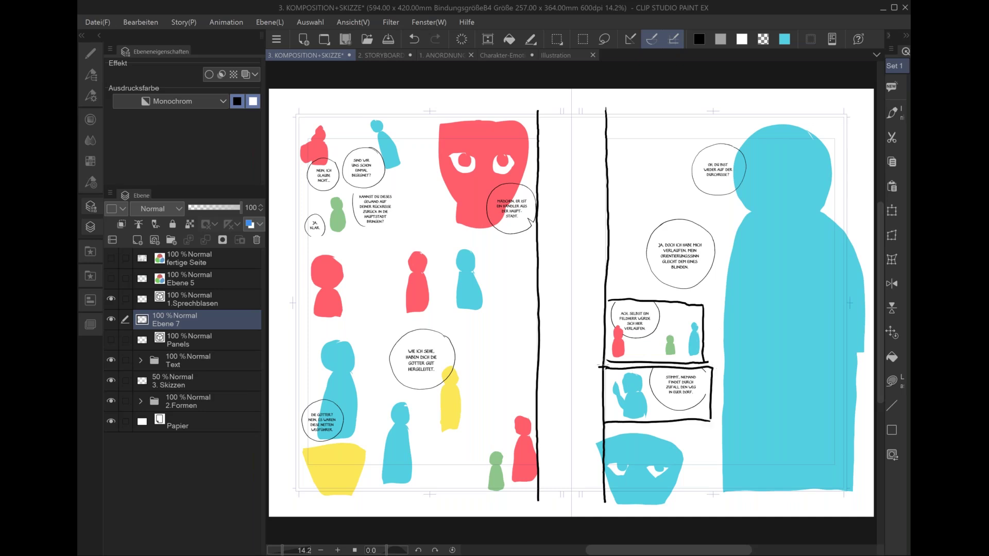
- Split the left page with horizontal and vertical borders, framing the upper-left panels and middle row
mouse_move(287, 239)
left_mouse_down()
mouse_move(545, 239)
mouse_move(357, 238)
mouse_move(537, 225)
left_mouse_up()
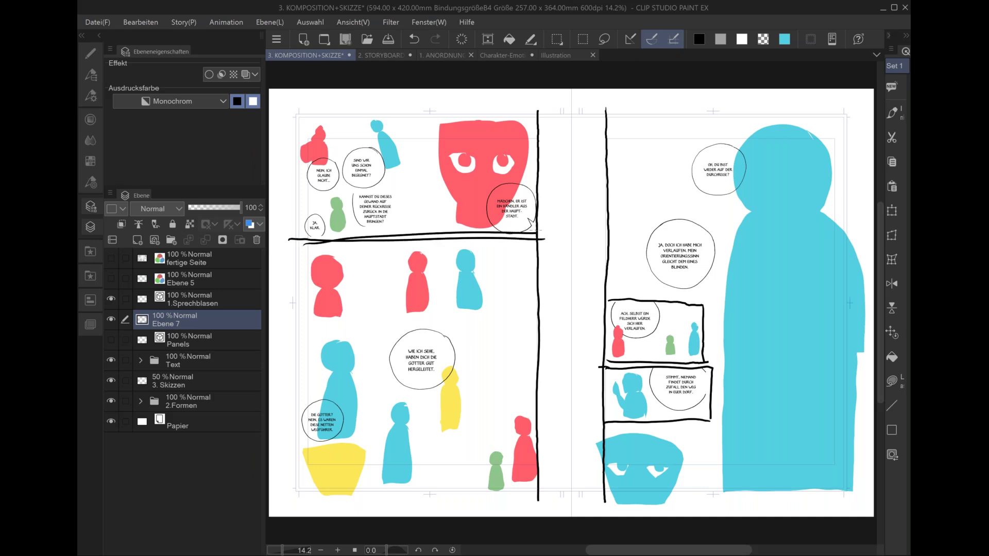
left_click_drag(423, 110, 424, 236)
left_click_drag(286, 192, 422, 184)
left_click_drag(312, 190, 420, 191)
left_click_drag(341, 111, 344, 187)
left_click_drag(343, 146, 344, 178)
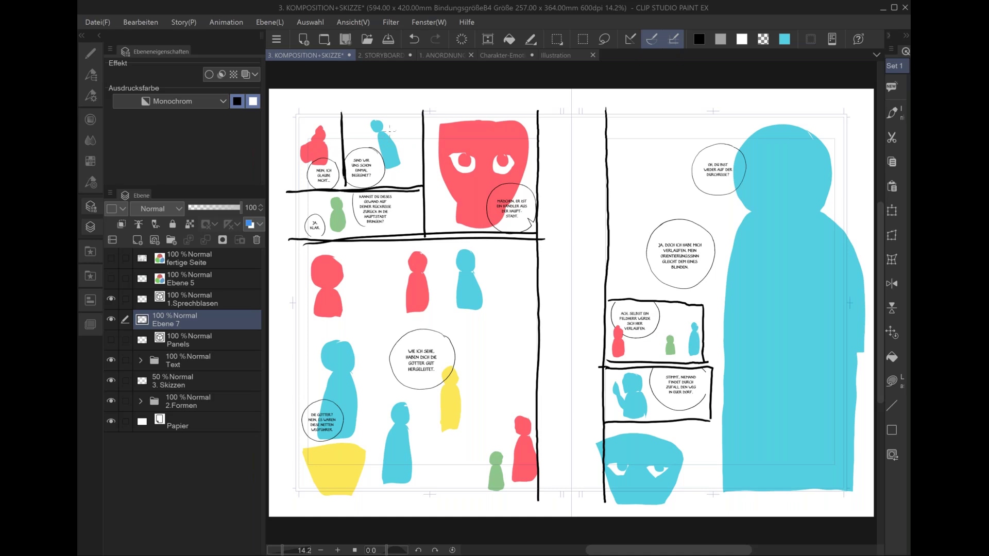
left_click_drag(343, 113, 343, 157)
left_click_drag(343, 115, 347, 181)
left_click_drag(361, 242, 361, 315)
mouse_move(362, 243)
left_mouse_down()
mouse_move(363, 315)
mouse_move(549, 324)
mouse_move(300, 321)
left_mouse_up()
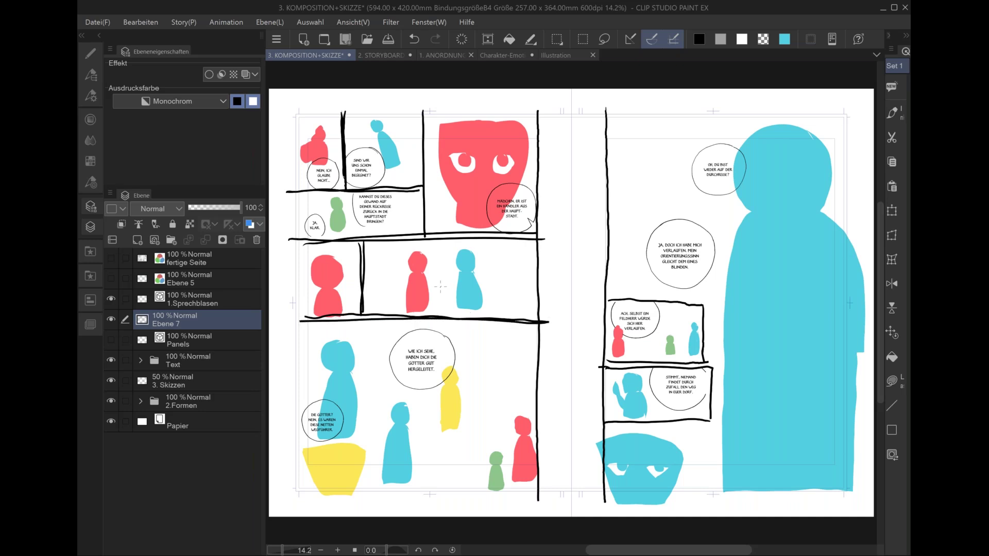
scroll(440, 287, "up", 1)
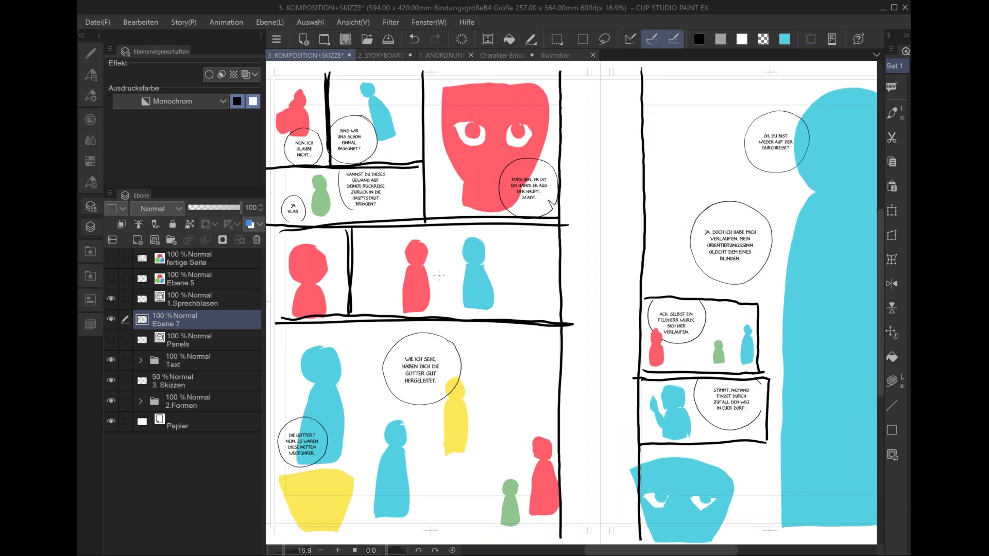
- Lasso-fill a red shape, then select and delete the misplaced red figure and its remnant
scroll(439, 275, "down", 3)
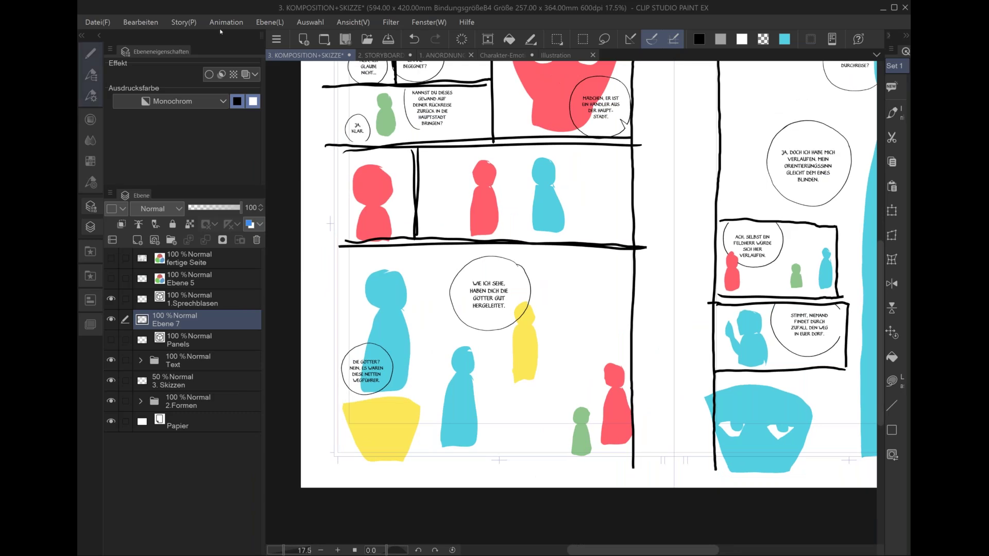
left_click(90, 52)
left_click(176, 65)
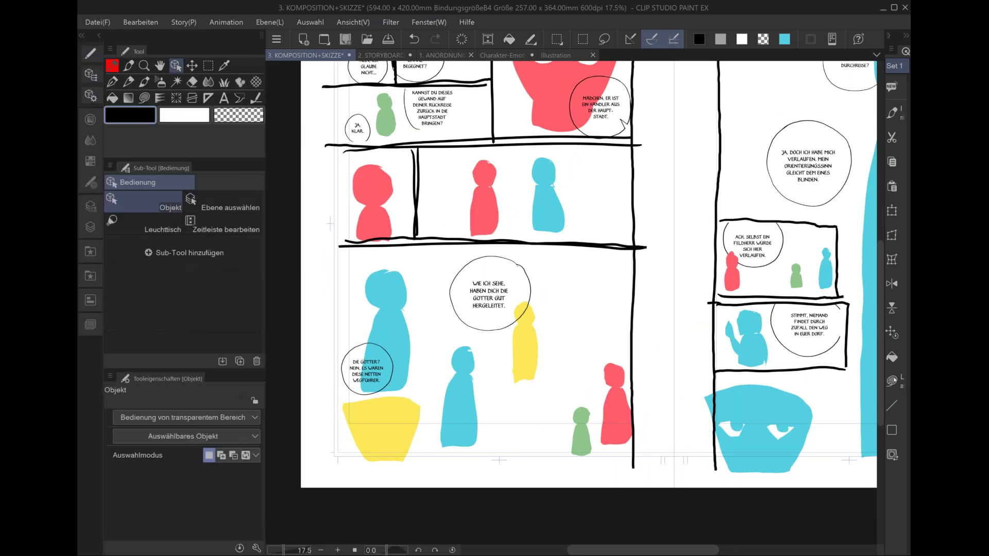
left_click(894, 381)
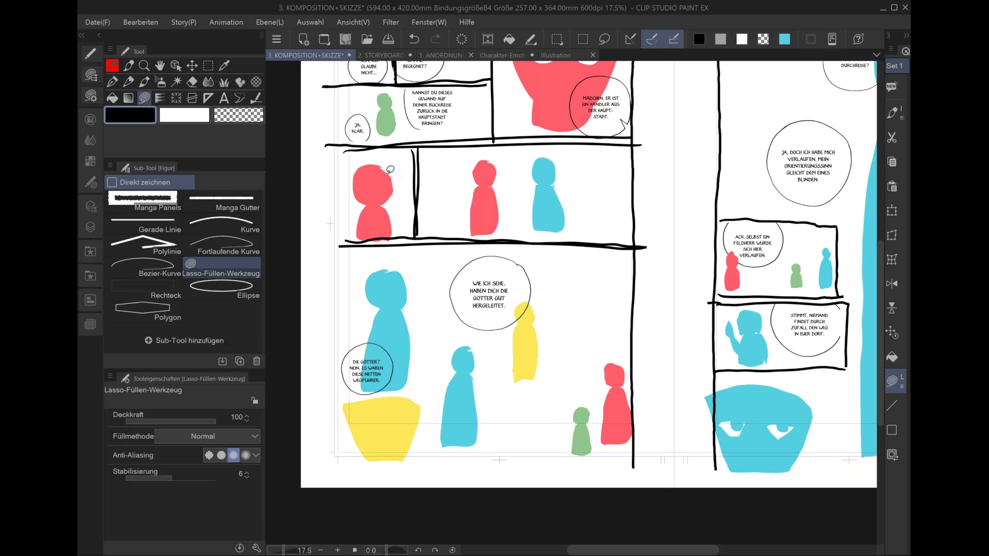
mouse_move(411, 155)
left_mouse_down()
mouse_move(395, 219)
mouse_move(349, 182)
left_mouse_up()
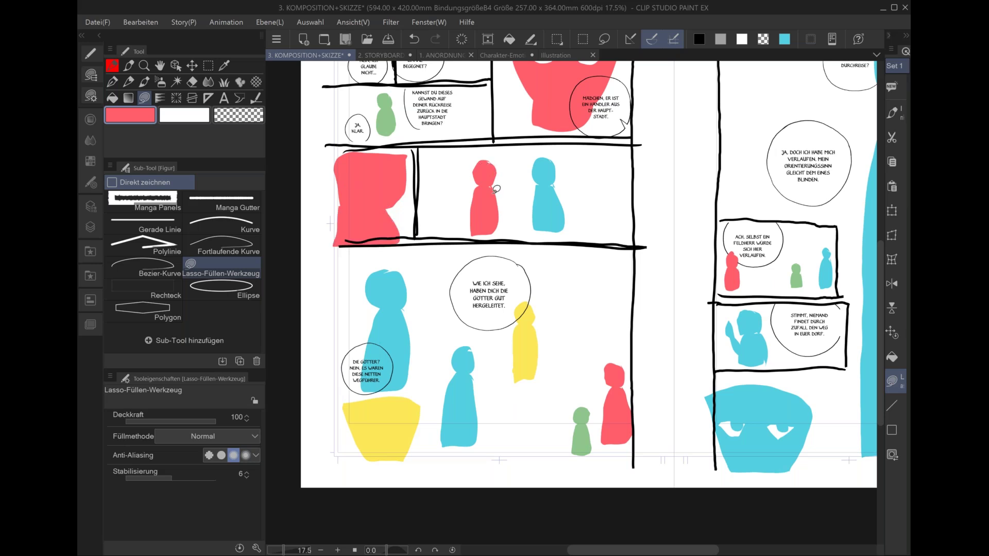
key("ctrl")
key("o")
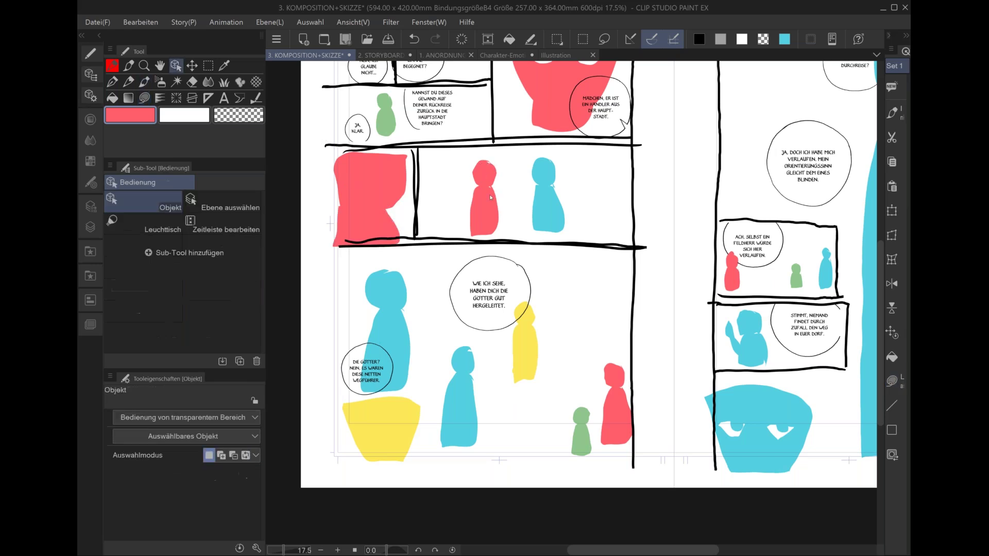
left_click(604, 39)
left_click_drag(495, 155, 514, 169)
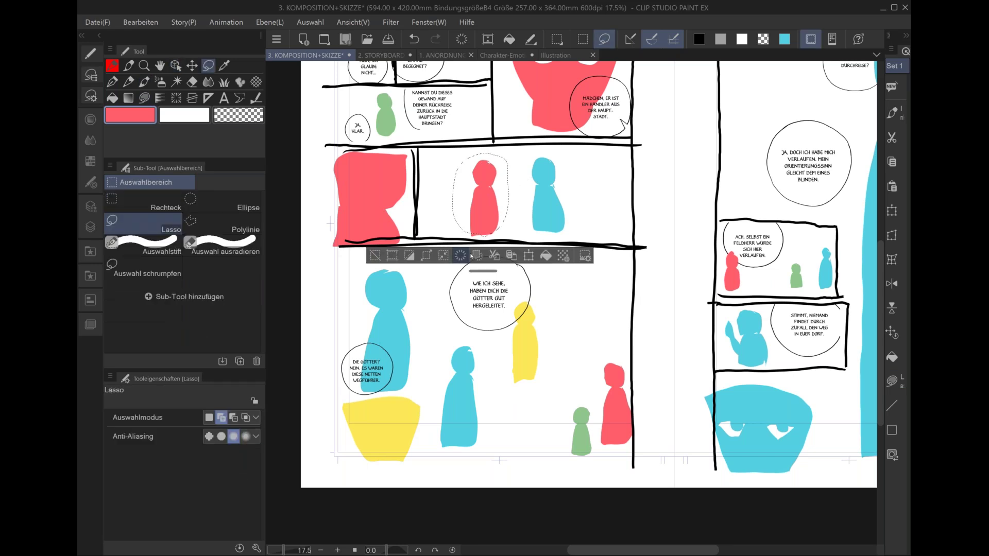
key("Delete")
left_click_drag(460, 231, 464, 236)
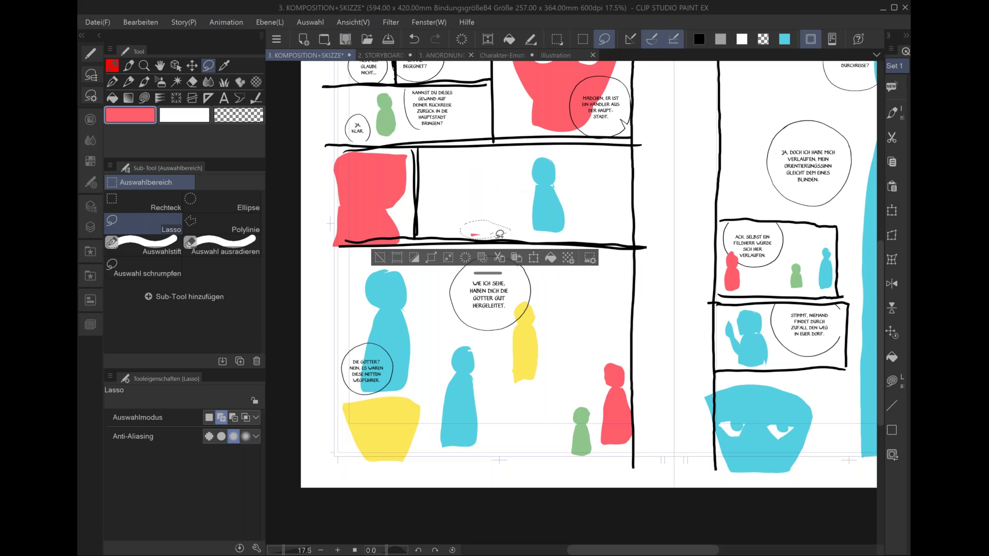
left_click(469, 262)
left_click(380, 258)
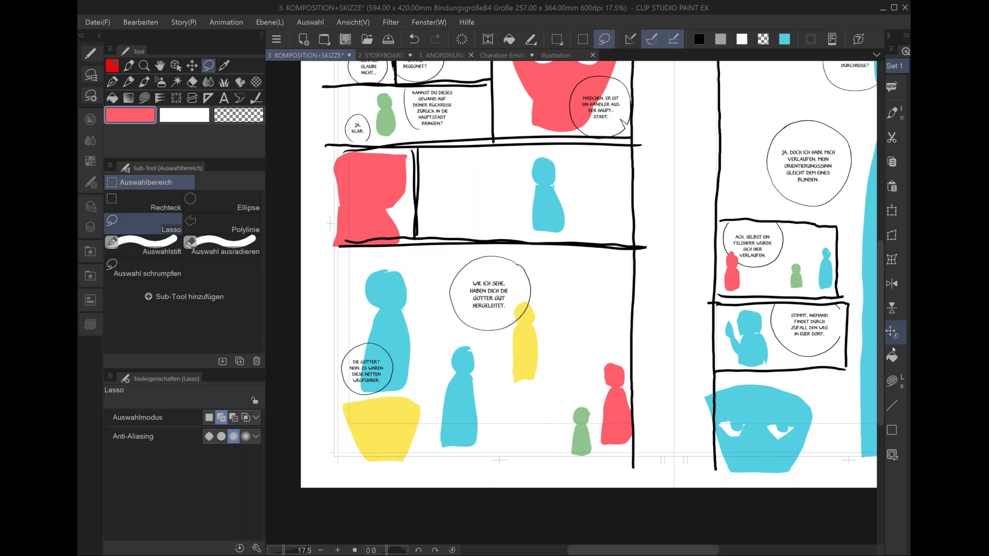
- Lasso-fill a red figure in the middle panel, extending it at the lower right
left_click(899, 375)
mouse_move(430, 153)
left_mouse_down()
mouse_move(475, 179)
mouse_move(433, 229)
left_mouse_up()
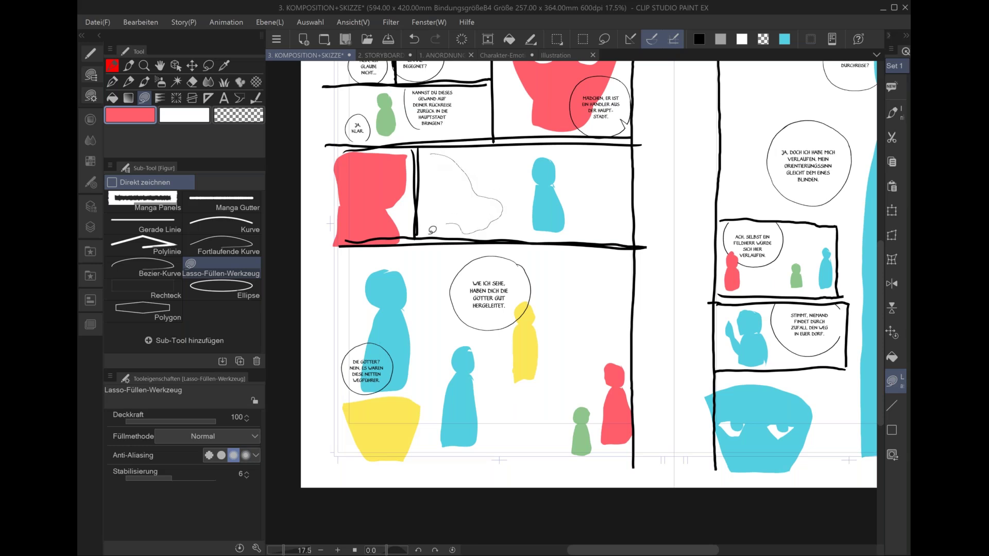
left_click_drag(433, 230, 418, 154)
mouse_move(499, 206)
left_mouse_down()
mouse_move(514, 209)
mouse_move(511, 201)
left_mouse_up()
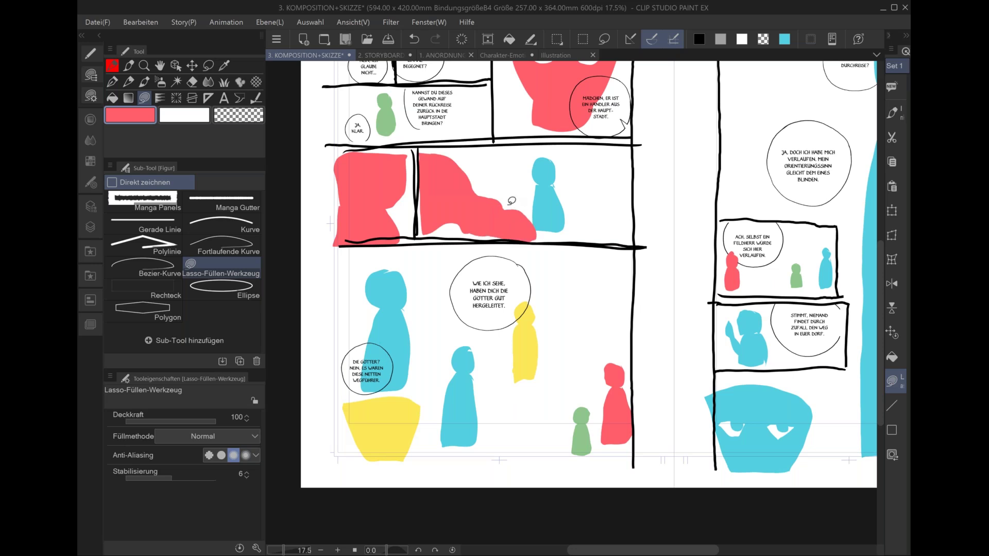
key("o")
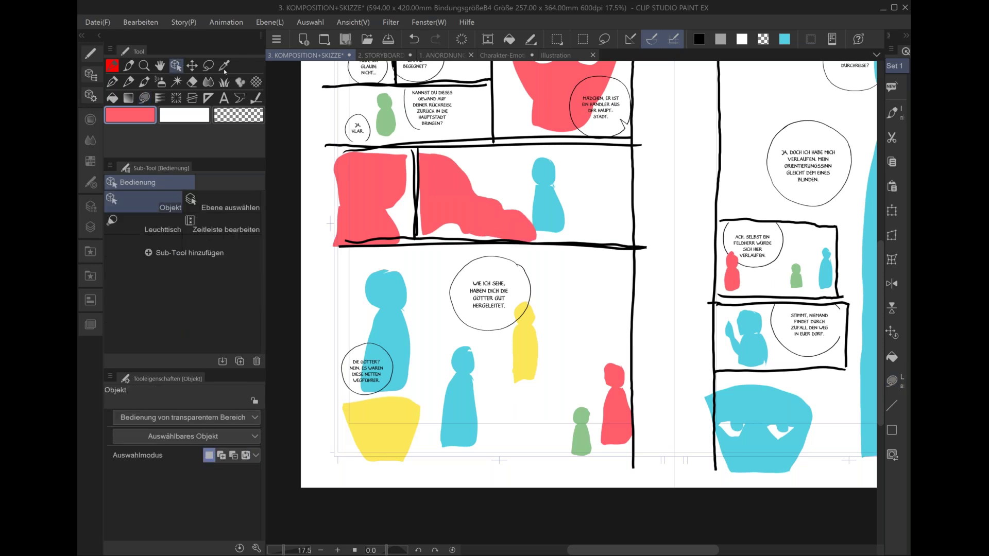
left_click(208, 65)
left_click_drag(536, 232, 575, 226)
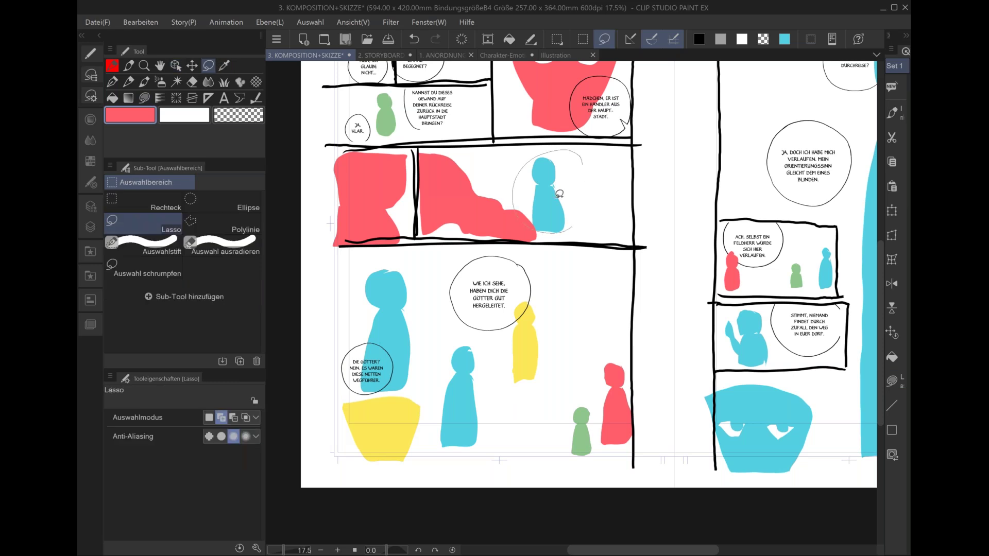
left_click(442, 251)
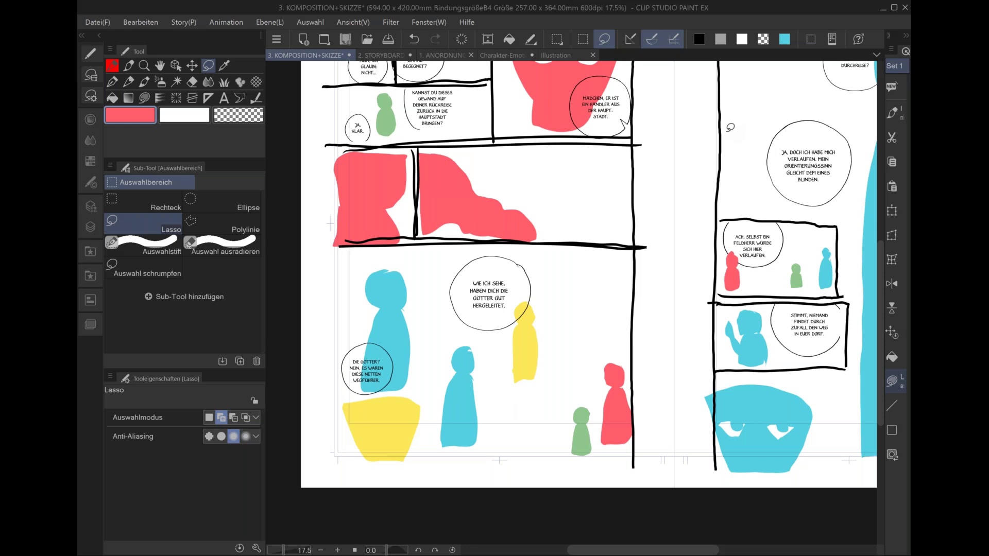
- Lasso-fill a cyan reaching-arm shape across the middle panel, undoing a white notch cut
key("u")
mouse_move(600, 148)
left_mouse_down()
mouse_move(546, 229)
mouse_move(620, 138)
mouse_move(612, 215)
mouse_move(631, 125)
left_mouse_up()
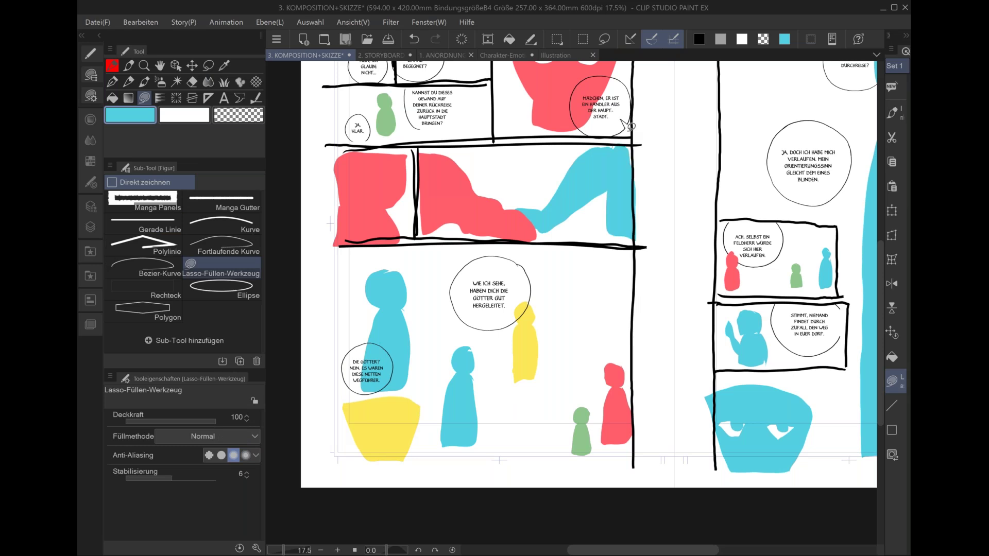
left_click(742, 40)
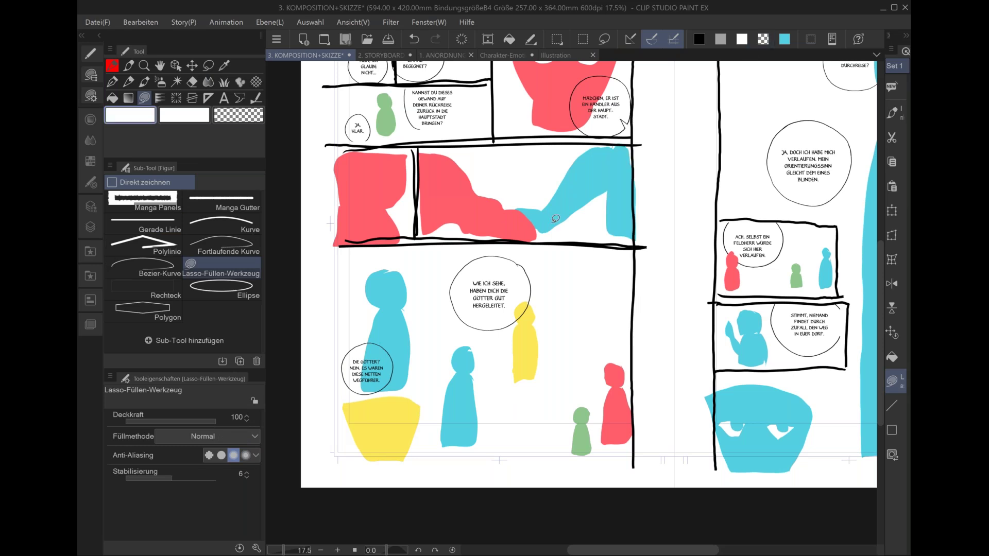
left_click_drag(555, 219, 528, 193)
key("ctrl+z")
- Collapse the 2.Formen folder and fade its colored figure shapes to 45% opacity
scroll(586, 194, "down", 1)
scroll(586, 195, "down", 1)
scroll(586, 195, "down", 1)
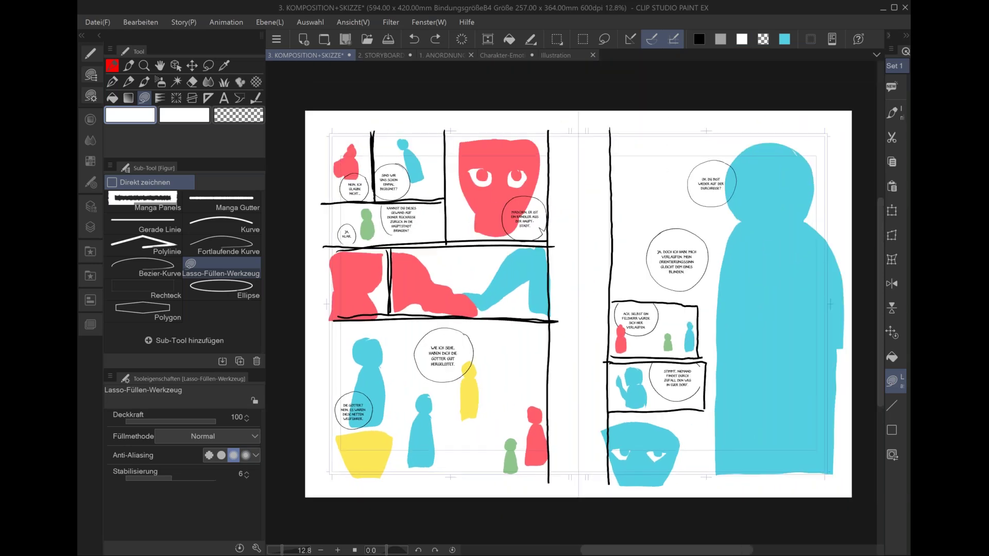
scroll(576, 296, "up", 1)
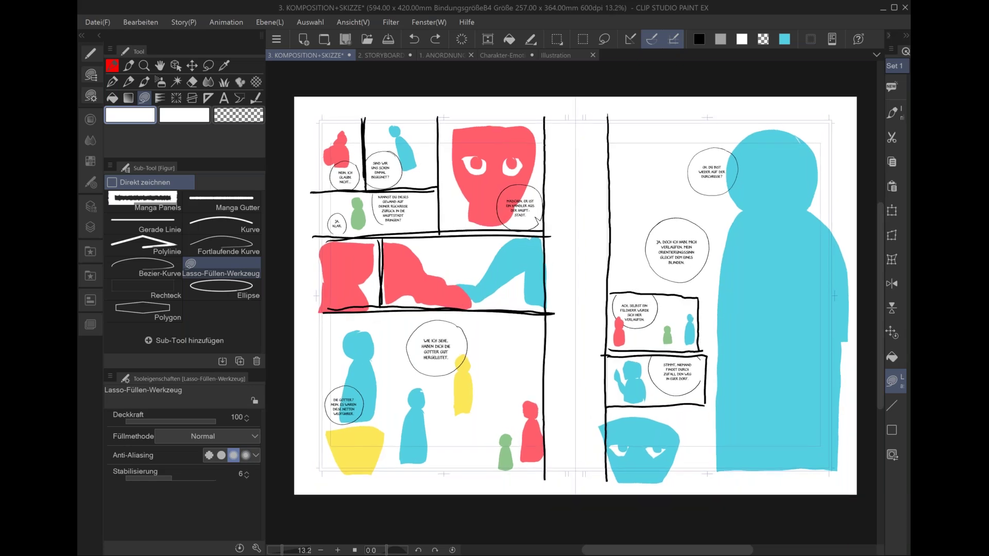
left_click(90, 209)
scroll(170, 381, "up", 8)
scroll(149, 412, "up", 2)
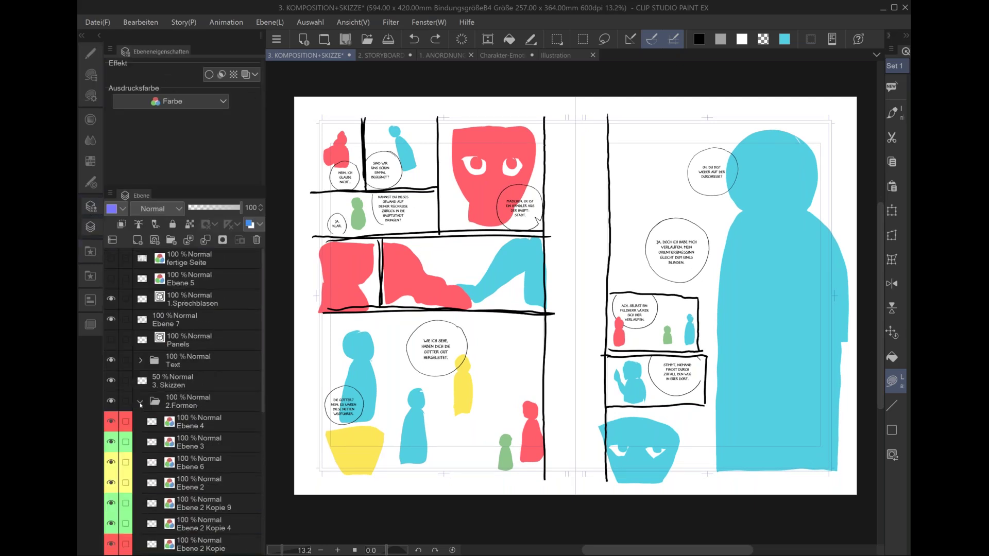
left_click(141, 404)
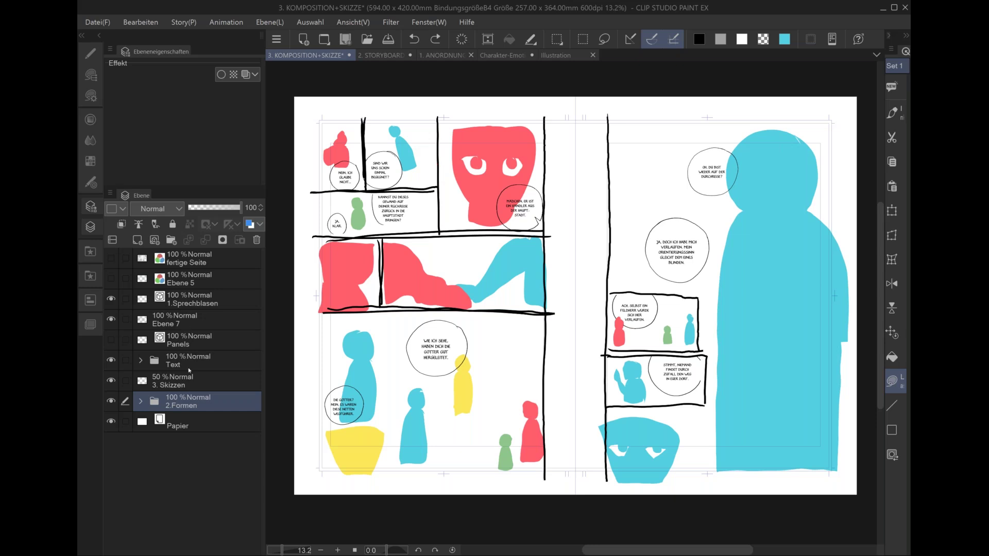
left_click(188, 384)
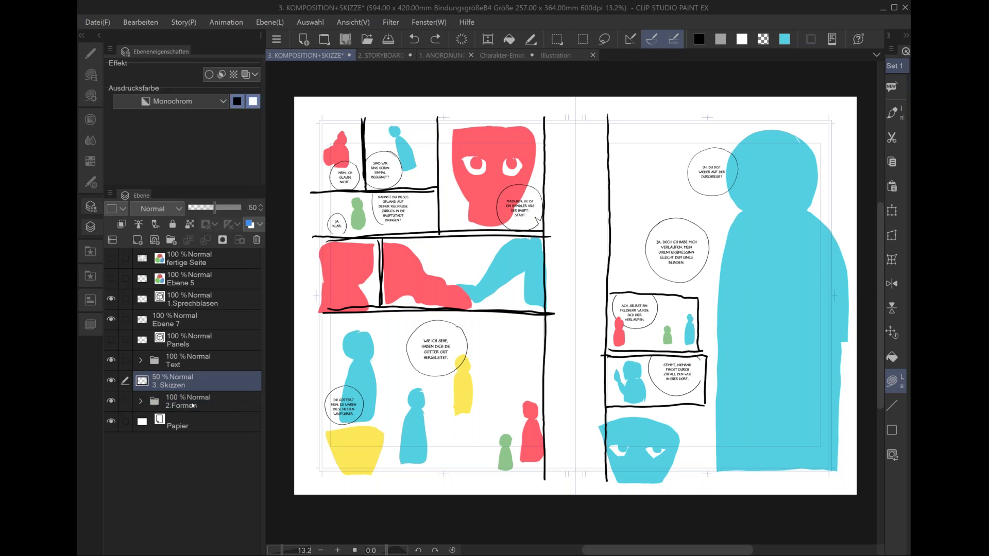
left_click(193, 406)
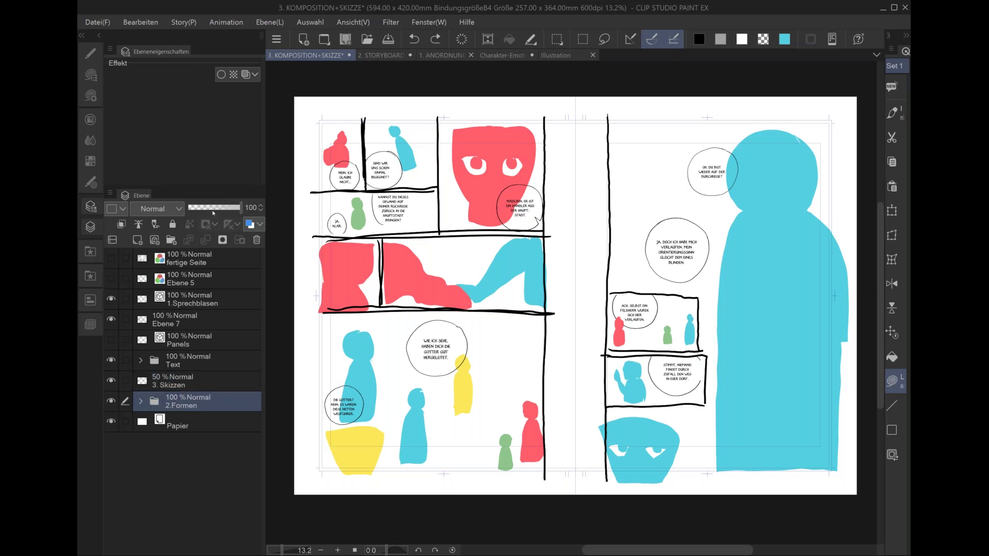
left_click(213, 212)
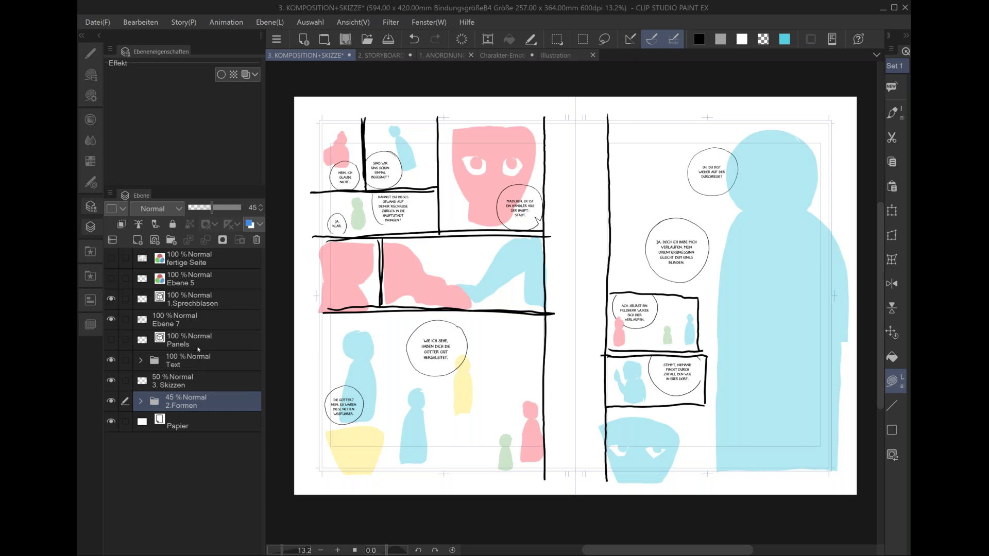
- Lighten the Ebene 7 panel border lines to 37% opacity
left_click(173, 320)
left_click(109, 318)
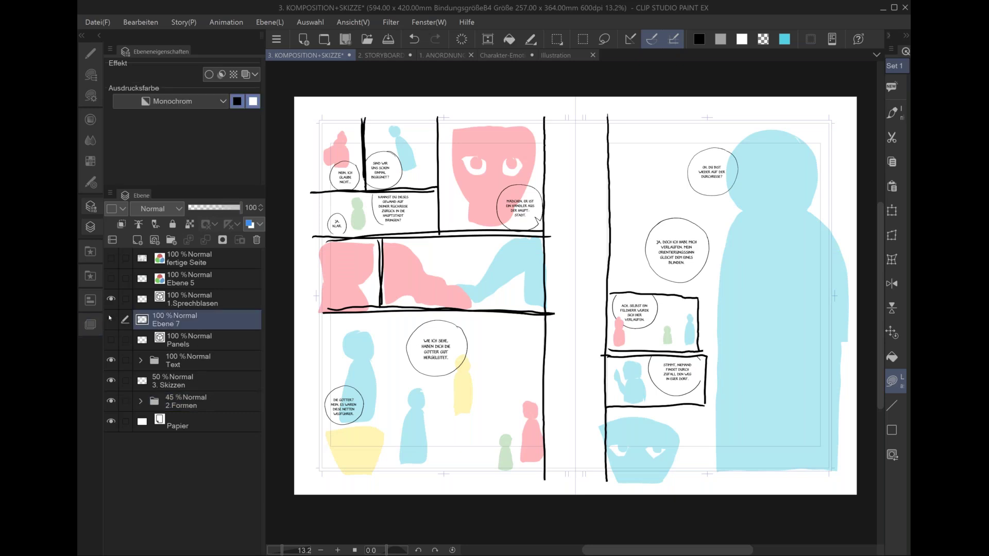
left_click(109, 319)
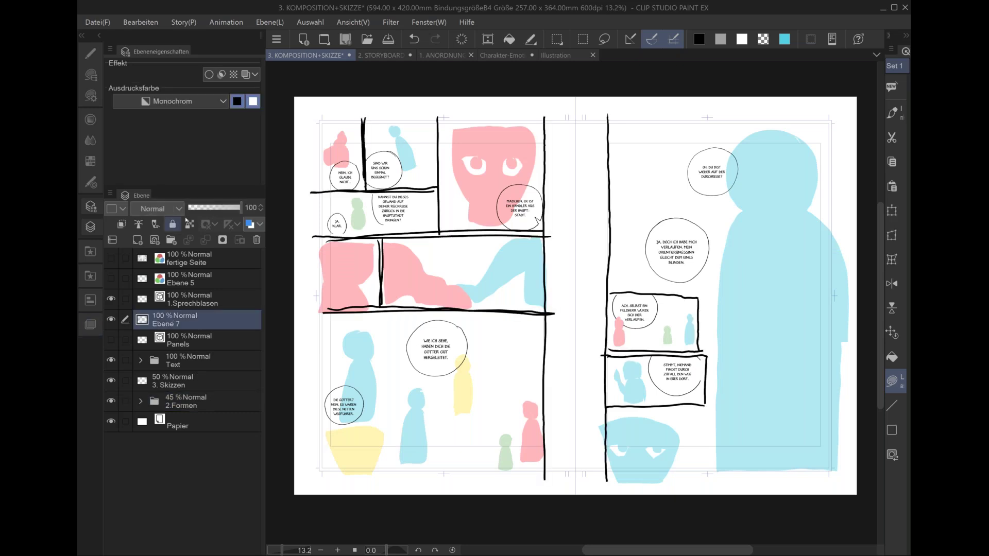
left_click(215, 209)
left_click_drag(214, 209, 208, 209)
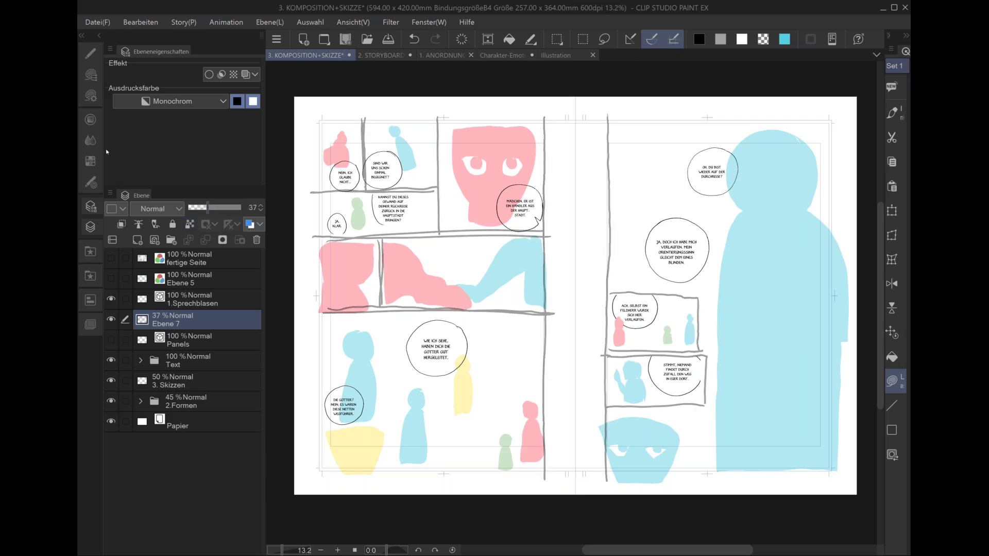
scroll(572, 304, "up", 2)
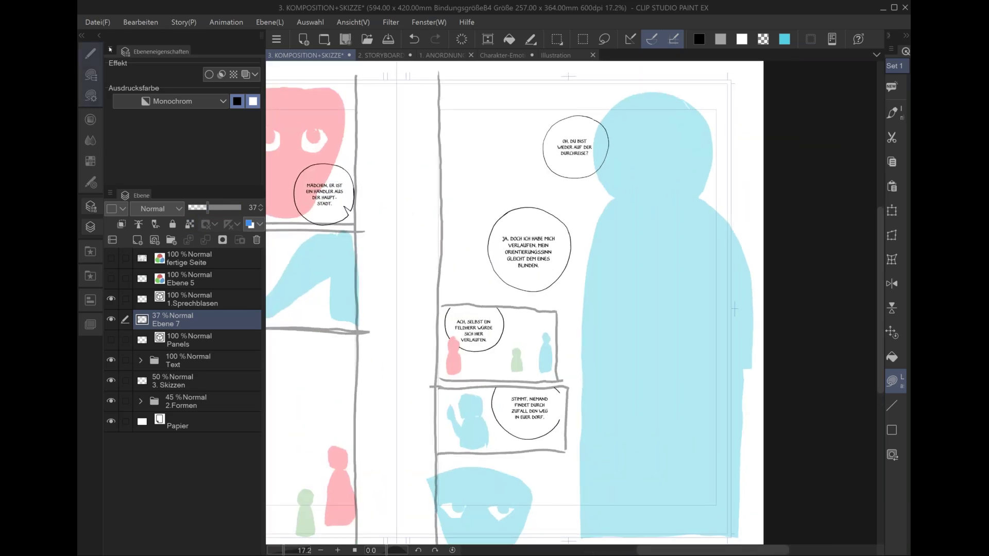
- Test a light and a black pencil stroke on the blue figure, undoing both
left_click(110, 49)
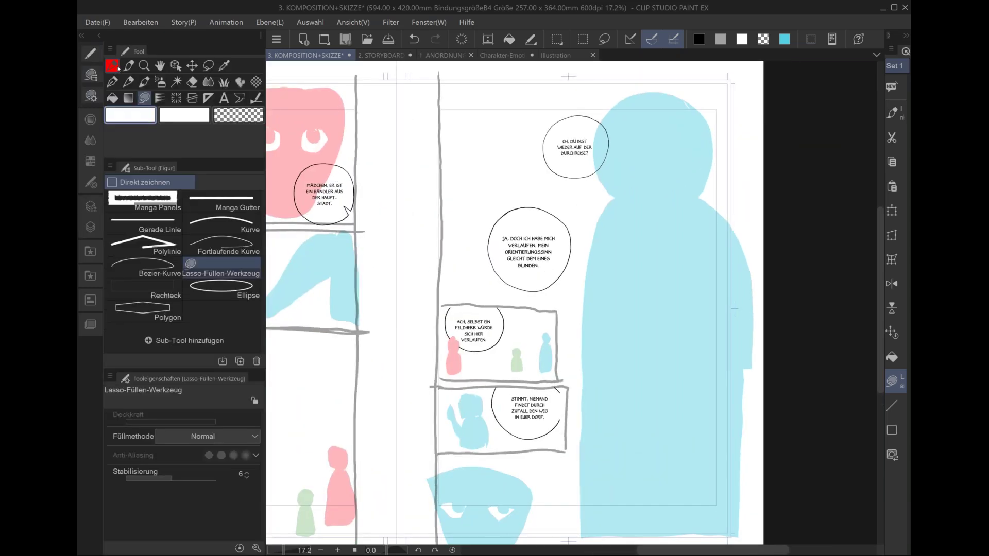
left_click(121, 61)
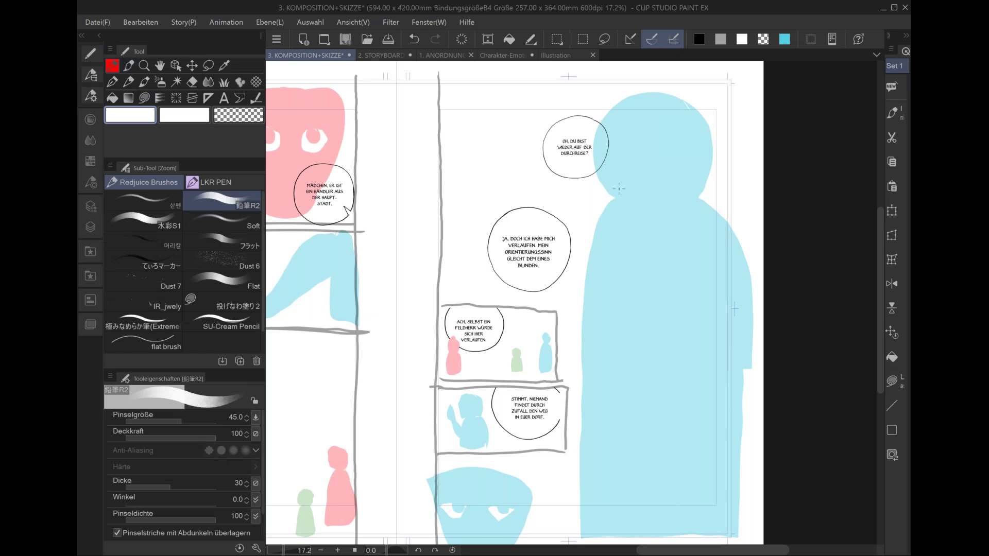
key("space")
left_click_drag(645, 138, 625, 197)
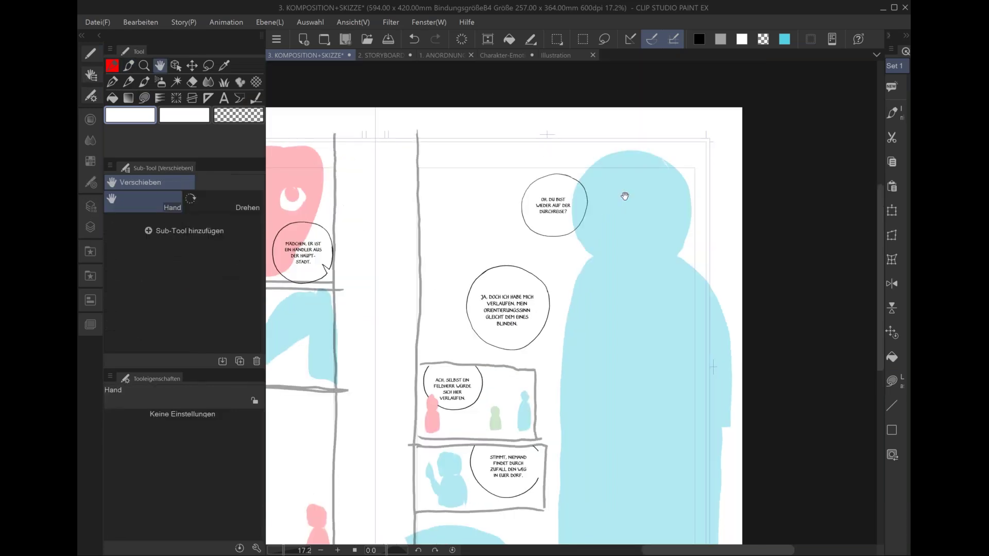
scroll(625, 196, "up", 3)
left_click_drag(496, 284, 555, 406)
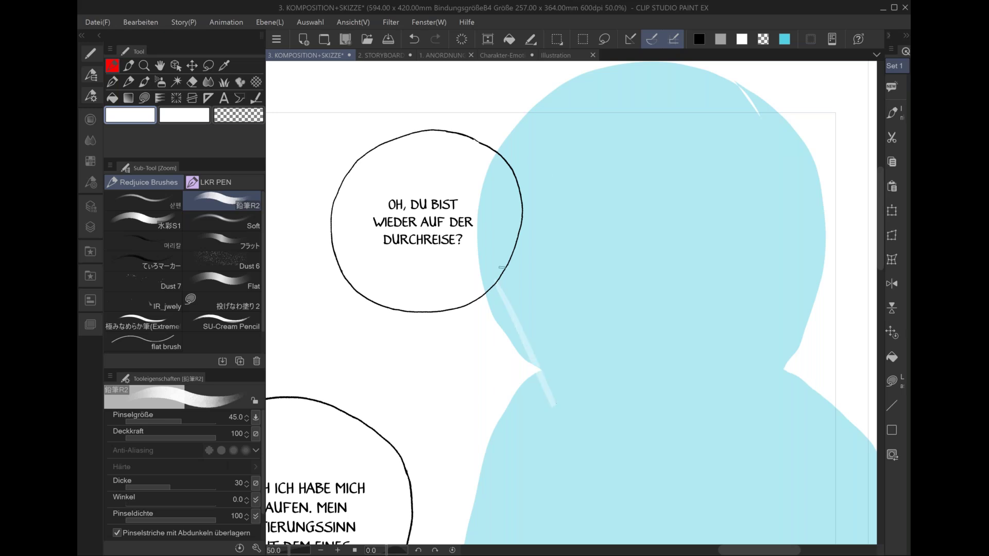
left_click(699, 39)
key("ctrl+z")
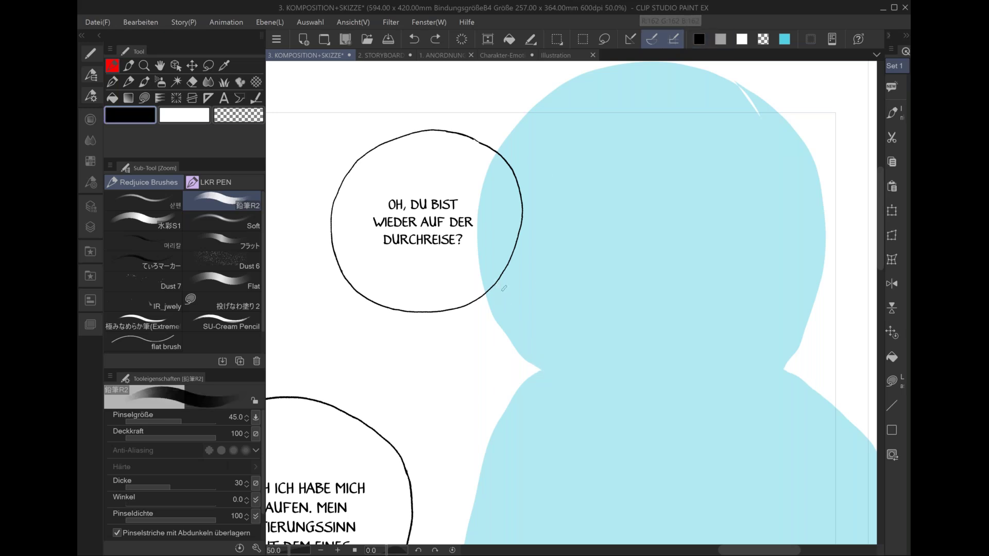
left_click_drag(497, 283, 564, 418)
key("ctrl+z")
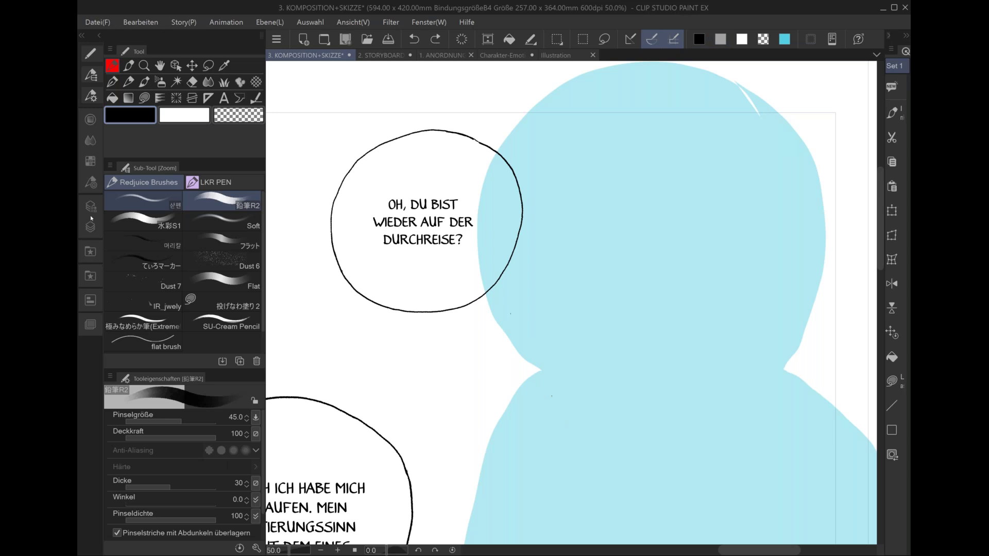
- Select 3. Skizzen, fit the whole spread in view, and make fertige Seite visible
left_click(92, 215)
left_click(216, 381)
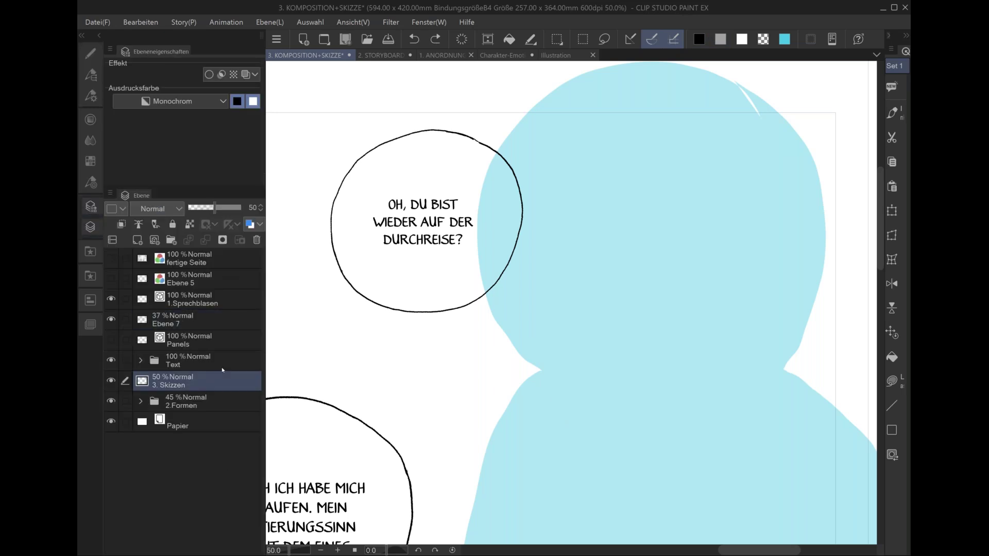
key("ctrl+0")
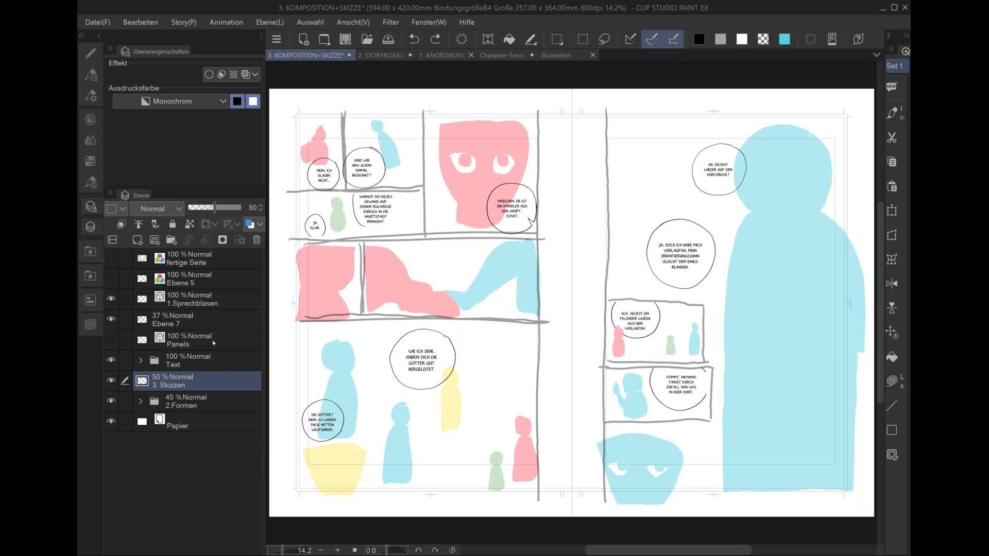
left_click(110, 260)
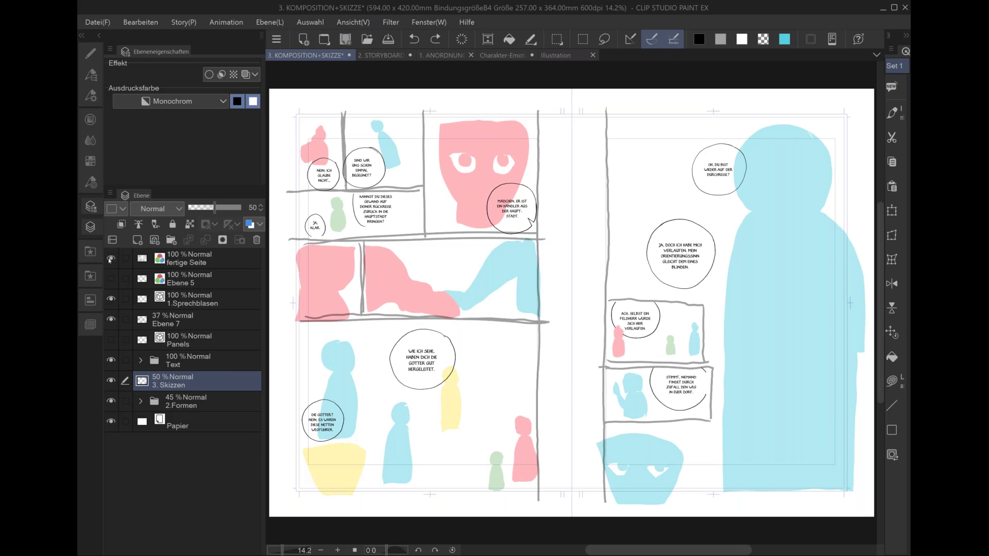
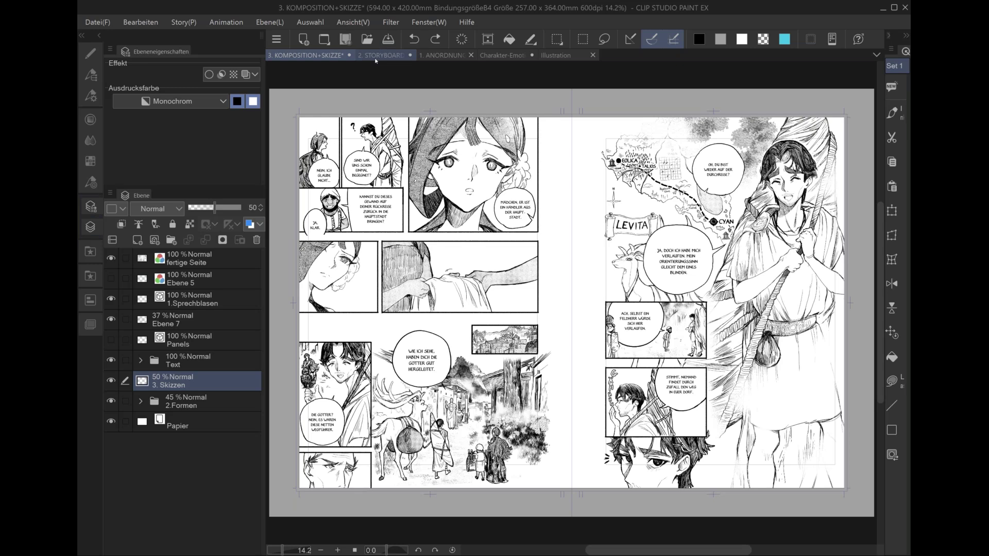
- Place the storyboard beside the KOMPOSITION+SKIZZE spread, collapse the layer panels, and fit both pages
left_click(376, 58)
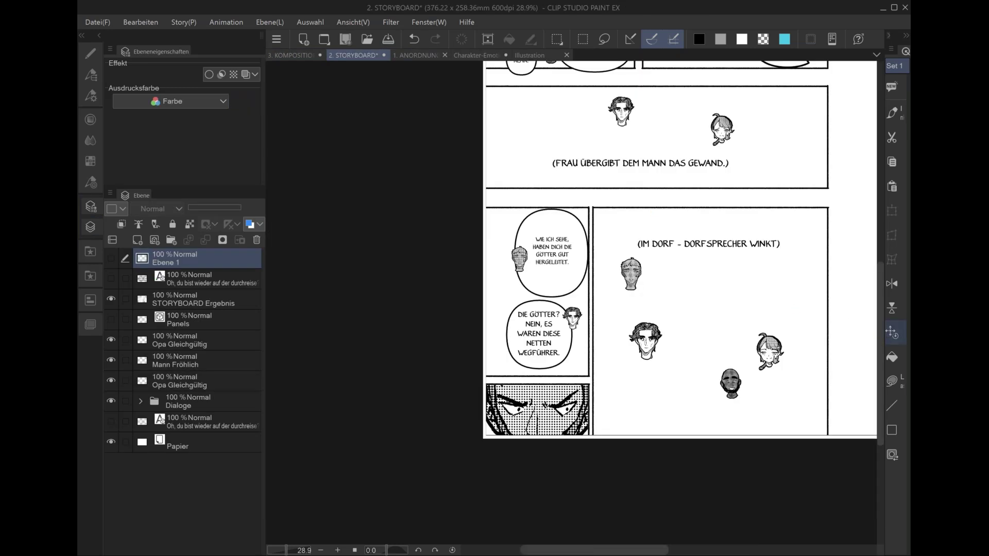
key("ctrl+0")
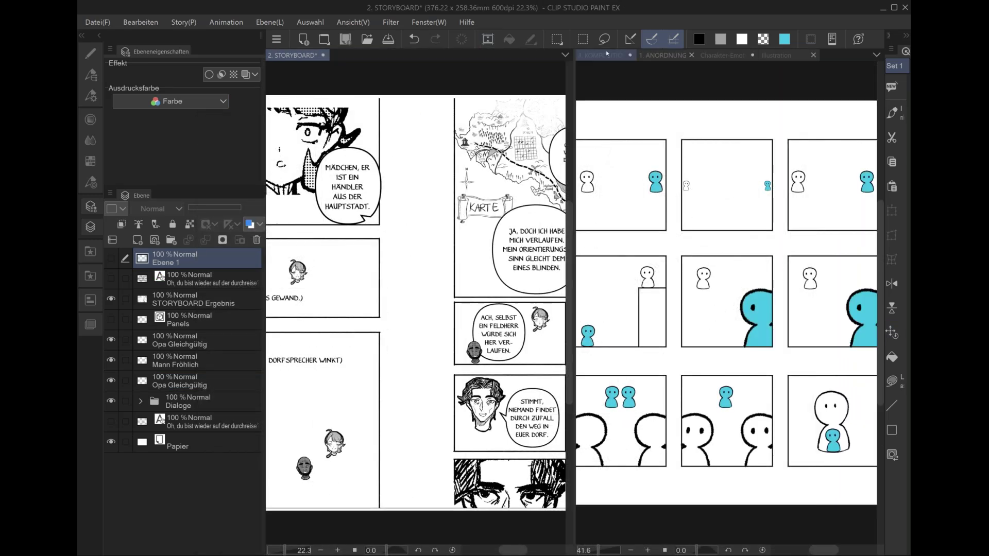
left_click(606, 52)
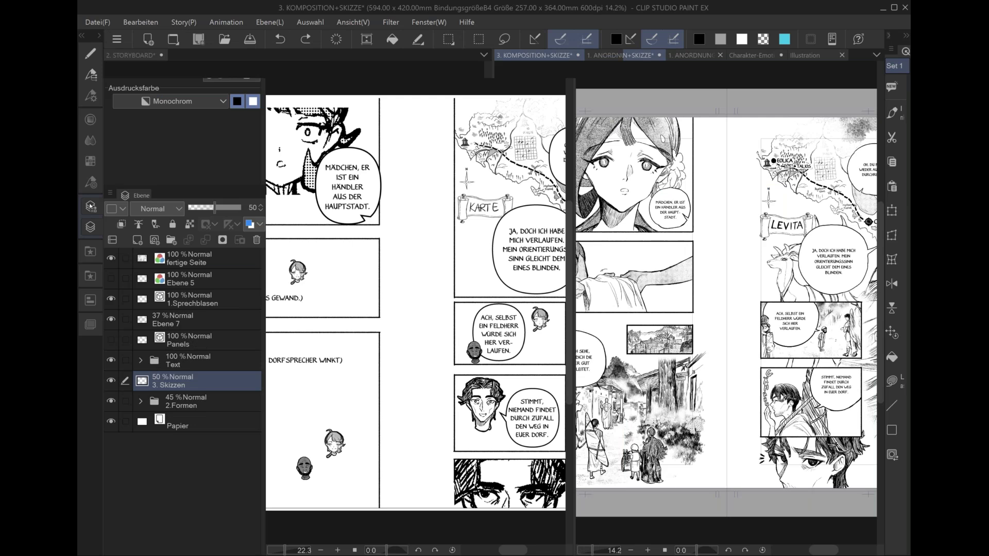
left_click(91, 206)
key("ctrl+0")
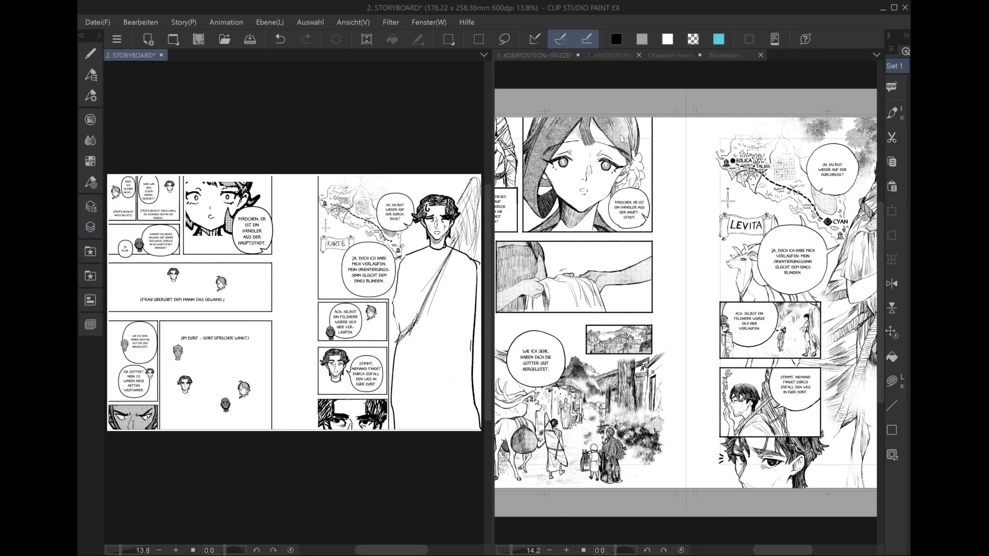
key("ctrl+0")
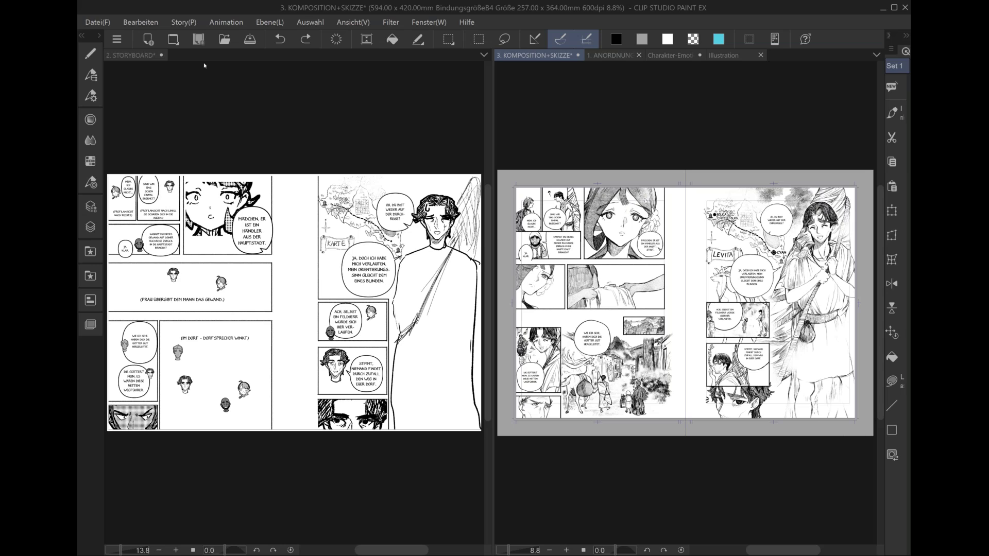
left_click(108, 22)
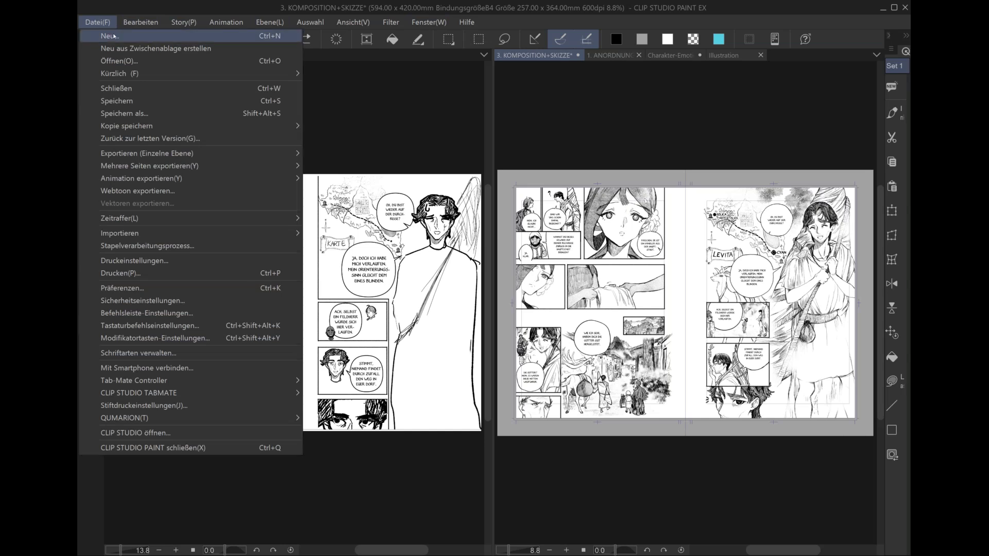
- Zoom into the composition spread, fit it back into its pane, and open the Datei menu
left_click(114, 36)
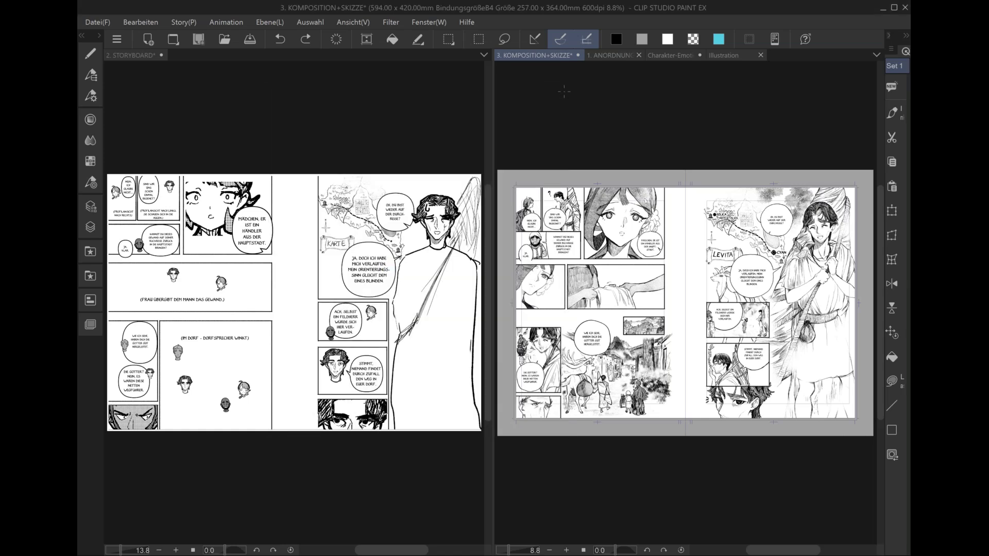
scroll(664, 291, "up", 4)
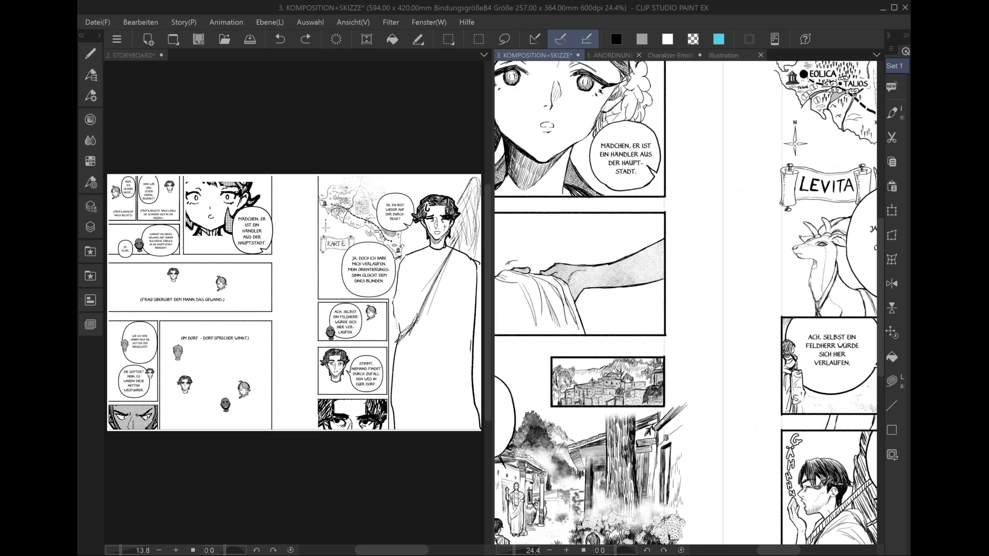
key("ctrl+0")
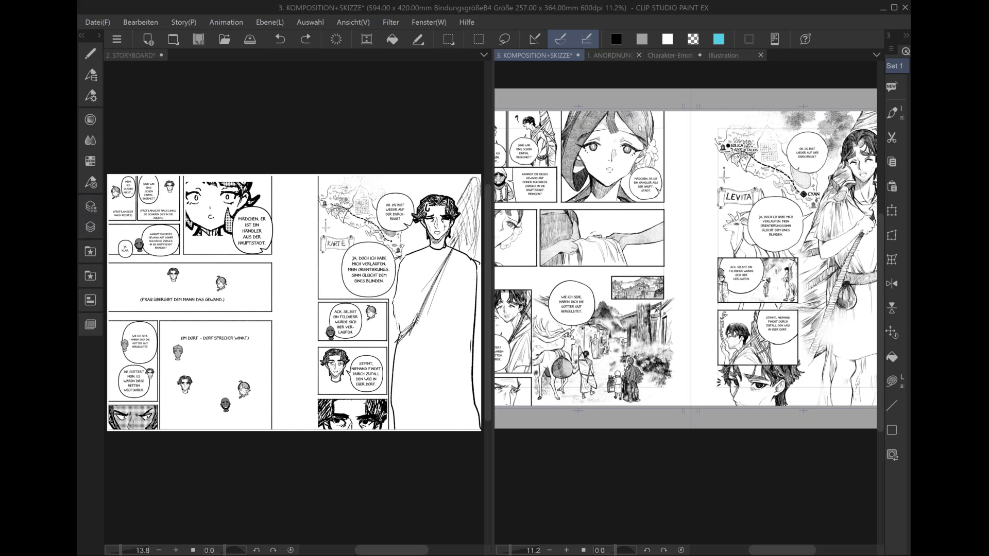
left_click(901, 328)
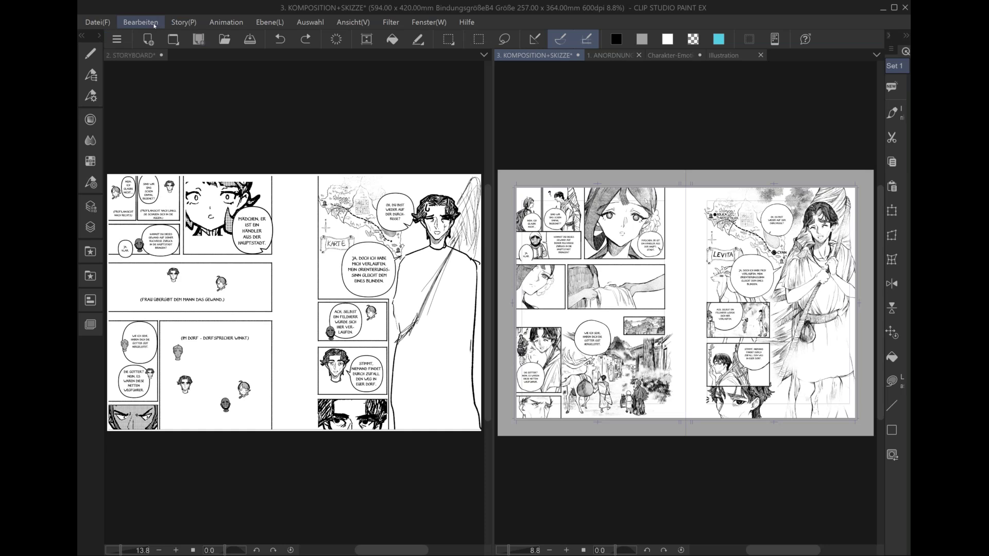
left_click(97, 22)
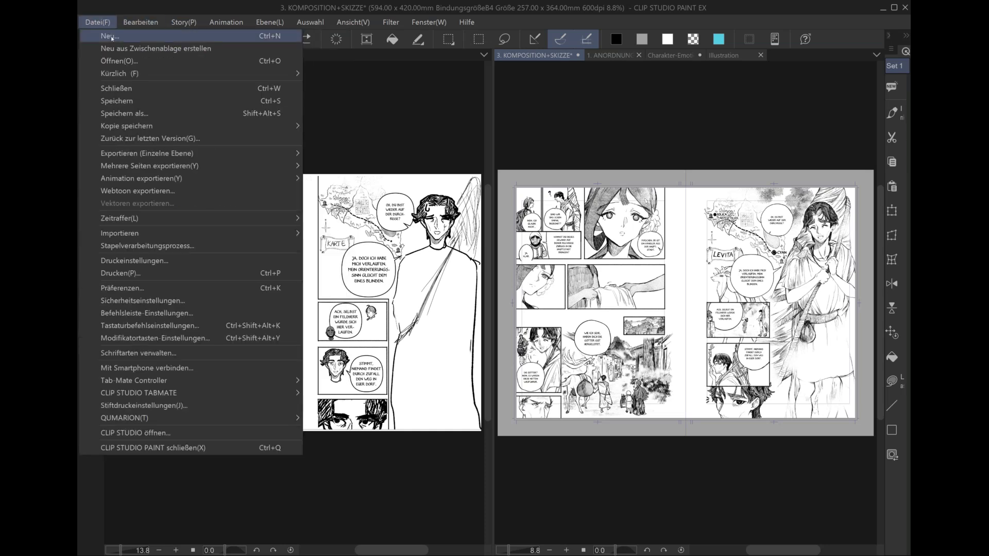
- Start a new document with Comic usage, briefly trying the fanzine type first
left_click(112, 37)
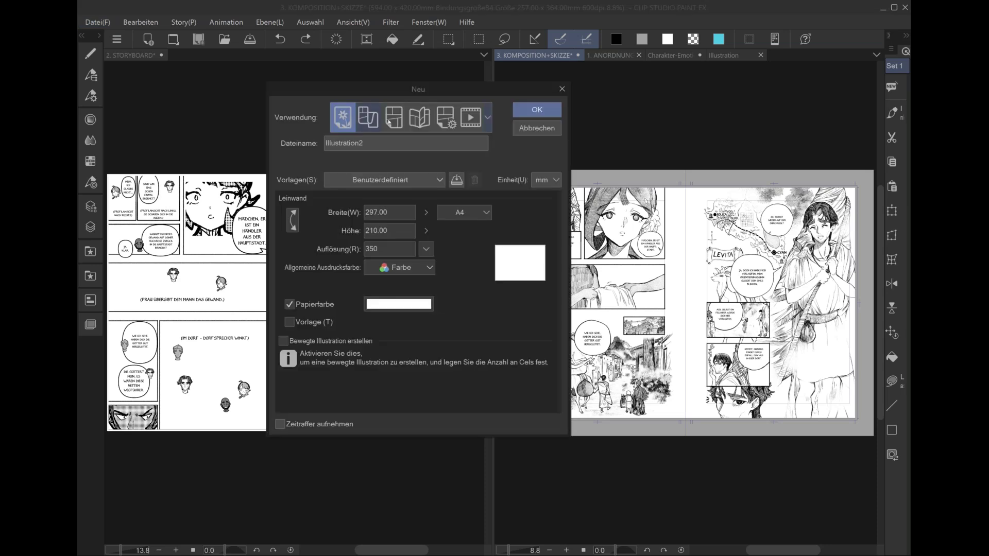
left_click(399, 119)
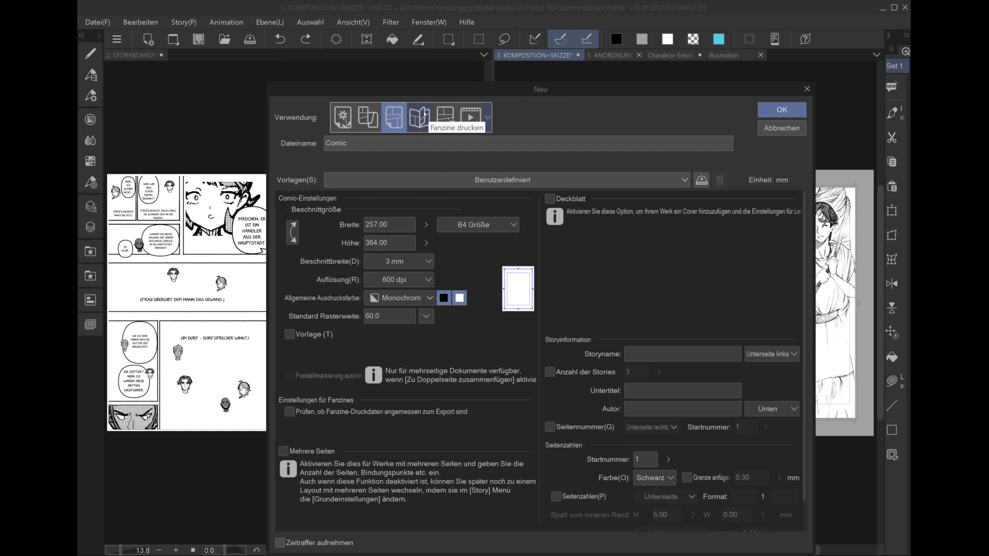
left_click(423, 116)
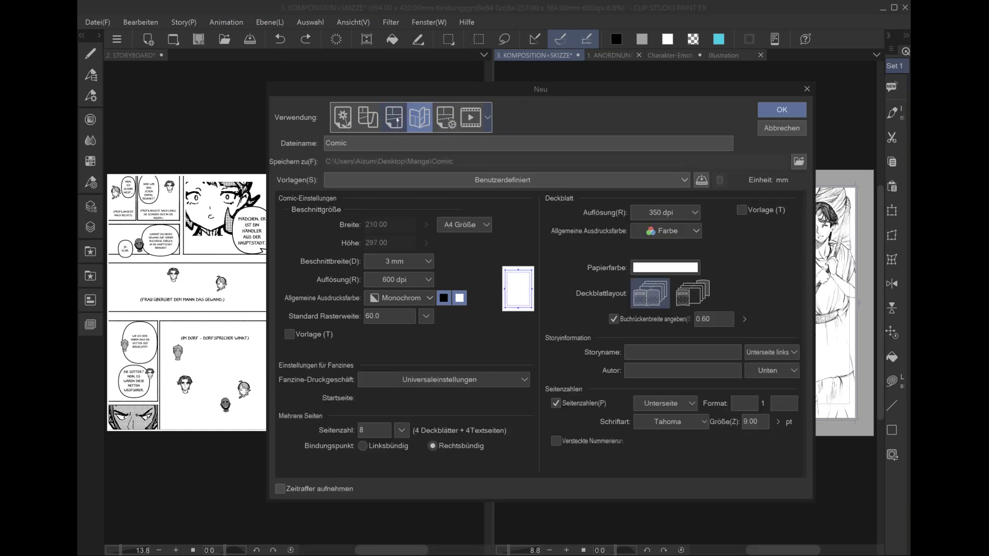
left_click(397, 119)
left_click(393, 128)
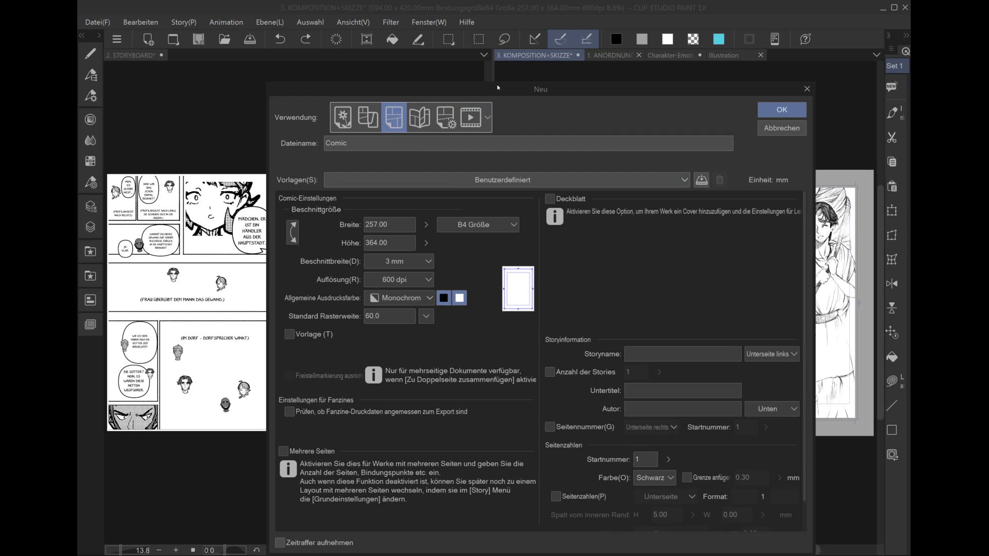
left_click_drag(501, 92, 491, 70)
- Enable Mehrere Seiten with double-page spreads for the B4 600 dpi comic, then close without creating
left_click(277, 430)
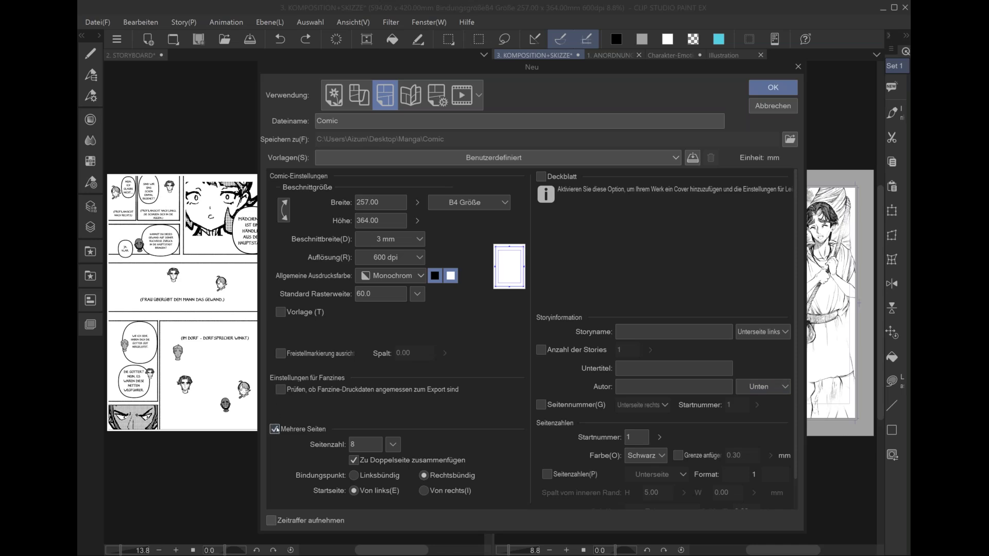
left_click(277, 430)
left_click(276, 430)
left_click(798, 66)
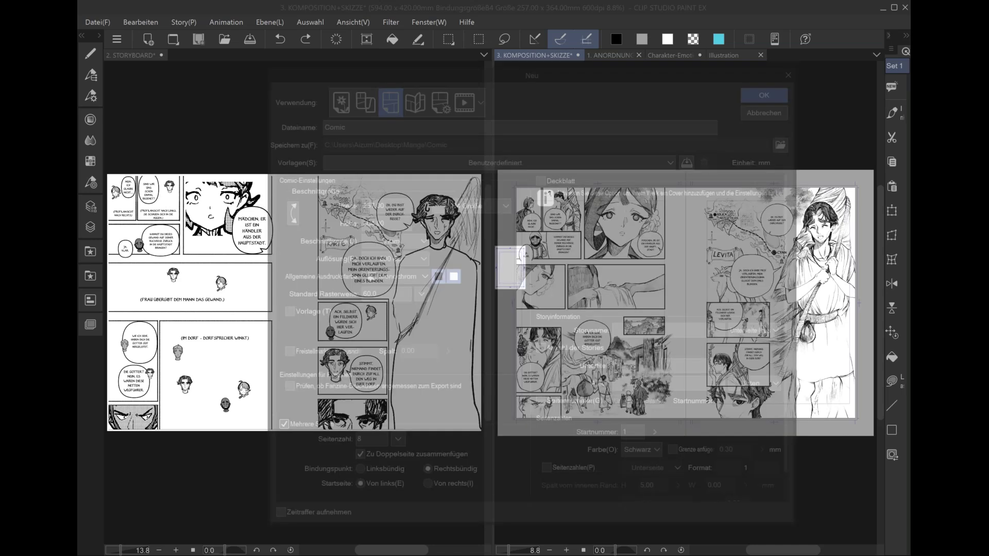
- Merge the documents back into one pane and fit the spread to the window
scroll(752, 317, "up", 1)
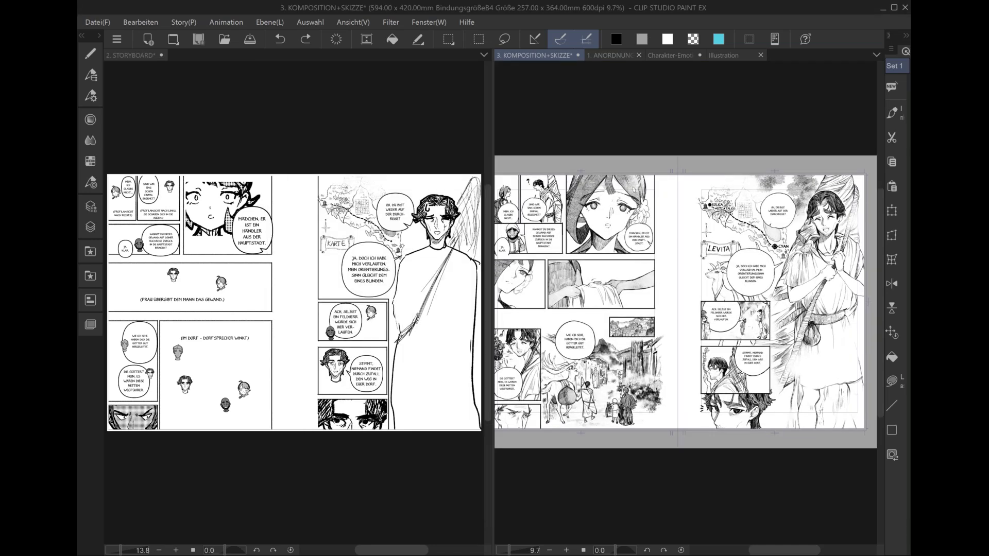
scroll(680, 283, "up", 2)
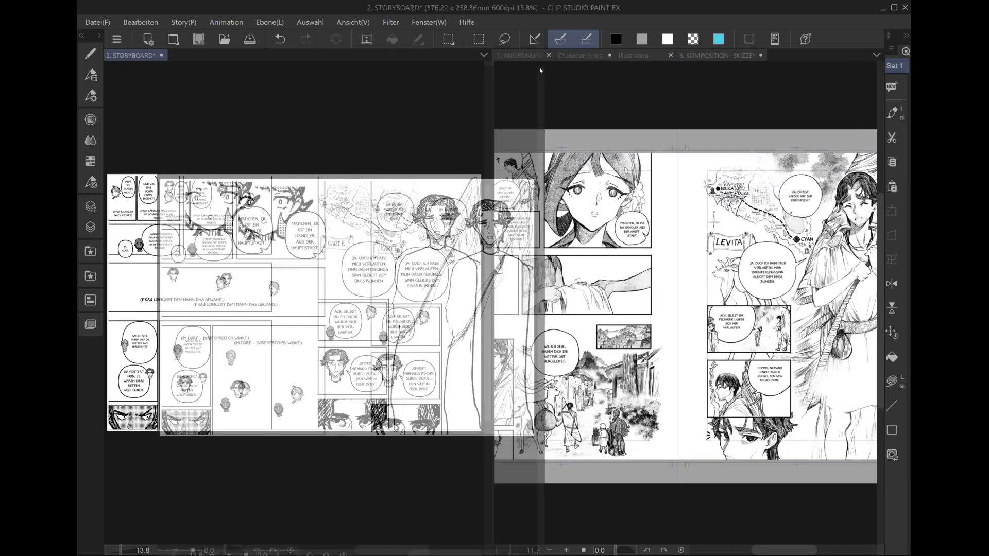
mouse_move(540, 70)
left_mouse_down()
mouse_move(787, 56)
mouse_move(308, 58)
left_mouse_up()
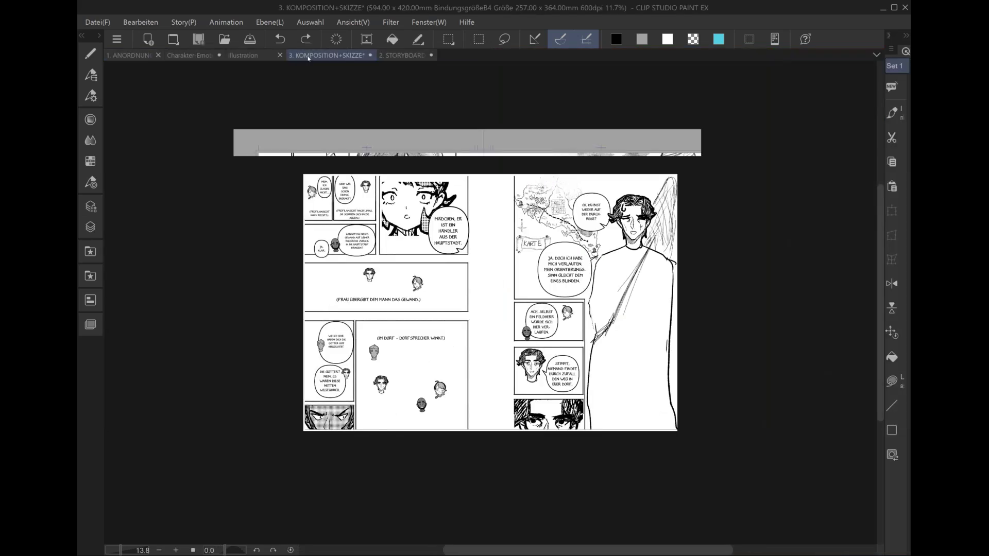
left_click(893, 332)
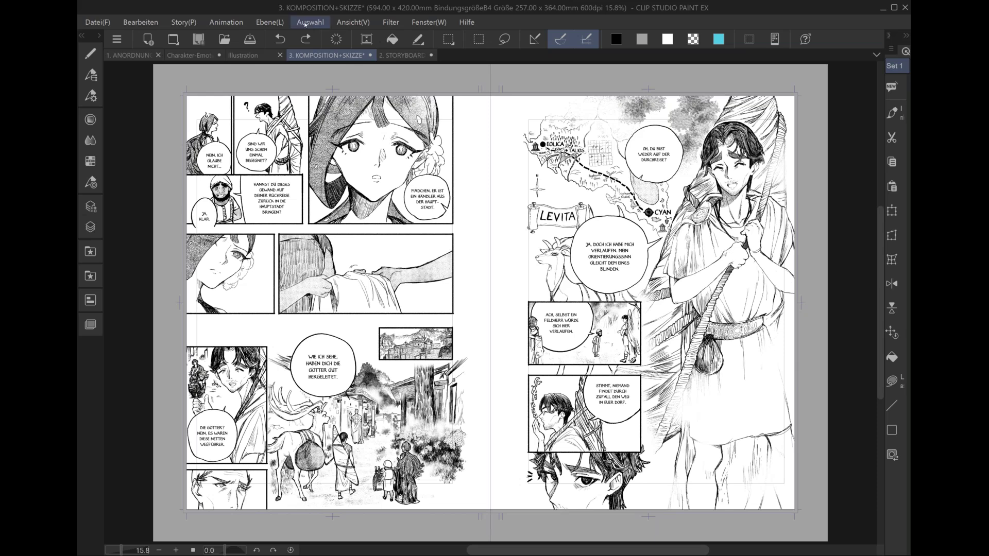
- Bring up the crop mark and default border settings, moved off the left page
left_click(352, 21)
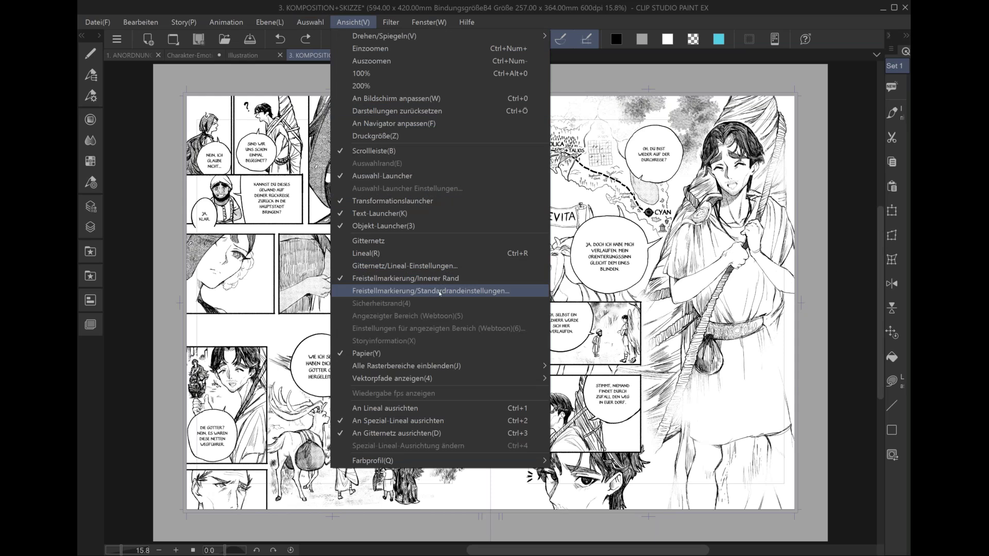
left_click(440, 291)
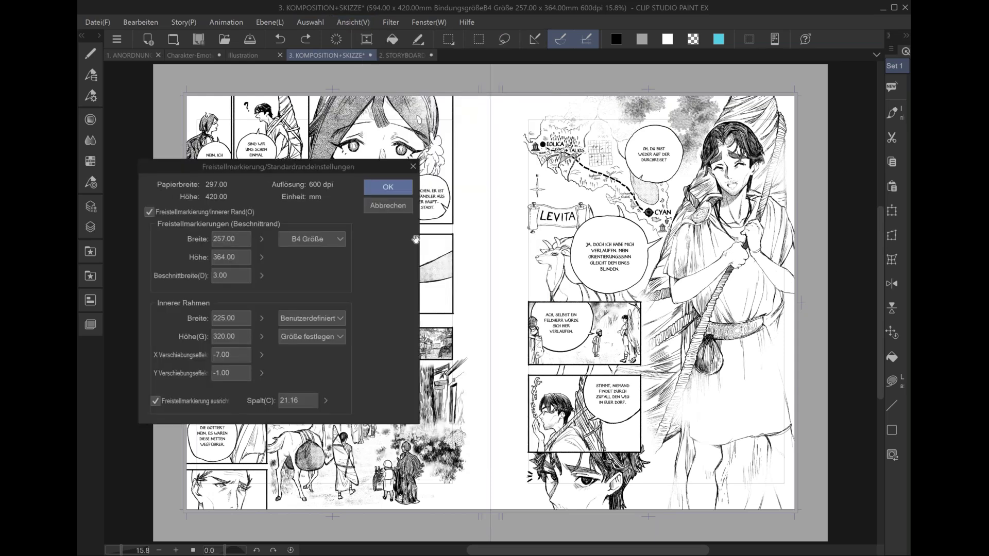
left_click_drag(278, 166, 602, 133)
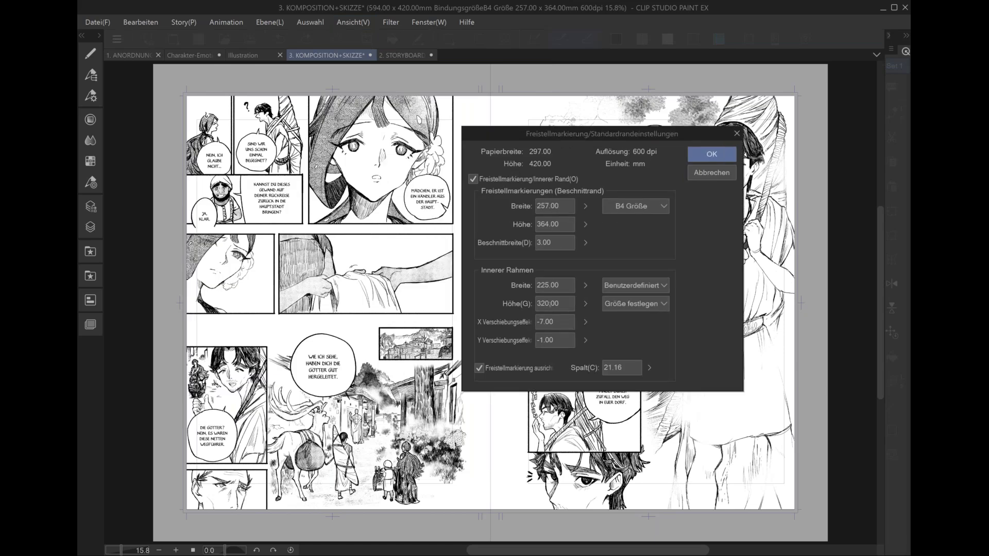
scroll(182, 112, "up", 1)
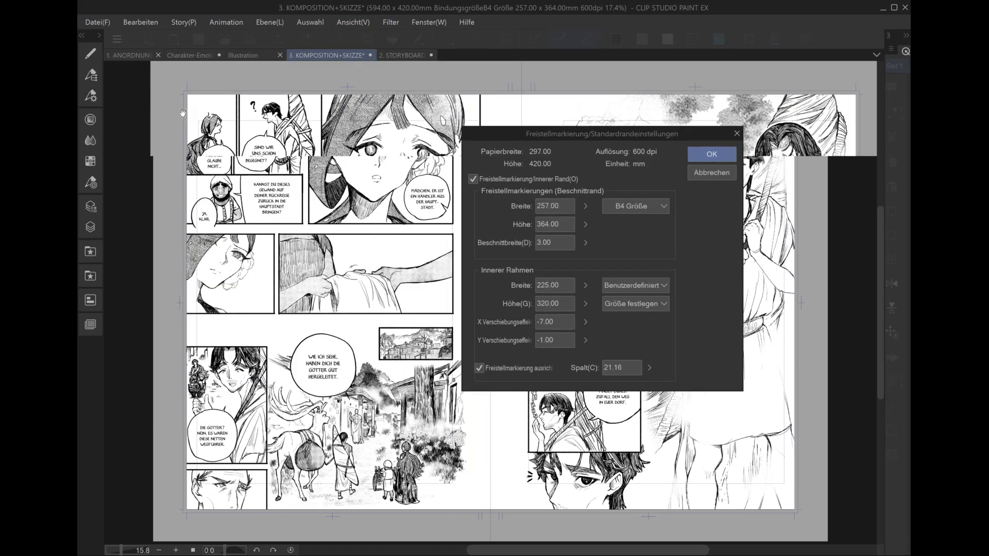
scroll(183, 112, "up", 1)
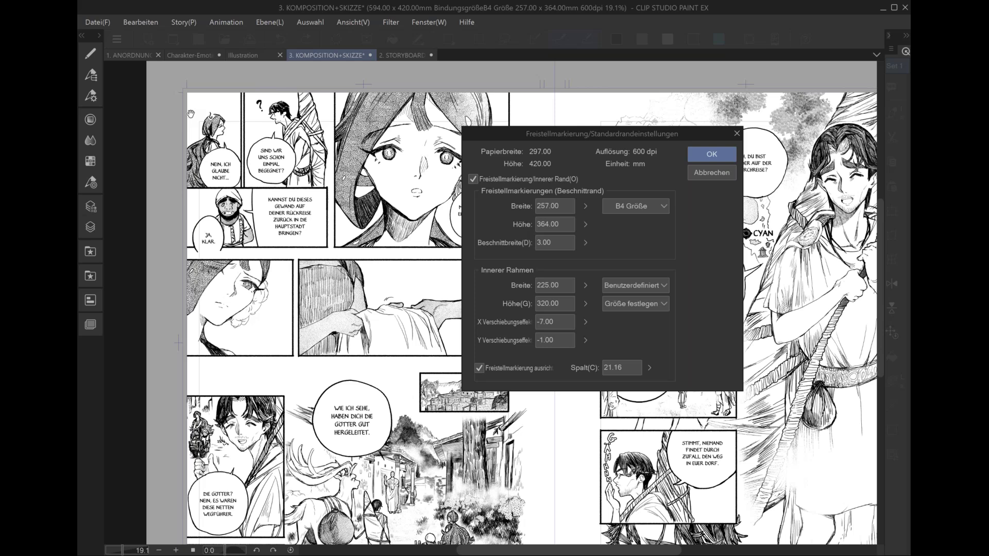
scroll(191, 113, "up", 2)
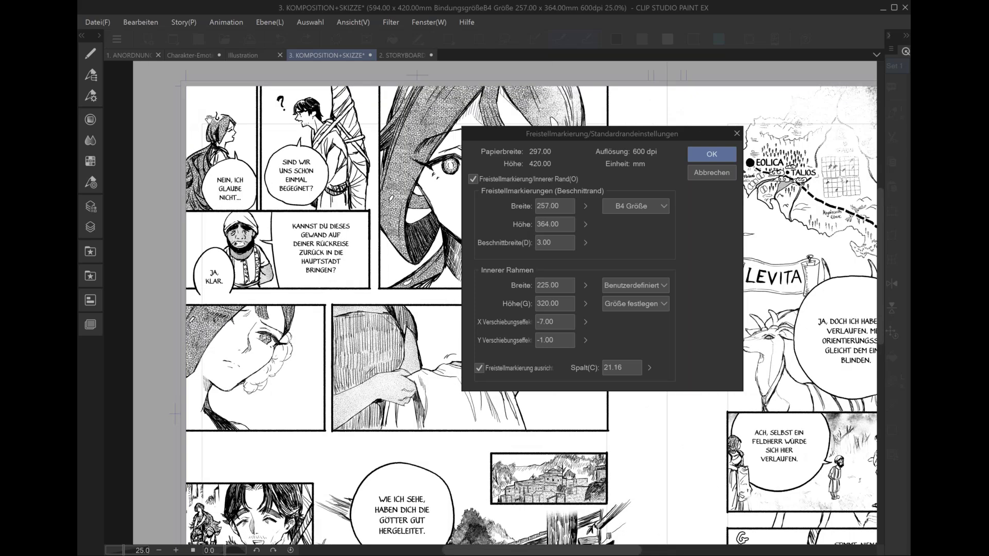
scroll(204, 137, "up", 2)
scroll(204, 137, "up", 1)
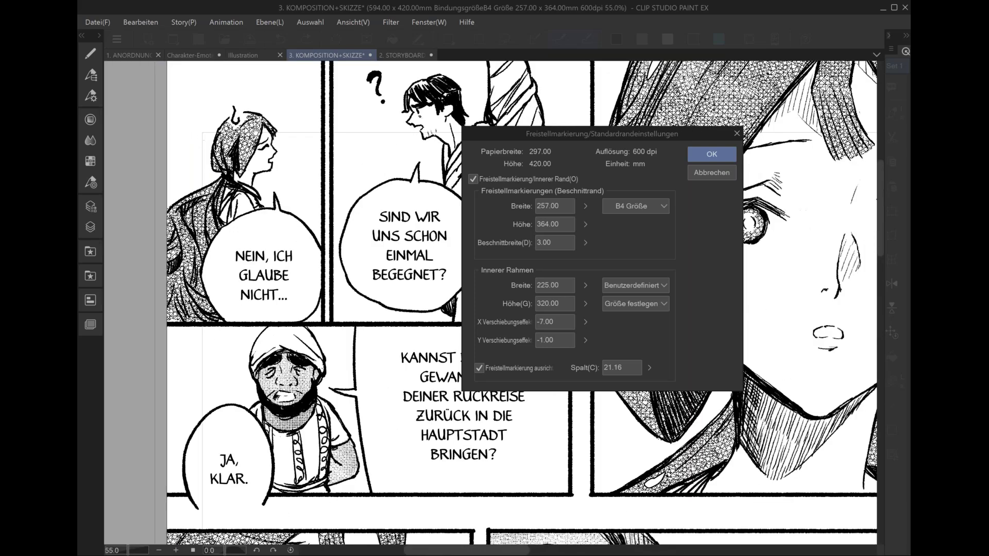
- Set the inner frame's horizontal offset to -13.00 mm and apply the settings
left_click(555, 288)
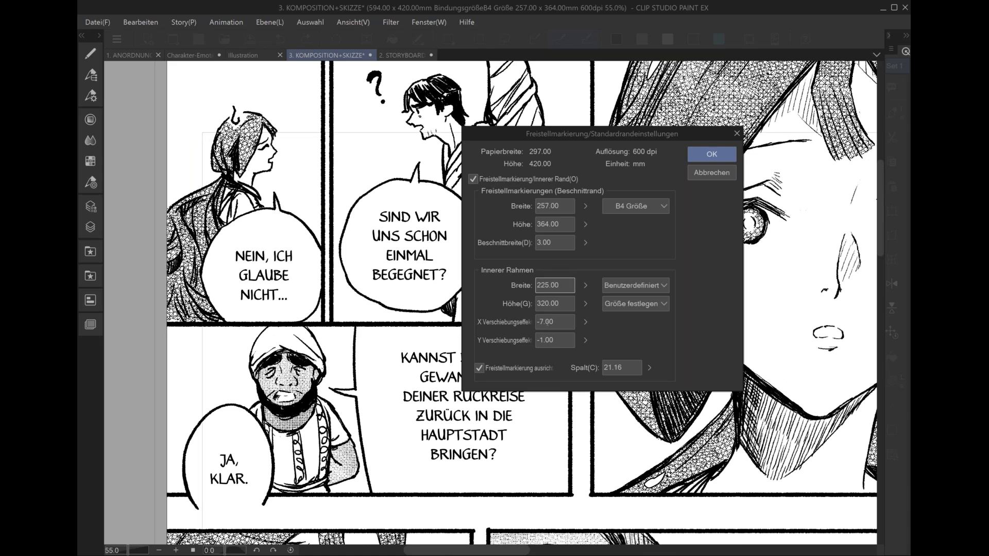
left_click(541, 322)
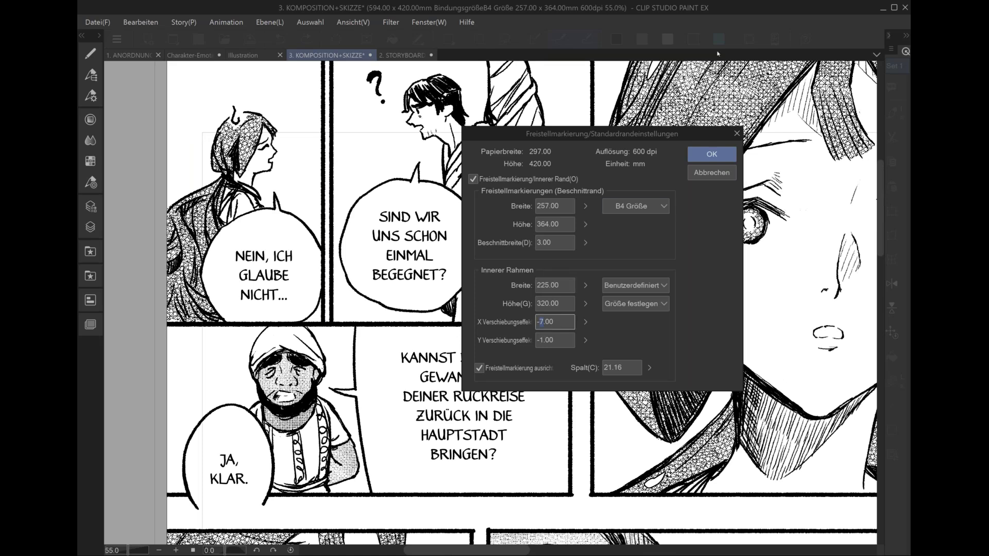
type("3")
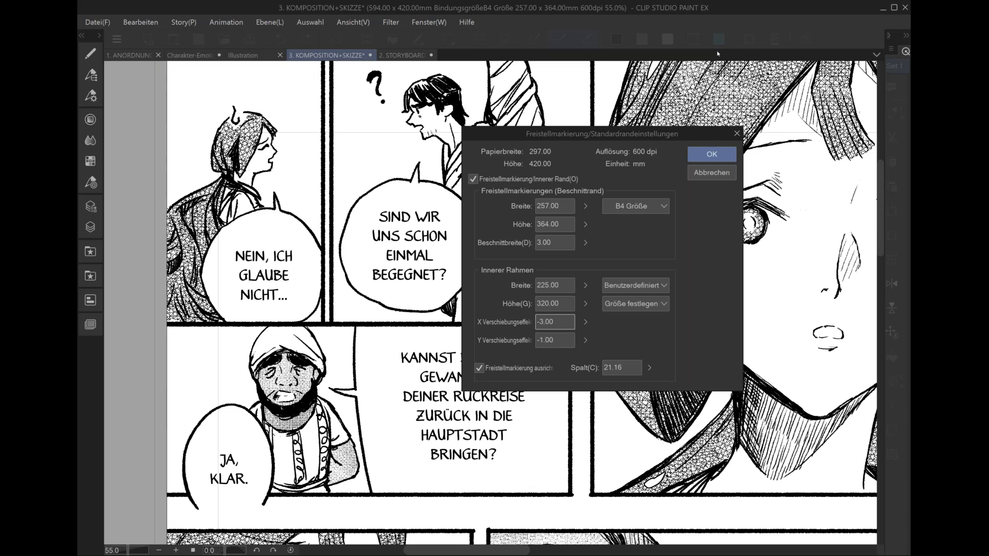
type("1")
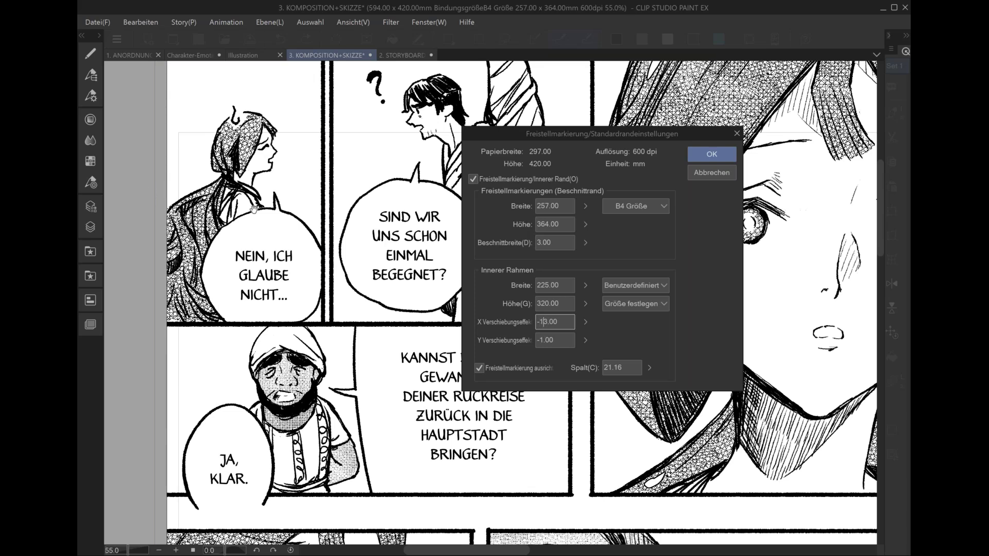
scroll(254, 208, "down", 2)
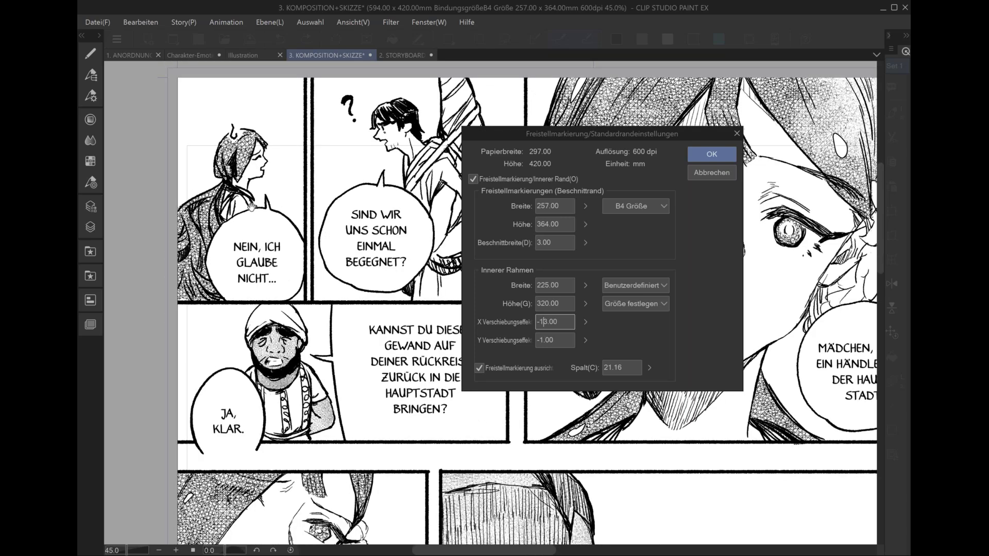
scroll(252, 206, "down", 5)
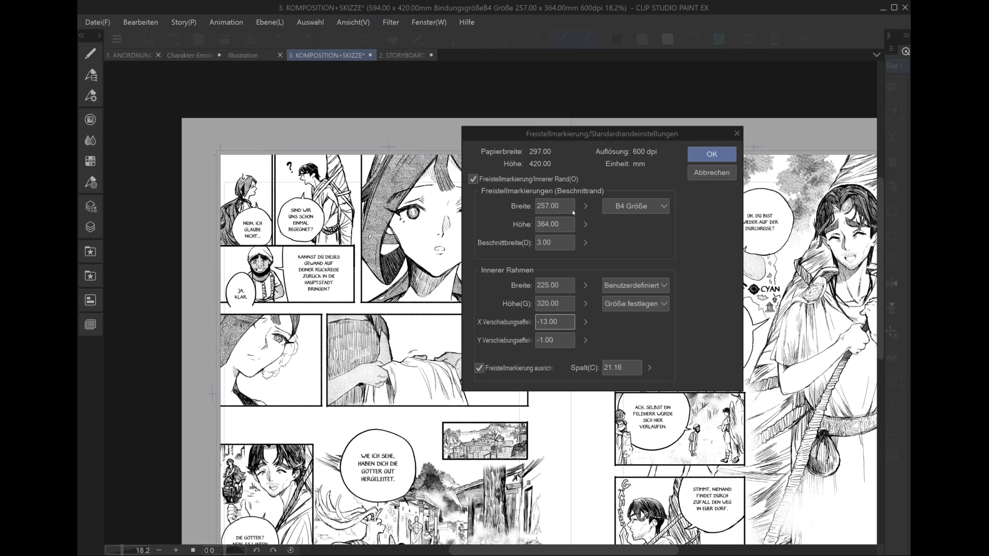
key("Return")
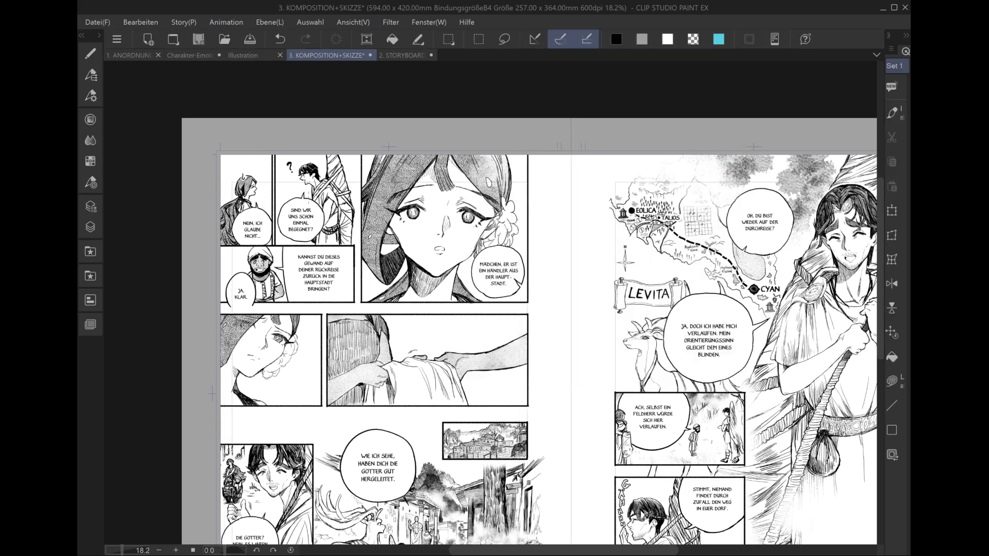
left_click(893, 332)
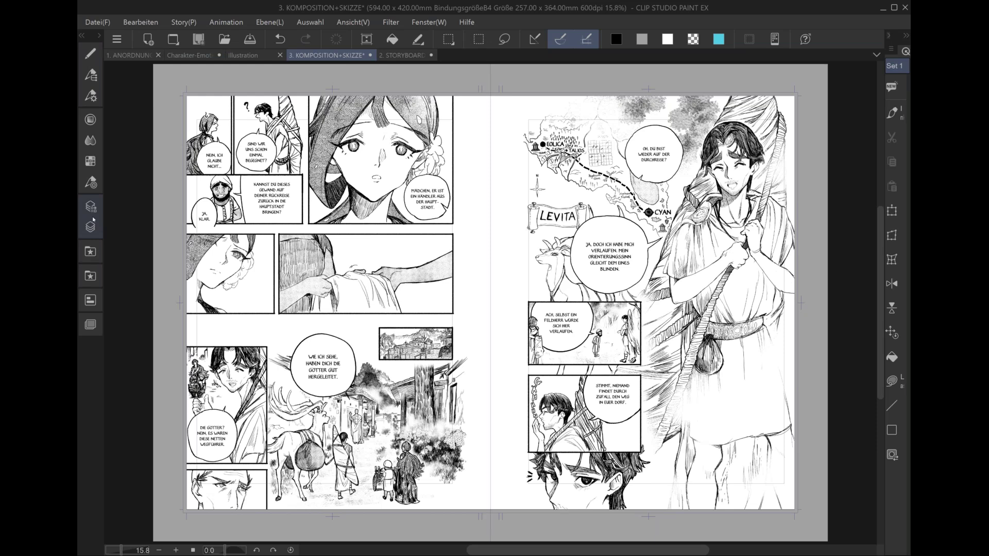
left_click(94, 220)
- Hide the 'fertige Seite' layer and zoom in on the blue figure's head
left_click(111, 258)
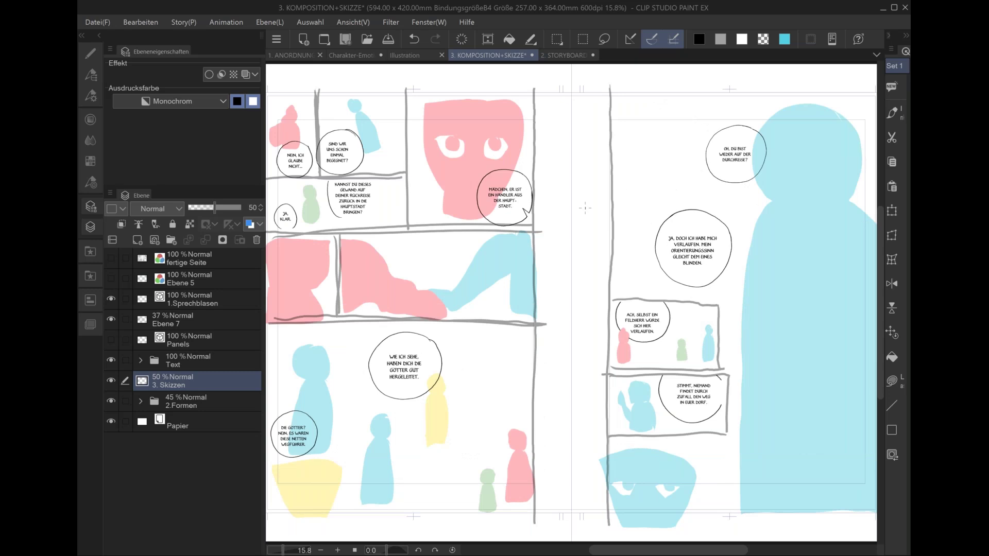
key("space")
scroll(802, 214, "up", 5)
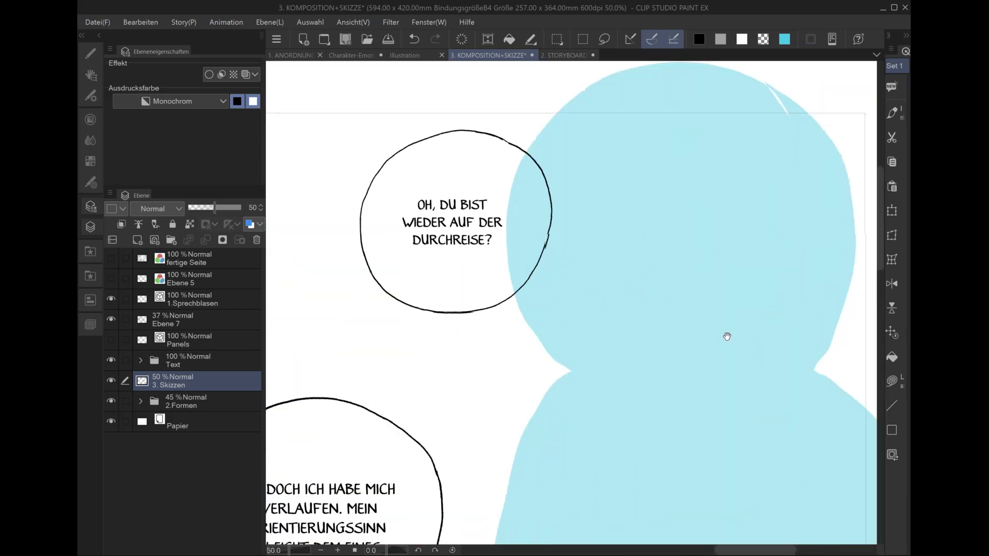
left_click_drag(726, 336, 664, 318)
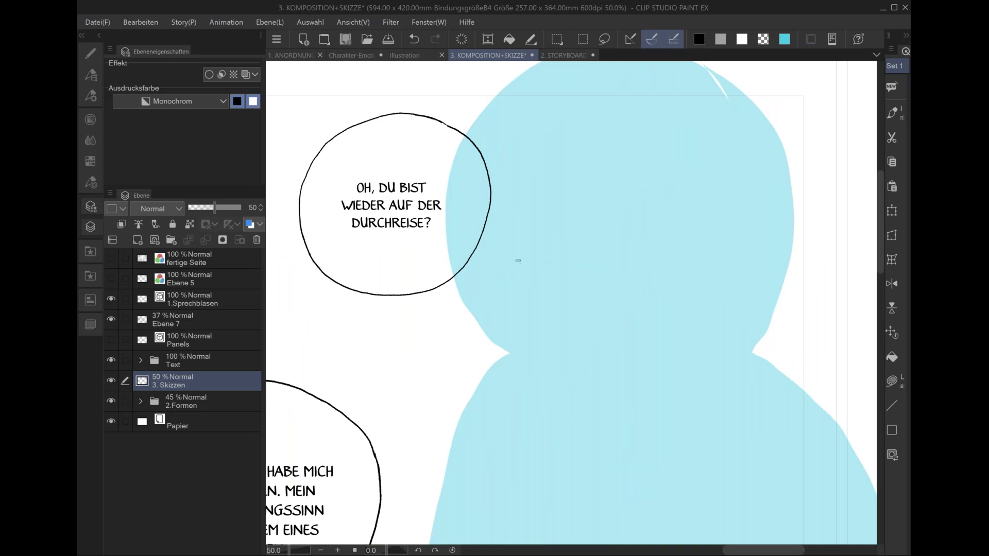
- Pencil the left jaw line and raise the 3. Skizzen layer opacity to 100
left_click_drag(496, 252, 526, 304)
left_click_drag(503, 253, 544, 335)
left_click_drag(515, 286, 546, 342)
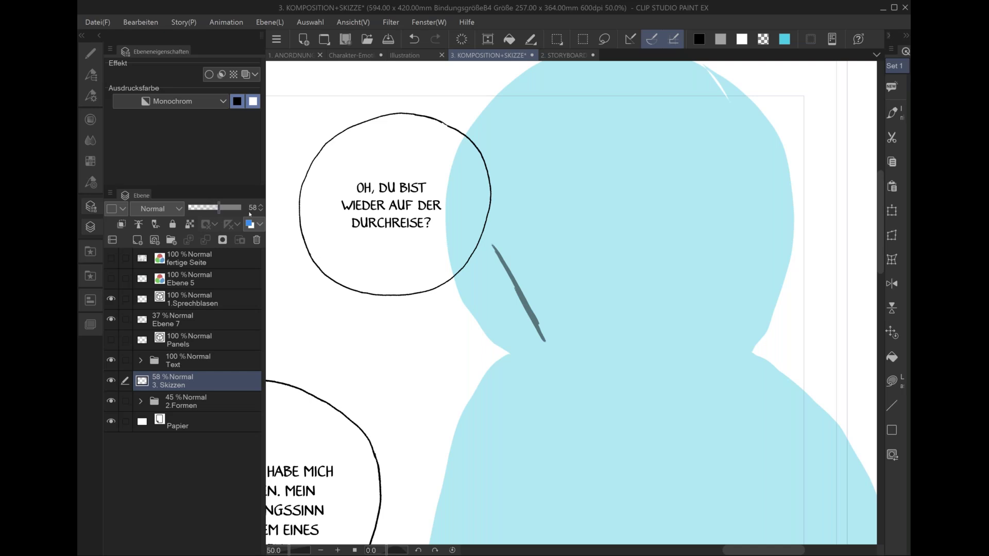
left_click_drag(216, 209, 252, 216)
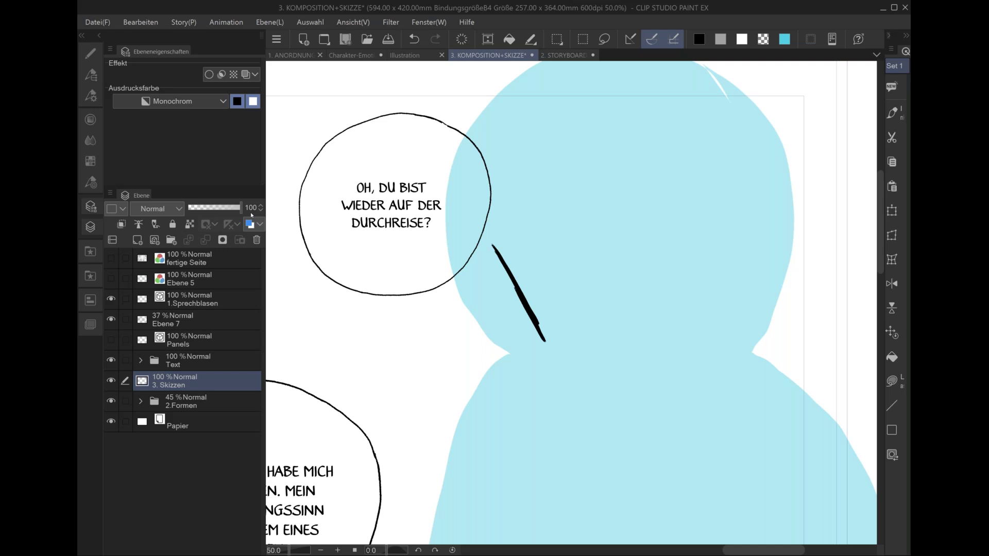
left_click_drag(544, 340, 596, 393)
- Switch the sketch layer's expression colour to Farbe and draw the chin and right jaw
left_click(165, 103)
left_click(164, 118)
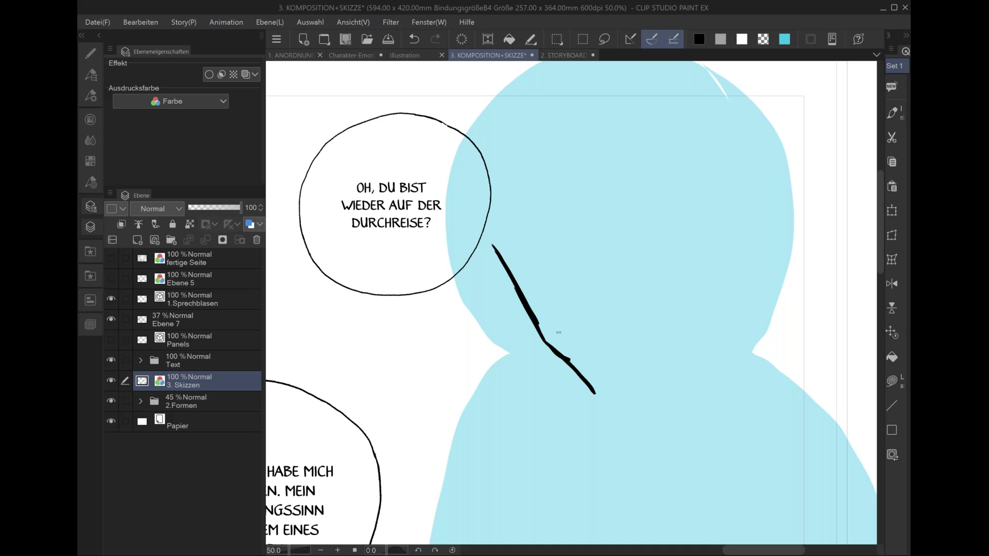
left_click_drag(592, 390, 605, 399)
mouse_move(606, 396)
left_mouse_down()
mouse_move(690, 337)
mouse_move(719, 276)
left_mouse_up()
left_click_drag(743, 230, 700, 319)
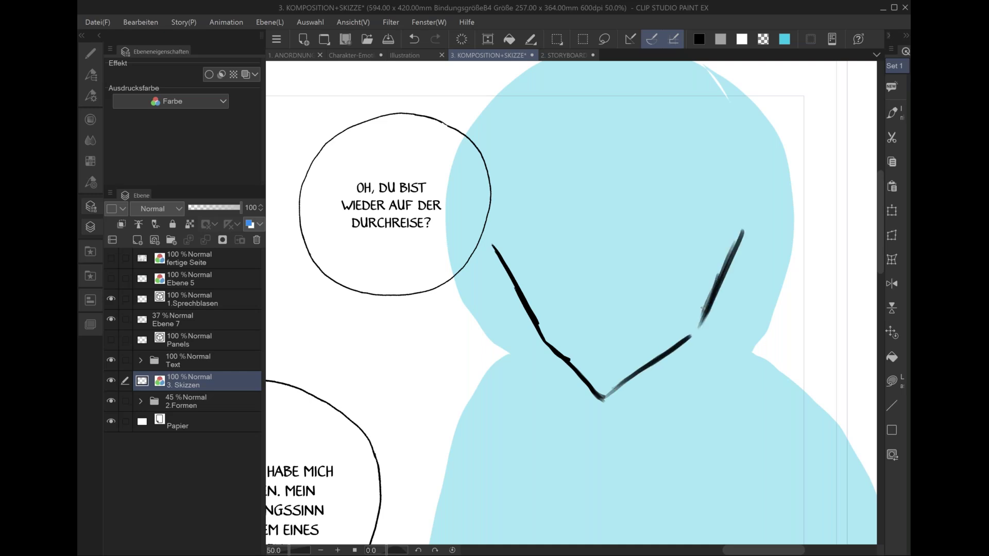
- Sketch the head outline and hair running down both sides of the head
mouse_move(494, 253)
left_mouse_down()
mouse_move(486, 206)
mouse_move(517, 114)
mouse_move(611, 83)
left_mouse_up()
mouse_move(541, 95)
left_mouse_down()
mouse_move(644, 76)
mouse_move(493, 172)
mouse_move(489, 240)
left_mouse_up()
left_click_drag(491, 188, 497, 243)
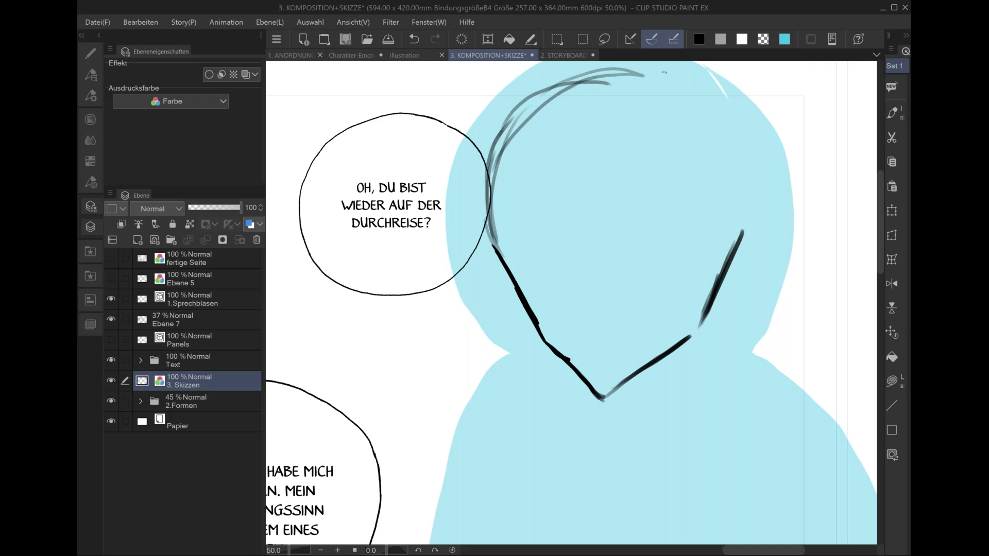
mouse_move(635, 72)
left_mouse_down()
mouse_move(731, 131)
mouse_move(745, 181)
left_mouse_up()
left_click_drag(721, 126, 742, 223)
left_click_drag(743, 183, 728, 256)
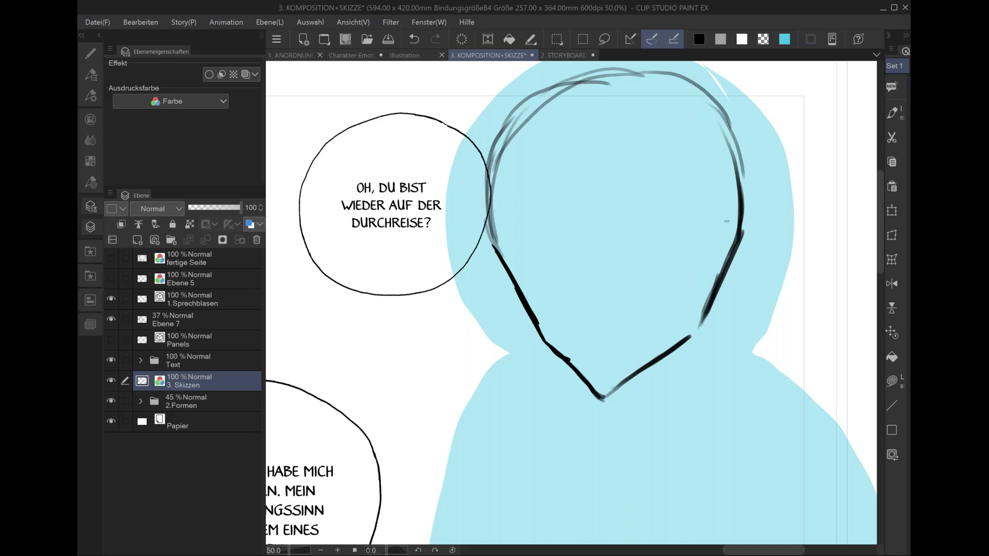
- Reinforce the left jawline and draw a centre guideline down the face
left_click_drag(489, 211, 521, 304)
left_click_drag(505, 258, 525, 296)
left_click_drag(611, 77, 595, 385)
scroll(610, 258, "down", 4)
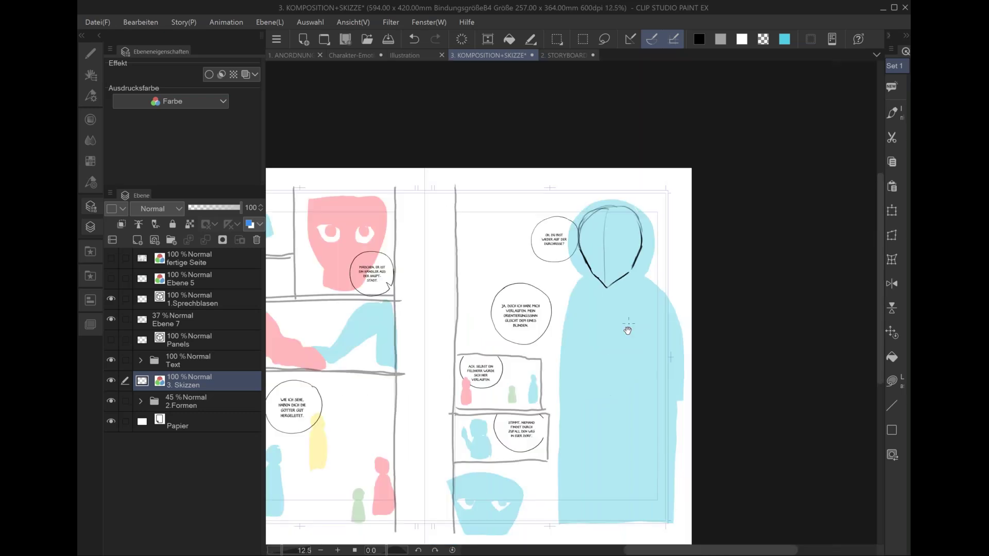
left_click_drag(626, 326, 623, 282)
scroll(664, 313, "up", 4)
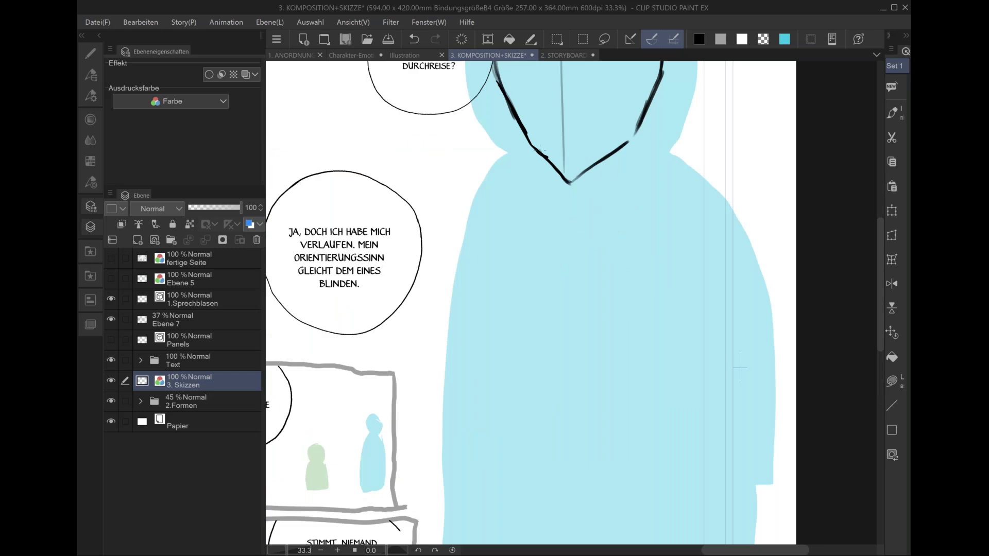
- Sketch guide lines under the hood, a U-shaped collar curve and the neck sides
left_click_drag(571, 160, 552, 269)
left_click_drag(540, 153, 531, 202)
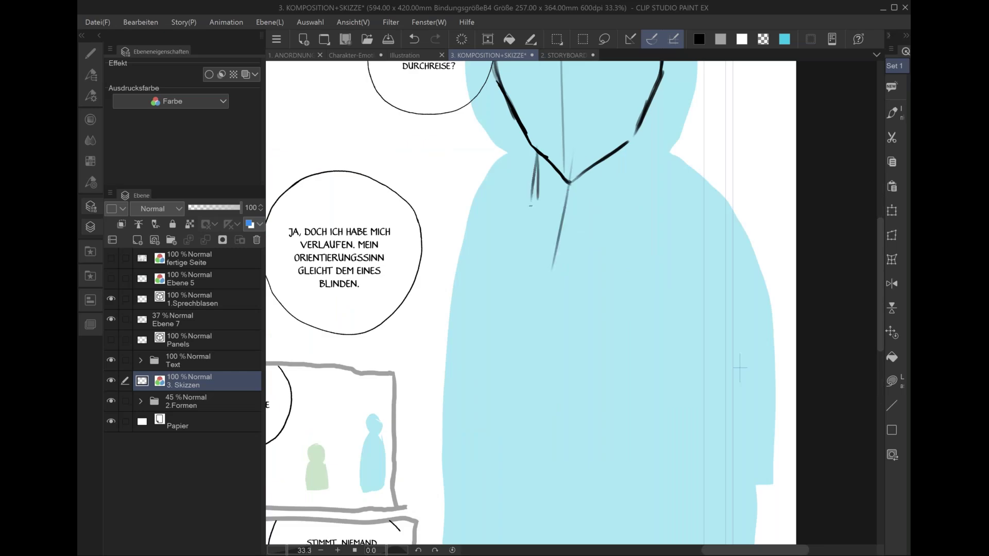
left_click_drag(634, 135, 608, 202)
left_click_drag(529, 203, 606, 208)
left_click_drag(561, 253, 606, 210)
mouse_move(537, 147)
left_mouse_down()
mouse_move(528, 204)
mouse_move(555, 241)
left_mouse_up()
mouse_move(637, 128)
left_mouse_down()
mouse_move(608, 214)
mouse_move(614, 148)
left_mouse_up()
- Sweep rough shoulder curves and bring the right shoulder down into the arm
mouse_move(529, 189)
left_mouse_down()
mouse_move(487, 223)
mouse_move(442, 227)
mouse_move(417, 278)
left_mouse_up()
left_click_drag(436, 233, 400, 317)
left_click_drag(480, 220, 424, 250)
left_click_drag(692, 252, 436, 305)
left_click_drag(657, 238, 482, 277)
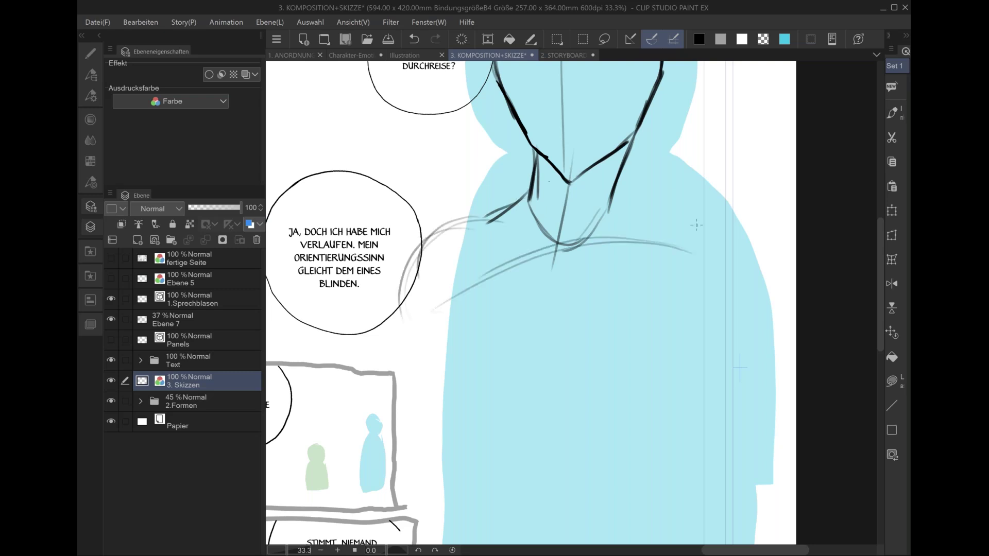
left_click_drag(614, 195, 725, 251)
left_click_drag(702, 220, 710, 313)
- Draw the left shoulder over the speech bubble and both sides of the torso
left_click_drag(677, 283, 617, 300)
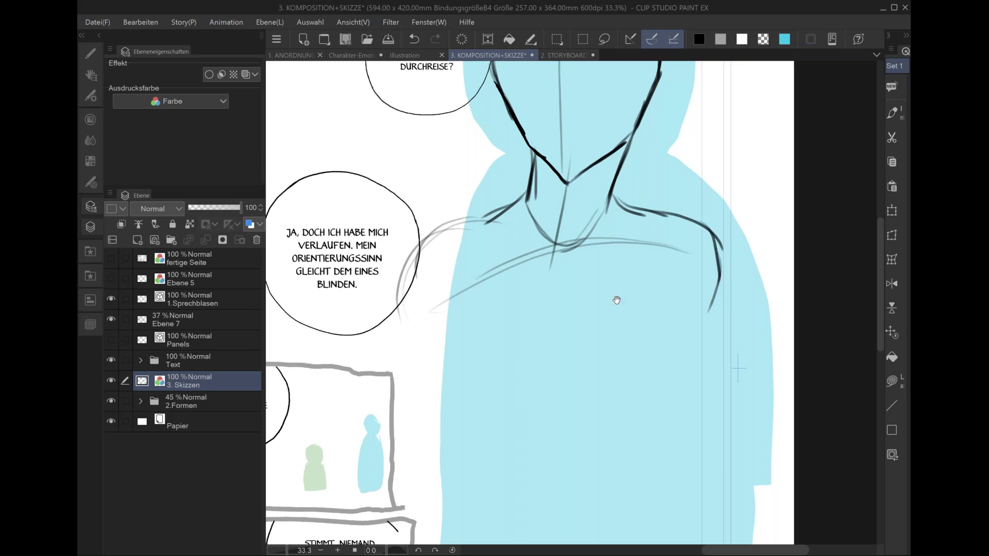
mouse_move(411, 240)
left_mouse_down()
mouse_move(356, 262)
mouse_move(329, 318)
left_mouse_up()
left_click_drag(352, 272, 328, 340)
left_click_drag(340, 302, 337, 378)
mouse_move(565, 220)
left_mouse_down()
mouse_move(663, 312)
mouse_move(612, 394)
left_mouse_up()
left_click_drag(633, 274, 584, 455)
left_click_drag(400, 317, 412, 395)
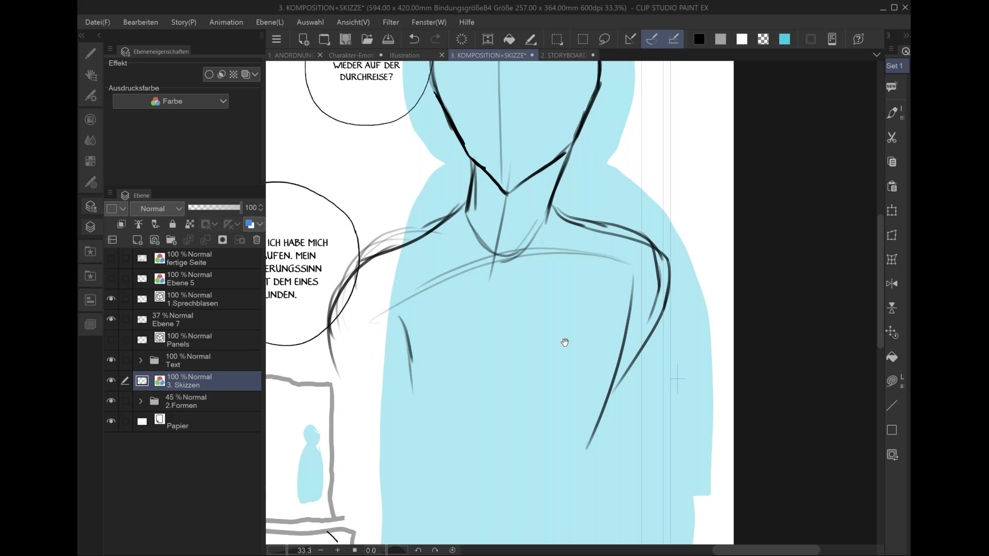
- Add left and right torso strokes and curved lines across the lower body
left_click_drag(564, 343, 612, 243)
left_click_drag(447, 219, 460, 339)
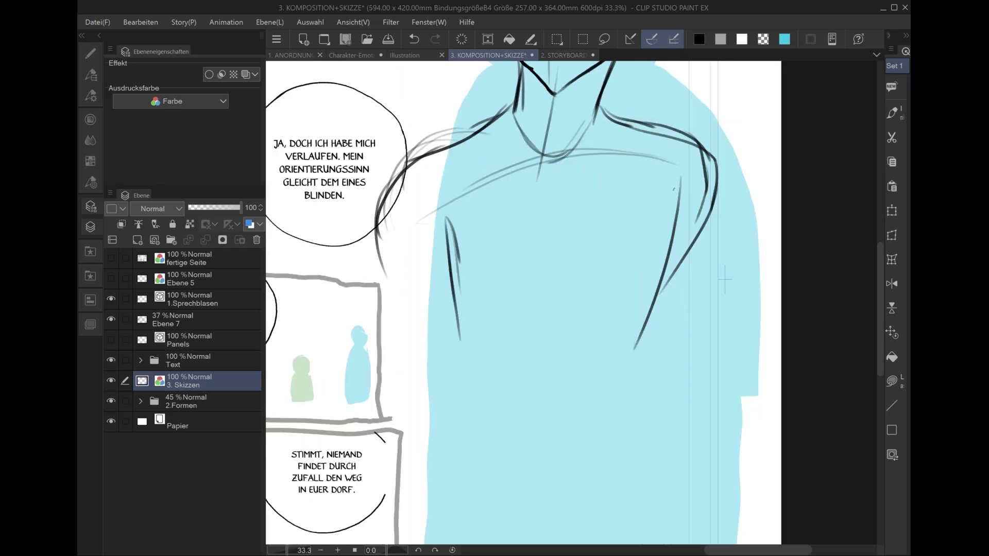
left_click_drag(670, 240, 623, 388)
mouse_move(651, 297)
left_mouse_down()
mouse_move(471, 399)
mouse_move(611, 374)
left_mouse_up()
left_click_drag(471, 399, 576, 368)
- Sketch vertical centre lines down the body and a collar mark
left_click_drag(566, 175, 560, 402)
left_click_drag(575, 226, 545, 395)
left_click_drag(573, 258, 561, 332)
left_click_drag(578, 185, 547, 382)
left_click_drag(578, 238, 550, 363)
mouse_move(569, 149)
left_mouse_down()
mouse_move(567, 174)
mouse_move(447, 190)
left_mouse_up()
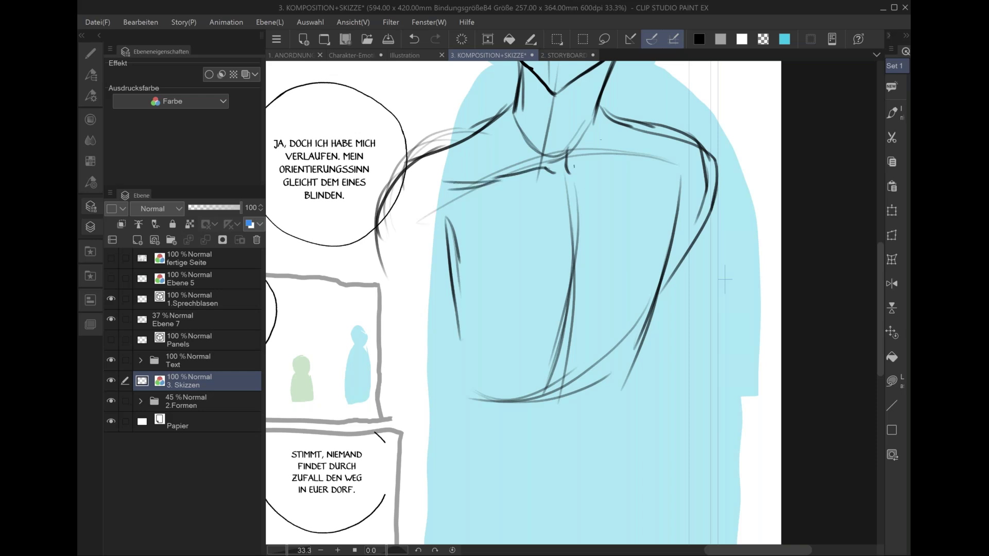
scroll(725, 279, "down", 3)
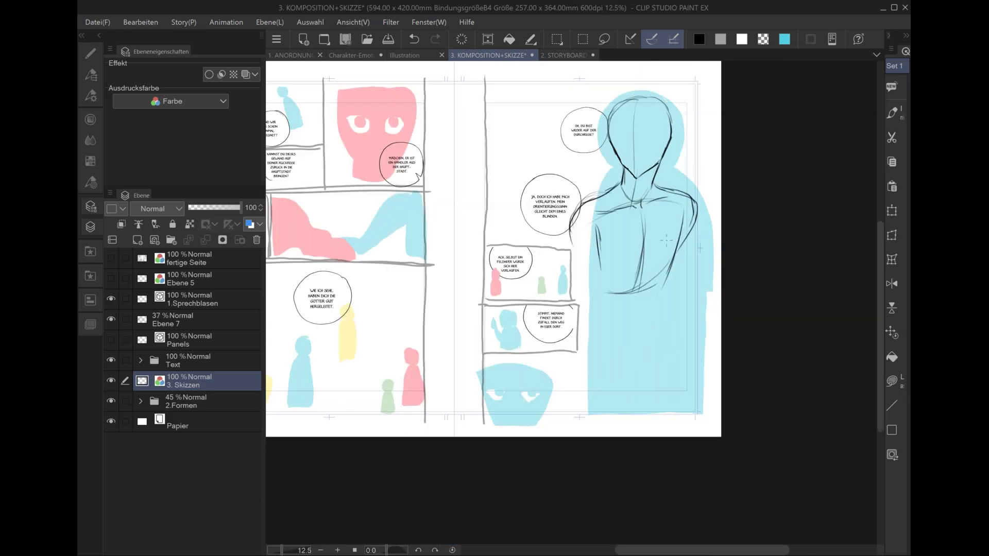
- Draw hair strands curving down beside the speech bubble, left of the figure
scroll(666, 240, "up", 3)
mouse_move(547, 143)
left_mouse_down()
mouse_move(490, 173)
mouse_move(483, 223)
left_mouse_up()
left_click_drag(491, 180, 479, 237)
left_click_drag(485, 199, 491, 255)
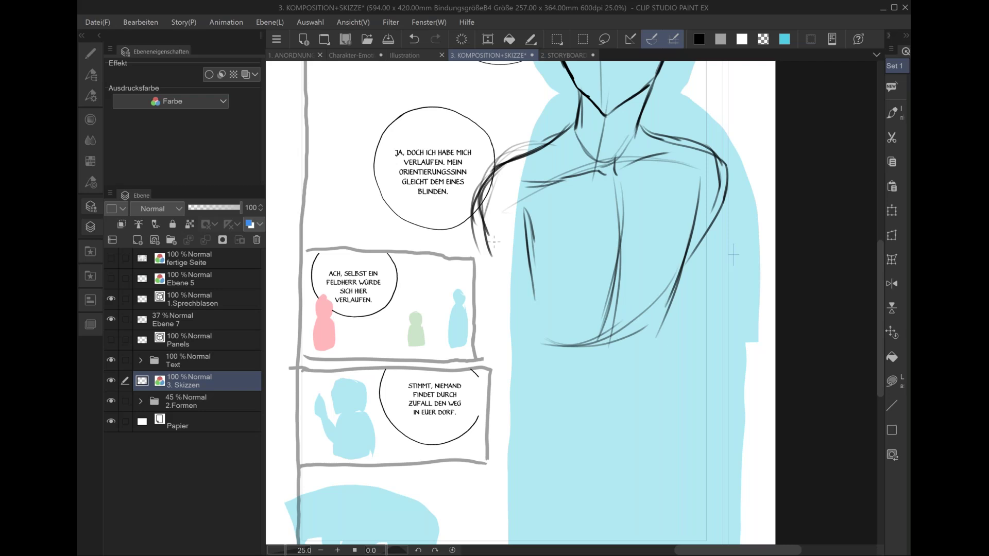
left_click_drag(494, 170, 485, 244)
left_click_drag(483, 202, 486, 222)
left_click_drag(485, 226, 488, 246)
- Trace the right shoulder and arm contour, then the lower arm and hip curve
left_click_drag(719, 165, 712, 219)
left_click_drag(721, 186, 692, 250)
left_click_drag(714, 215, 693, 253)
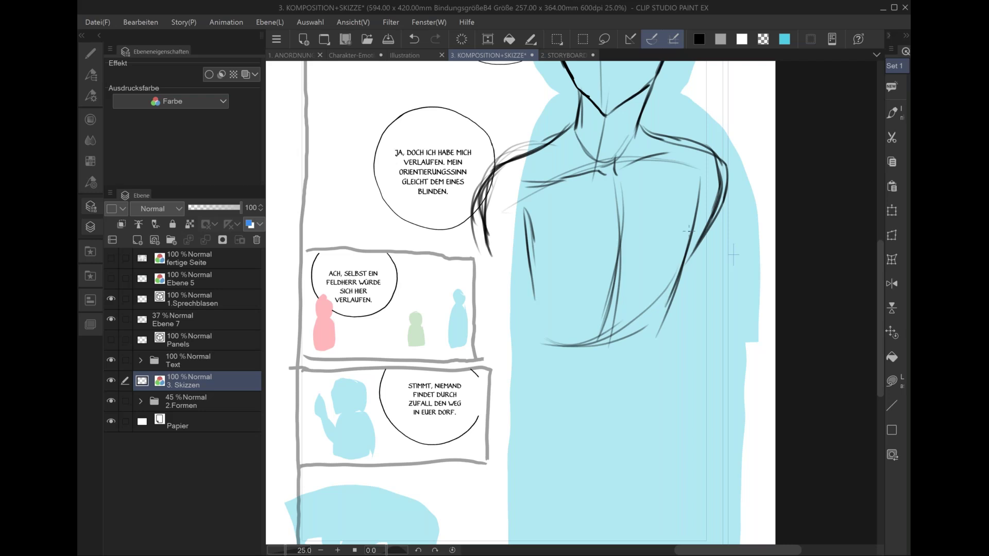
left_click_drag(717, 154, 715, 200)
left_click_drag(668, 283, 604, 358)
mouse_move(531, 356)
left_mouse_down()
mouse_move(566, 384)
mouse_move(638, 339)
left_mouse_up()
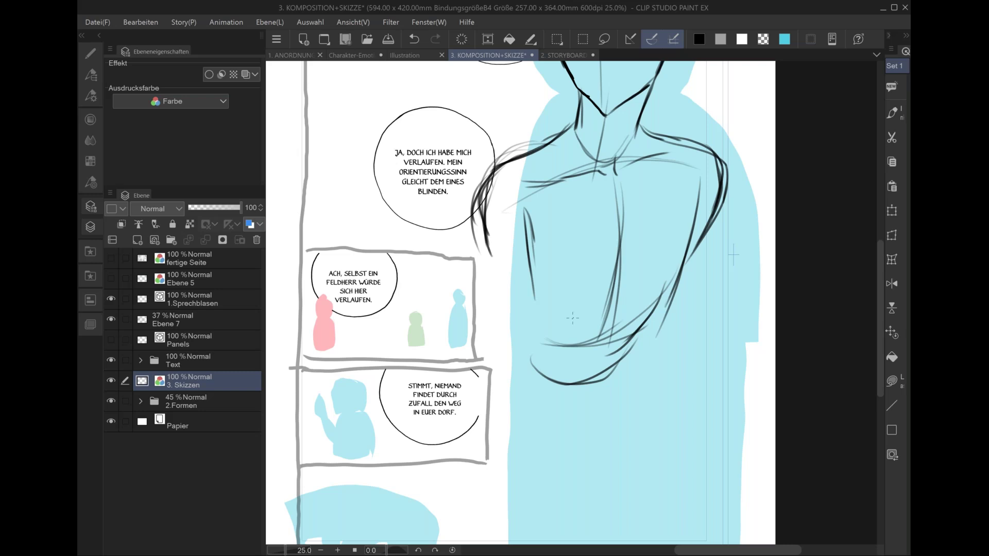
- Stroke a dark vertical fold on the blue figure's lower coat, continuing past the hem
left_click_drag(633, 346, 634, 409)
left_click_drag(632, 340, 639, 407)
left_click_drag(637, 359, 638, 403)
left_click_drag(636, 345, 639, 409)
left_click_drag(641, 346, 631, 447)
left_click_drag(643, 367, 629, 437)
- Fit the spread, zoom in slightly, and add coat edge, hem and right fold lines
key("ctrl+0")
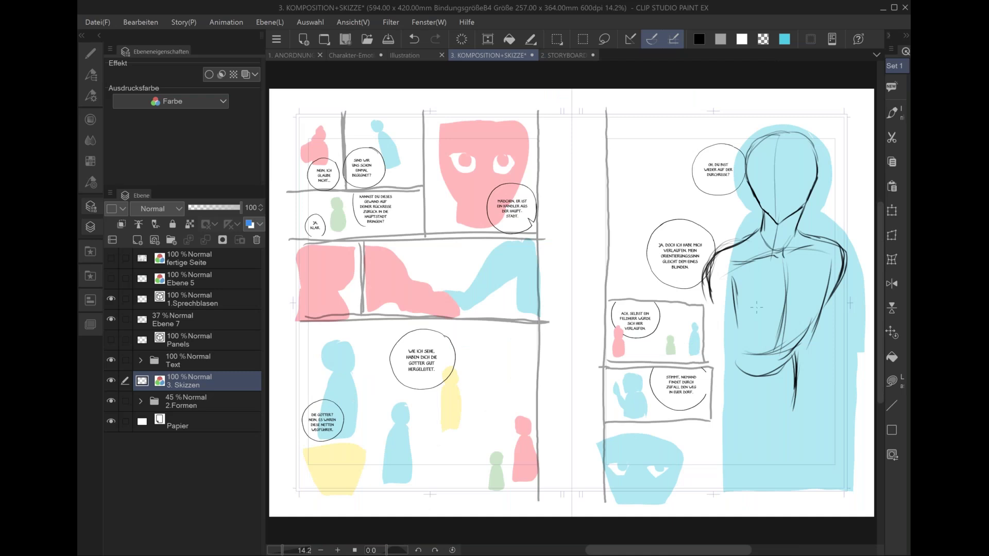
scroll(757, 307, "up", 2)
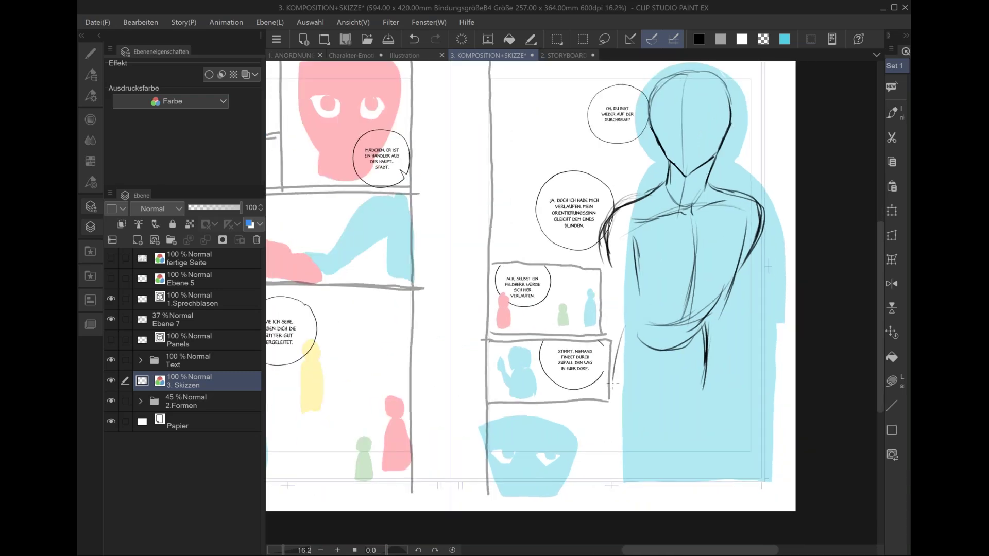
mouse_move(617, 333)
left_mouse_down()
mouse_move(608, 406)
mouse_move(691, 430)
left_mouse_up()
left_click_drag(716, 322, 720, 400)
left_click_drag(718, 366, 706, 414)
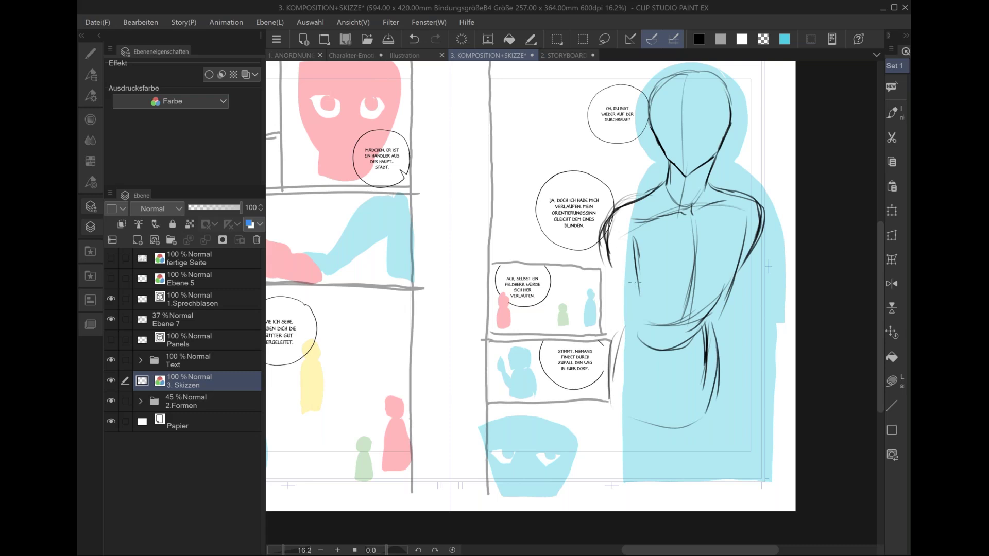
- Sketch the clasped hands, the left hair and coat edge, and an arm across the torso
mouse_move(685, 246)
left_mouse_down()
mouse_move(679, 277)
mouse_move(702, 281)
mouse_move(688, 236)
mouse_move(701, 236)
mouse_move(607, 316)
left_mouse_up()
left_click_drag(679, 276, 638, 333)
left_click_drag(604, 241, 618, 338)
left_click_drag(634, 241, 632, 278)
mouse_move(604, 248)
left_mouse_down()
mouse_move(615, 327)
mouse_move(629, 343)
left_mouse_up()
mouse_move(702, 227)
left_mouse_down()
mouse_move(720, 218)
mouse_move(713, 253)
mouse_move(770, 294)
left_mouse_up()
mouse_move(720, 256)
left_mouse_down()
mouse_move(768, 265)
mouse_move(783, 292)
left_mouse_up()
left_click_drag(722, 281, 779, 293)
- Pan and zoom to the head and redraw its upper-left contour
key("space")
left_click_drag(702, 133, 680, 196)
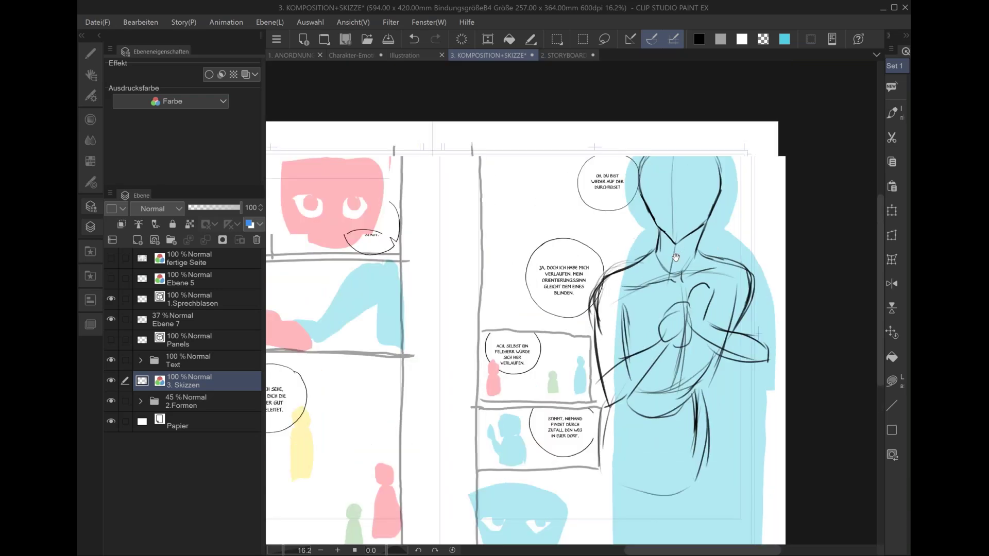
scroll(679, 196, "up", 2)
left_click_drag(611, 188, 604, 213)
mouse_move(639, 164)
left_mouse_down()
mouse_move(608, 190)
mouse_move(607, 258)
mouse_move(771, 285)
left_mouse_up()
- Zoom in on the head and pencil eye and centre guides, nose, closed eyes and open mouth
scroll(634, 208, "up", 1)
scroll(634, 209, "up", 1)
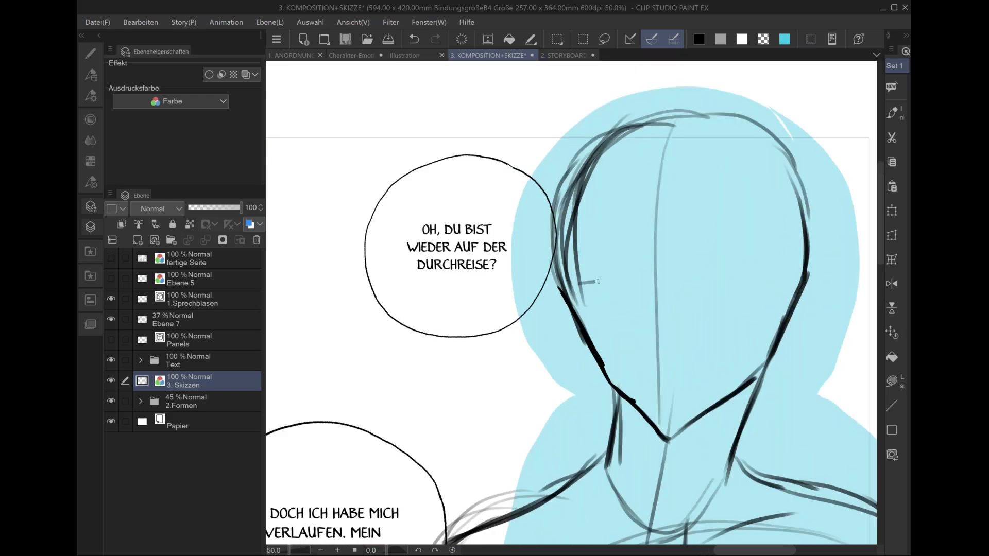
left_click_drag(593, 299, 784, 287)
left_click_drag(654, 198, 657, 345)
mouse_move(648, 295)
left_mouse_down()
mouse_move(658, 352)
mouse_move(638, 336)
left_mouse_up()
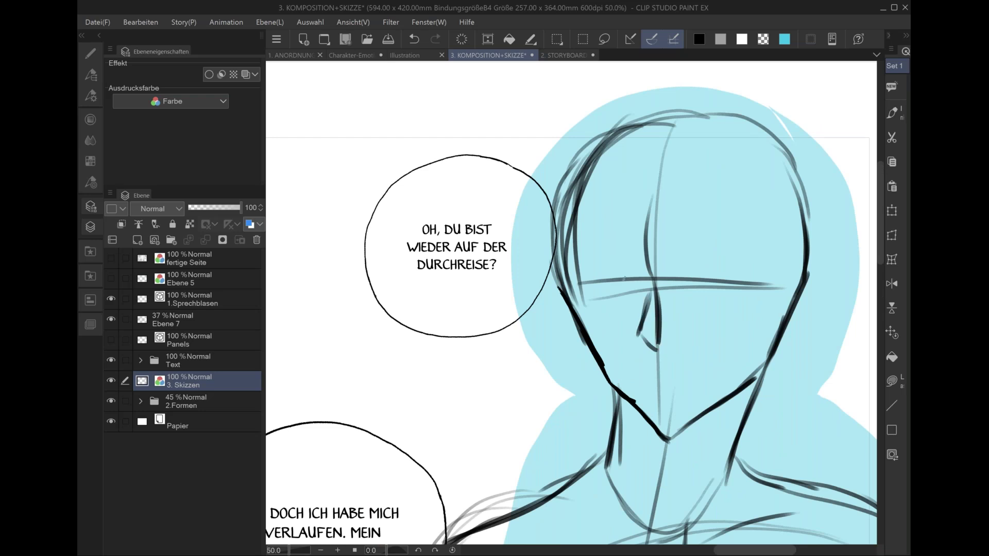
mouse_move(627, 280)
left_mouse_down()
mouse_move(588, 302)
mouse_move(629, 291)
left_mouse_up()
mouse_move(697, 293)
left_mouse_down()
mouse_move(712, 281)
mouse_move(751, 298)
left_mouse_up()
mouse_move(644, 370)
left_mouse_down()
mouse_move(689, 370)
mouse_move(664, 397)
mouse_move(687, 387)
mouse_move(612, 488)
left_mouse_up()
- Define the neck with diagonal strokes and hatch its left side, then fit the spread in view
left_click_drag(622, 404, 605, 473)
left_click_drag(635, 410, 608, 479)
mouse_move(642, 426)
left_mouse_down()
mouse_move(619, 477)
mouse_move(628, 478)
left_mouse_up()
left_click_drag(659, 439, 638, 474)
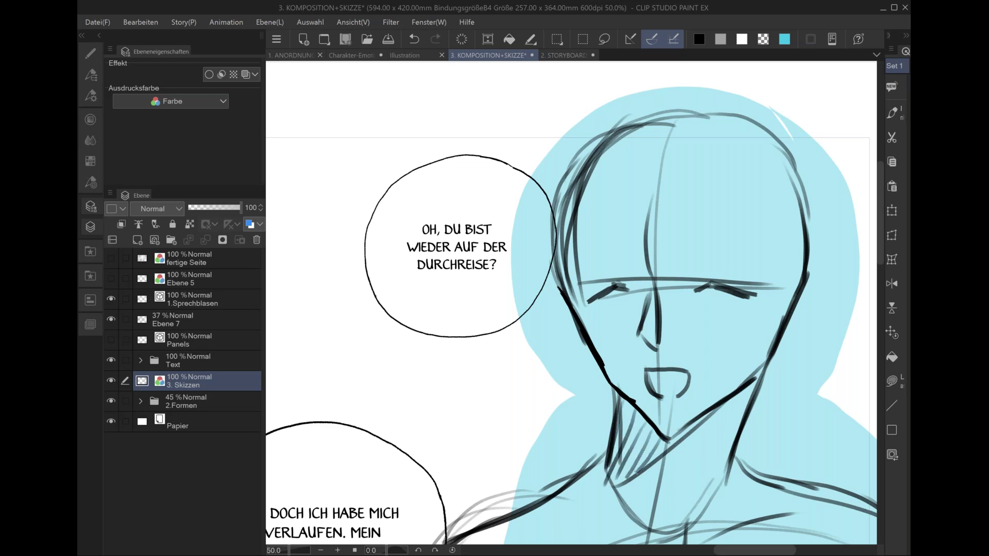
key("ctrl+0")
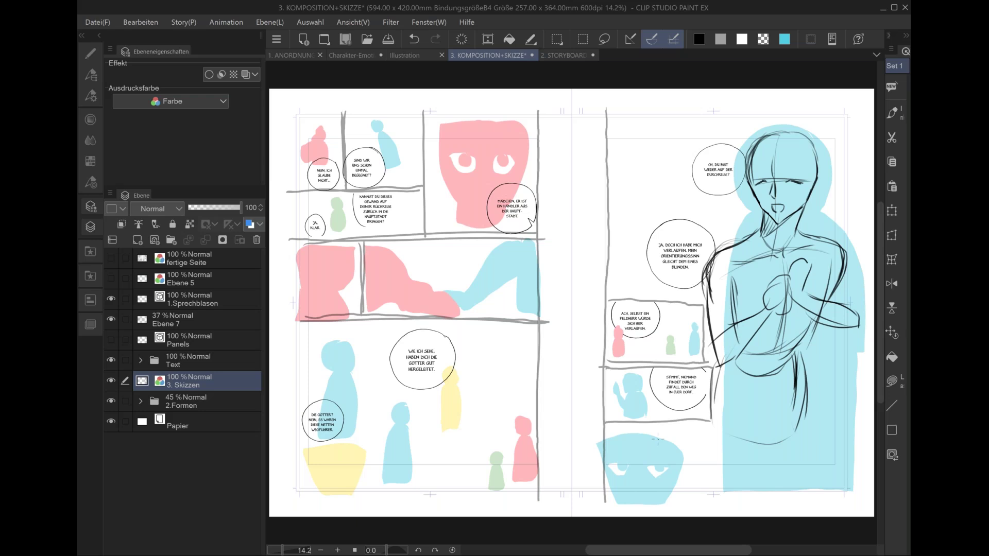
- Make the 'fertige Seite' layer visible to overlay the finished inked pages
left_click(112, 261)
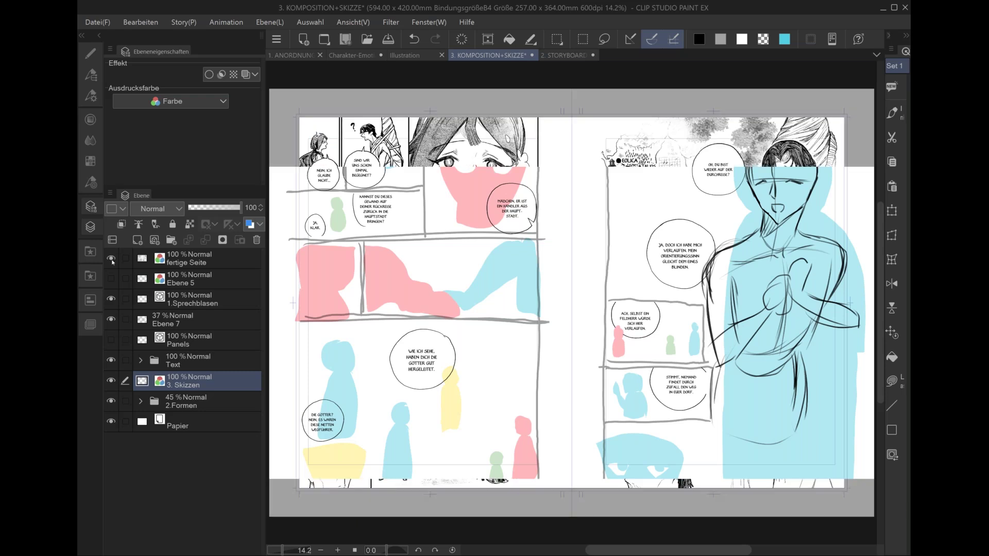